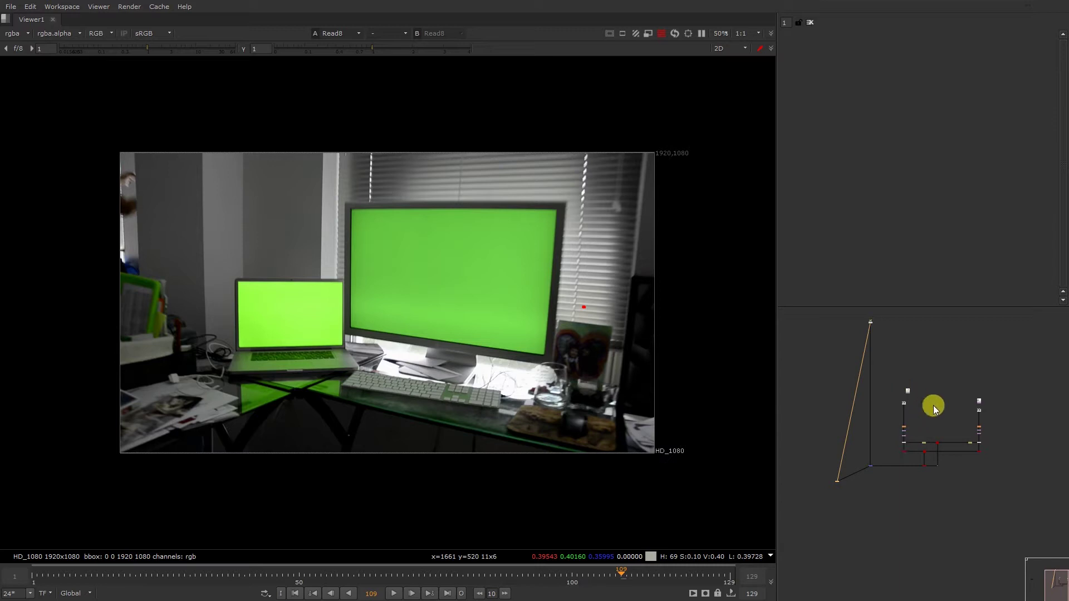
- Show the Merge1 composite with the checkerboard screen inserts in the viewer
scroll(975, 411, "up", 6)
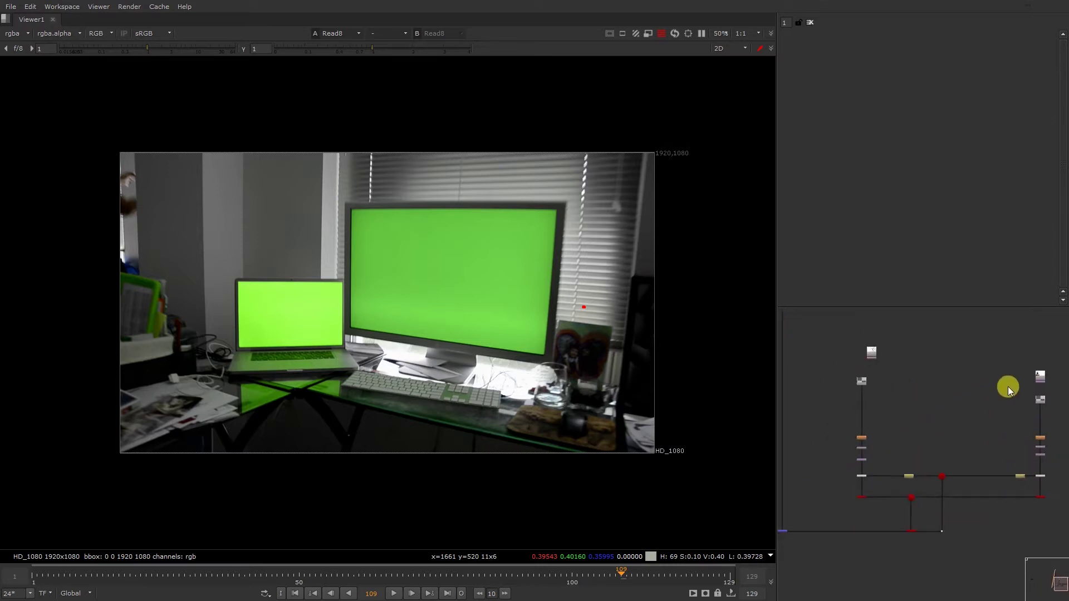
left_click_drag(891, 467, 854, 504)
key("1")
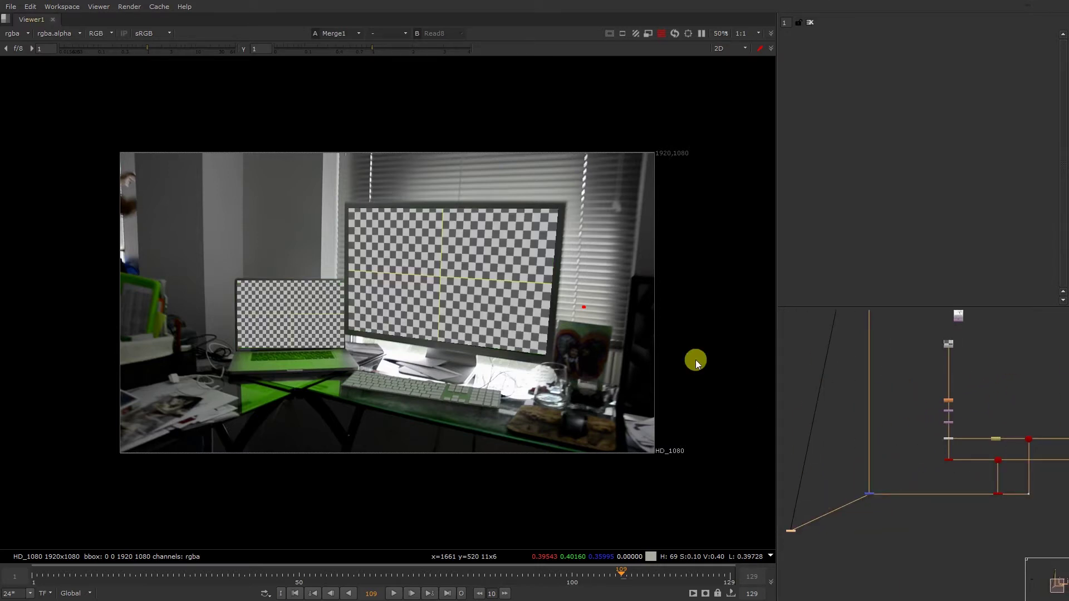
- Add a Reformat node beneath the tree image's Read node
scroll(930, 423, "up", 6)
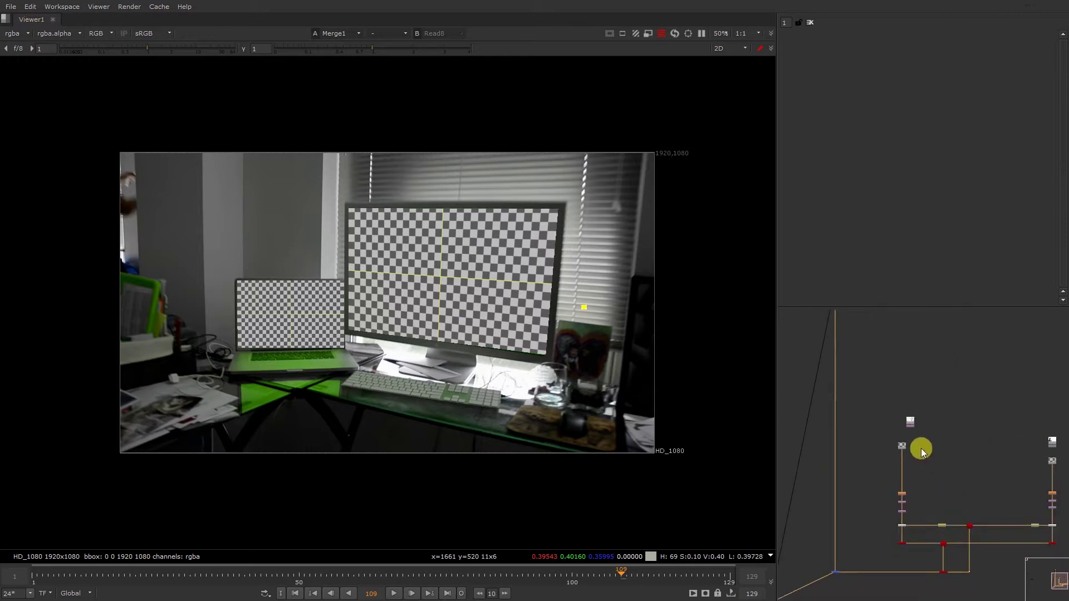
scroll(913, 395, "up", 2)
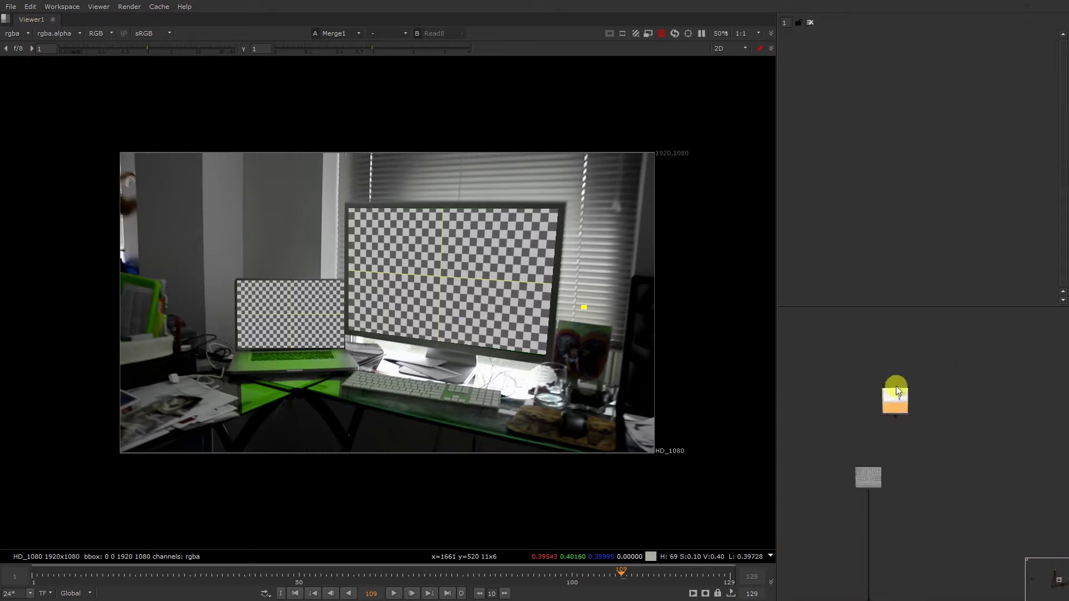
middle_click_drag(997, 432, 834, 385)
middle_click_drag(1058, 448, 978, 433)
key("space")
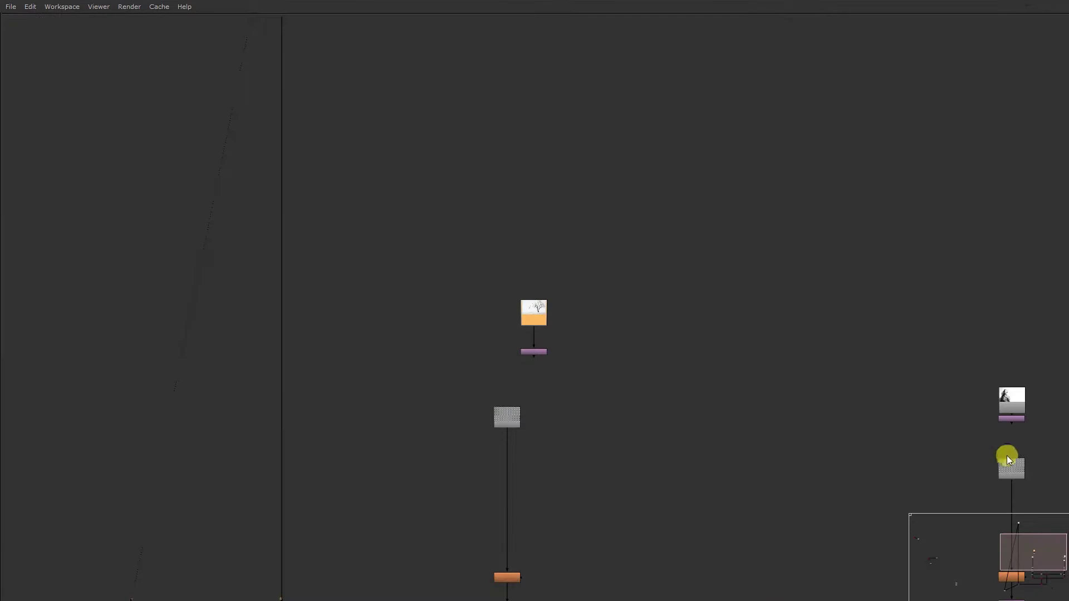
- Feed the laptop-screen branch from the Joker image's Reformat instead of the checkerboard, and view Read4 with its properties open
middle_click_drag(1032, 498, 820, 401)
left_click_drag(812, 398, 805, 321)
double_click(806, 309)
key("1")
key("space")
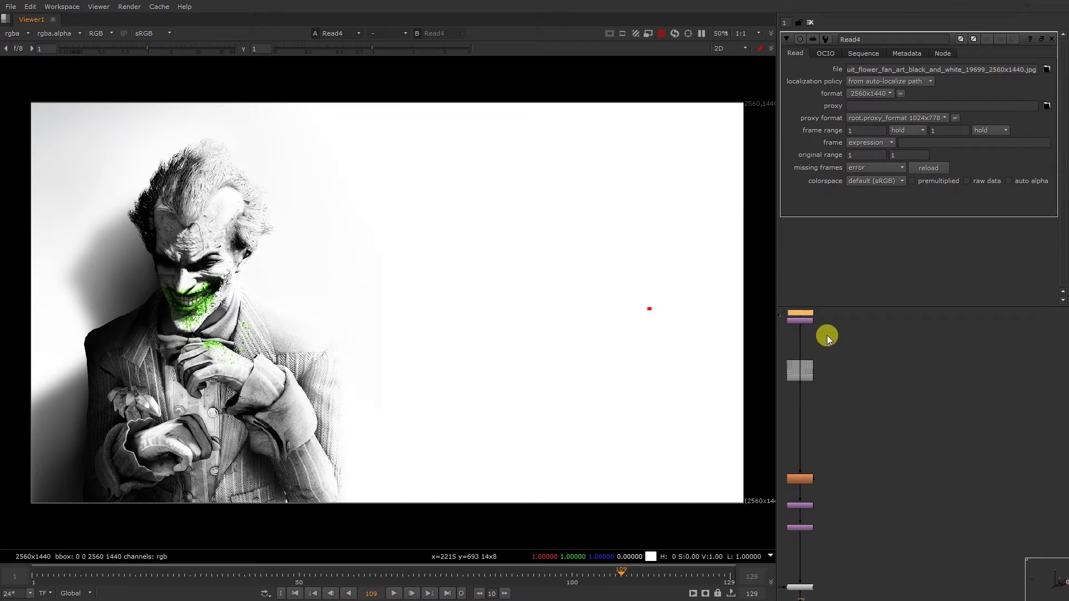
- View the output of Reformat2 below the Joker image and open its properties
scroll(859, 369, "up", 5)
left_click(862, 393)
key("1")
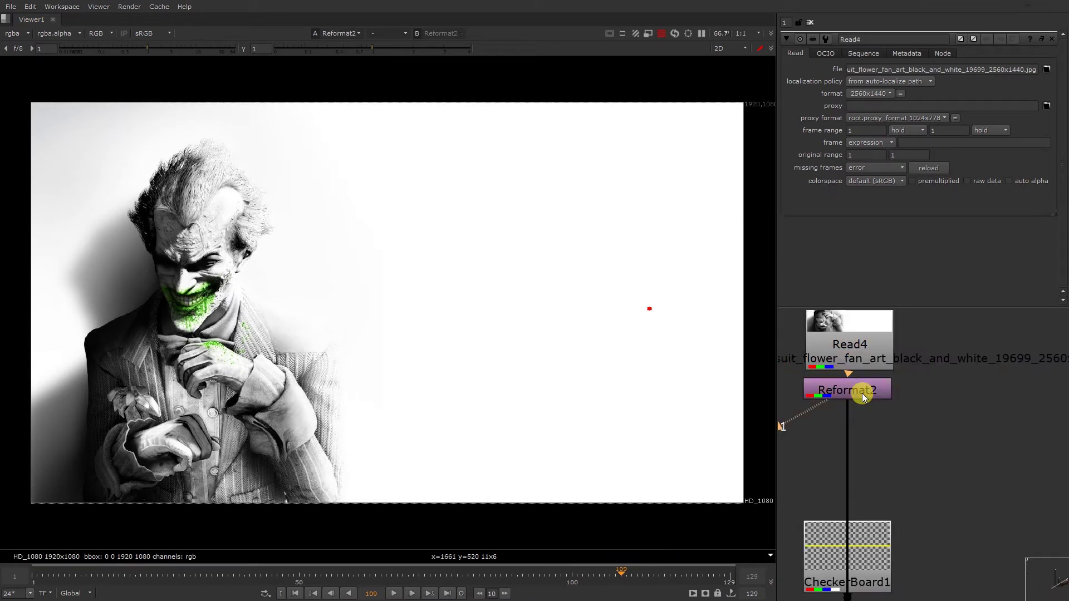
scroll(861, 393, "down", 2)
double_click(863, 392)
left_click(937, 433)
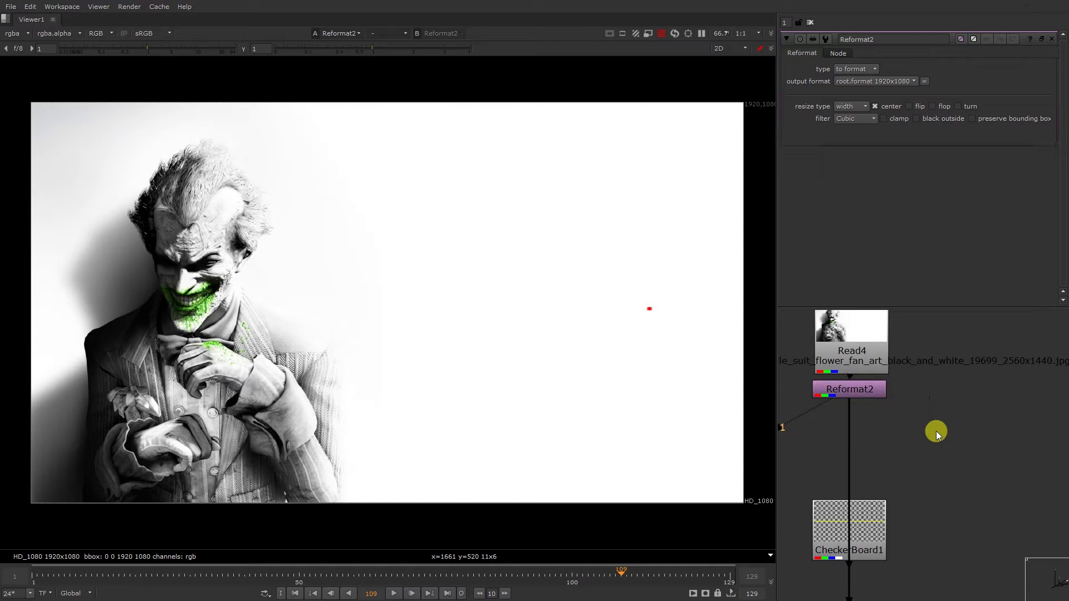
- Check the full size format in the project settings and return to the Reformat2 properties
key("s")
scroll(909, 252, "down", 5)
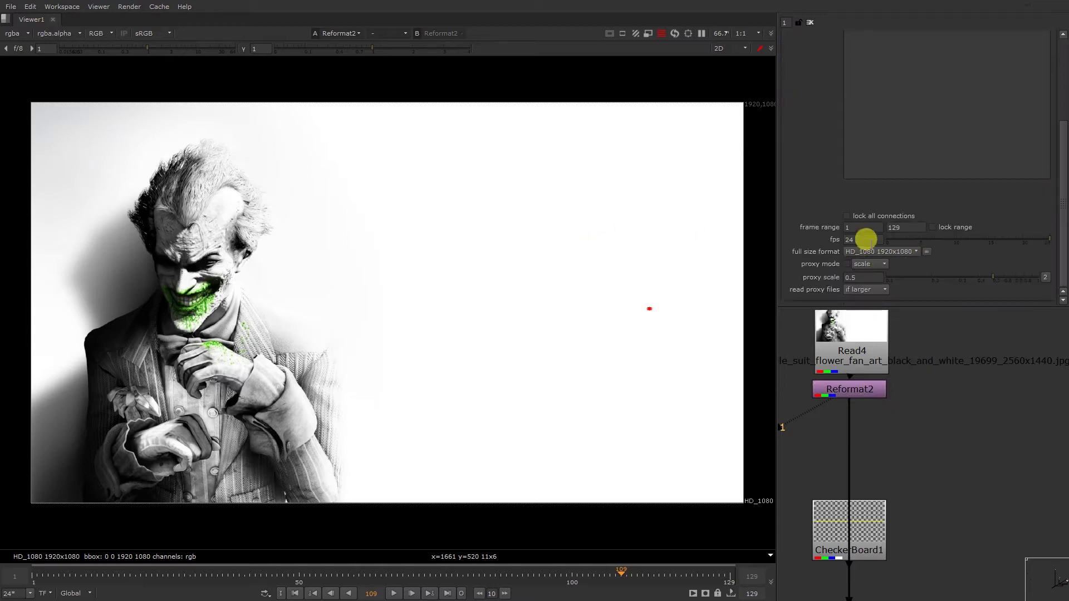
double_click(866, 389)
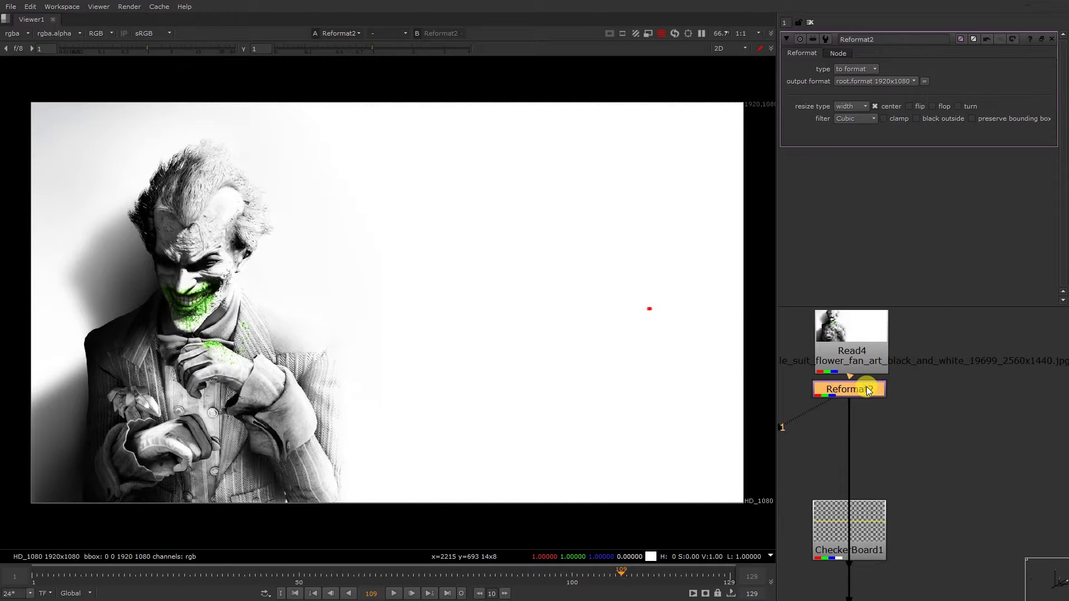
- Connect the tree image's Reformat to the monitor branch in place of the checkerboard, and view the Merge1 composite
scroll(877, 413, "down", 5)
middle_click_drag(876, 449, 949, 422)
middle_click_drag(830, 417, 974, 426)
middle_click_drag(890, 426, 995, 462)
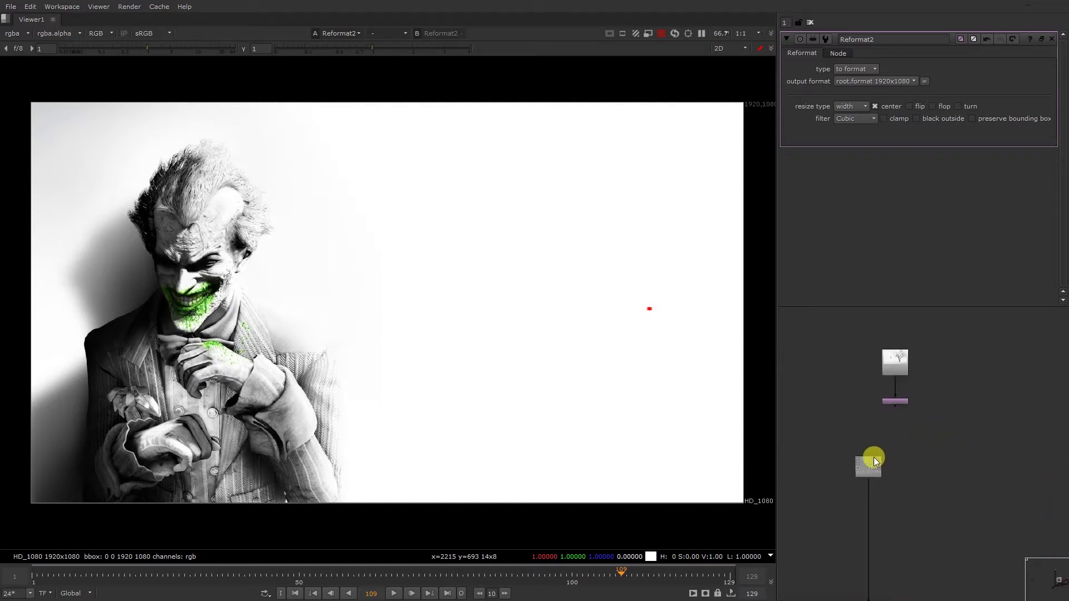
scroll(900, 402, "down", 5)
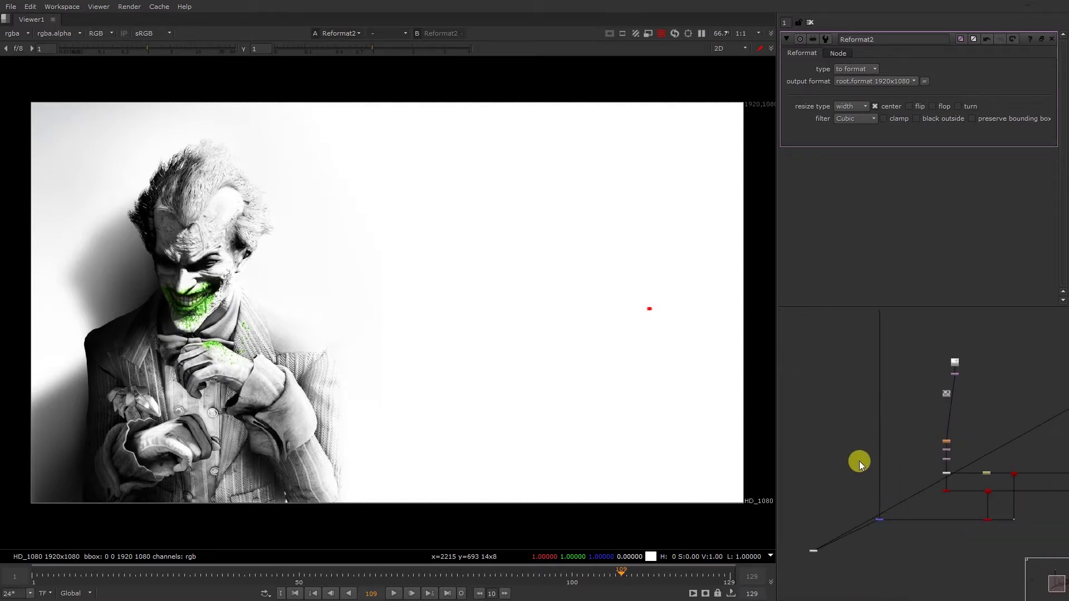
left_click(864, 494)
key("1")
scroll(572, 402, "down", 1)
left_click_drag(605, 313, 487, 424)
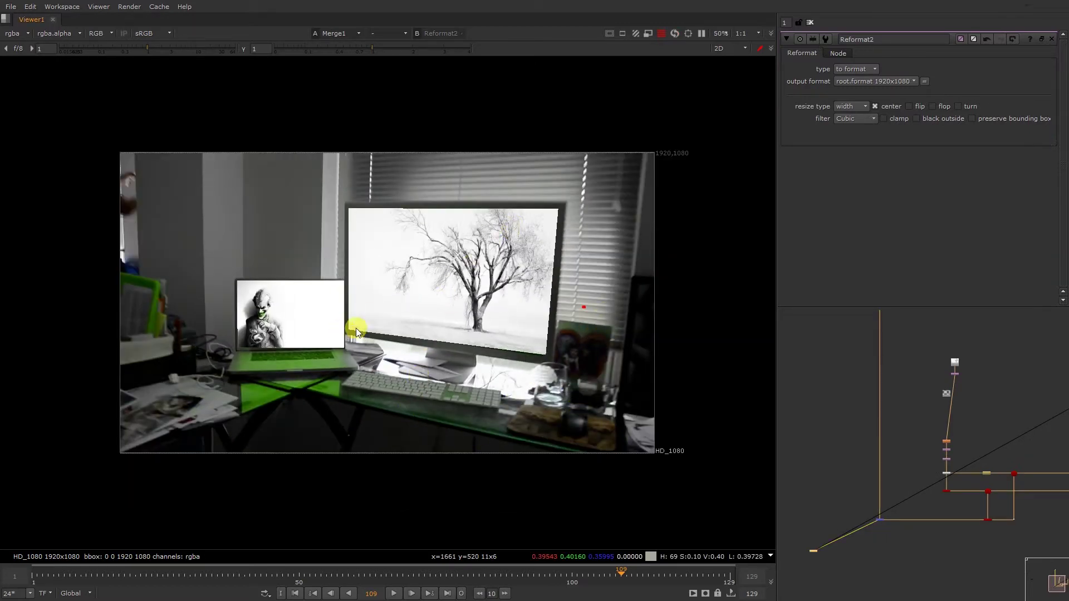
- Show the original green-screen plate, Read8, in the viewer
middle_click_drag(874, 363, 874, 493)
left_click(879, 360)
key("1")
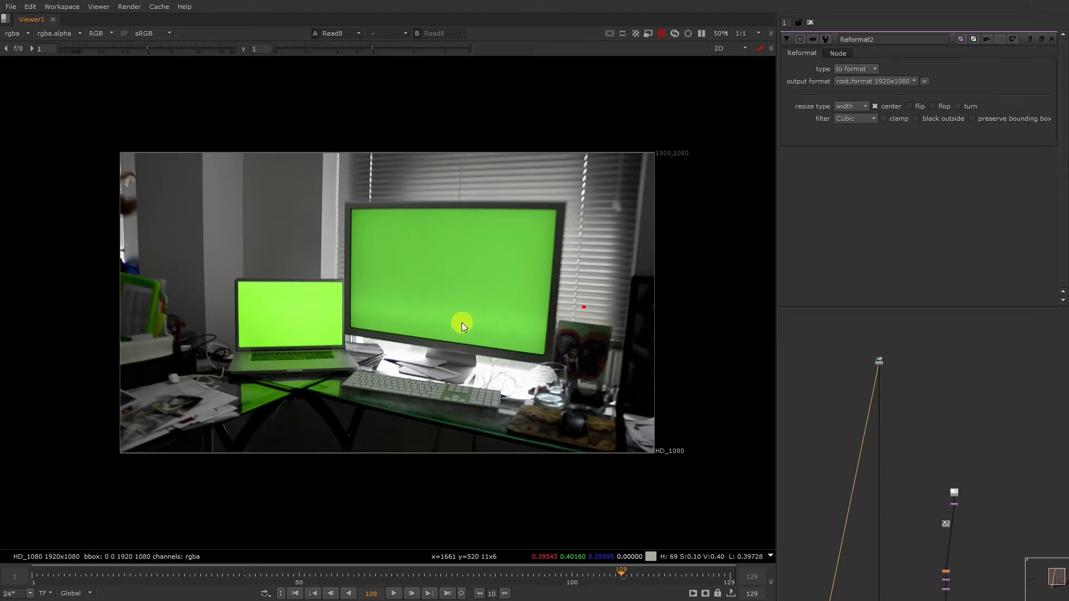
middle_click_drag(862, 447, 863, 362)
middle_click_drag(840, 510, 852, 436)
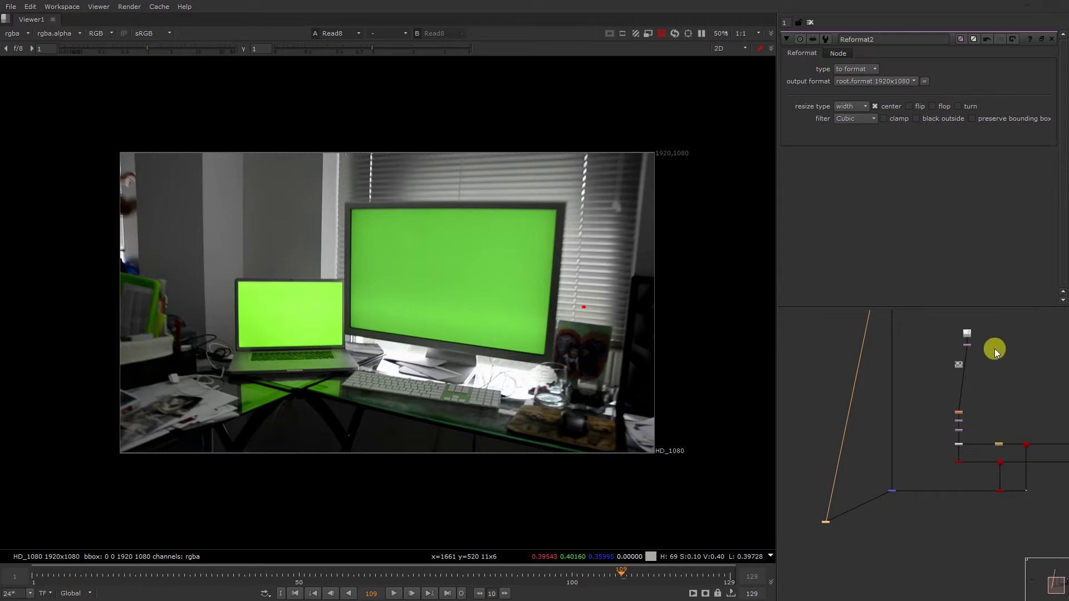
middle_click_drag(986, 339, 920, 389)
scroll(919, 390, "up", 3)
left_click_drag(847, 344, 937, 410)
left_click_drag(242, 187, 469, 393)
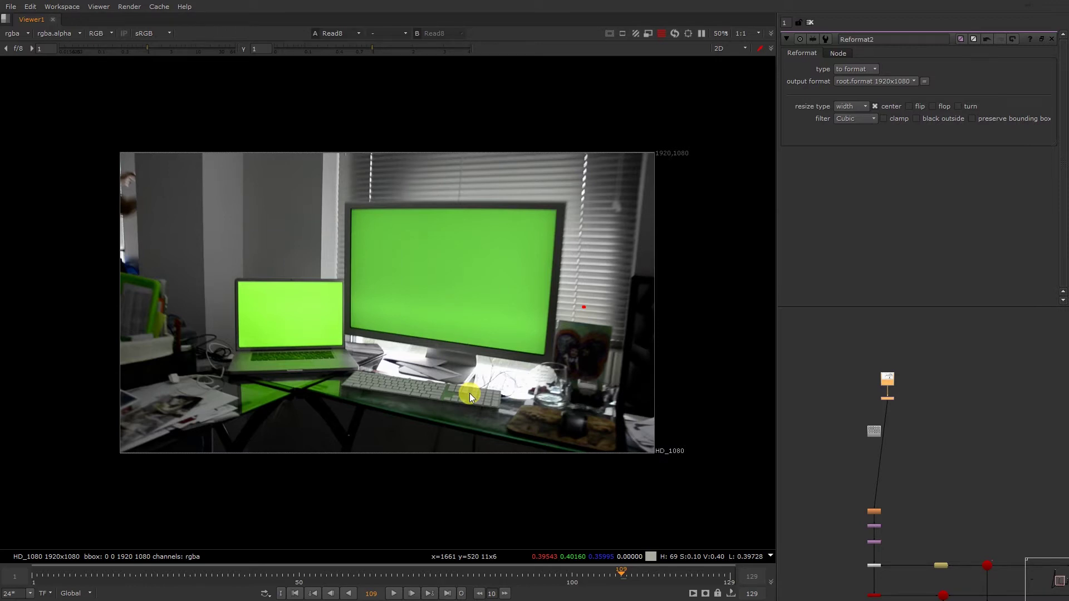
- Add a Dot to the pipe just below the green-screen plate's Read node
scroll(899, 421, "down", 4)
middle_click_drag(828, 344, 916, 518)
scroll(918, 466, "up", 3)
scroll(920, 461, "down", 2)
key(".")
- Create a Keylight node, connect it to the Dot below the green-screen plate, and view its output
key("Tab")
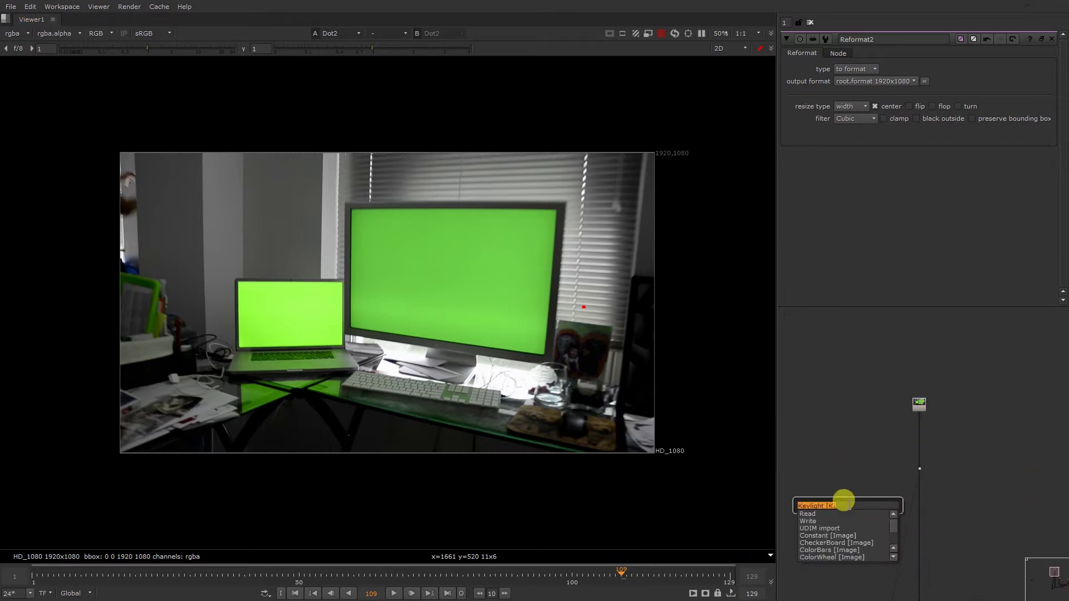
type("ey")
key("BackSpace")
key("BackSpace")
type("keyer")
key("Down")
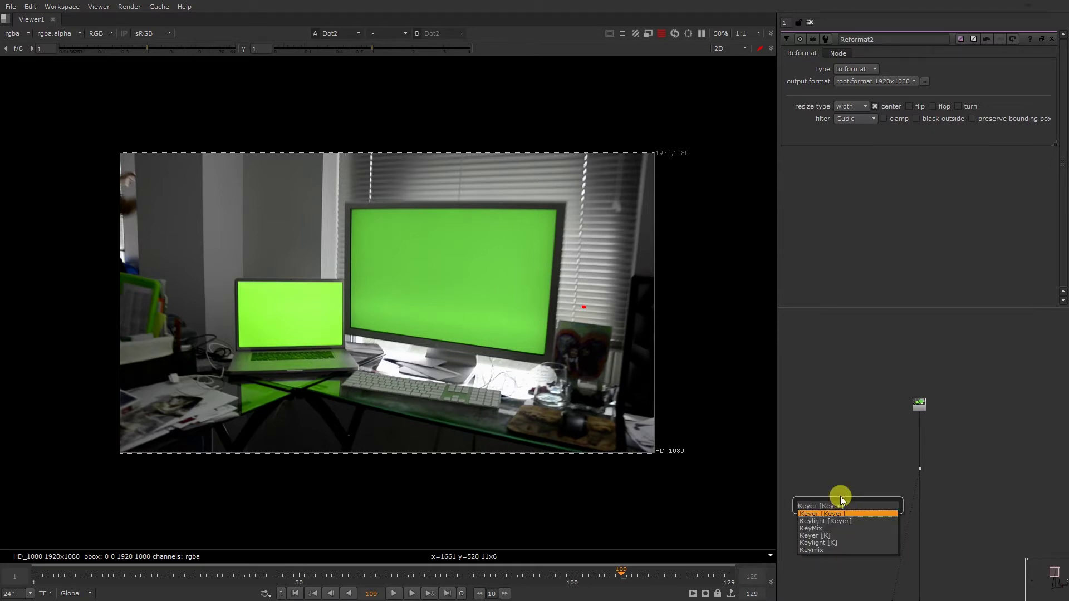
key("Return")
scroll(865, 496, "up", 3)
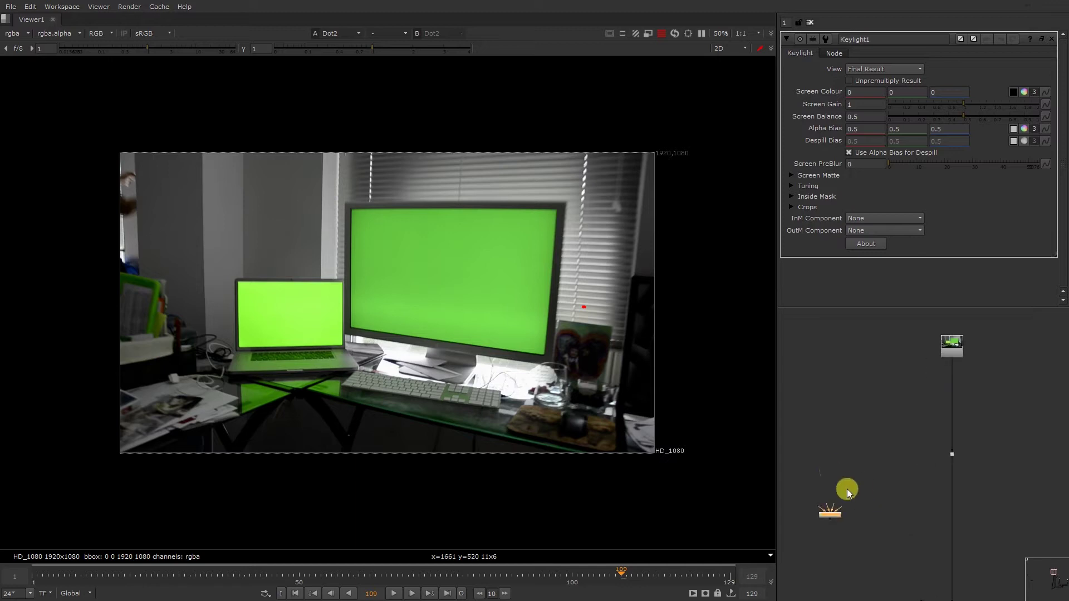
left_click_drag(852, 498, 971, 448)
key("1")
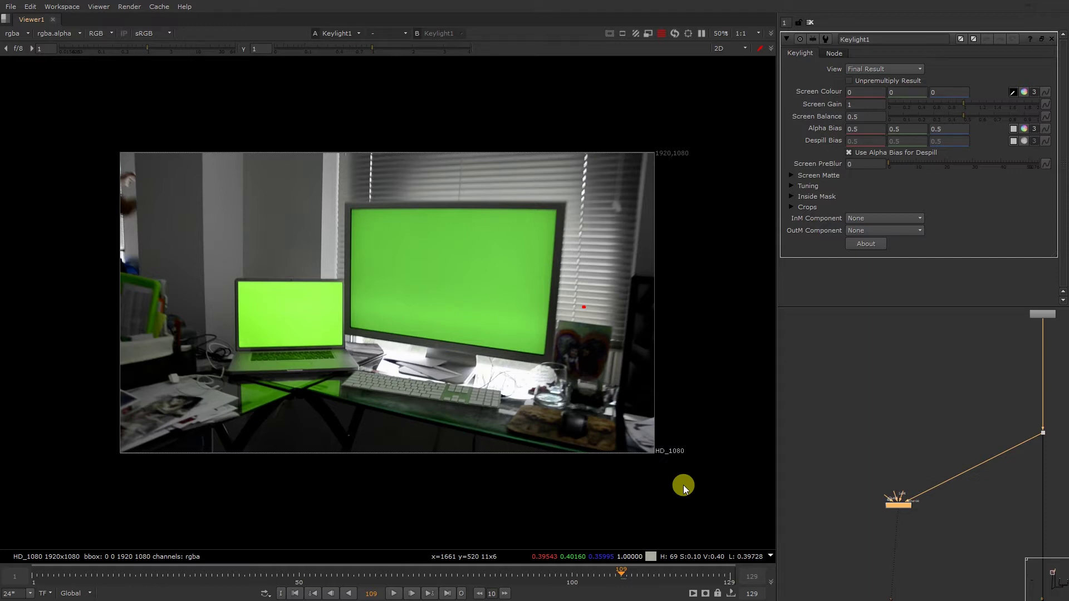
- Insert a Dot in the Keylight's input pipe, place it straight above the Keylight node, and reselect Keylight
left_click(922, 448)
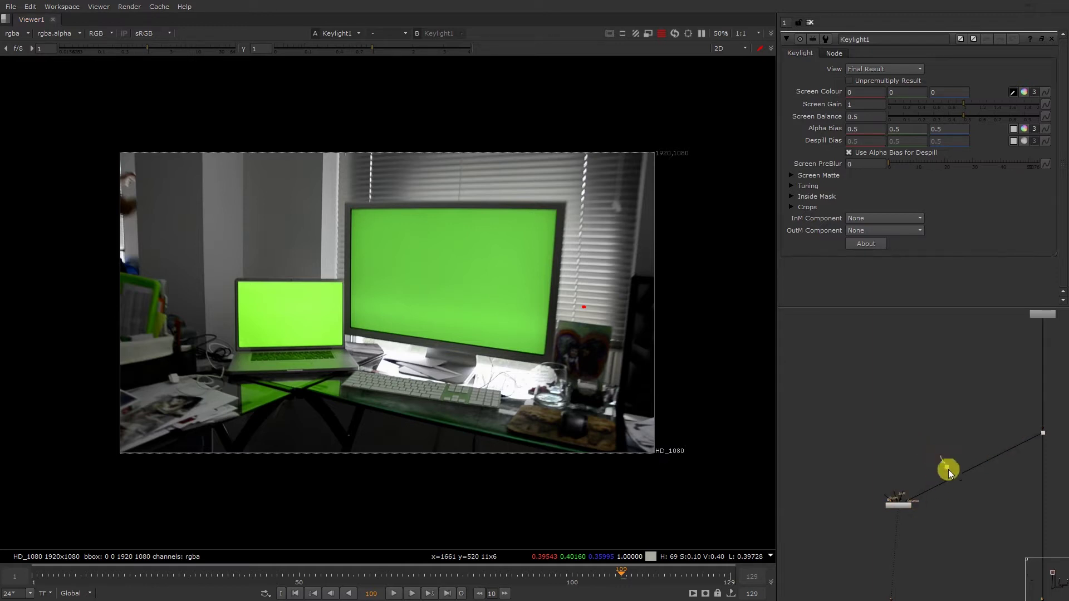
left_click_drag(952, 473, 896, 424, "ctrl")
left_click(903, 508)
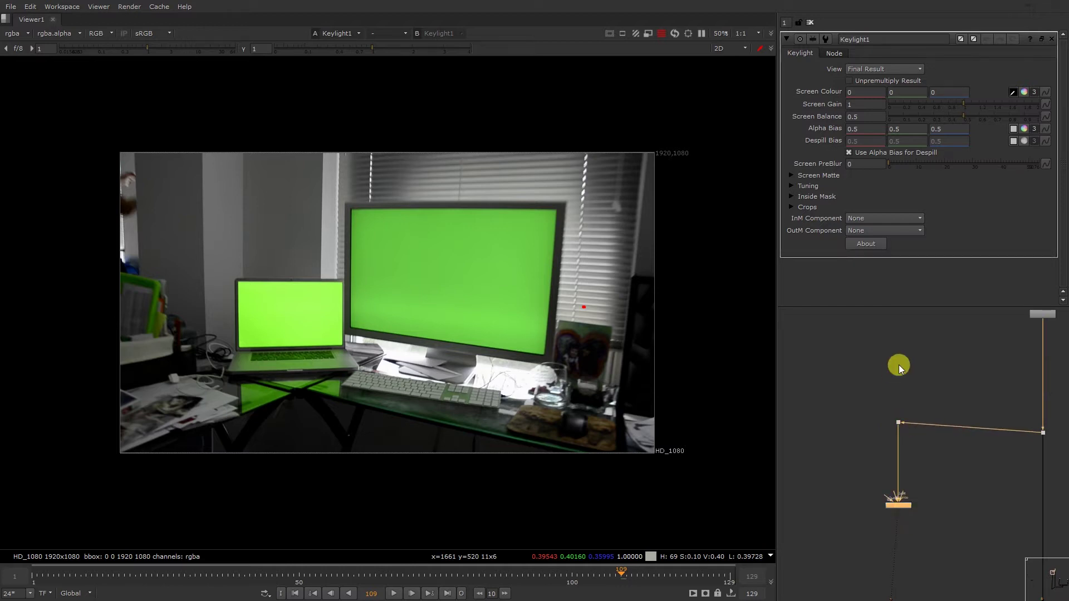
- Sample the monitor's green as Keylight's Screen Colour and display the alpha channel
left_click(405, 264, "ctrl")
key("a")
- Set the Screen Matte's Clip Black to 0.42 and Clip White to 0.86, and lower the viewer gamma to 0
left_click(828, 176)
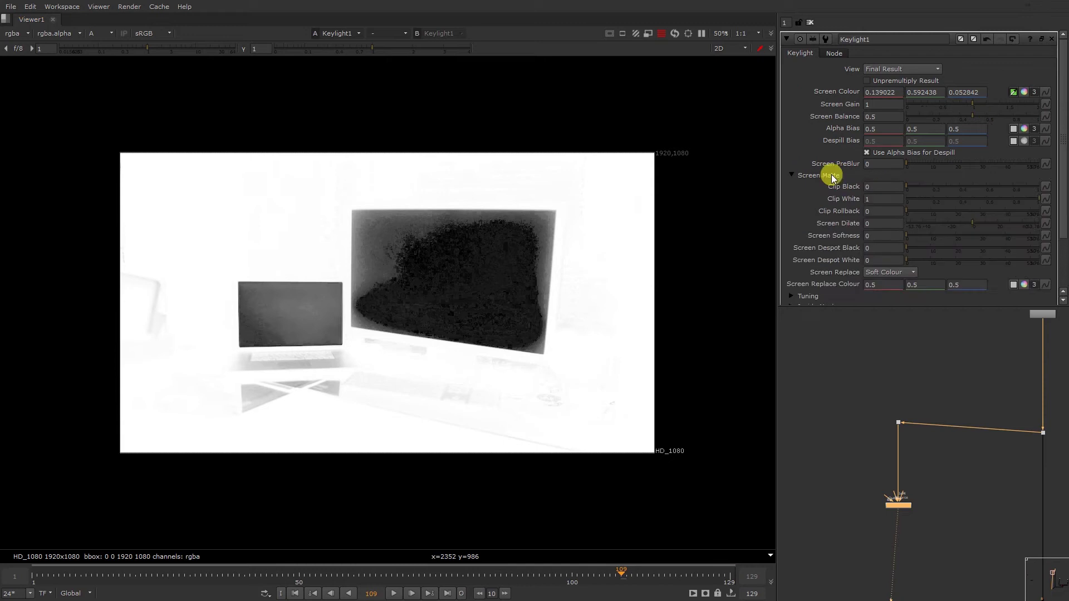
left_click_drag(908, 185, 944, 185)
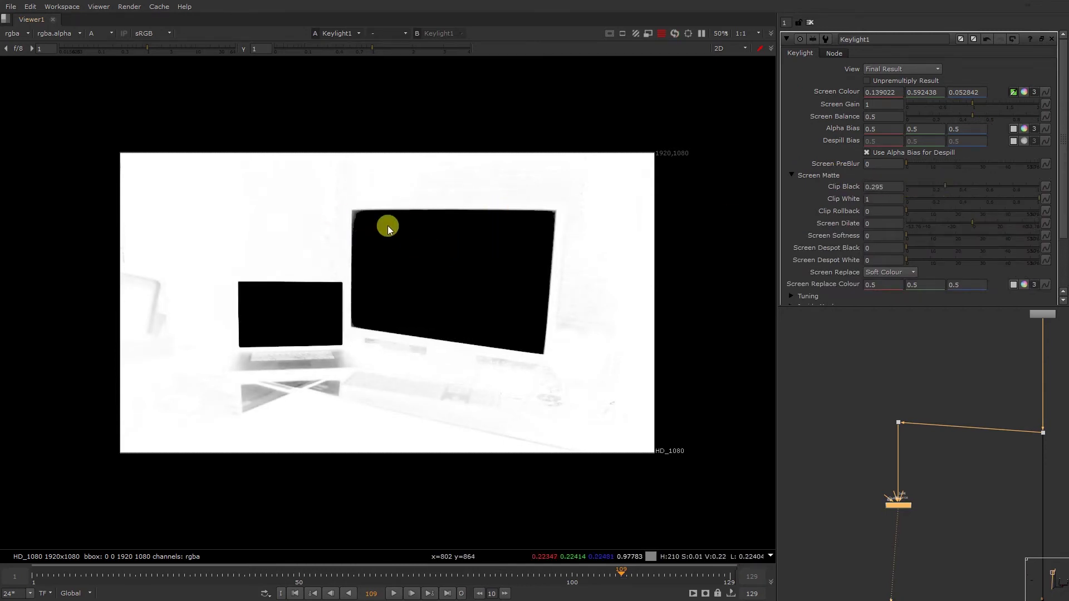
left_click_drag(941, 188, 963, 189)
left_click_drag(1027, 202, 1020, 200)
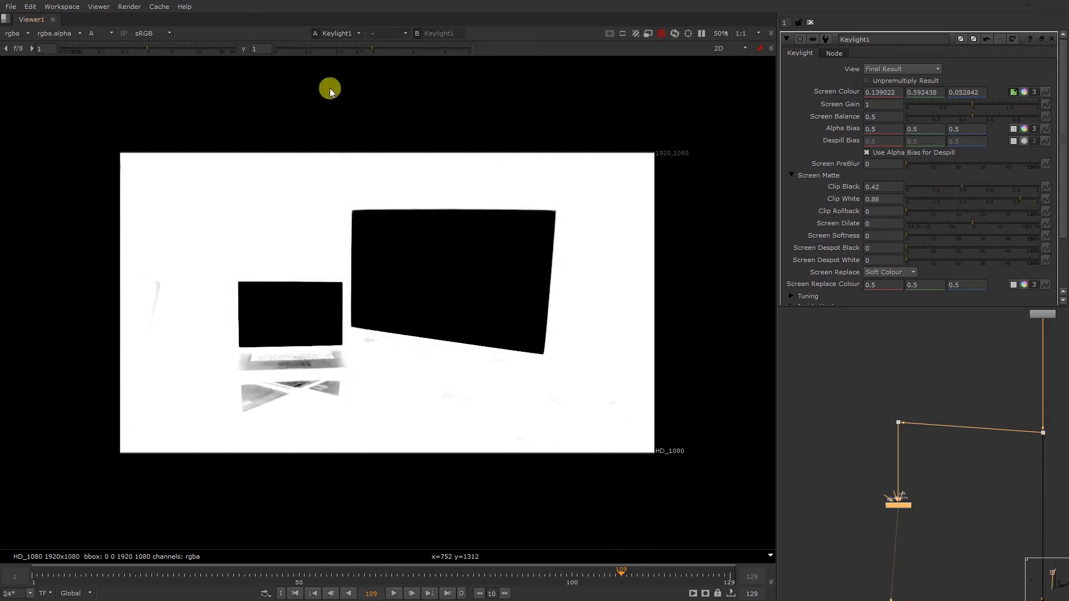
left_click_drag(349, 56, 248, 44)
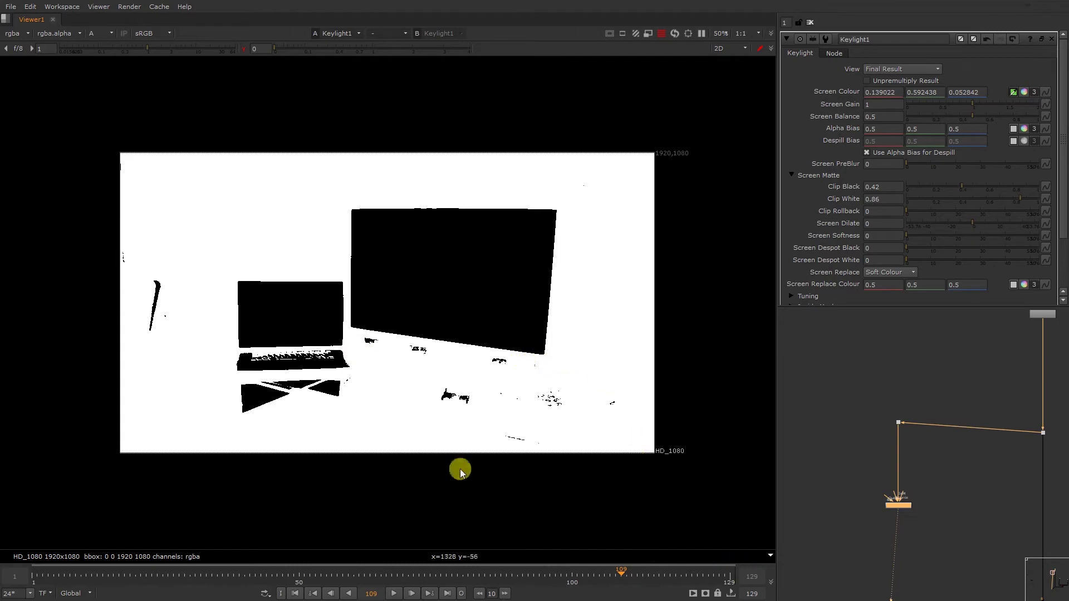
- Add a Copy node on the plate's main pipe that takes its alpha from Keylight
middle_click_drag(1008, 485, 936, 422)
left_click(941, 467)
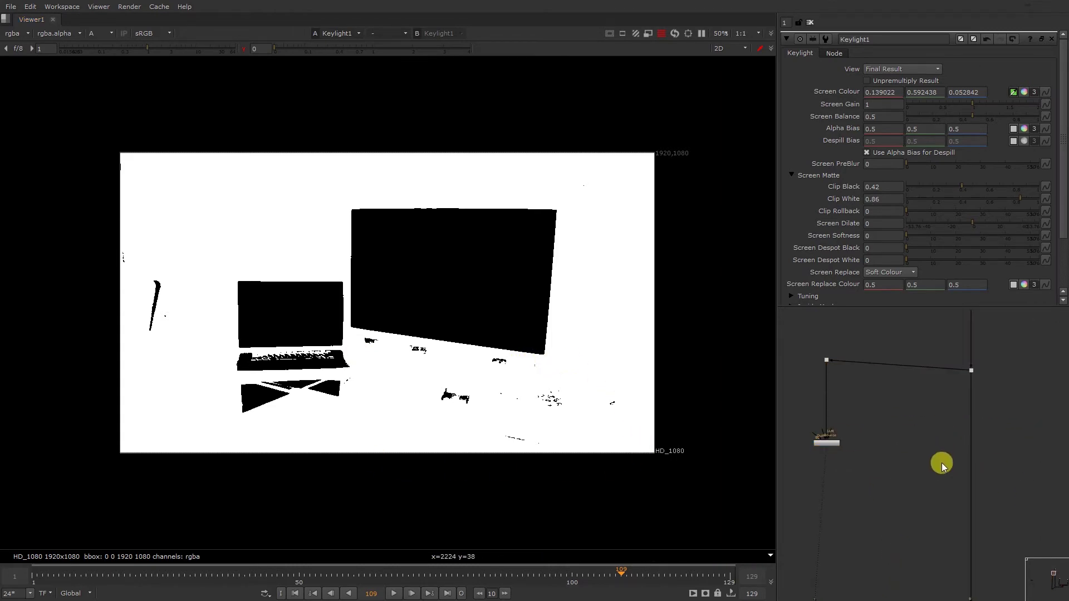
key("k")
left_click_drag(941, 463, 823, 444)
- Add a Premult node directly after the Copy node
left_click(974, 486)
key("Tab")
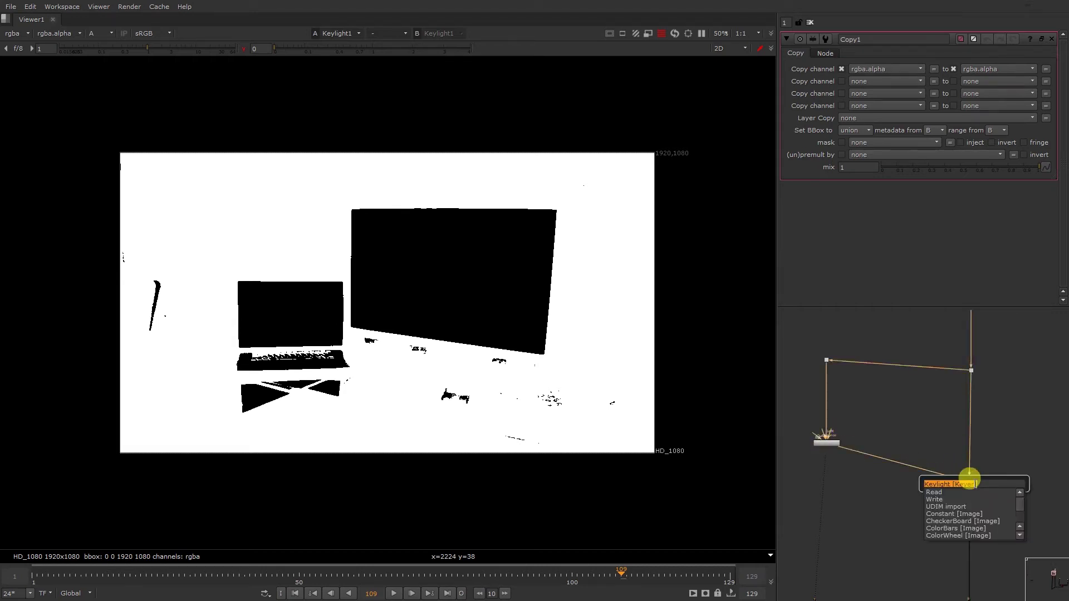
type("premult")
key("Return")
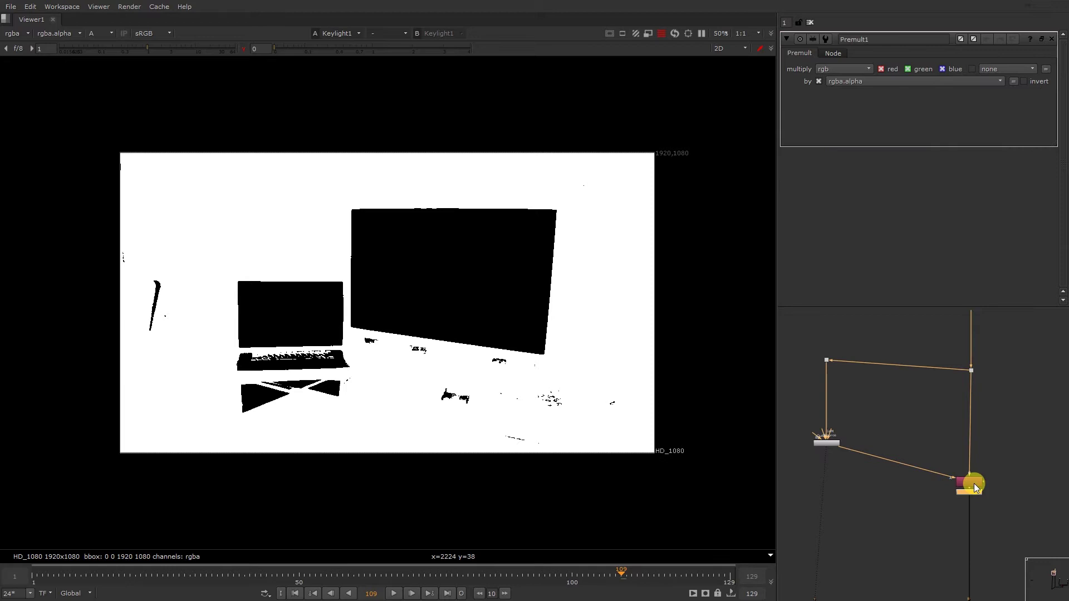
- View Merge1 in RGB and reset the viewer gamma to its default
scroll(974, 484, "down", 5)
middle_click_drag(956, 596, 913, 388)
left_click_drag(913, 377, 991, 416)
key("a")
key("1")
key("a")
key("a")
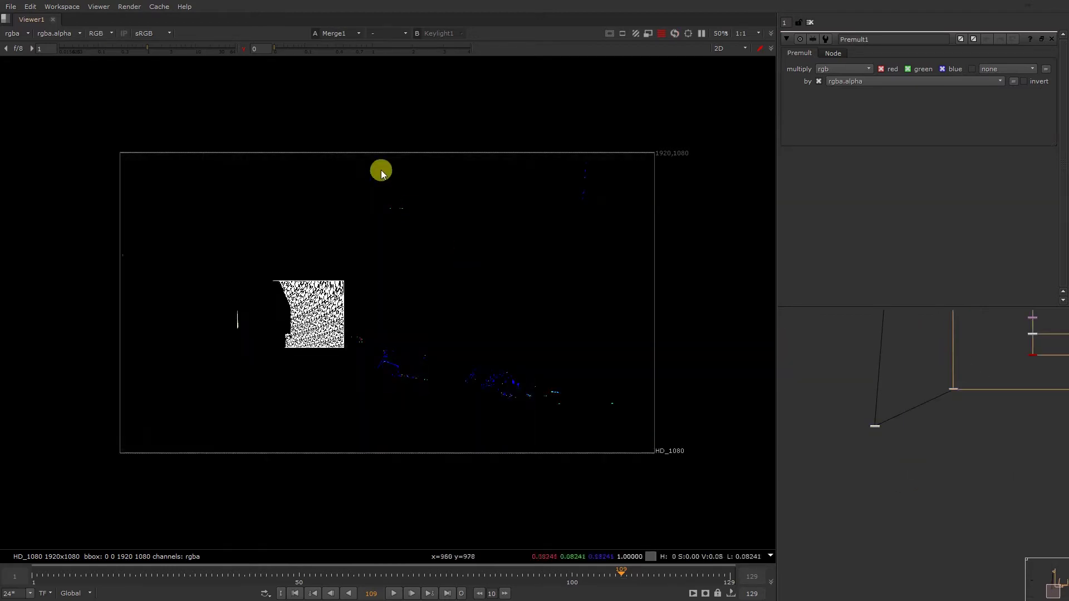
left_click(319, 50, "ctrl")
- Swap the A and B inputs of Merge1 so the keyed plate lies over the screen inserts
left_click_drag(921, 375, 962, 394)
scroll(961, 377, "up", 7)
key("shift+x")
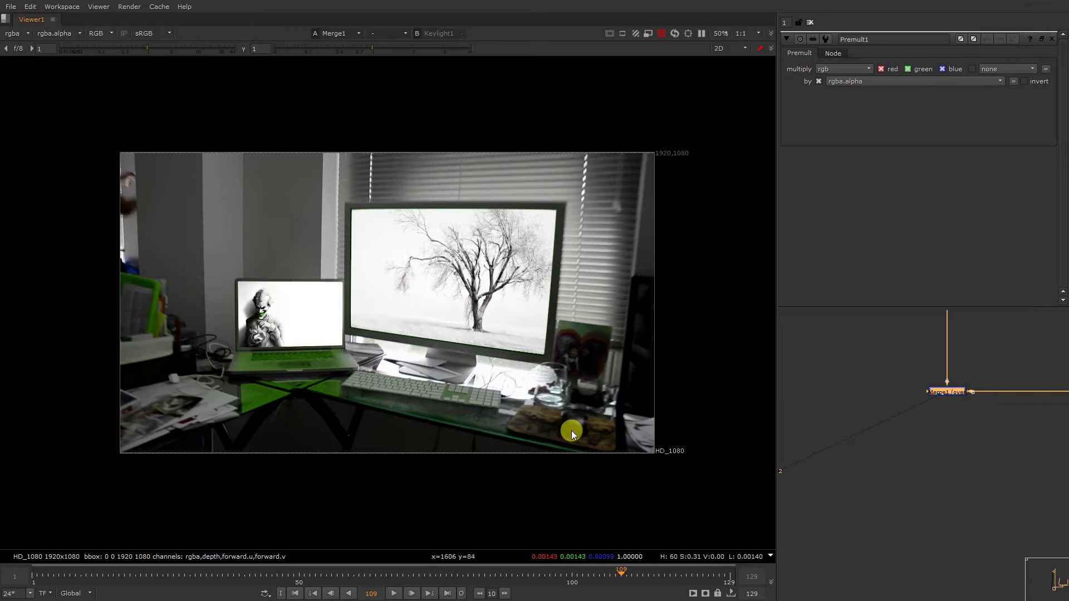
- Examine Merge1's alpha around the laptop keyboard and desk for holes, with the viewer gamma at 0
scroll(289, 369, "up", 4)
scroll(406, 339, "up", 3)
key("a")
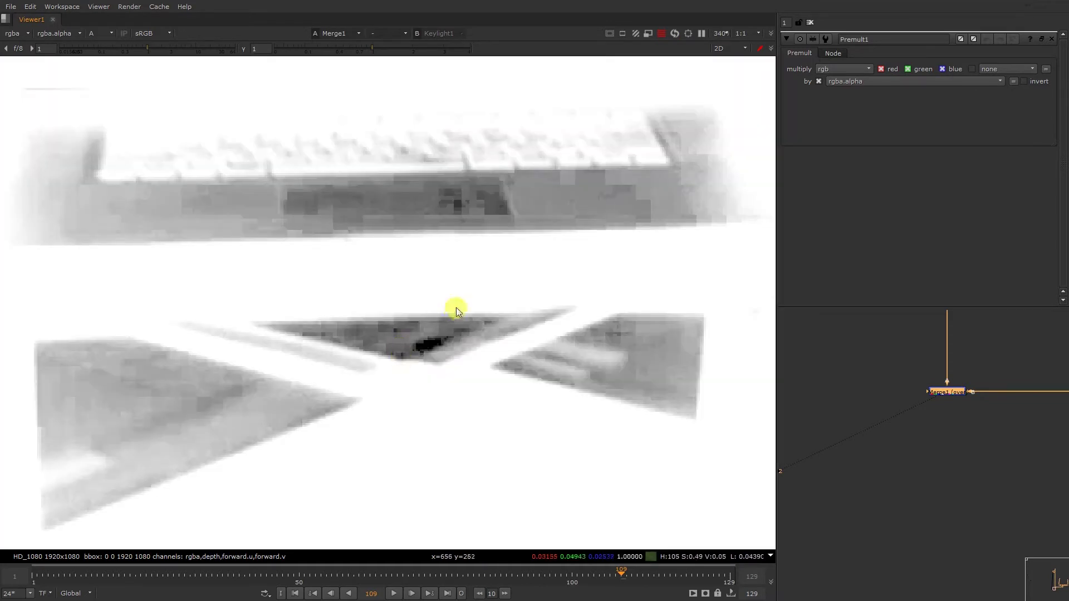
scroll(522, 322, "down", 3)
left_click(281, 48)
left_click_drag(281, 49, 274, 49)
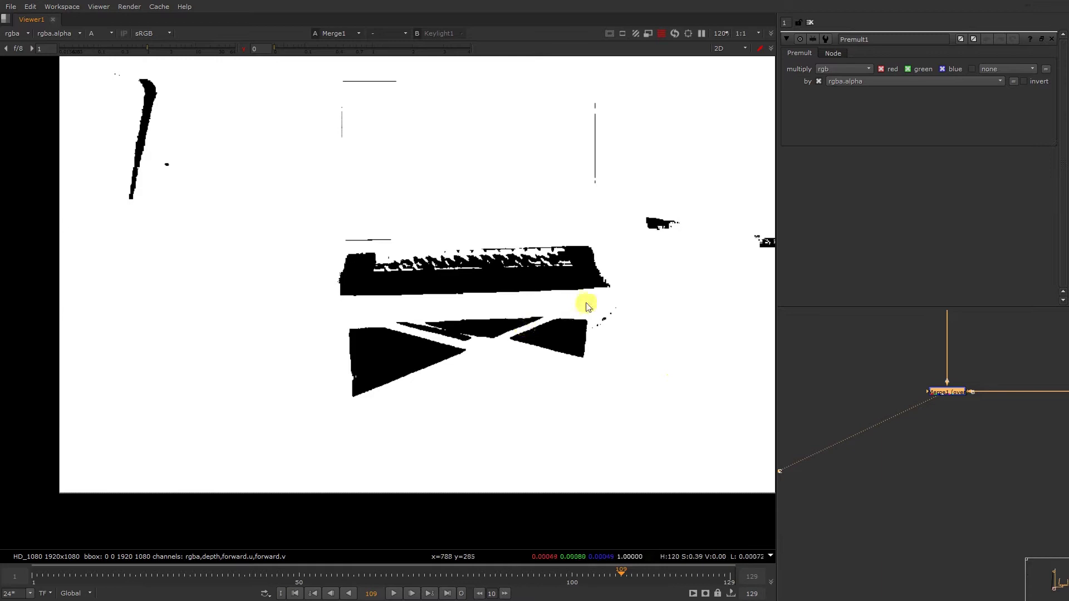
middle_click_drag(616, 295, 353, 296)
middle_click_drag(604, 268, 432, 325)
scroll(1030, 383, "down", 3)
- View Premult1's alpha and examine the matte holes around the laptop and desk
middle_click_drag(995, 353, 1018, 579)
scroll(894, 489, "down", 3)
left_click(902, 507)
key("1")
middle_click_drag(470, 384, 529, 323)
middle_click_drag(852, 471, 957, 437)
middle_click_drag(365, 299, 501, 316)
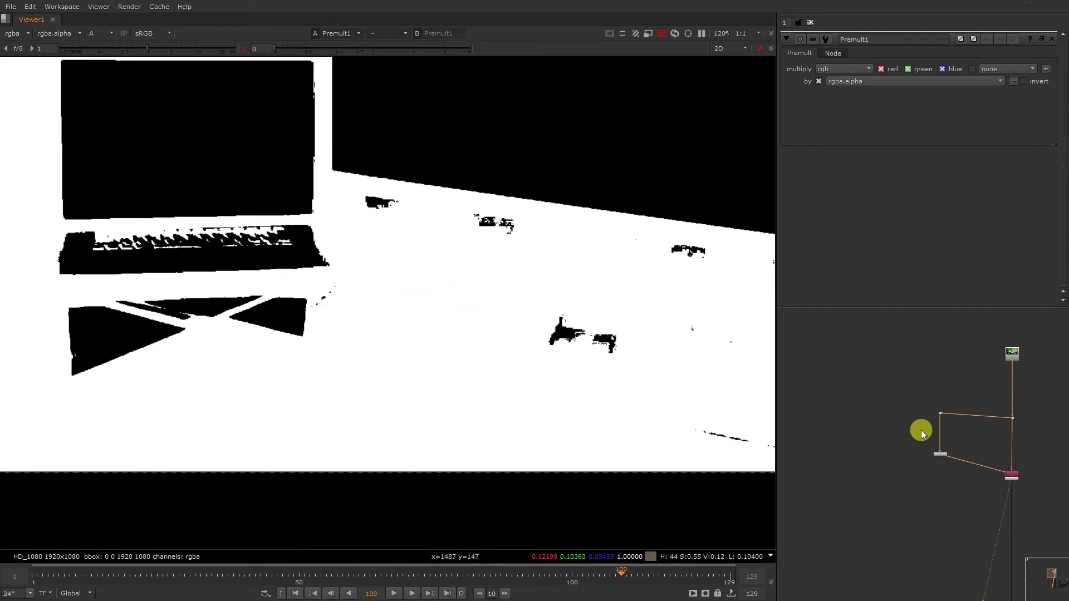
- Copy three existing nodes from elsewhere in the script and paste them near the pipe between Keylight and Copy
middle_click_drag(936, 403, 1002, 234)
scroll(953, 412, "down", 3)
middle_click_drag(938, 433, 993, 393)
left_click_drag(902, 453, 830, 507)
key("ctrl+c")
middle_click_drag(940, 401, 840, 551)
middle_click_drag(961, 427, 938, 470)
scroll(966, 436, "up", 6)
key("ctrl+v")
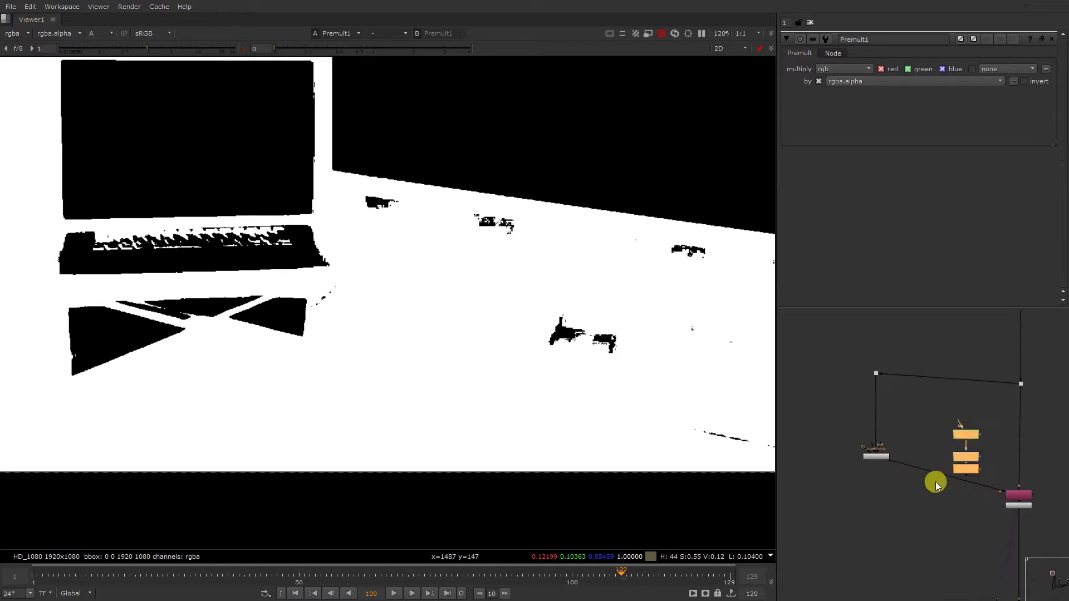
- Add a Merge node below the pasted nodes and check the Roto2 shapes, the Invert1 matte and the Blur3 matte
scroll(930, 493, "up", 2)
key("m")
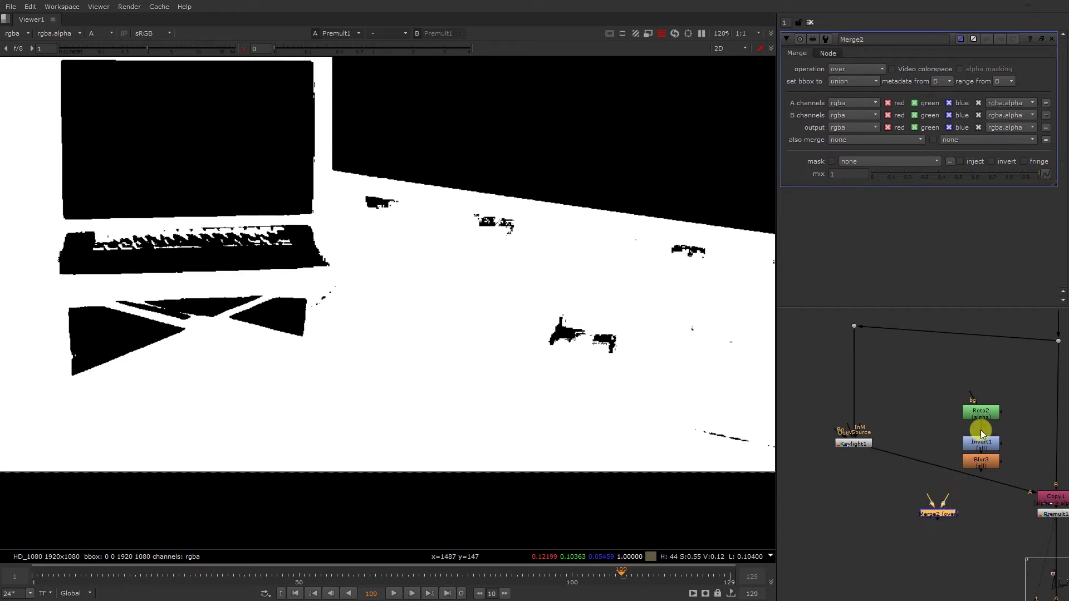
double_click(992, 416)
key("f")
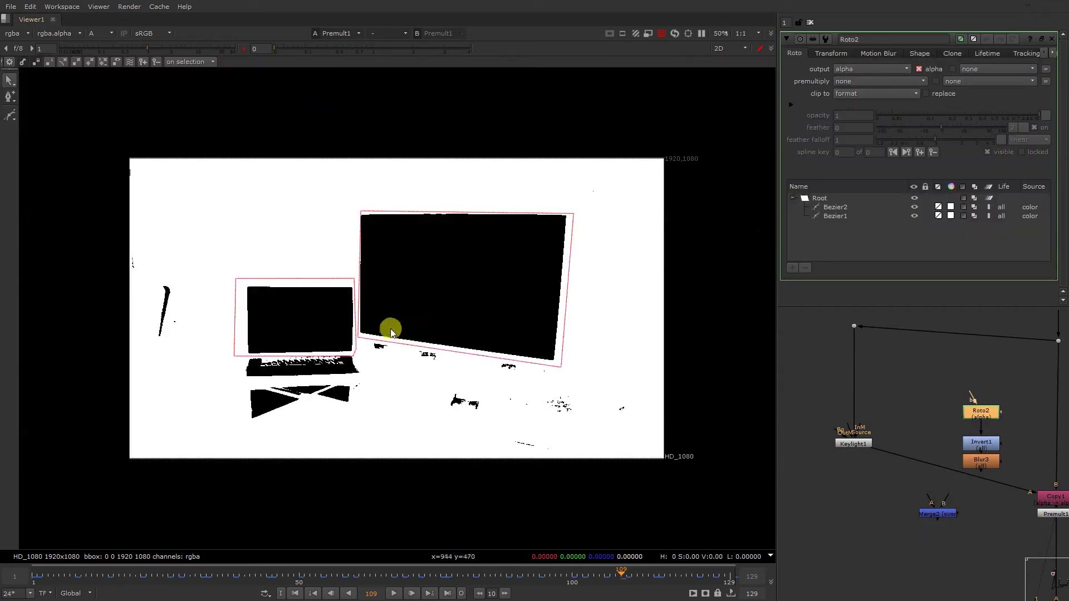
left_click(972, 445)
key("1")
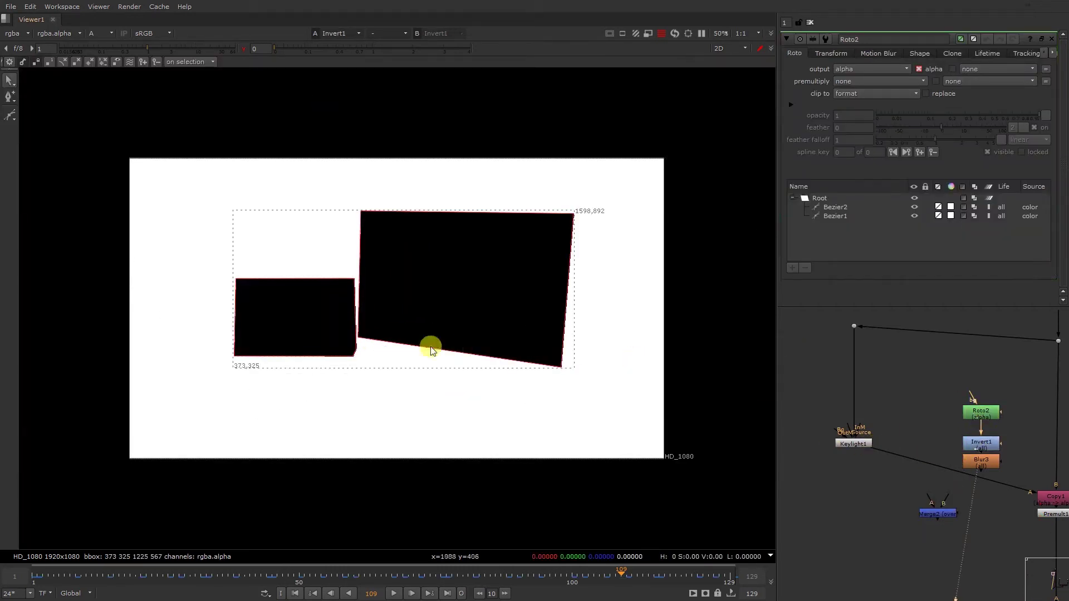
left_click(983, 461)
key("1")
- Insert the new Merge between Keylight1 and Copy1 with Blur3 in its A input, and compare the alpha with it disabled
left_click_drag(930, 513, 978, 462)
key("1")
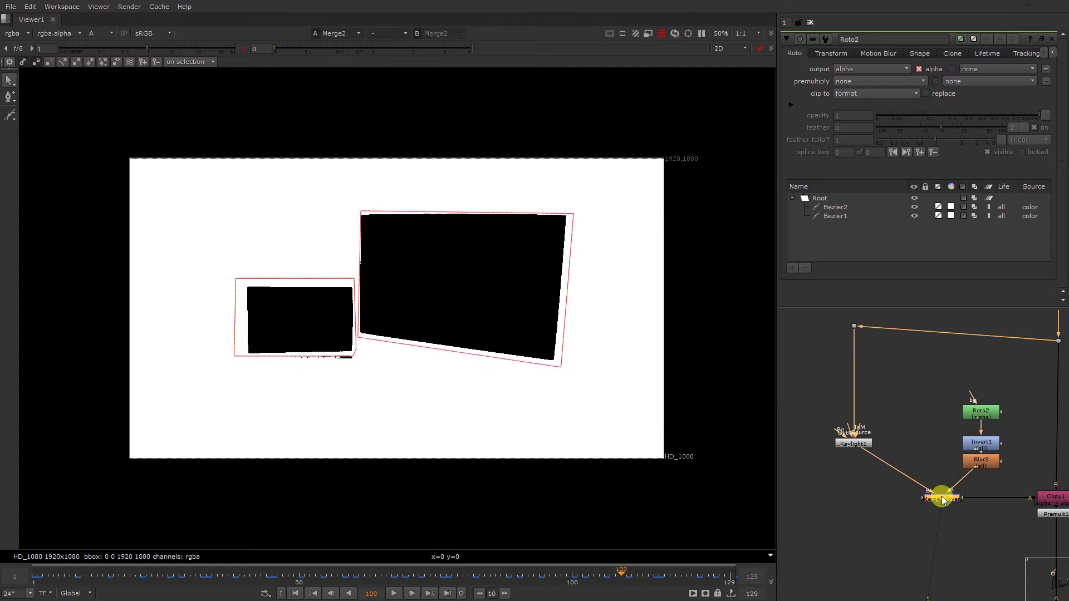
double_click(942, 496)
key("d")
key("d")
key("d")
- Adjust the lower edge of Roto2's Bezier2 shape to lie just above the laptop's remaining keyboard holes, and hide the viewer overlay
double_click(981, 412)
left_click(354, 358)
scroll(354, 358, "up", 5)
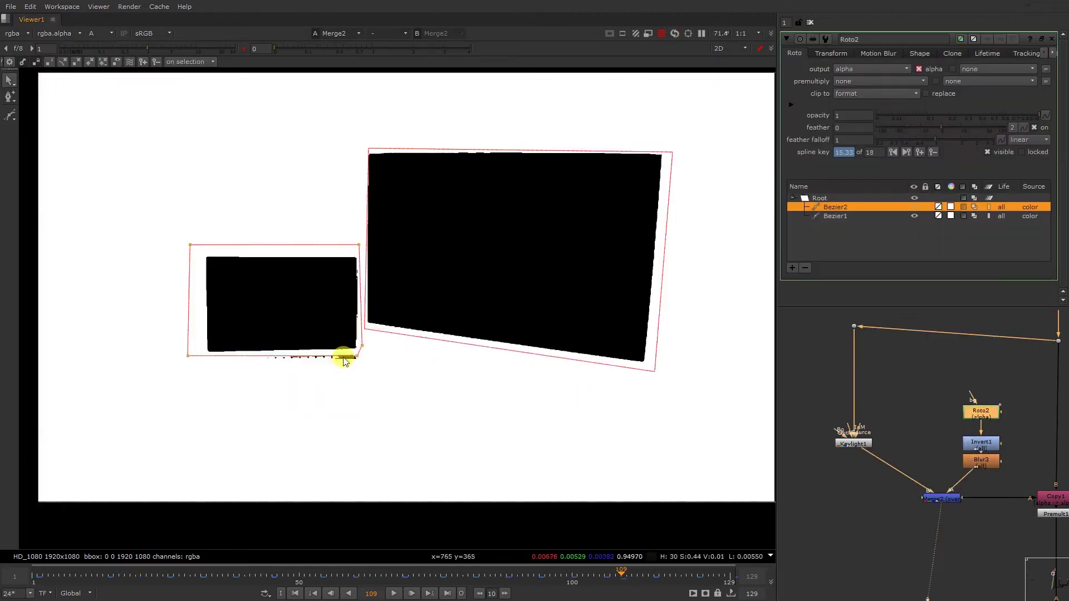
left_click_drag(367, 355, 363, 346)
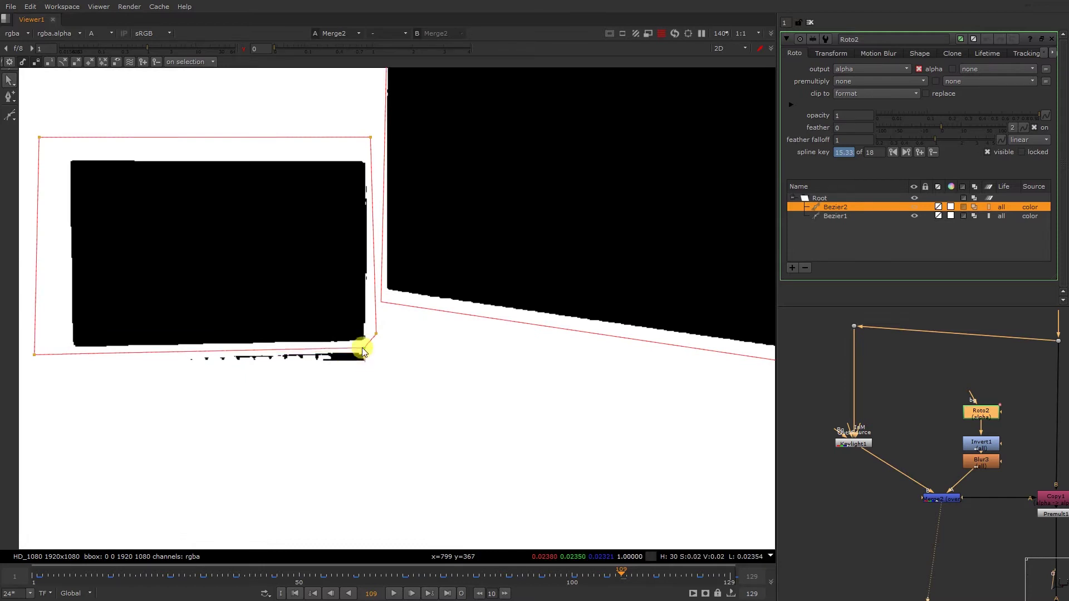
right_click(415, 277)
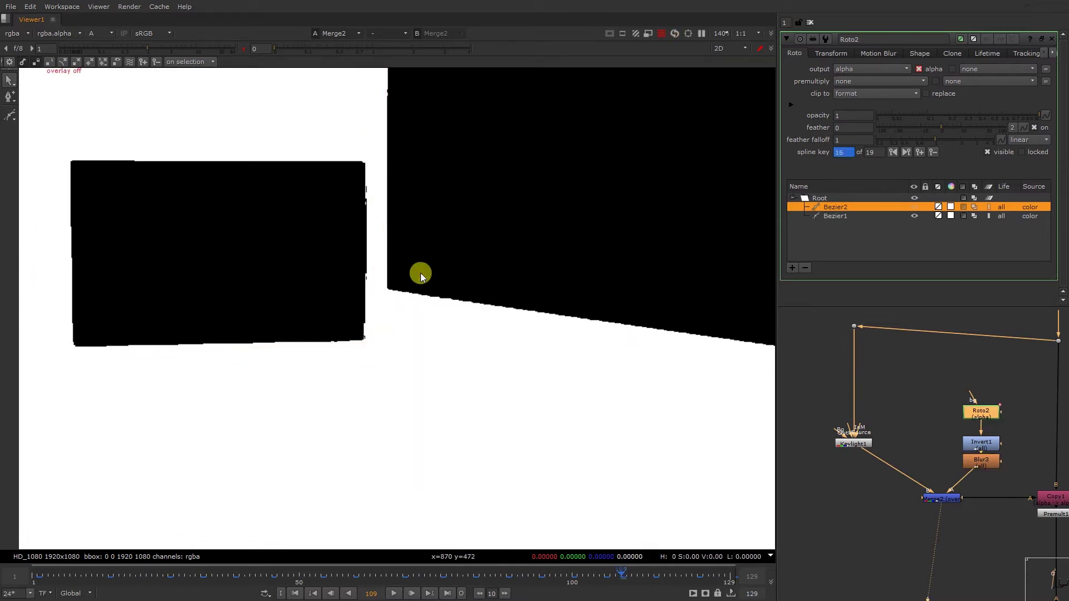
left_click(420, 273)
scroll(871, 501, "down", 3)
- View Premult1 in full colour and reset the viewer gamma to 1
left_click(953, 440)
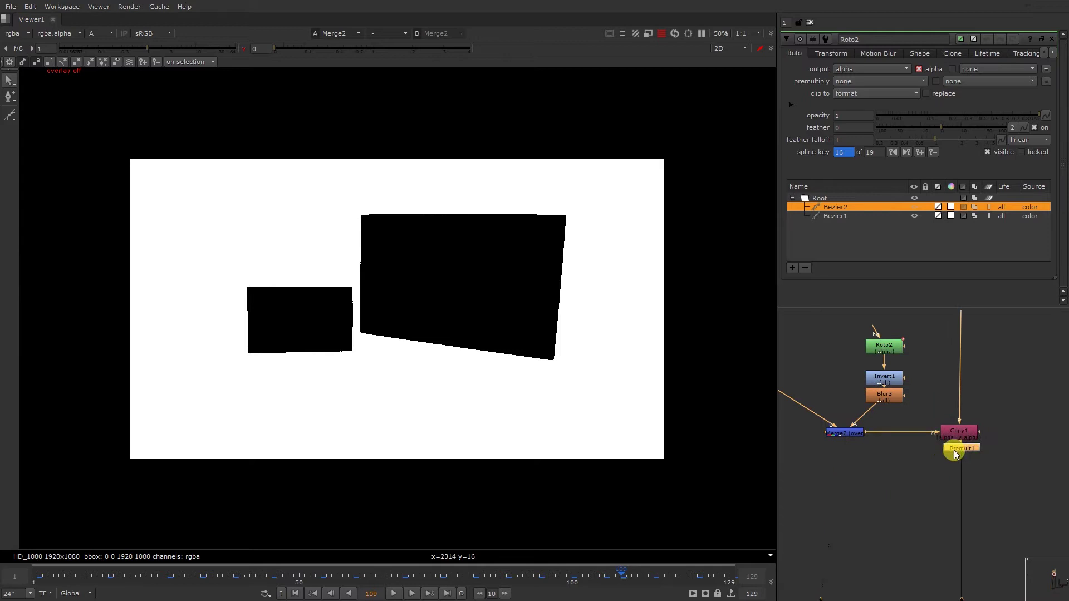
key("1")
scroll(935, 499, "down", 3)
middle_click_drag(936, 496, 915, 440)
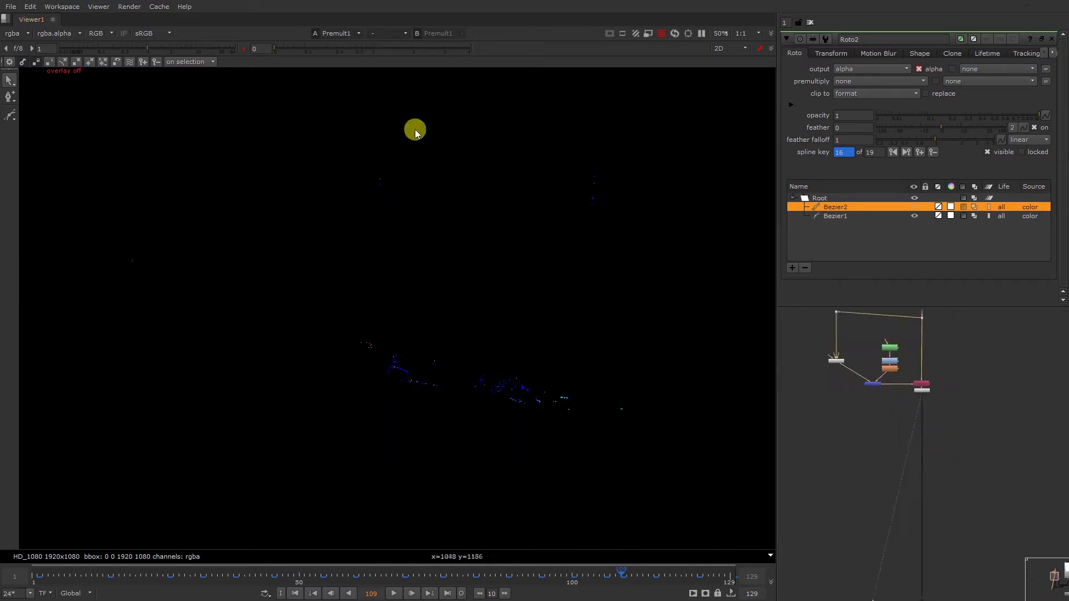
left_click(350, 48, "ctrl")
- View Merge1's composite in colour and look closely at the laptop keyboard and the desk glass below it
middle_click_drag(1032, 540, 980, 368)
middle_click_drag(977, 468, 1003, 374)
middle_click_drag(942, 482, 993, 322)
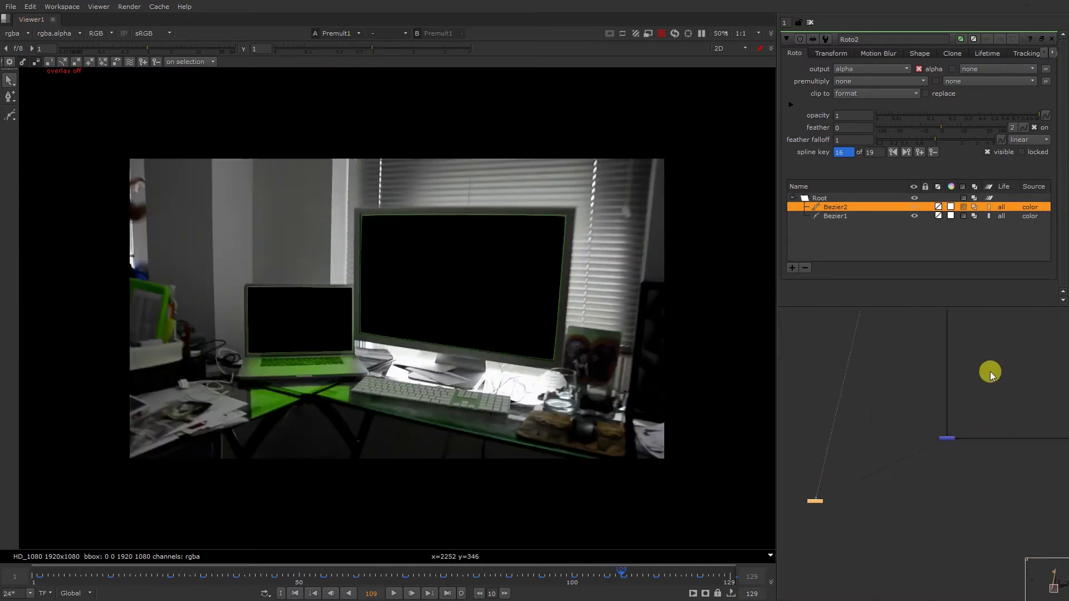
left_click_drag(991, 370, 910, 442)
key("2")
key("a")
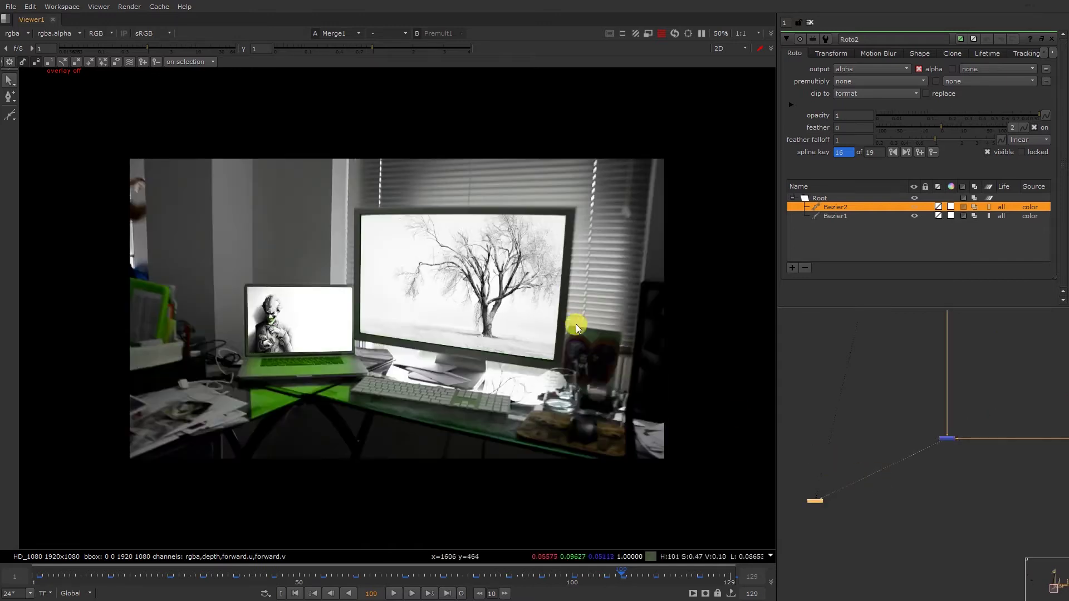
scroll(289, 396, "up", 7)
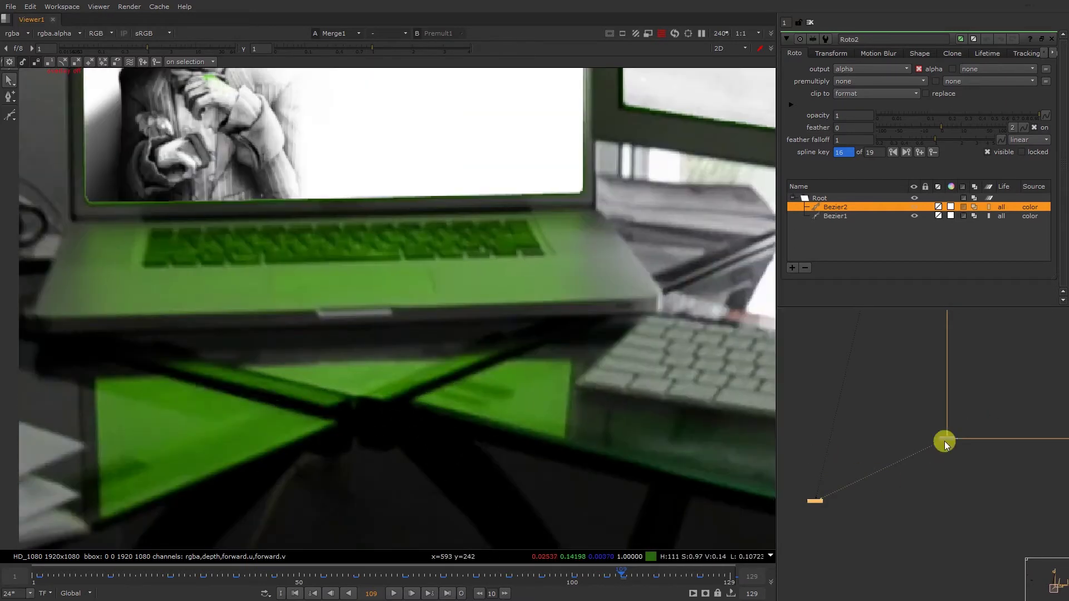
- Compare the composite with Merge2 disabled and enabled around the laptop keyboard and desk glass
middle_click_drag(926, 412, 928, 389)
middle_click_drag(932, 344, 943, 468)
scroll(951, 457, "up", 4)
left_click_drag(967, 456, 916, 409)
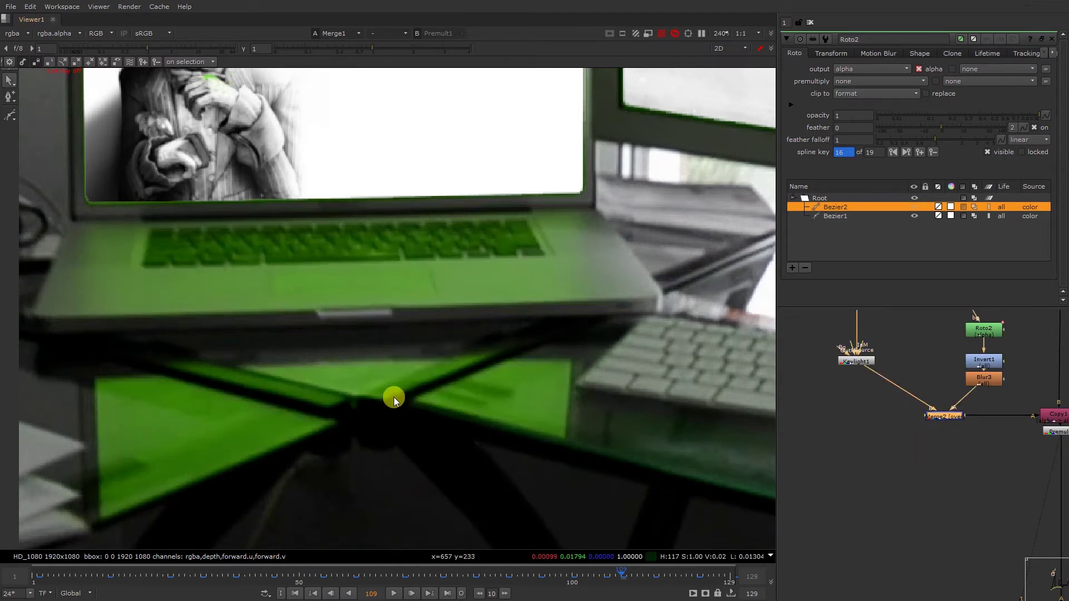
key("d")
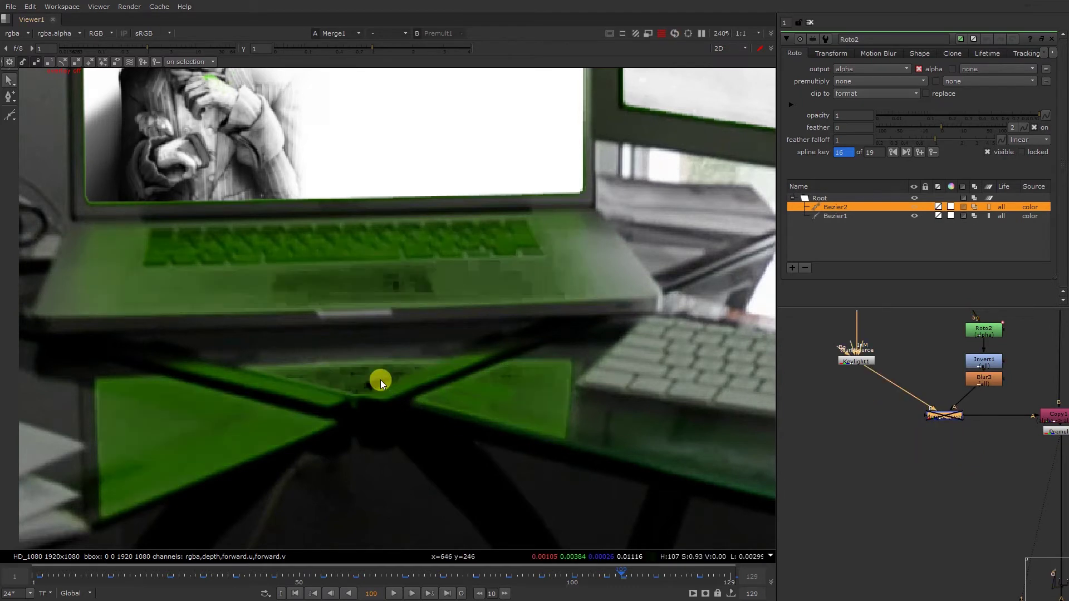
key("d")
left_click_drag(500, 254, 399, 319)
left_click_drag(225, 425, 217, 475)
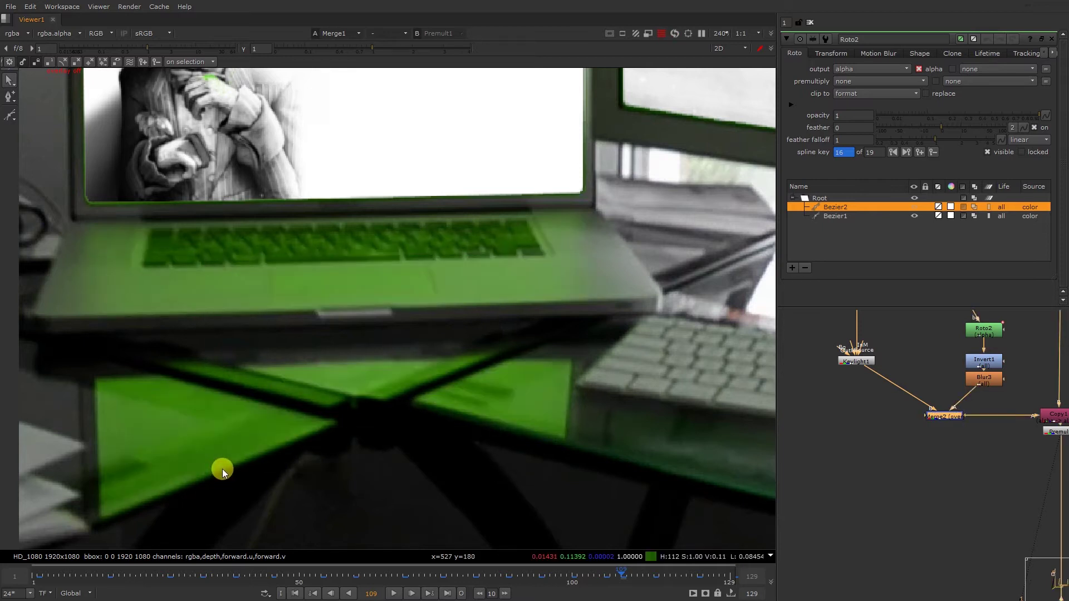
key("f")
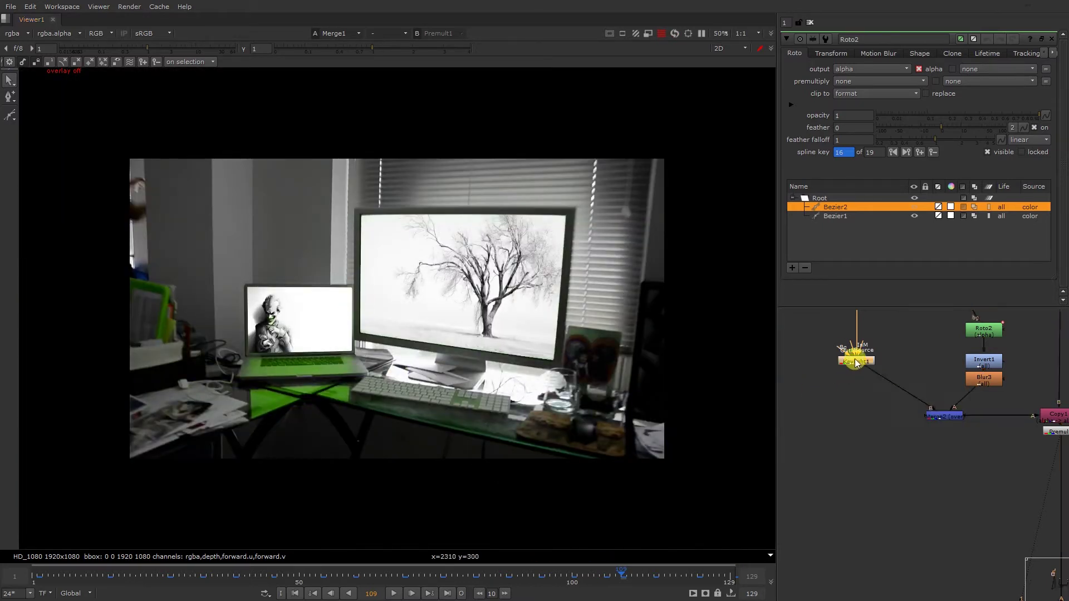
- Open Keylight1 and examine its alpha at frames 69 and 20 for uneven areas inside the monitor screen
left_click_drag(855, 360, 856, 347)
key("1")
double_click(856, 348)
key("a")
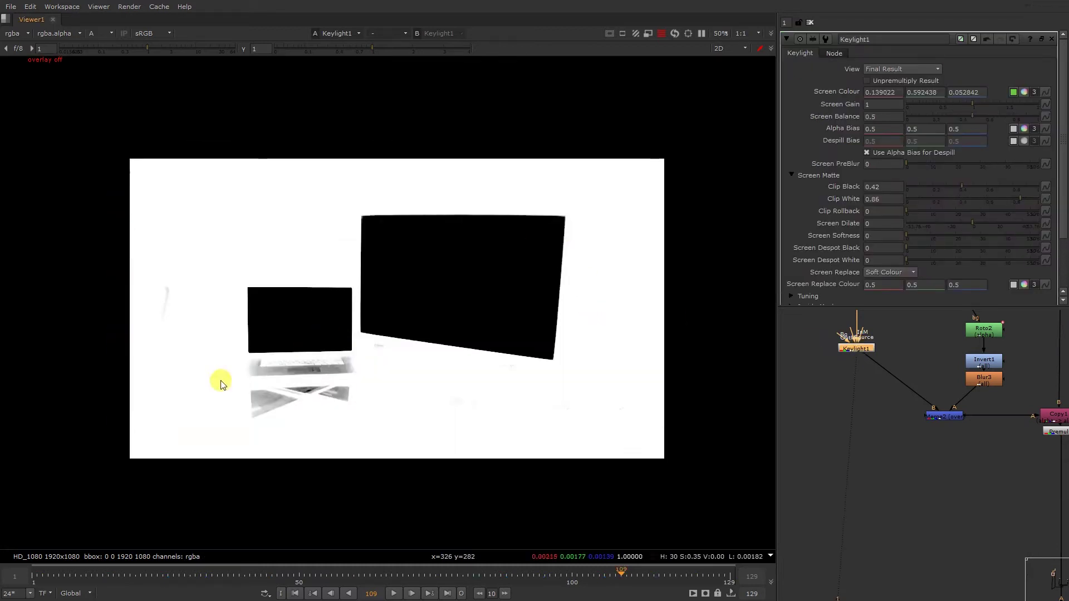
left_click(402, 577)
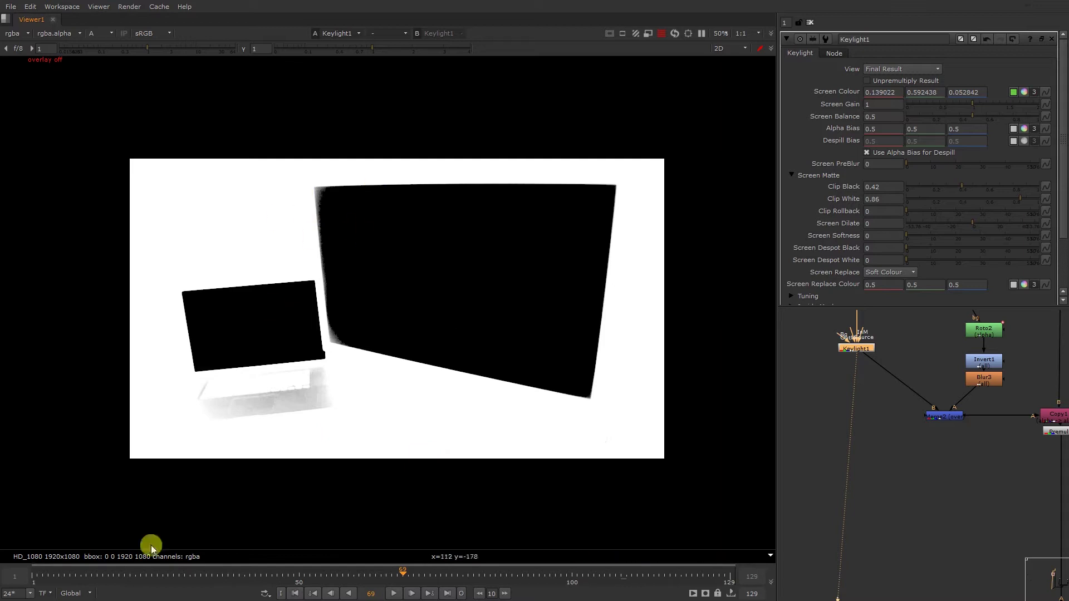
left_click(135, 584)
left_click_drag(431, 216, 352, 415, "ctrl+shift")
- Insert a Grade node between the dot and Keylight1
middle_click_drag(862, 357, 871, 462)
left_click(881, 401)
key("g")
left_click_drag(881, 400, 865, 397)
left_click(917, 387)
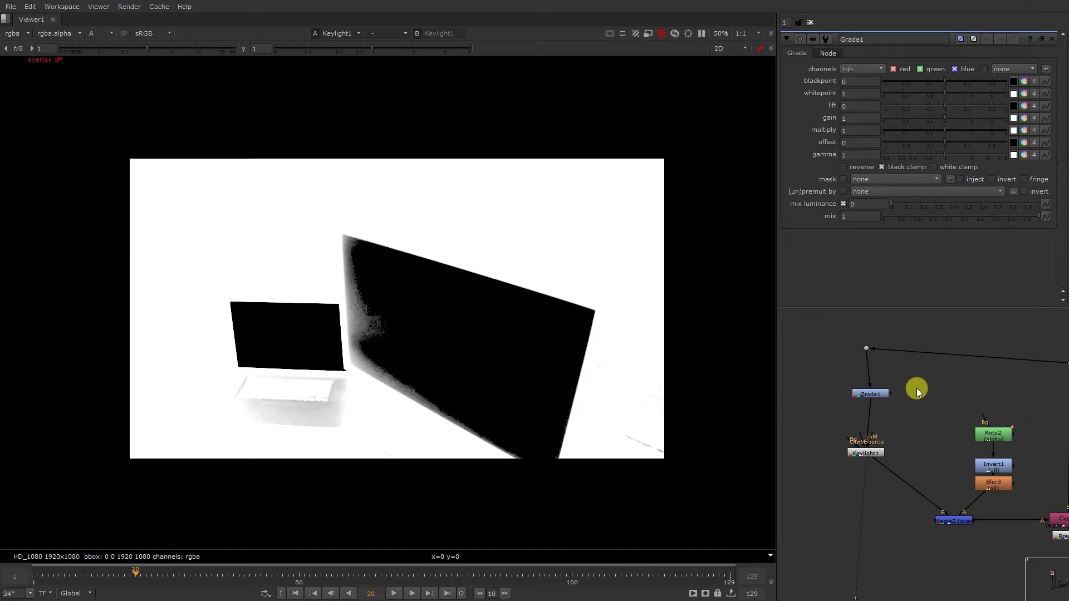
- Add a Roto node and connect it to Grade1's mask input
key("o")
left_click(859, 396)
left_click_drag(887, 394, 913, 392)
left_click_drag(918, 389, 940, 396)
- Draw a closed Bezier over the grey patch on the monitor's laptop-side edge and give it a wide feather
right_click(448, 239)
left_click(454, 255)
mouse_move(411, 327)
left_mouse_down()
mouse_move(370, 370)
mouse_move(350, 299)
mouse_move(369, 256)
mouse_move(409, 306)
left_mouse_up()
key("z")
left_click_drag(374, 246, 354, 179)
- Set Grade1's gain to 2.4
left_click(860, 393)
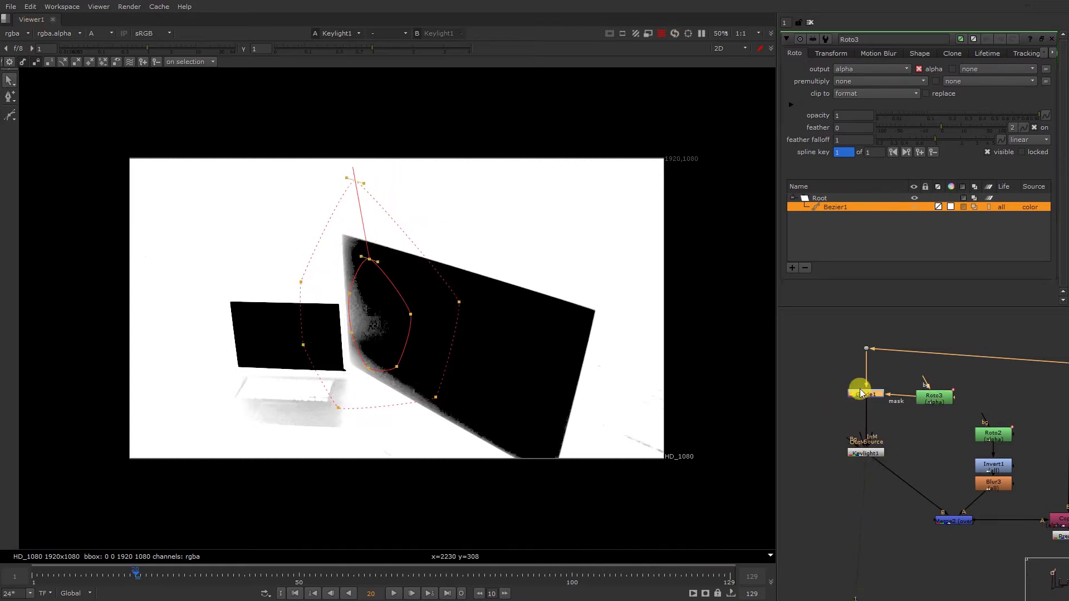
double_click(861, 393)
left_click_drag(949, 118, 977, 117)
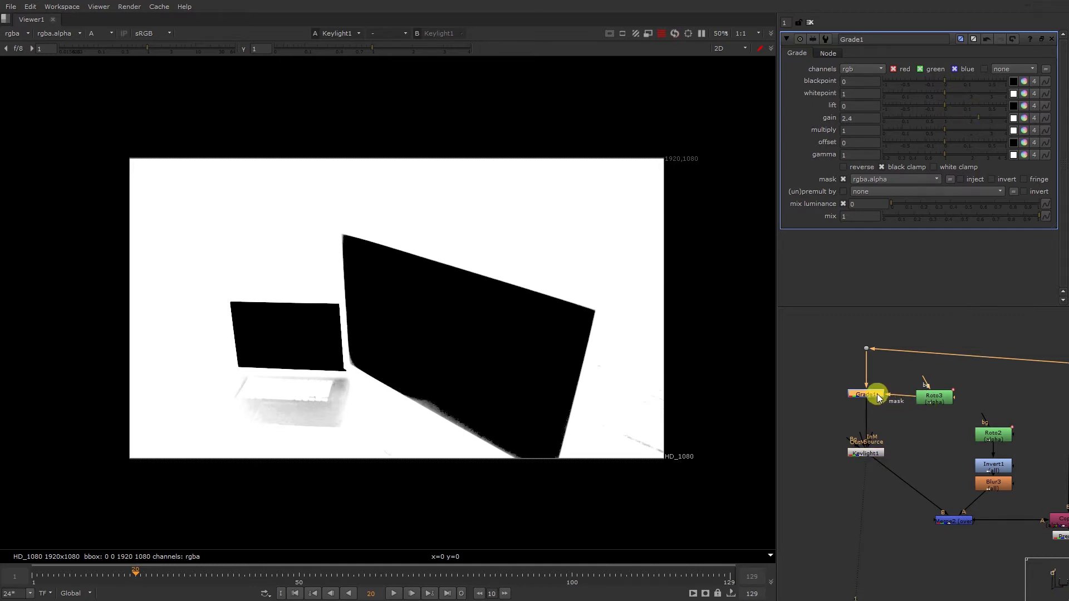
- View Grade1's brightened green screen, and compare Keylight1's alpha at frame 20 with the grade disabled
key("1")
key("a")
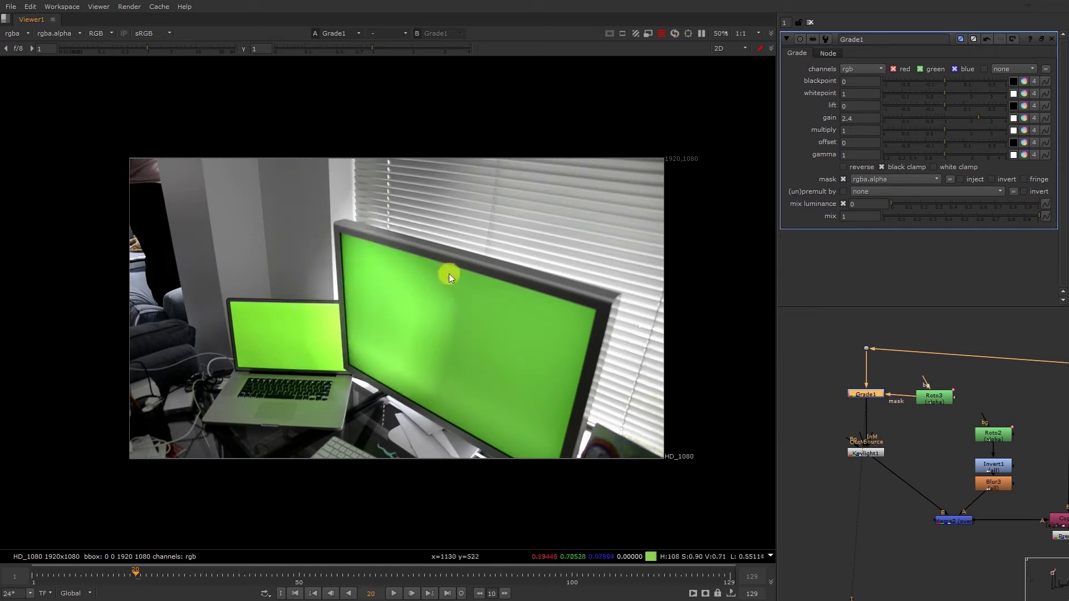
left_click_drag(355, 454, 578, 476)
left_click_drag(355, 278, 397, 309)
left_click(865, 452)
key("1")
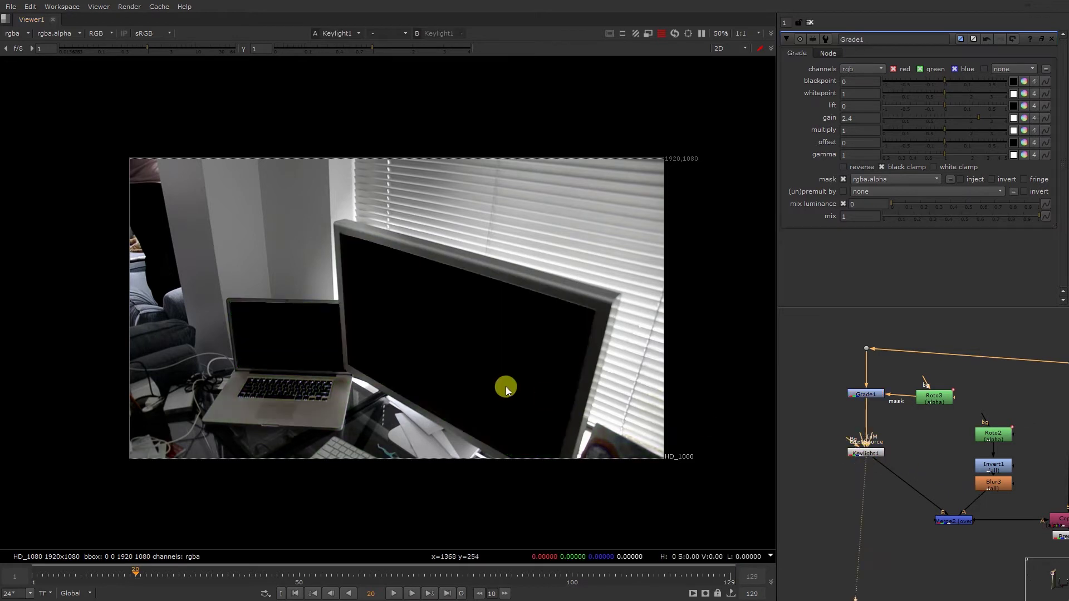
key("a")
left_click(866, 394)
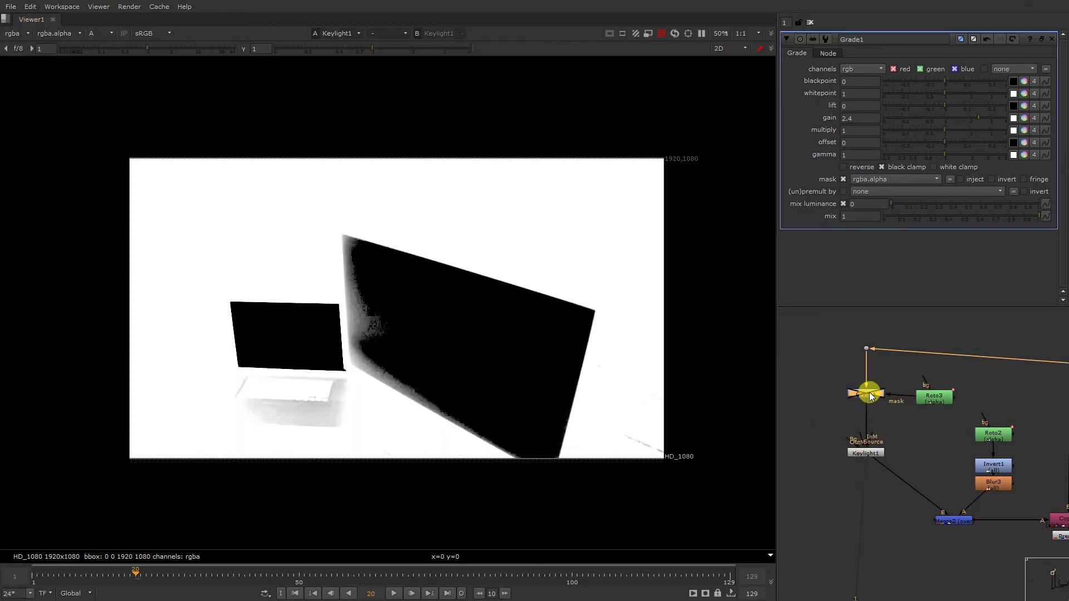
- Extend the feather of Roto3's shape past the monitor's lower far corner and widen it across the screen
double_click(940, 397)
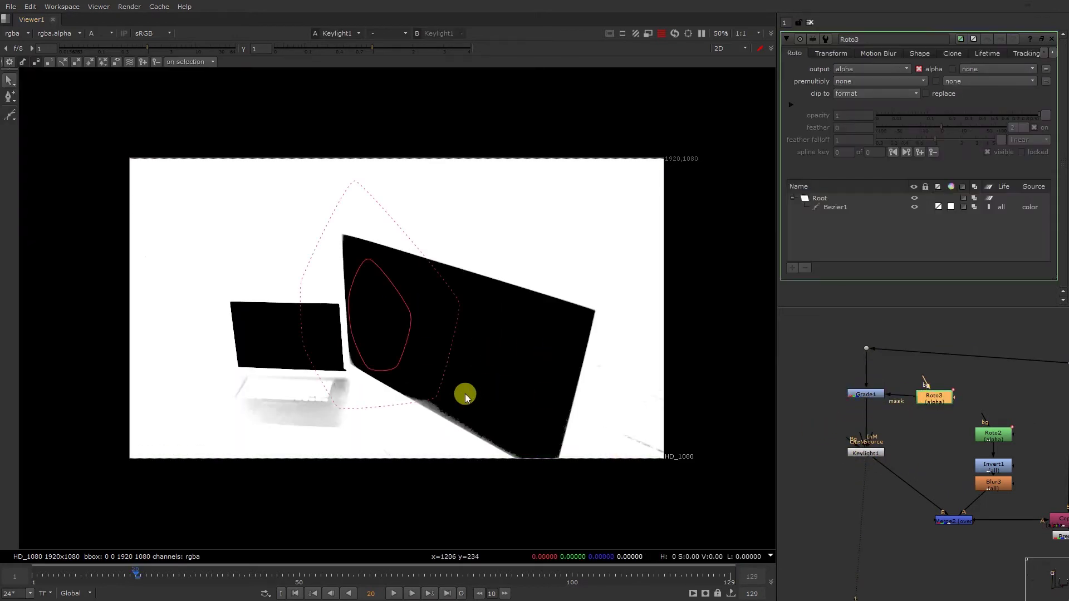
left_click(434, 408)
left_click_drag(433, 408, 572, 481)
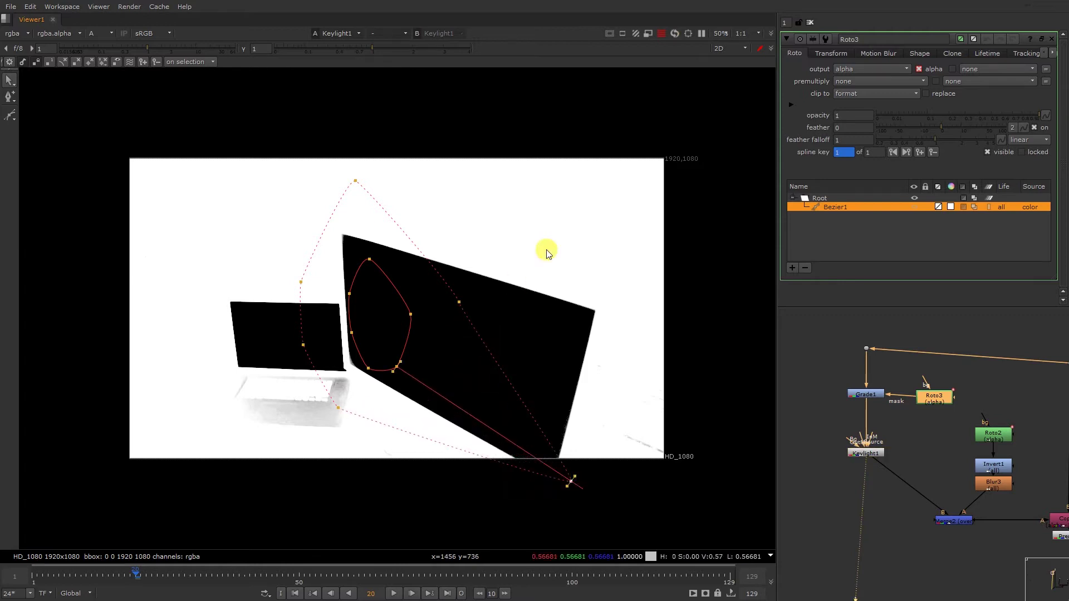
left_click_drag(458, 302, 482, 301)
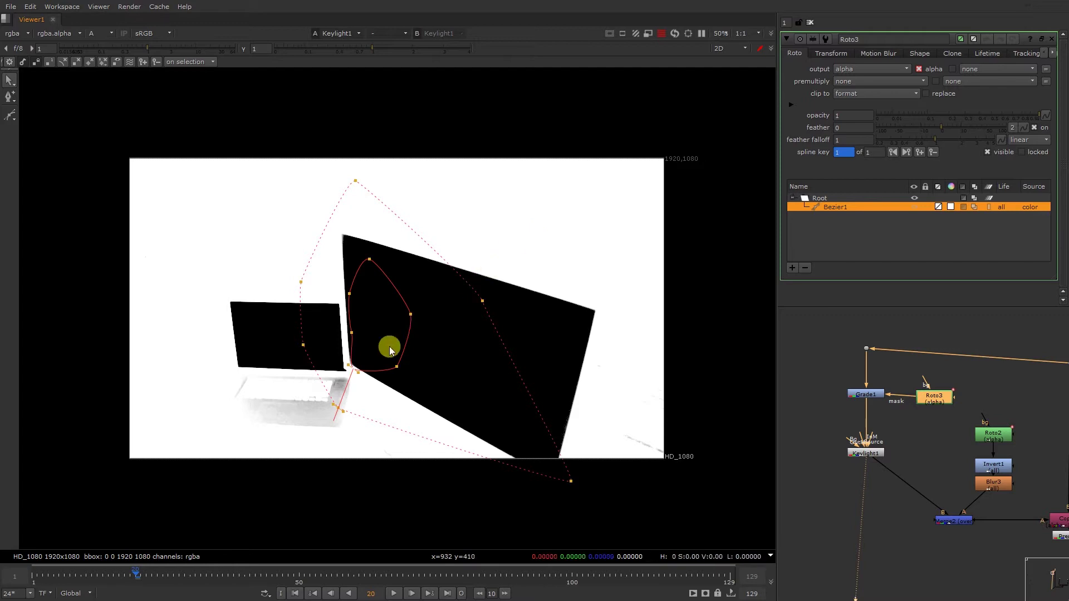
- Animate the whole Roto3 shape with six keyframes up to frame 128 to follow the moving monitor
key("ctrl+a")
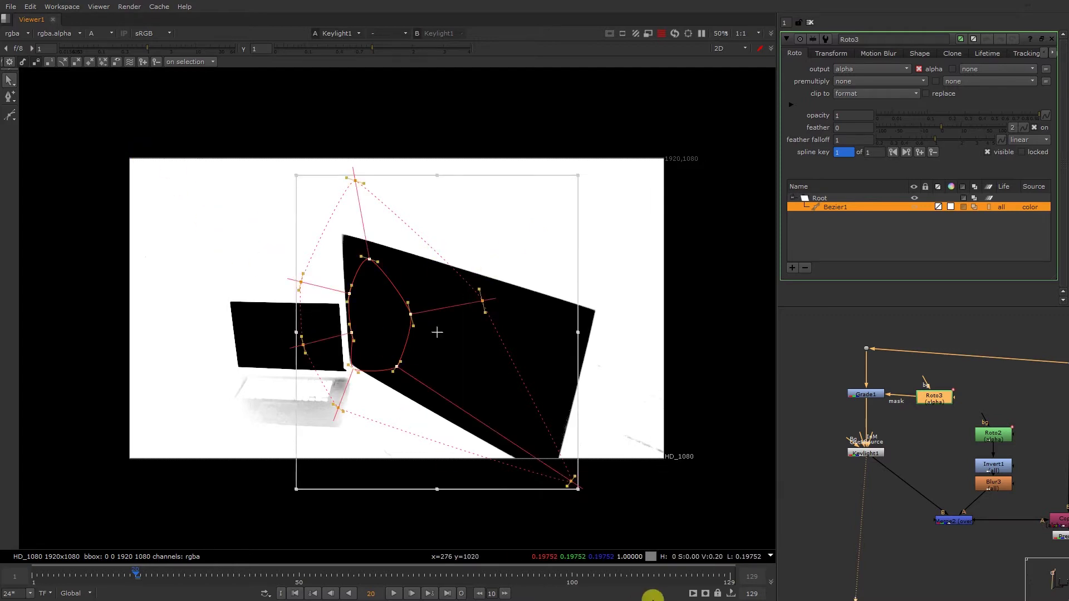
left_click(38, 579)
left_click_drag(399, 380, 387, 376)
left_click(201, 563)
left_click_drag(385, 429, 417, 353)
left_click(364, 562)
left_click(566, 573)
left_click(714, 579)
- View Merge1's composite in colour at frame 128 with the viewer overlay hidden
left_click(793, 428)
scroll(1028, 515, "down", 6)
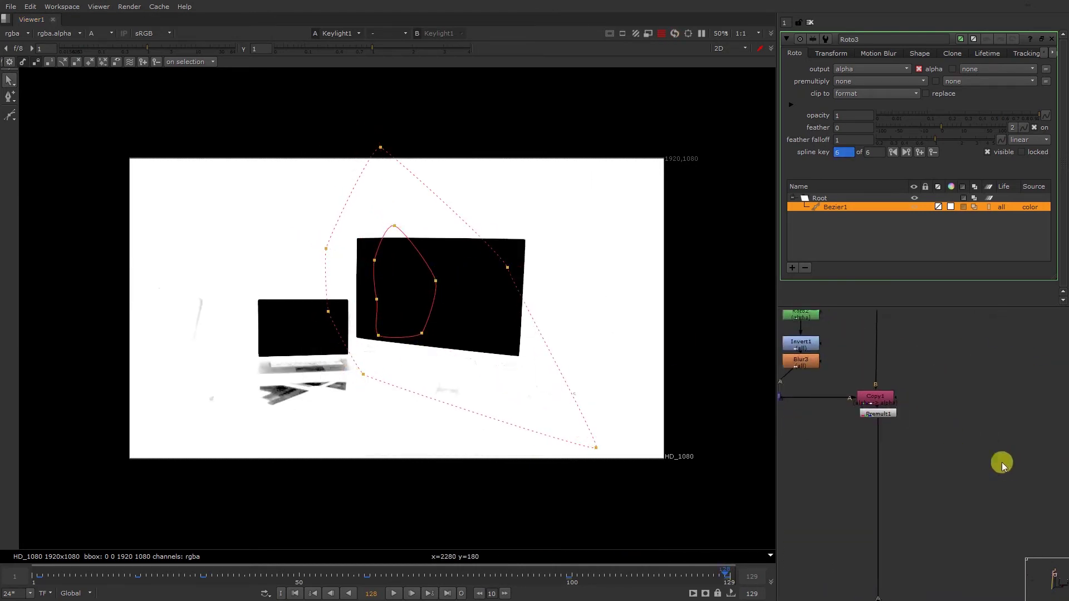
middle_click_drag(945, 493, 903, 253)
middle_click_drag(878, 588, 895, 460)
left_click_drag(876, 436, 970, 524)
key("1")
key("o")
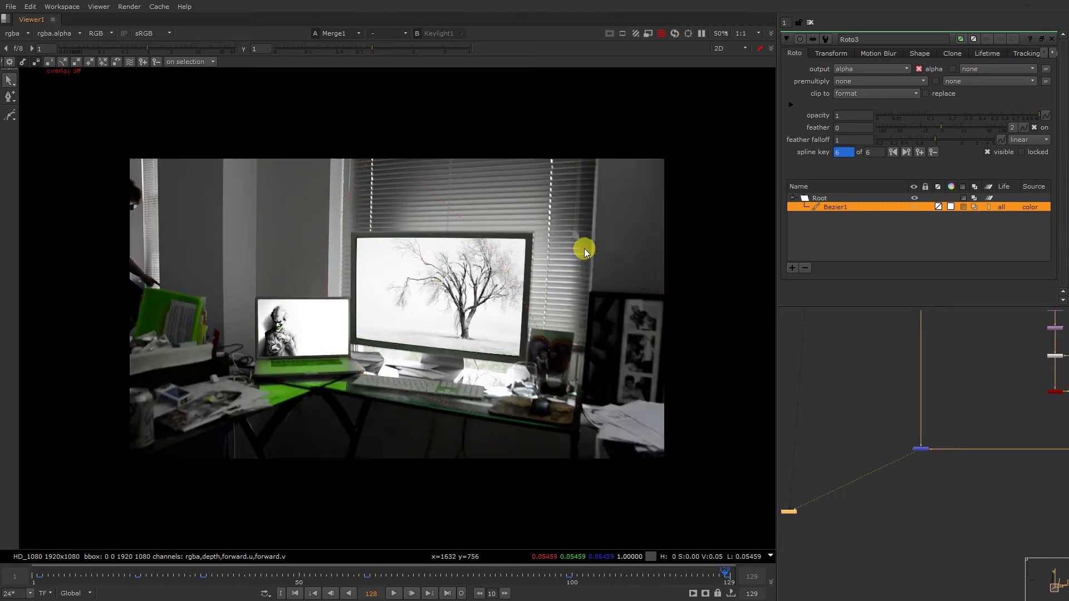
- View the original plate at Dot2 above the keying branch
middle_click_drag(947, 376, 947, 481)
middle_click_drag(973, 318, 959, 436)
scroll(958, 434, "up", 2)
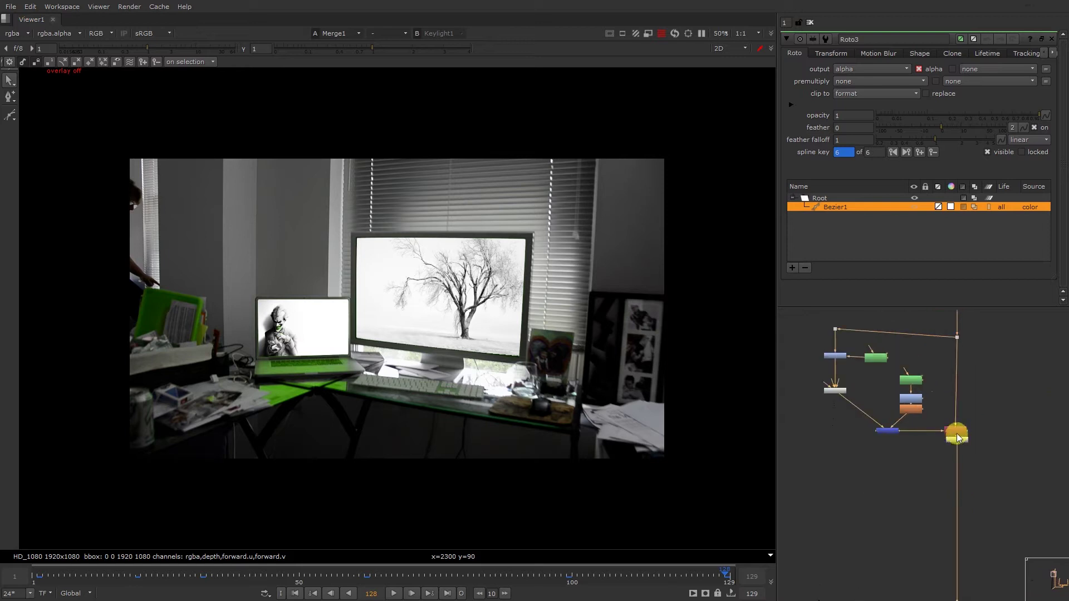
middle_click_drag(947, 359, 950, 465)
left_click(959, 446)
key("1")
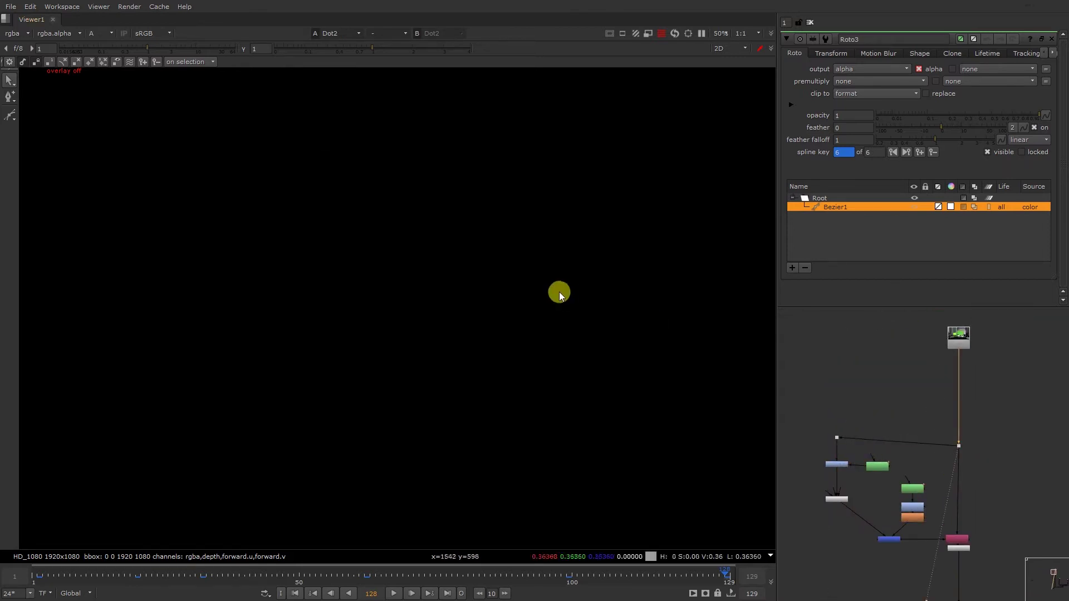
key("a")
- Maximize the node graph and move the Keylight, Grade, Roto and Merge branch farther away from the main plate pipe
key("space")
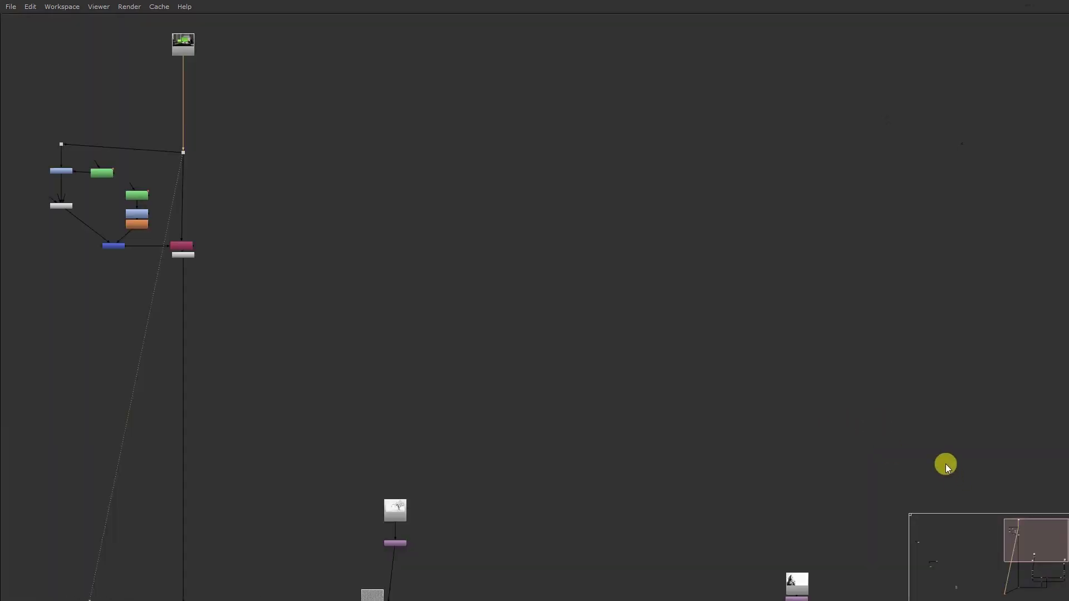
middle_click_drag(373, 278, 624, 316)
left_click_drag(236, 146, 420, 320)
left_click_drag(356, 282, 175, 295)
- Add a PxF_KillSpill node and insert it in the main plate pipe between the dot and Copy1
left_click(551, 220)
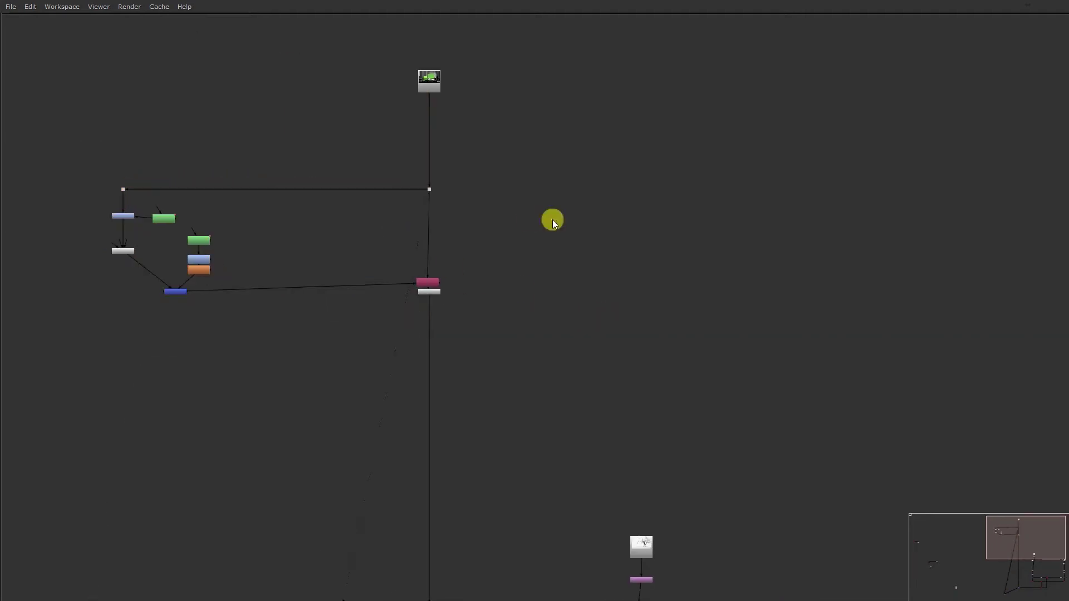
right_click(553, 220)
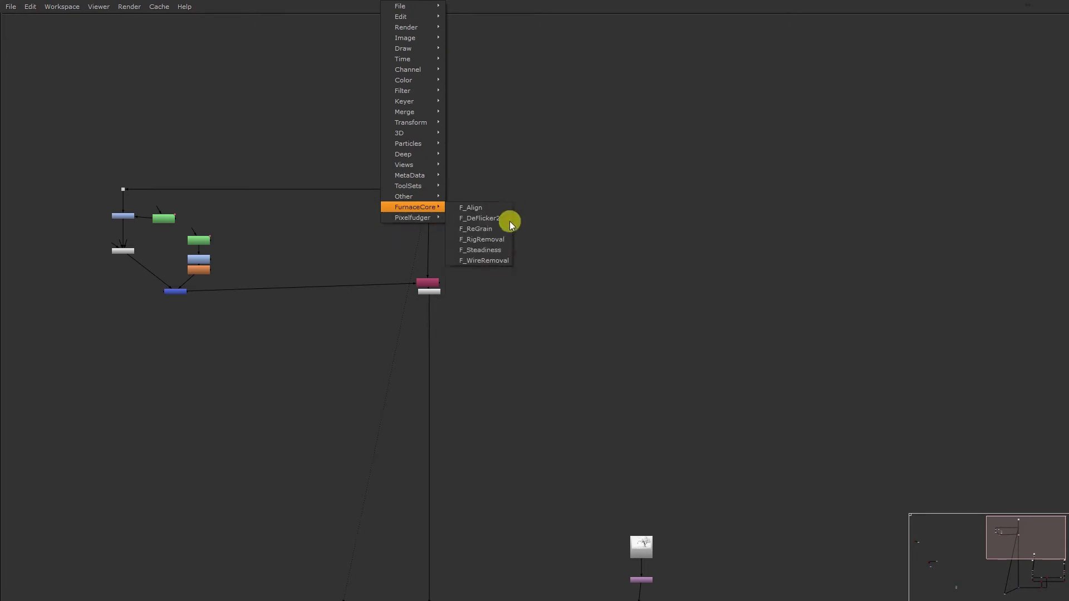
mouse_move(417, 217)
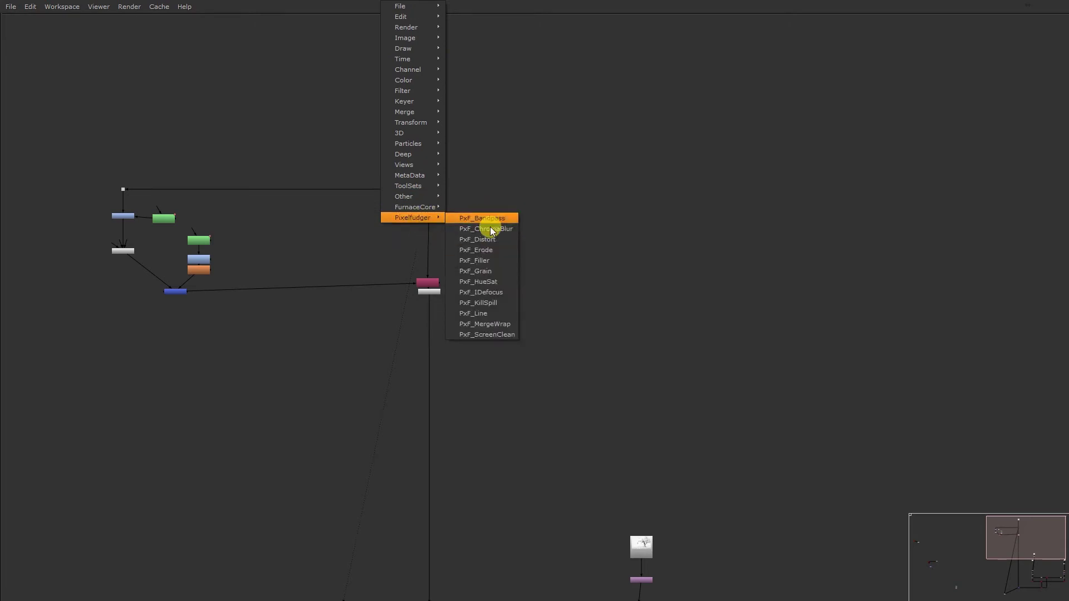
left_click(486, 307)
left_click_drag(548, 225, 432, 238)
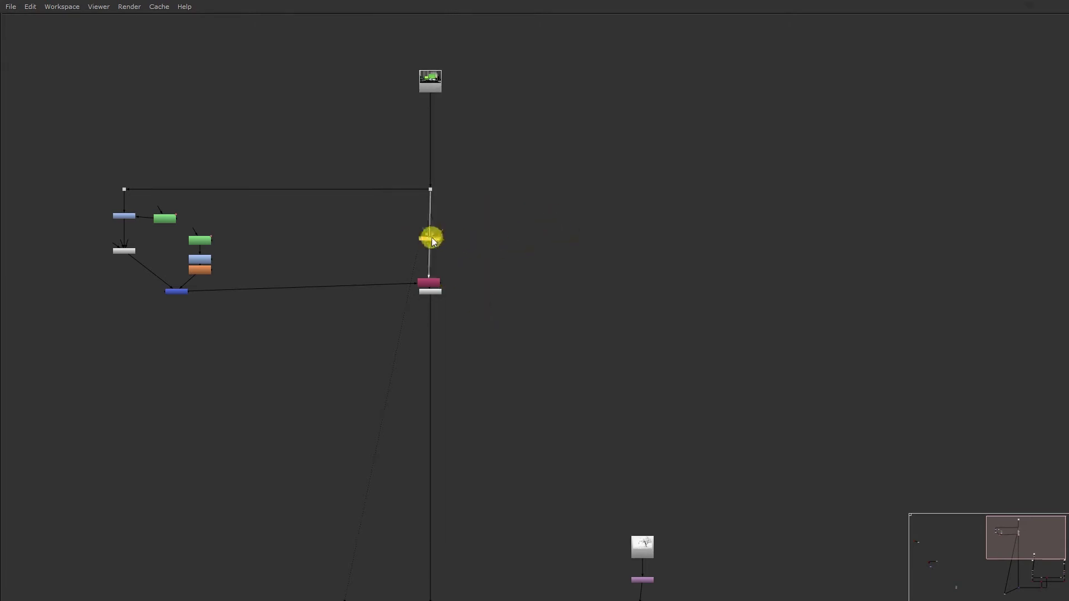
- Restore the split layout, compare Merge1's composite with PxF_KillSpill on and off around the laptop and desk, and leave the node disabled
scroll(483, 246, "down", 5)
middle_click_drag(483, 332, 501, 134)
key("space")
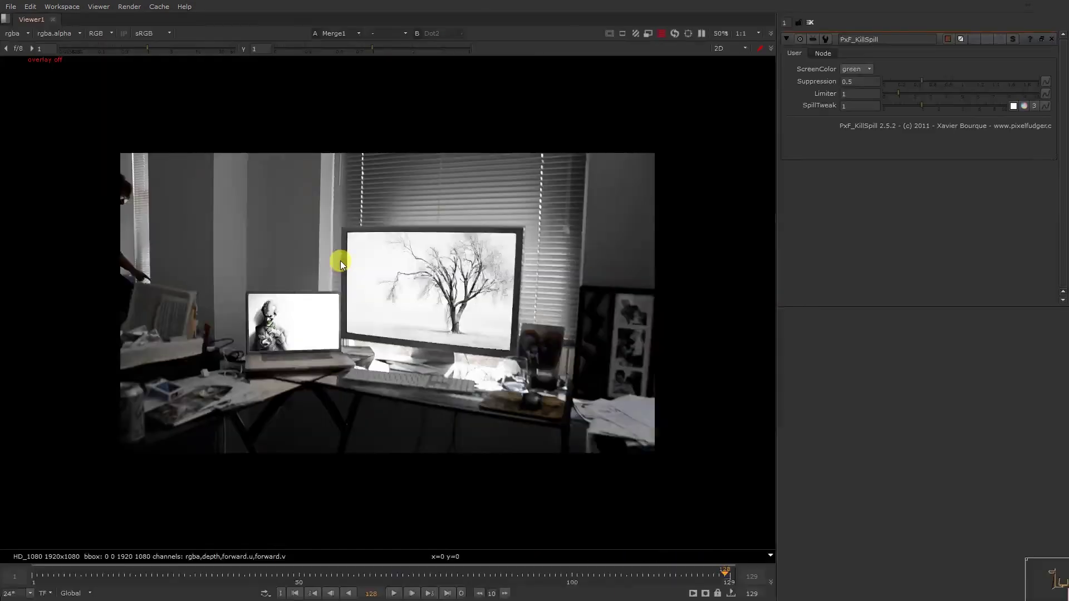
middle_click_drag(768, 372, 992, 509)
key("f")
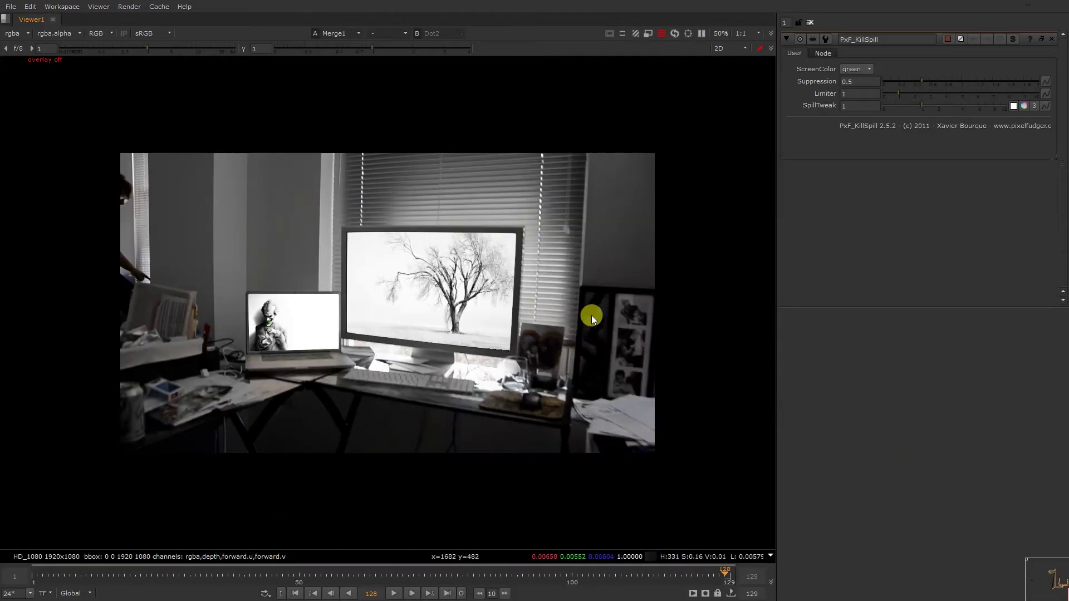
middle_click_drag(755, 330, 921, 458)
middle_click_drag(924, 419, 1039, 481)
middle_click_drag(909, 388, 971, 437)
middle_click_drag(785, 347, 979, 439)
scroll(933, 394, "up", 1)
key("f")
left_click_drag(938, 377, 970, 393)
key("d")
key("d")
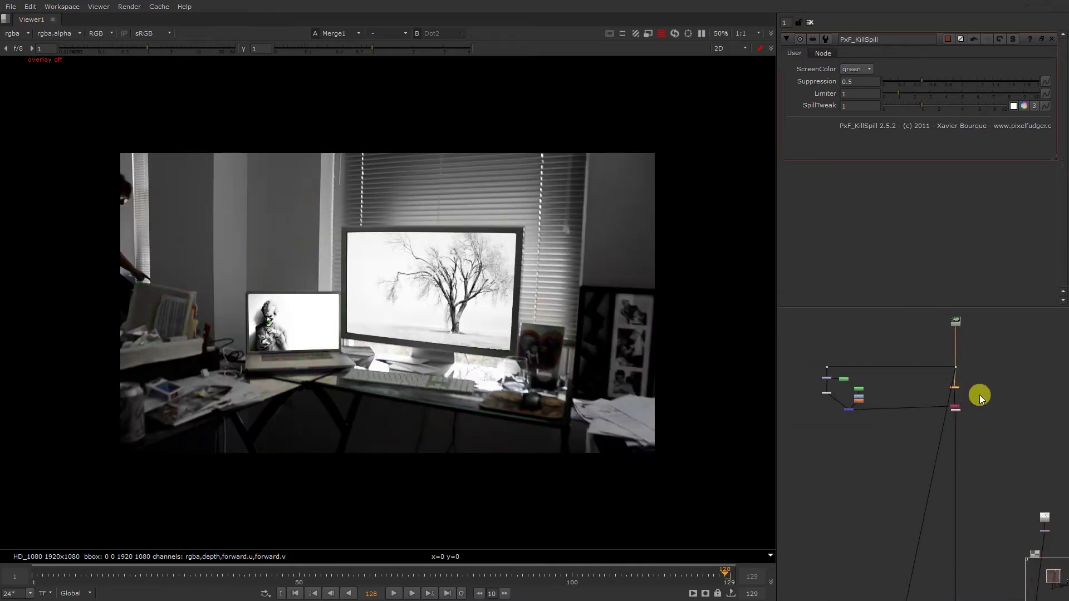
left_click_drag(509, 323, 84, 514, "ctrl+shift")
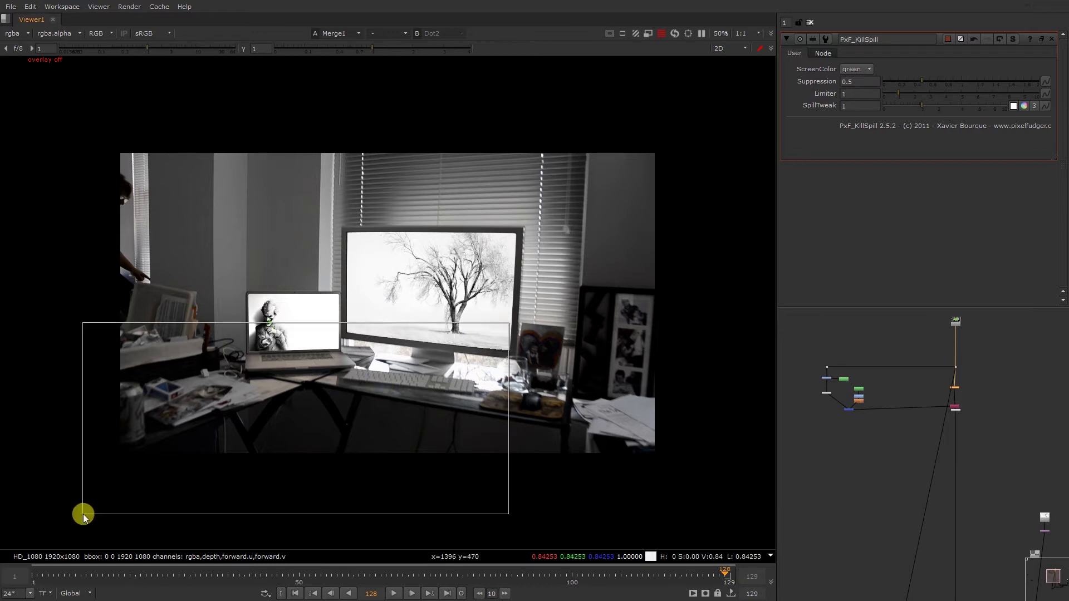
key("d")
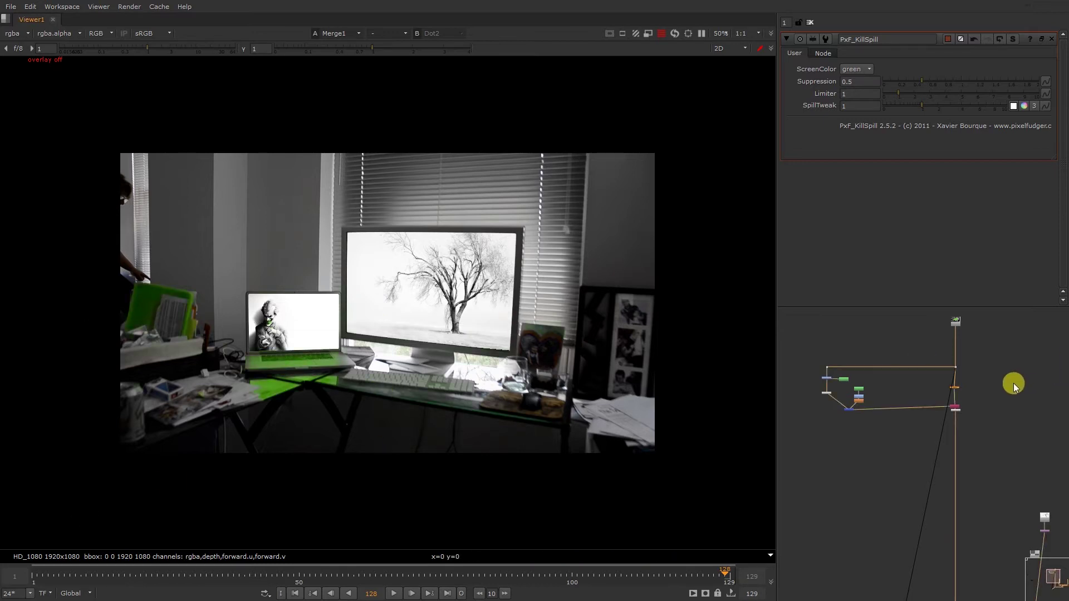
- Add a second Keylight fed from the main pipe's dot, view it, and set the green value of its Screen Colour to 1
left_click(993, 377)
key("Tab")
type("key")
left_click(977, 395)
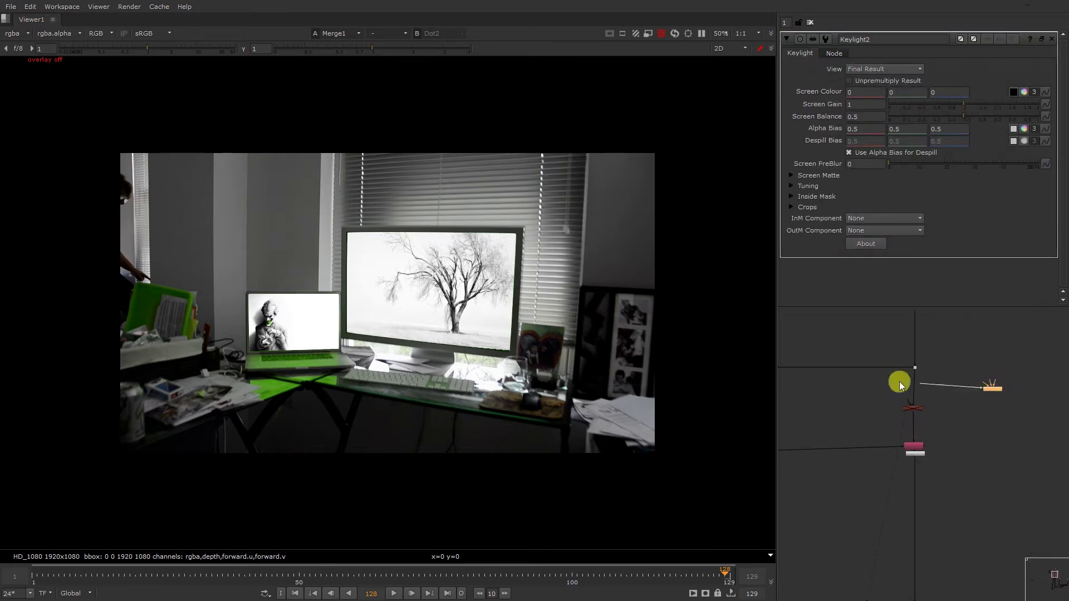
left_click(997, 390)
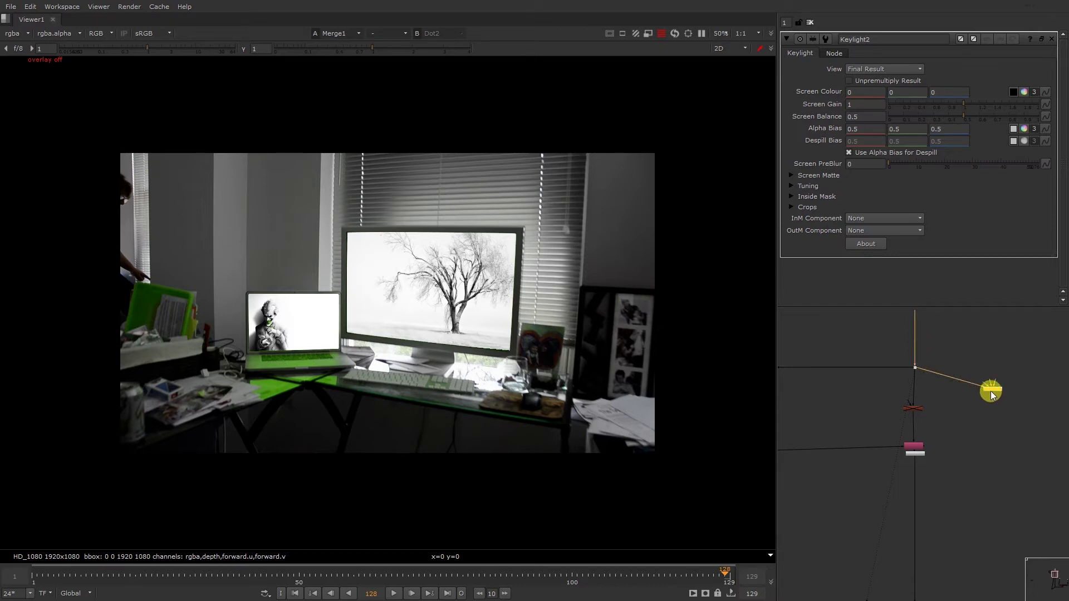
key("1")
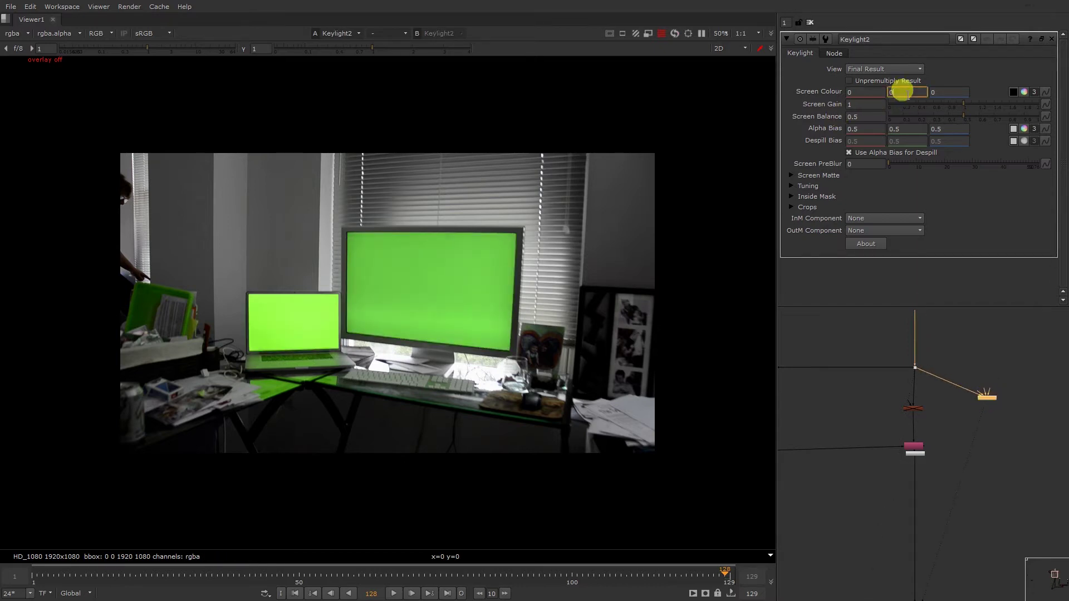
type("1")
key("Return")
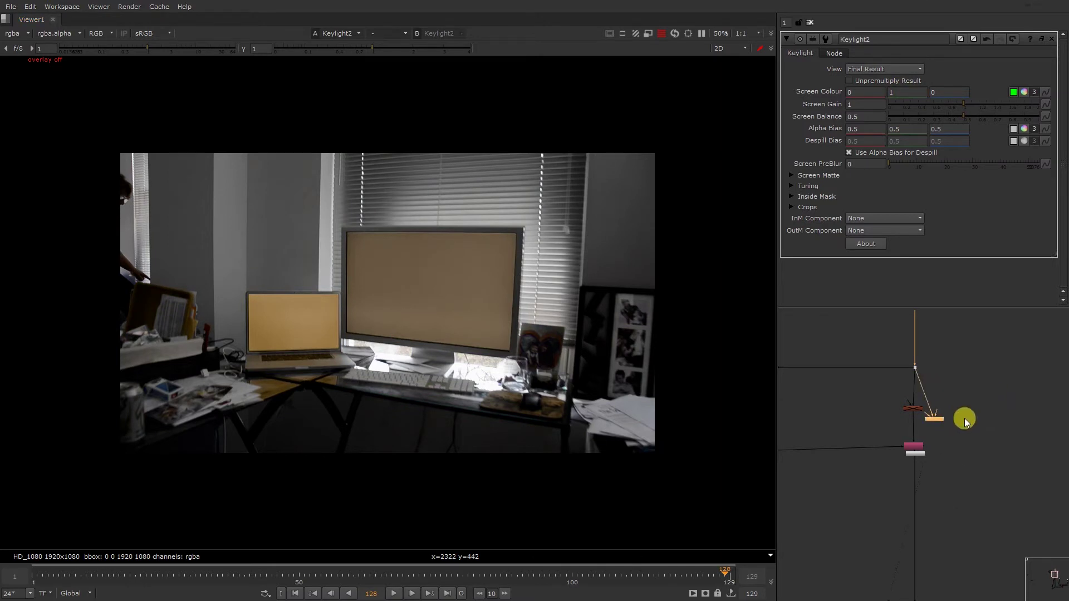
- Merge the original plate from the dot as A with Keylight2 as B, using the minus operation
key("m")
left_click_drag(964, 413, 915, 367)
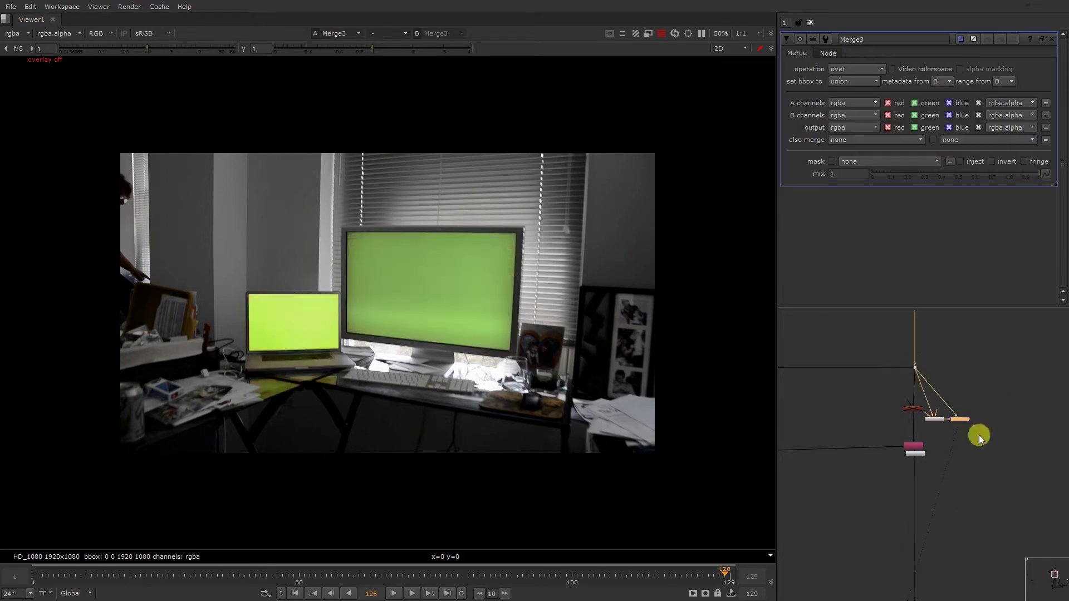
left_click(851, 75)
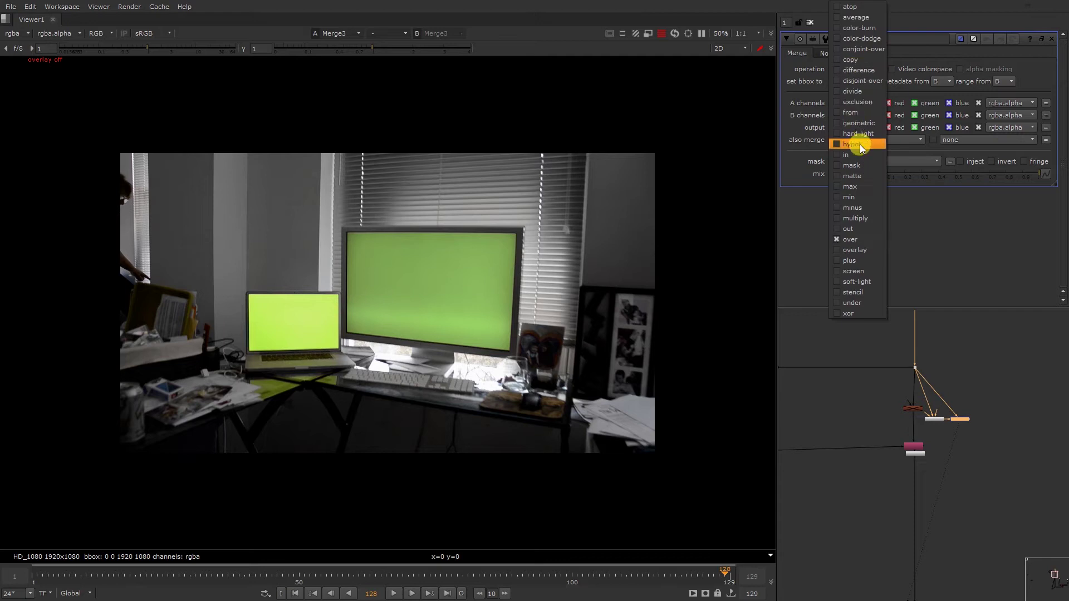
left_click(864, 208)
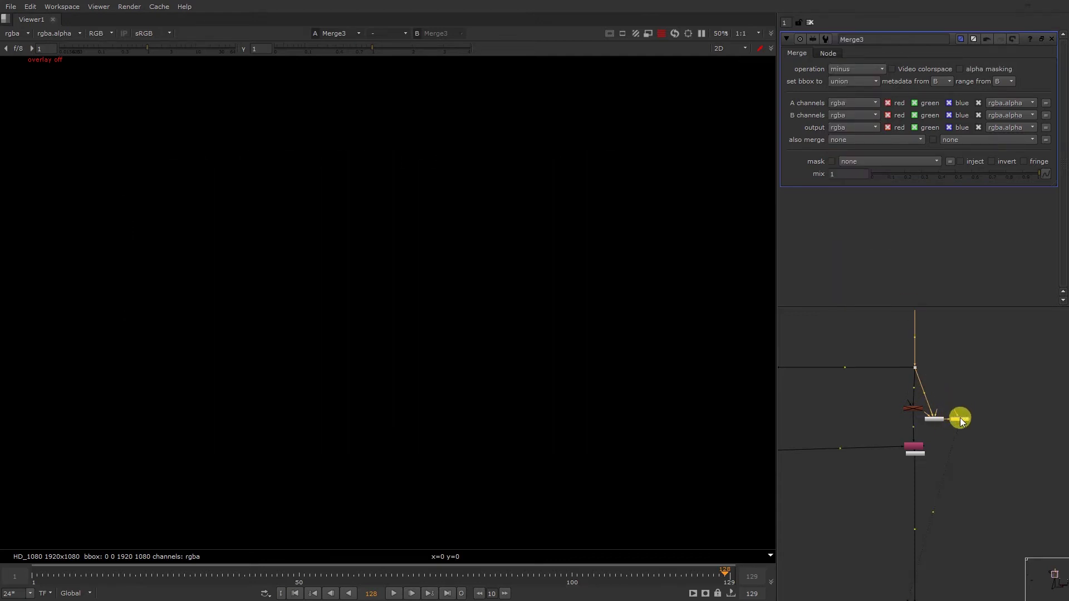
- Add a Saturation node after the minus merge and fully desaturate the extracted spill
key("Tab")
type("sar")
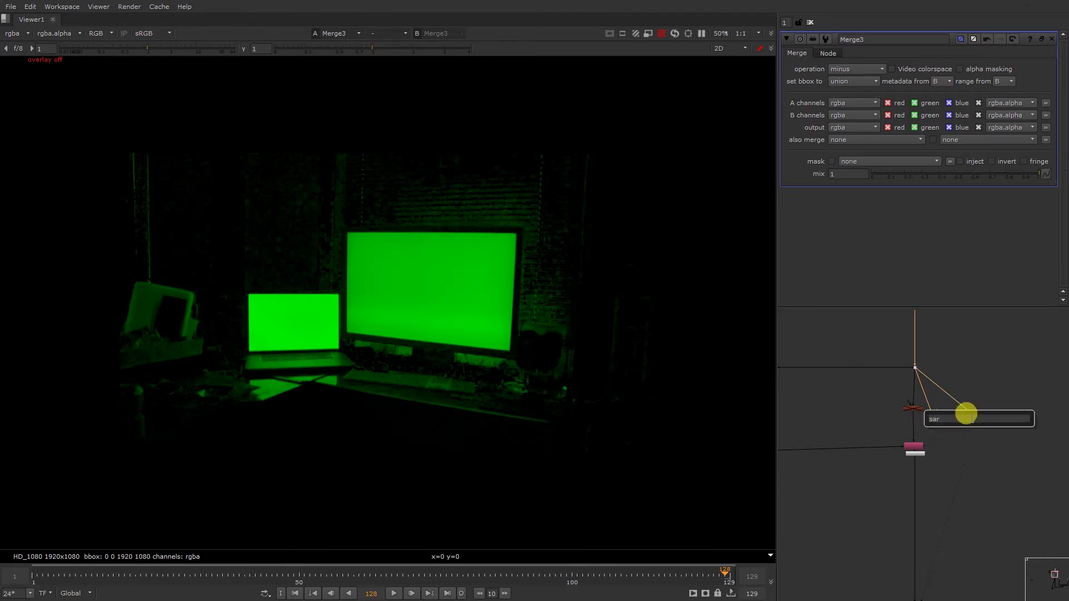
key("BackSpace")
type("t")
key("Return")
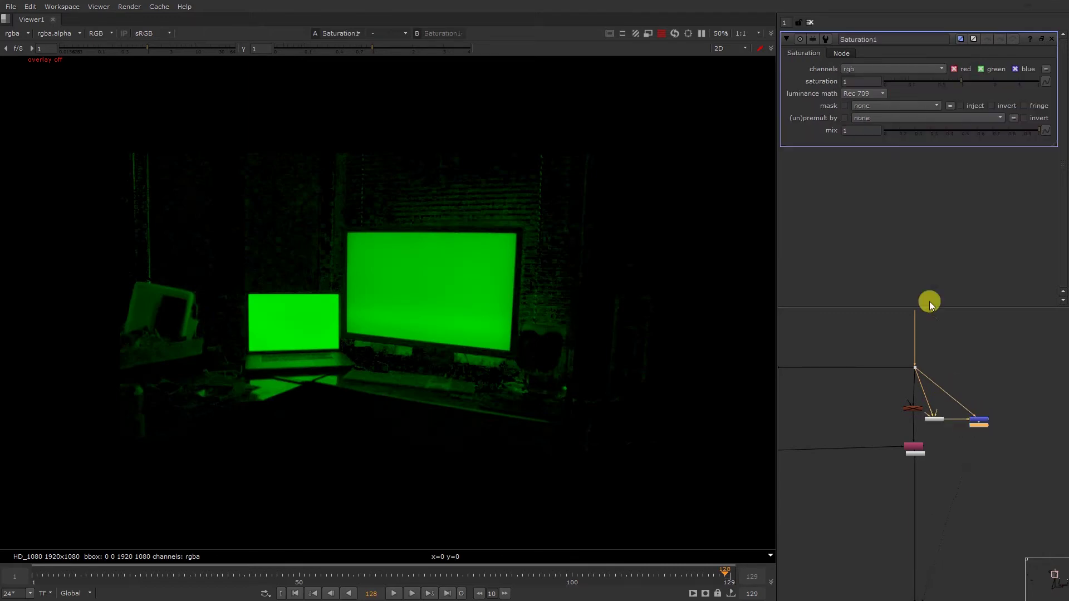
left_click_drag(904, 88, 599, 83)
- Merge the desaturated spill as A over Keylight2 as B, view the merge, and set its operation to plus
left_click(935, 423)
key("m")
scroll(951, 430, "up", 1)
left_click_drag(951, 417, 928, 449)
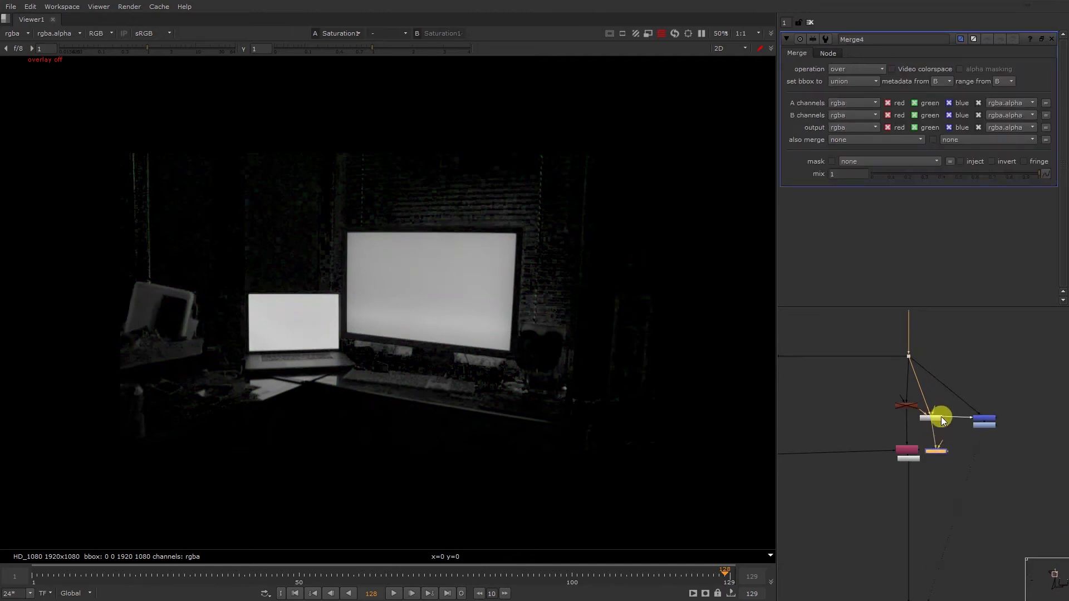
left_click_drag(941, 452, 943, 445)
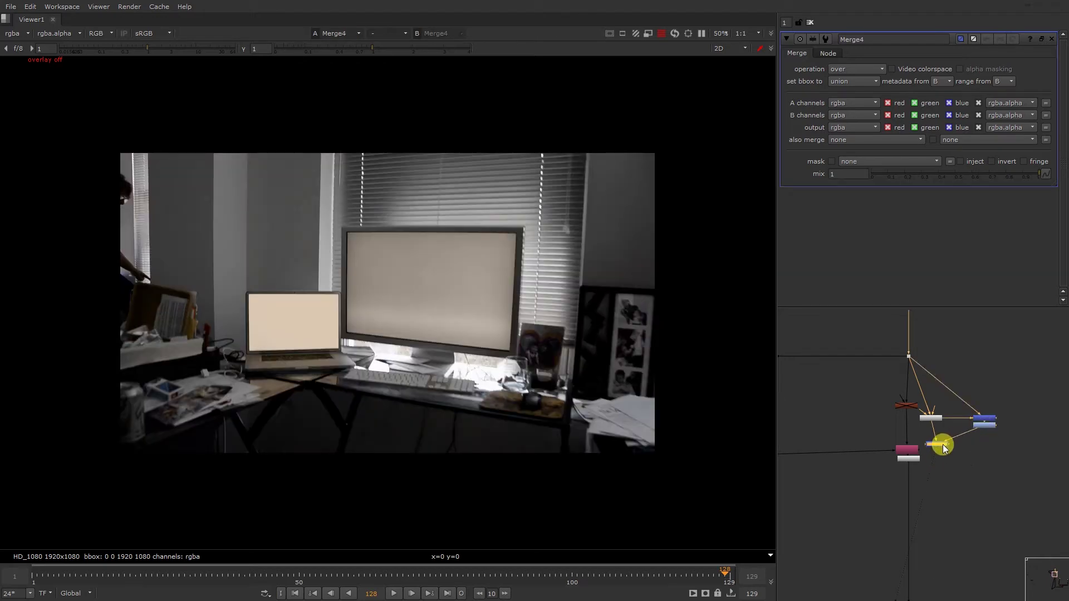
left_click(870, 151)
left_click_drag(843, 69, 864, 271)
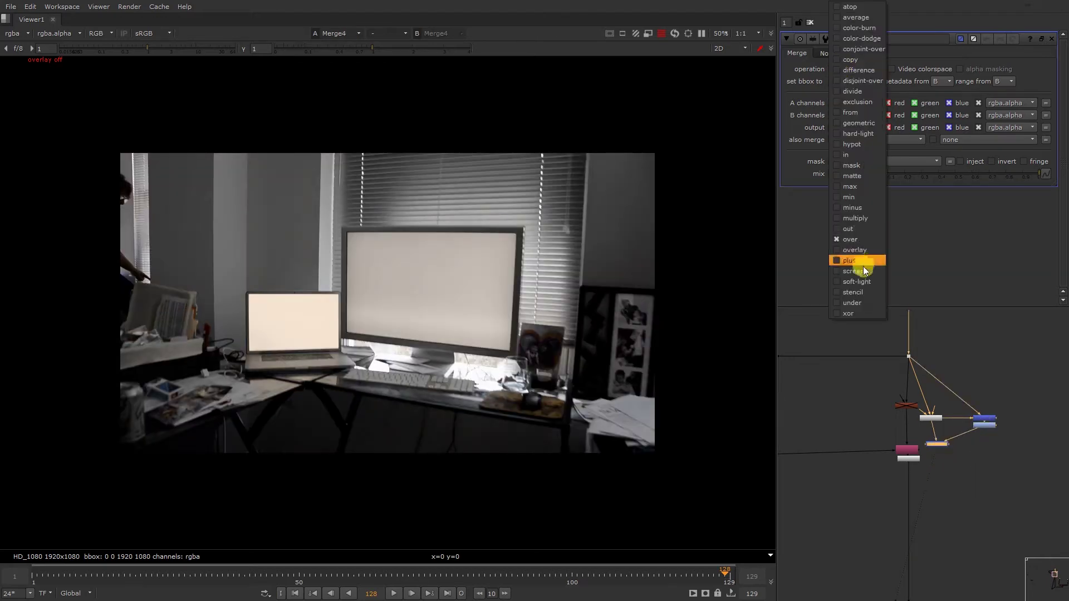
left_click(859, 261)
left_click(914, 426)
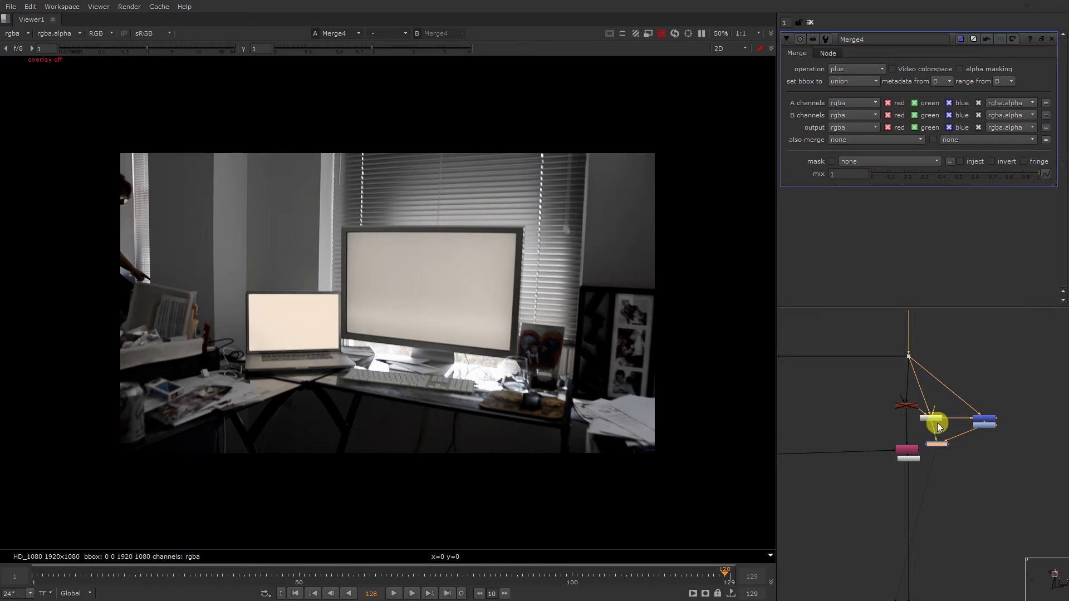
- View Keylight2 and compare it enabled and disabled in colour, examining the monitor and laptop edges closely
scroll(940, 419, "up", 5)
key("1")
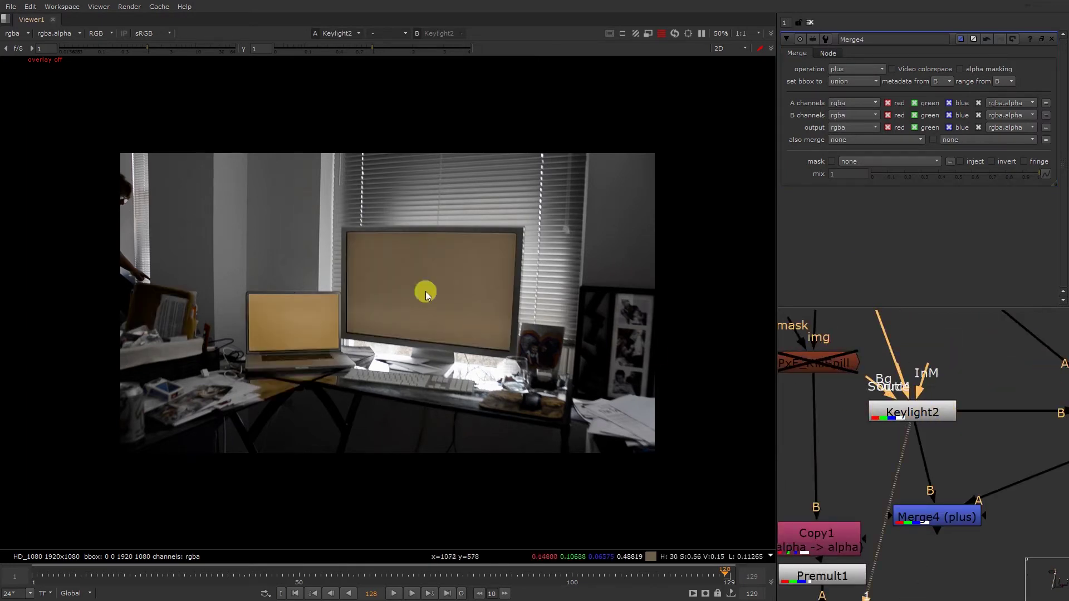
left_click(896, 412)
key("d")
key("d")
left_click_drag(523, 266, 270, 406, "ctrl+shift")
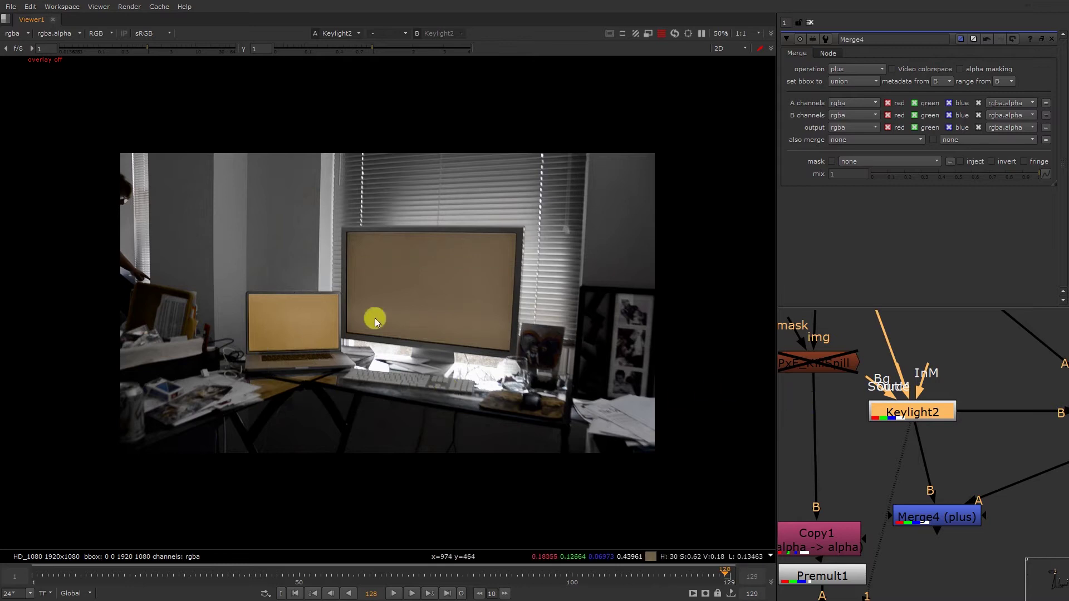
scroll(334, 289, "up", 5)
scroll(282, 278, "up", 1)
middle_click_drag(192, 188, 423, 334)
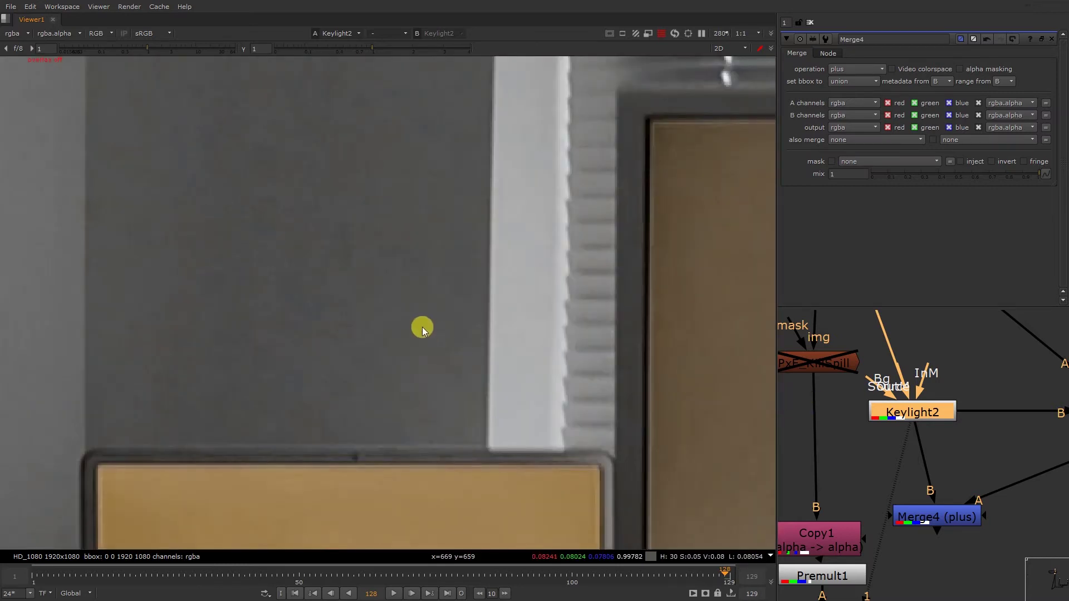
- Compare the luminance with Keylight2 enabled and disabled around the laptop and green box, returning to the enabled node in colour
key("d")
key("y")
scroll(454, 325, "down", 3)
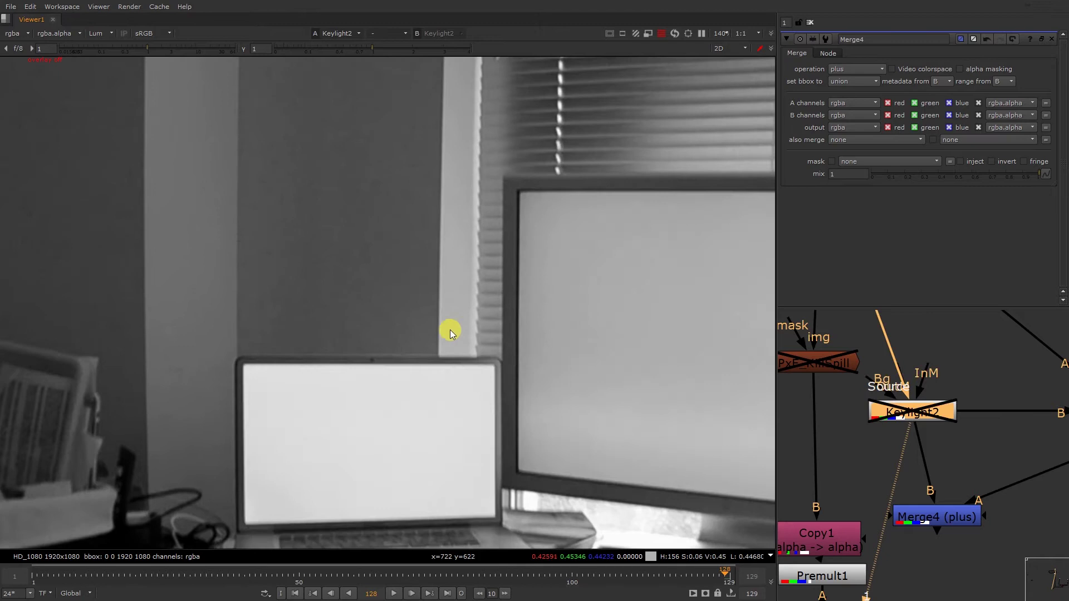
key("d")
key("d")
key("d")
key("d")
key("d")
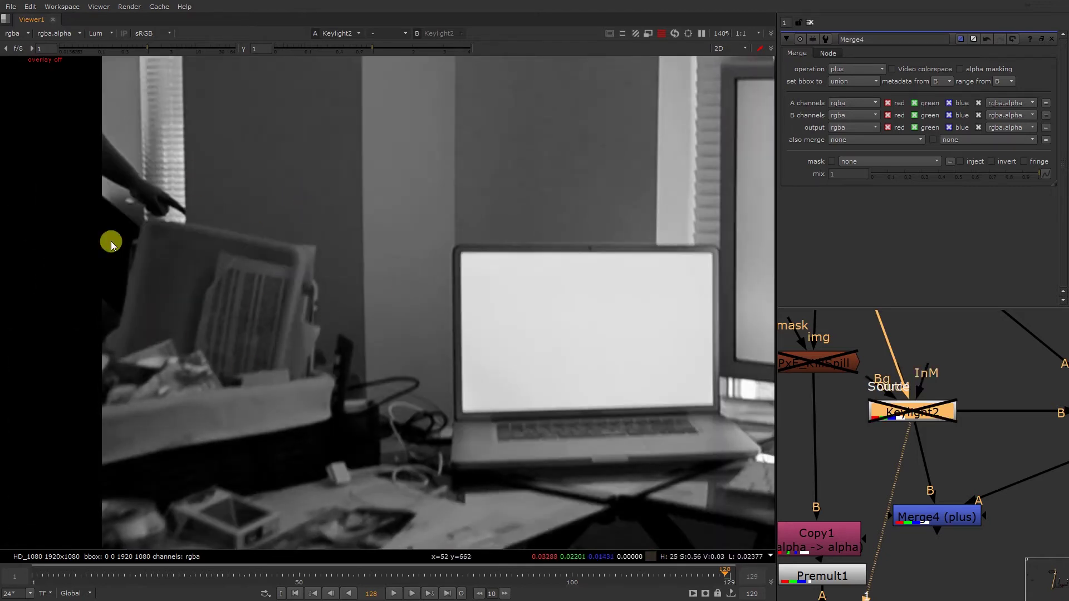
key("d")
key("y")
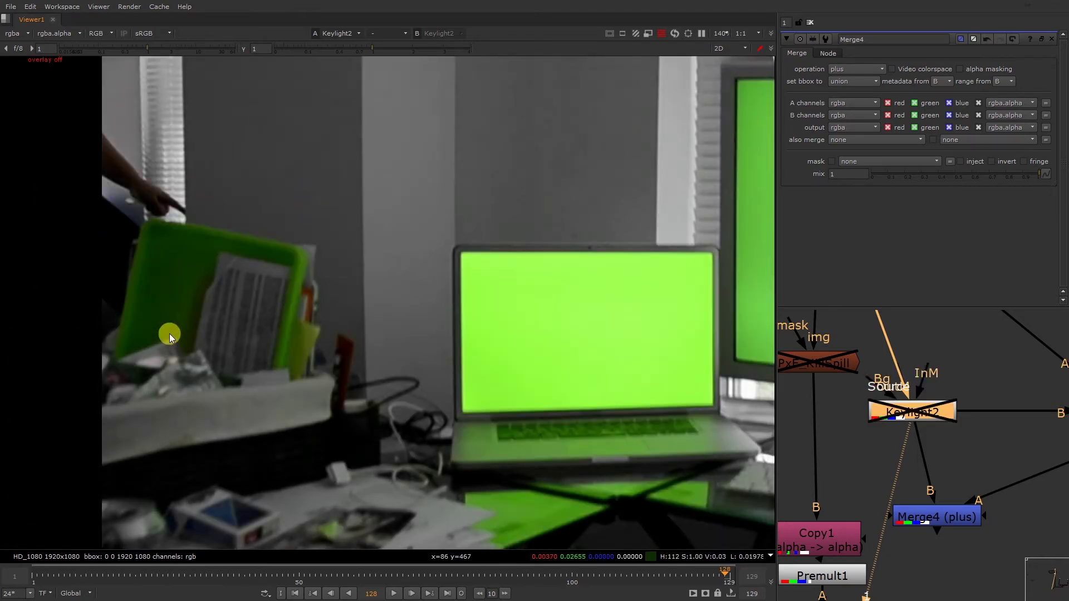
key("d")
- Compare the green difference from the minus merge with Keylight2's despilled plate, ending on the full-frame minus merge
middle_click_drag(1014, 424, 807, 433)
left_click(946, 414)
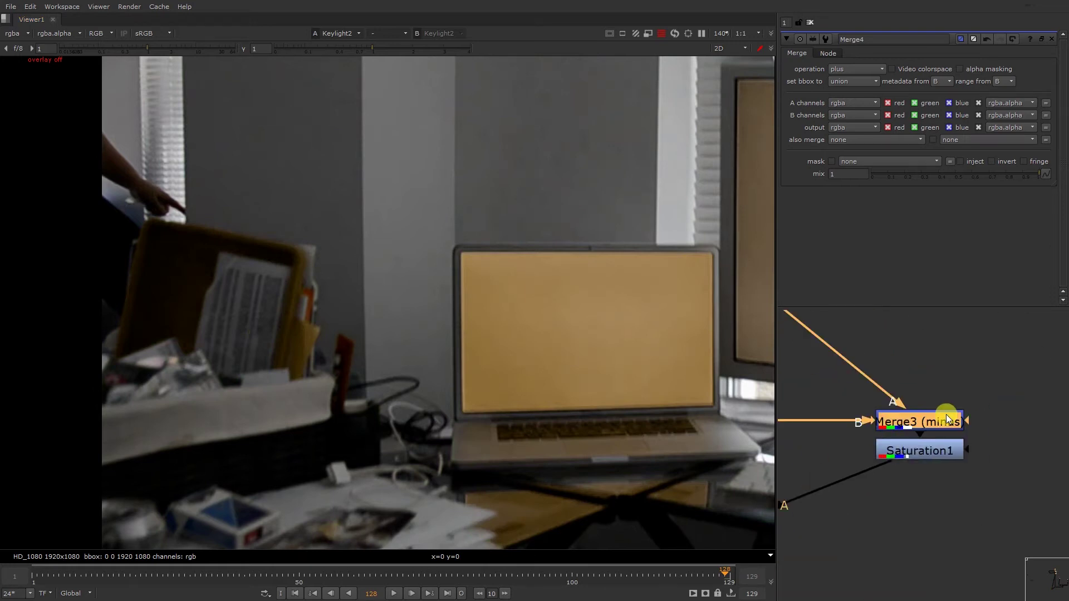
key("1")
scroll(438, 303, "down", 5)
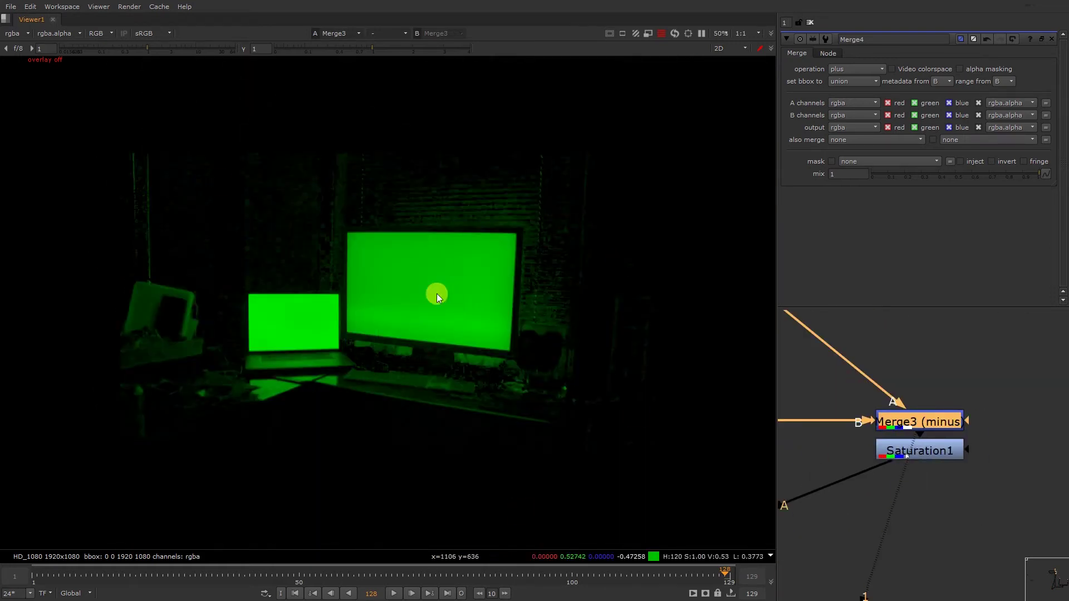
middle_click_drag(843, 370, 1039, 427)
left_click(929, 476)
key("1")
left_click(1001, 472)
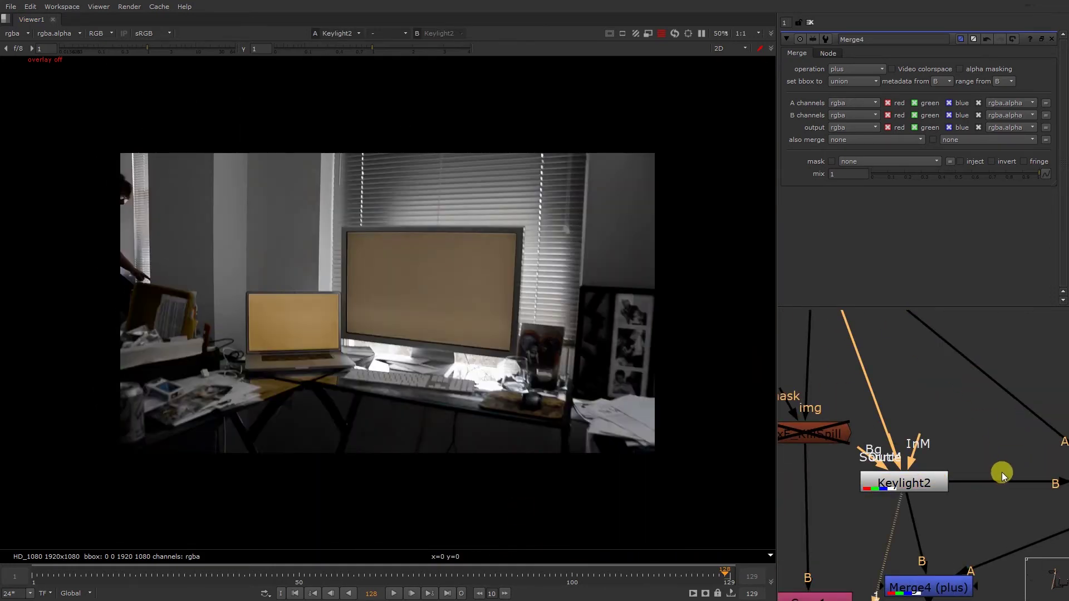
middle_click_drag(1001, 472, 866, 458)
left_click(975, 479)
key("1")
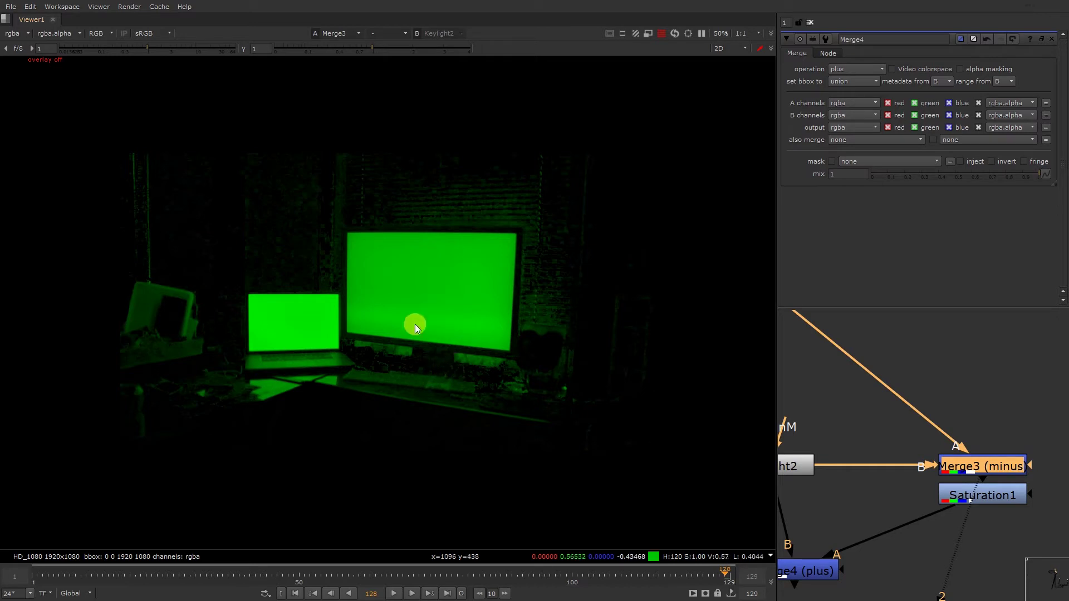
- View the desaturated spill from Saturation1 and compare the plate with the Merge4 plus disabled and enabled
left_click(997, 497)
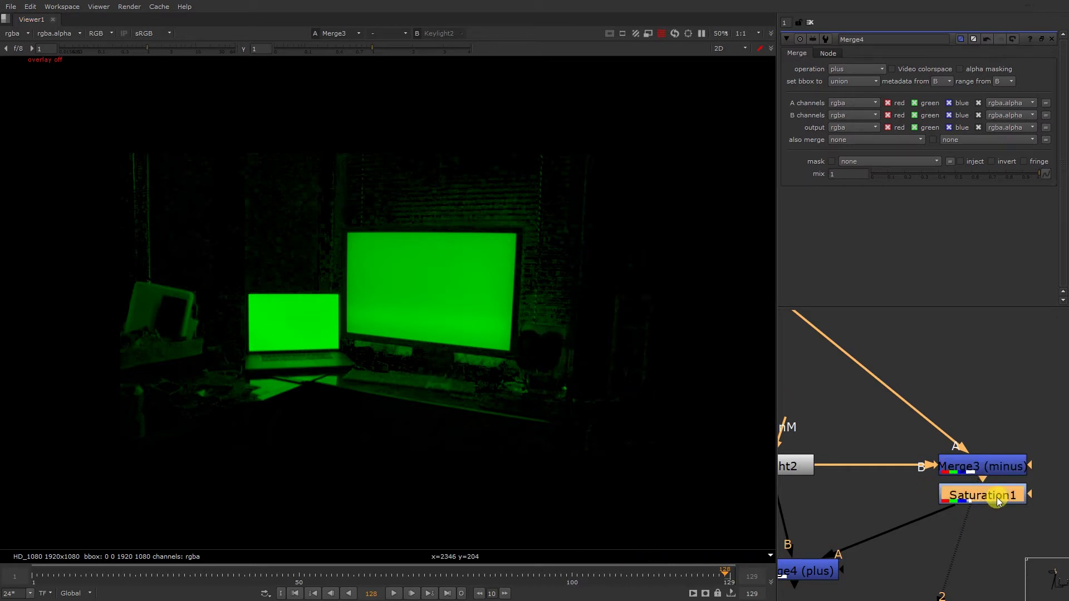
key("1")
middle_click_drag(900, 530, 1066, 469)
left_click_drag(966, 514, 944, 476)
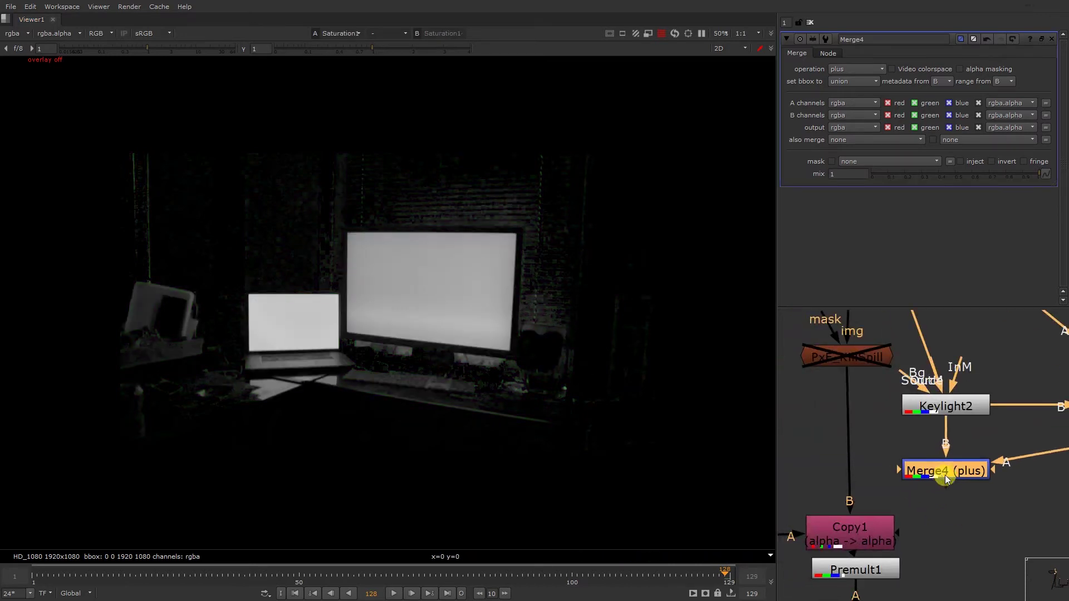
key("1")
key("d")
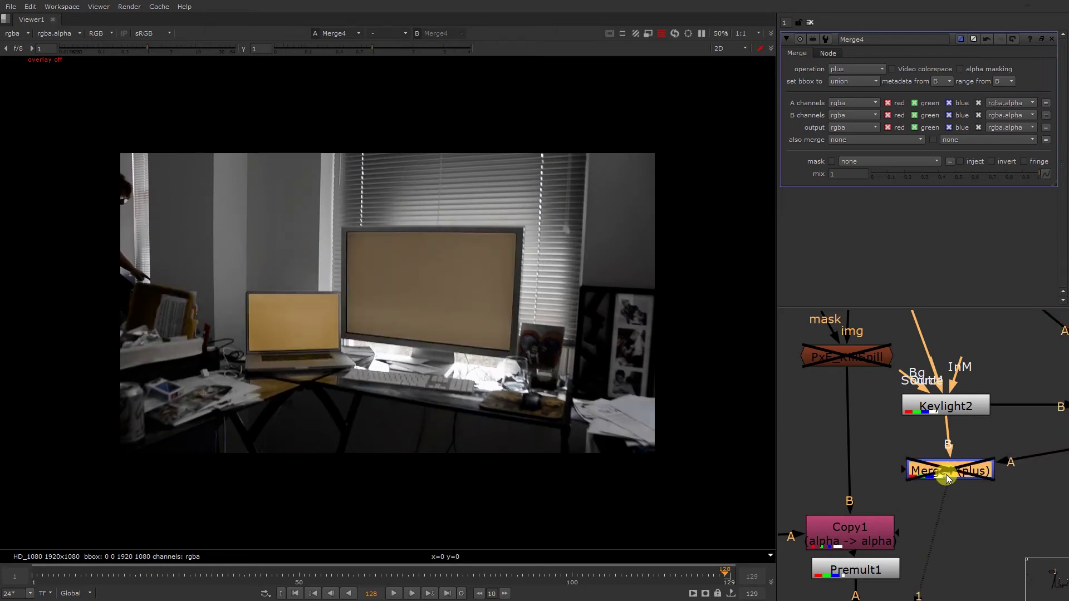
key("d")
- Check the Merge4 result's luminance around the laptop and monitor screens, returning to colour
scroll(197, 313, "up", 1)
key("y")
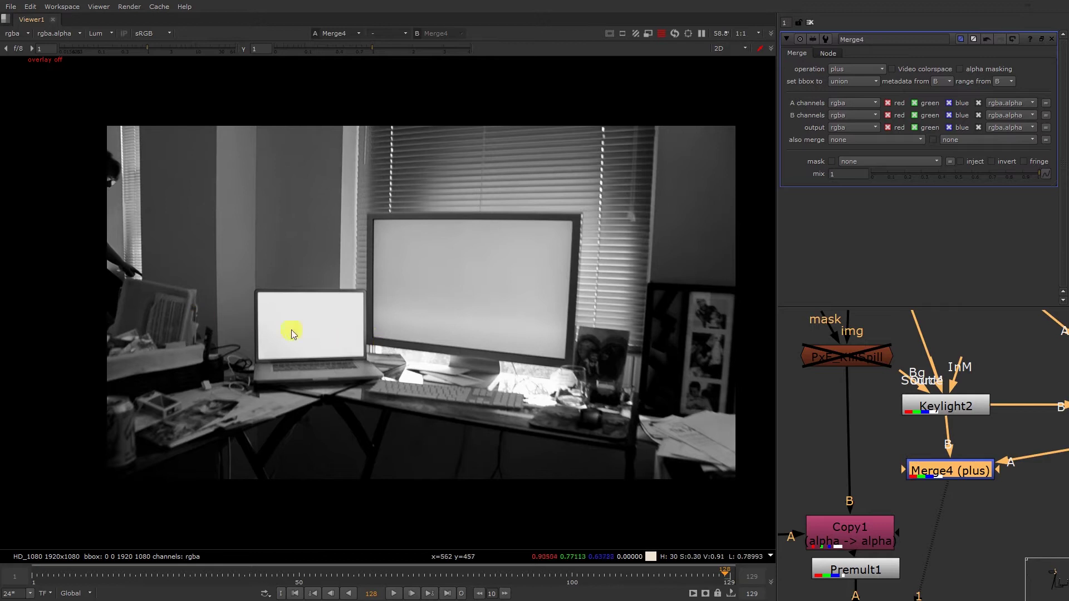
key("y")
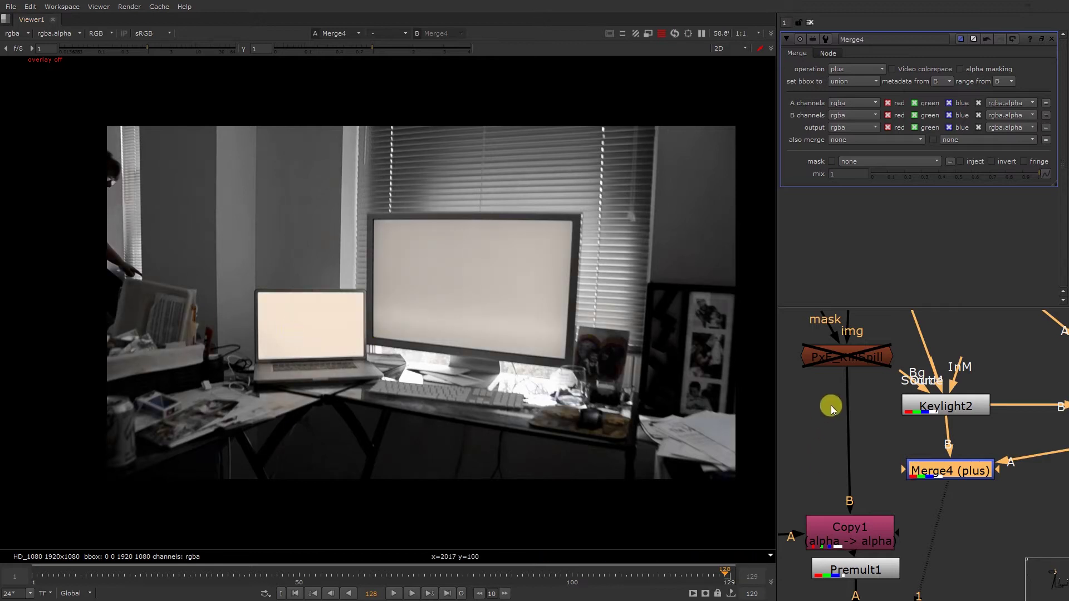
- Enable the PxF_KillSpill node and compare its result with the Merge4 plus despill
double_click(850, 361)
key("d")
key("1")
left_click(960, 475)
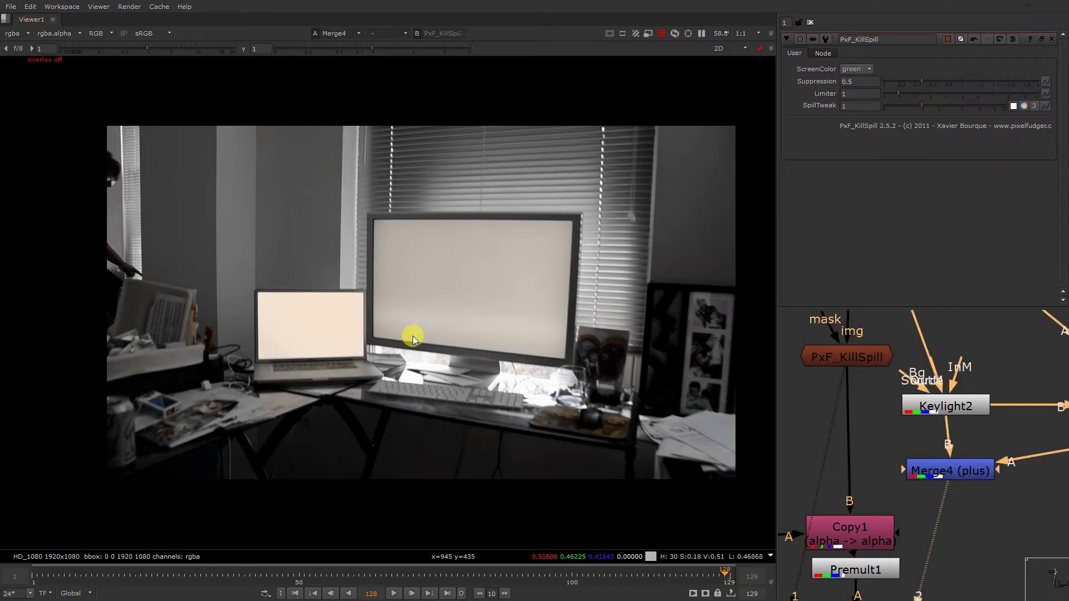
key("2")
- Widen the node graph area and bring the PxF_KillSpill and Keylight despill branches into view together
middle_click_drag(1063, 454, 906, 476)
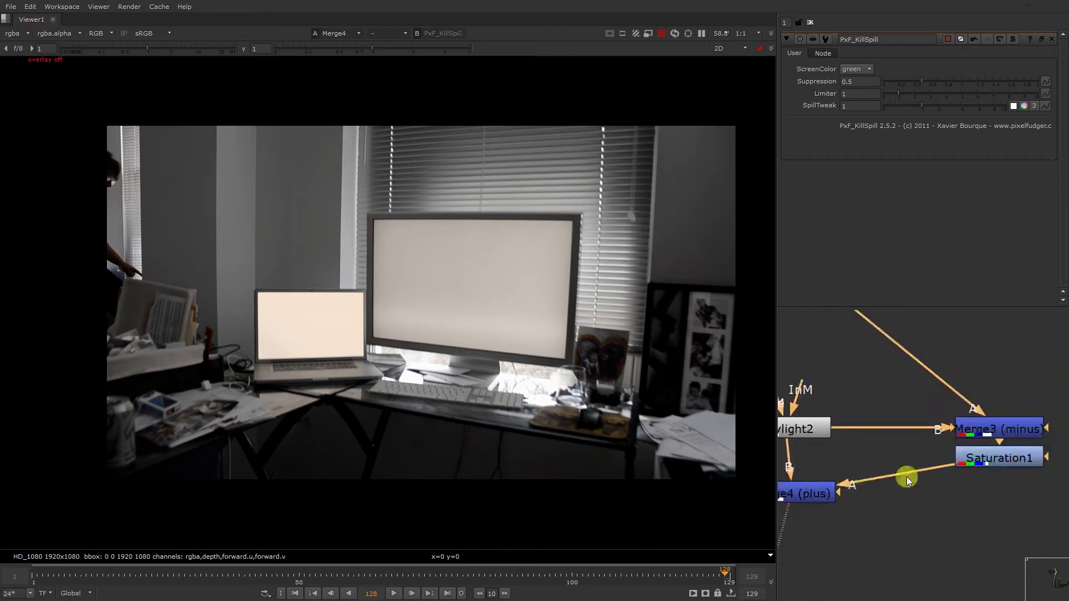
scroll(981, 448, "down", 7)
middle_click_drag(951, 450, 992, 443)
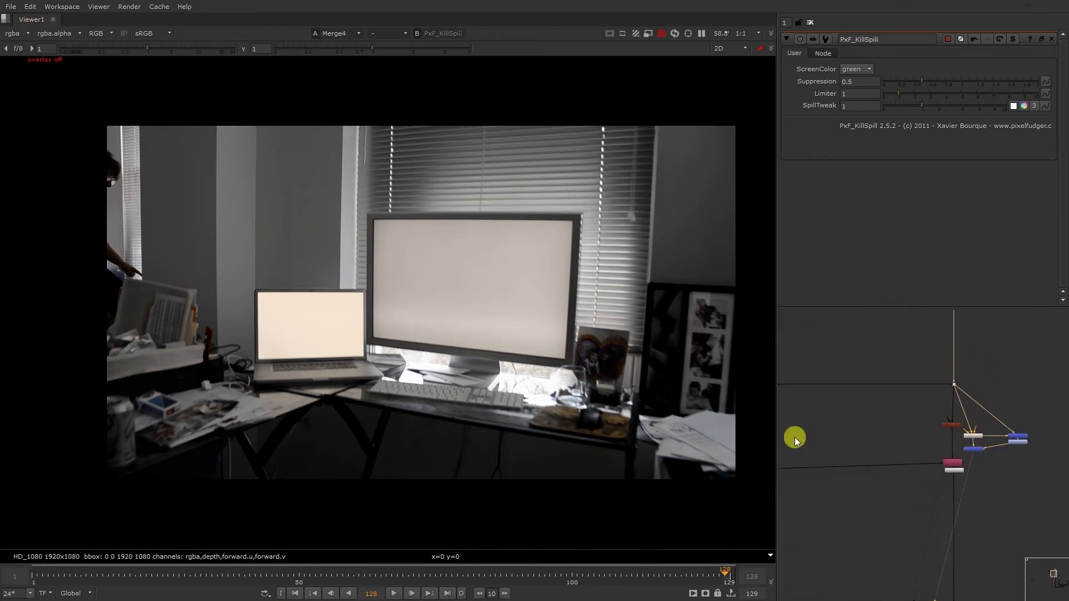
left_click_drag(777, 418, 675, 418)
middle_click_drag(847, 443, 916, 439)
scroll(916, 439, "up", 2)
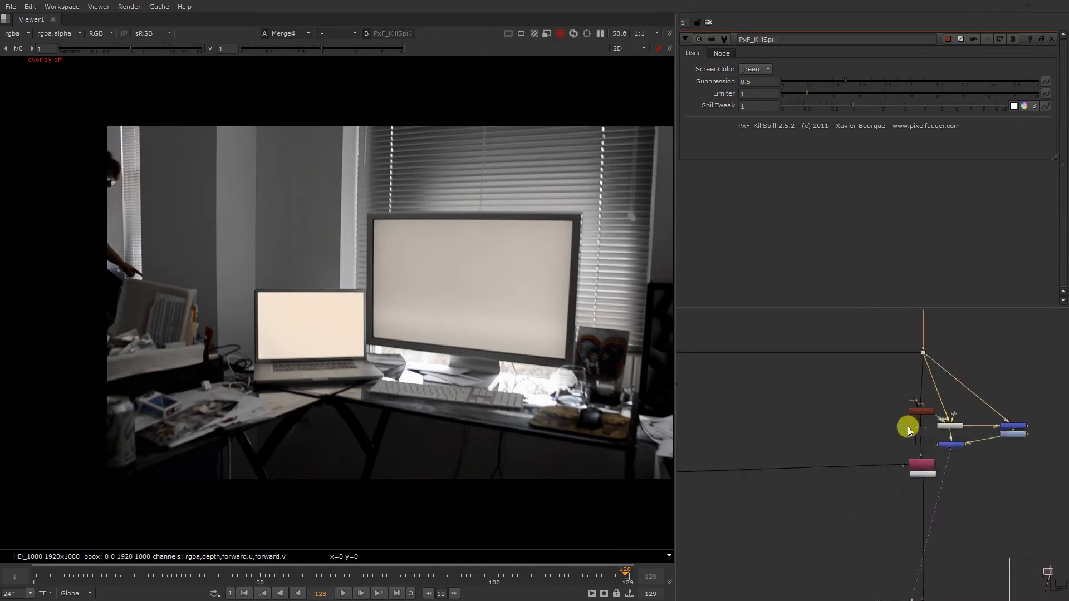
scroll(916, 438, "down", 1)
left_click_drag(888, 403, 943, 443)
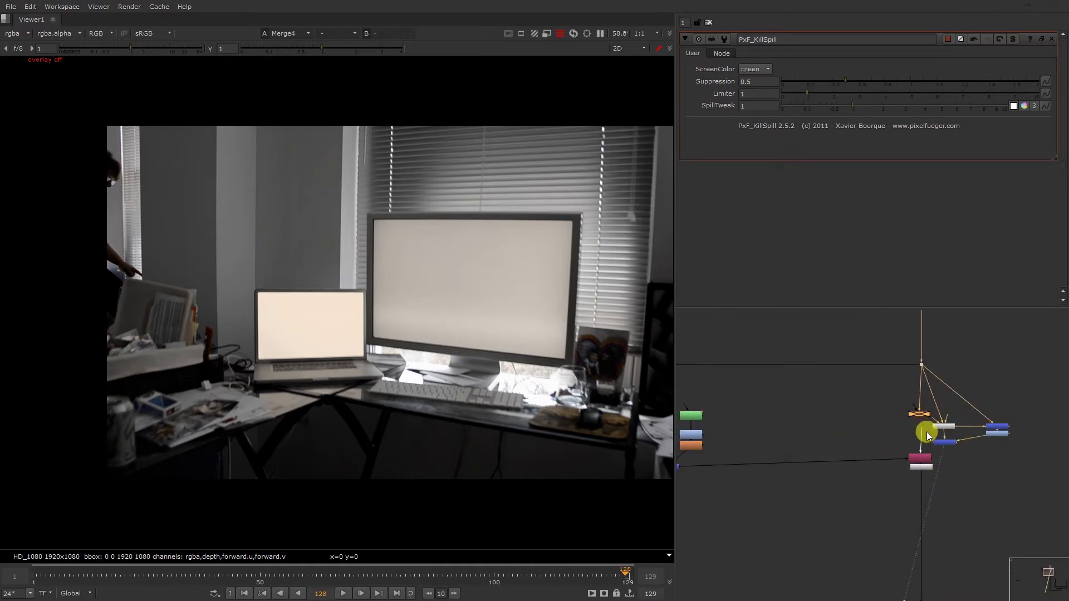
- View the final Merge1 composite with both screen replacements at frame 29
scroll(940, 506, "up", 1)
scroll(950, 458, "down", 6)
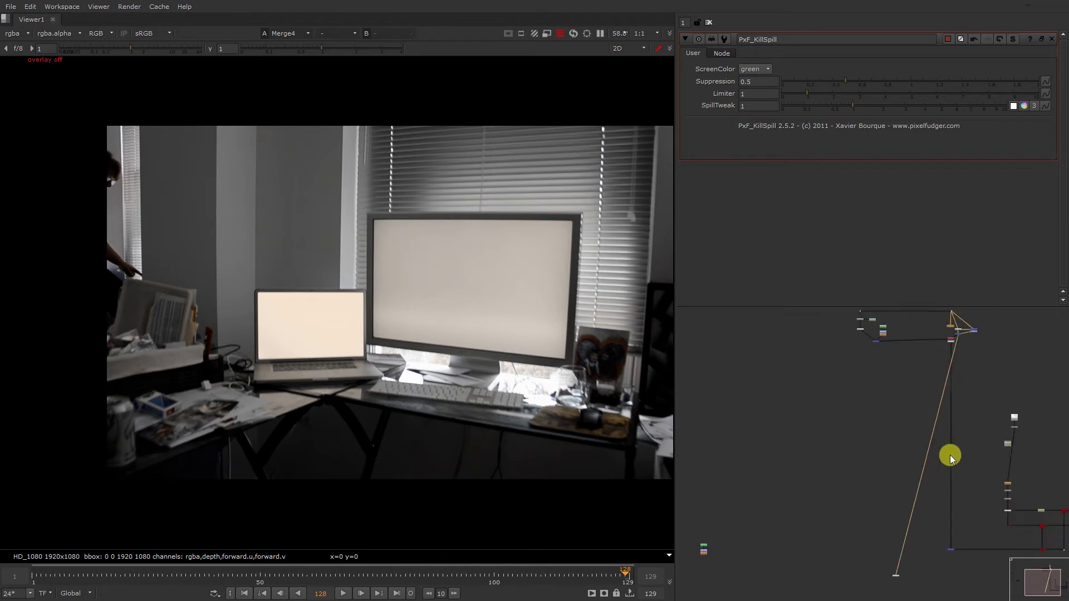
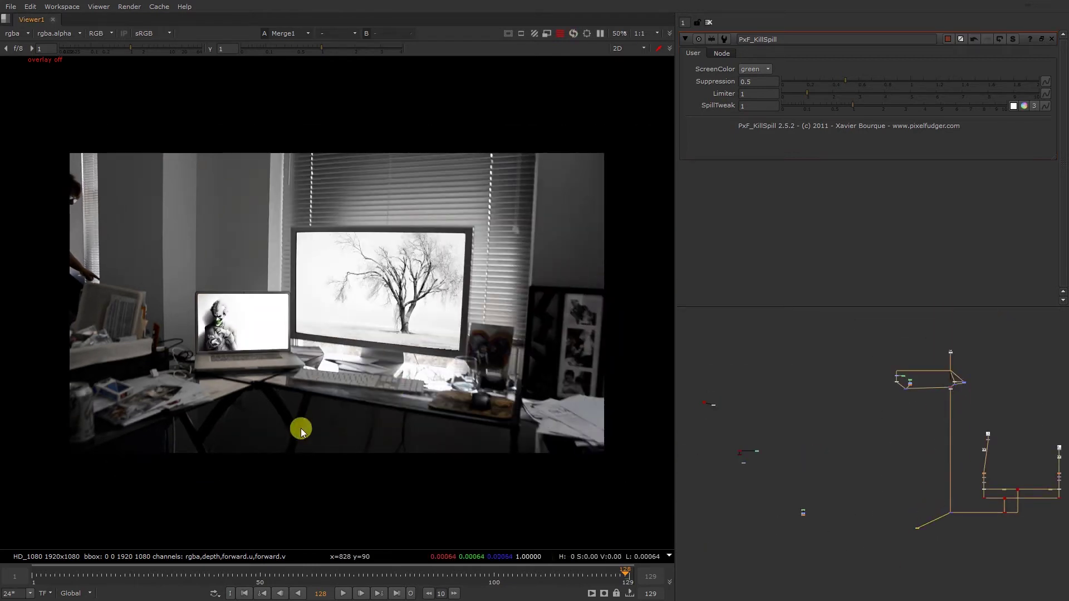
key("Home")
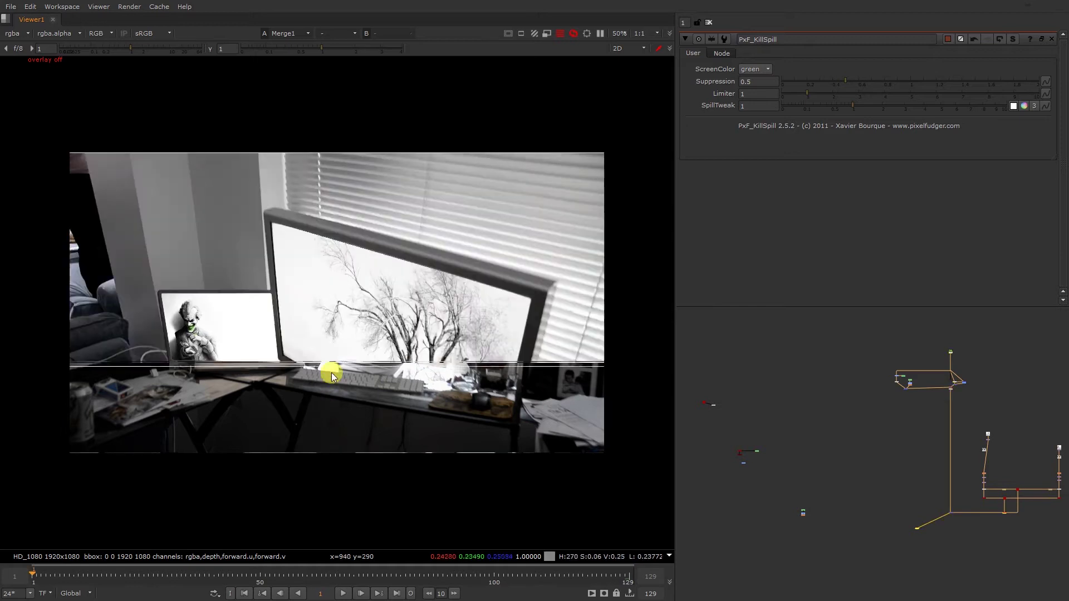
left_click(163, 573)
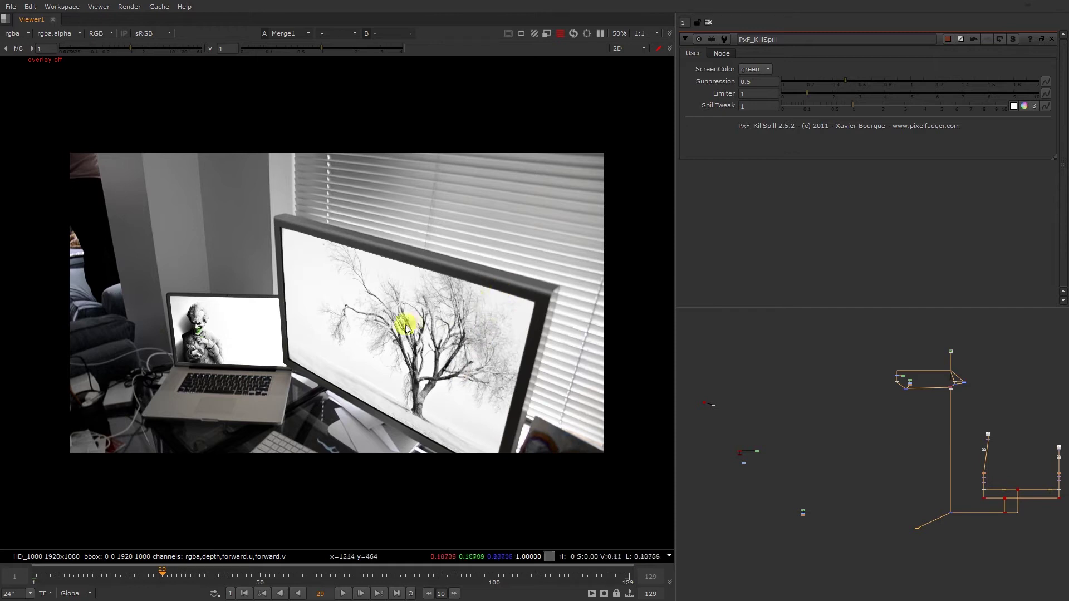
- Examine the laptop keyboard up close in the composite, sampling a pixel region, and compare it with the inserted screens
scroll(406, 312, "up", 5)
scroll(446, 479, "up", 9)
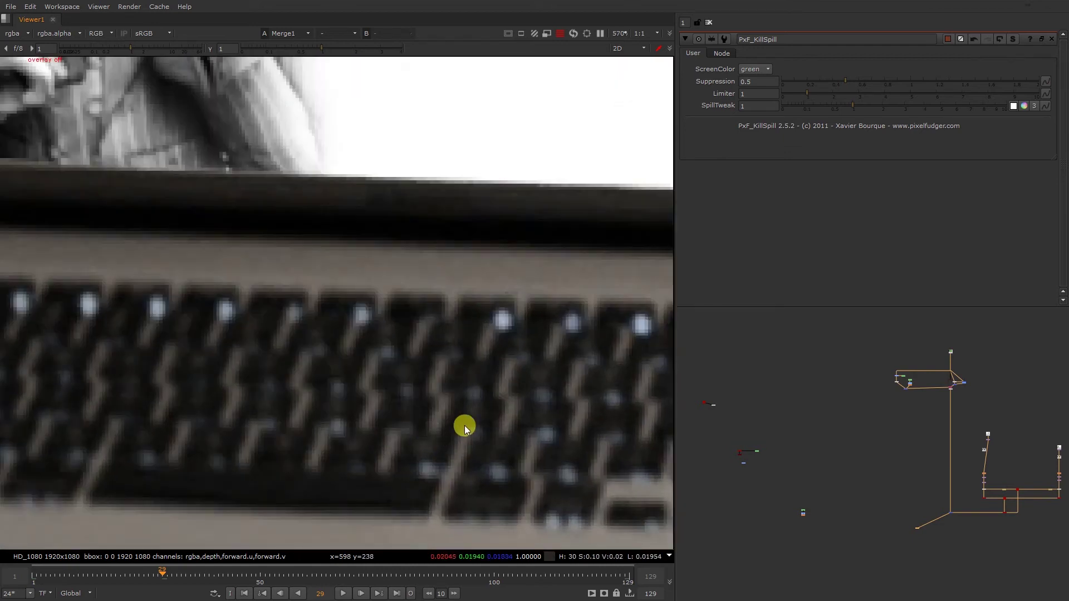
left_click_drag(463, 360, 246, 498, "ctrl+shift")
key("f")
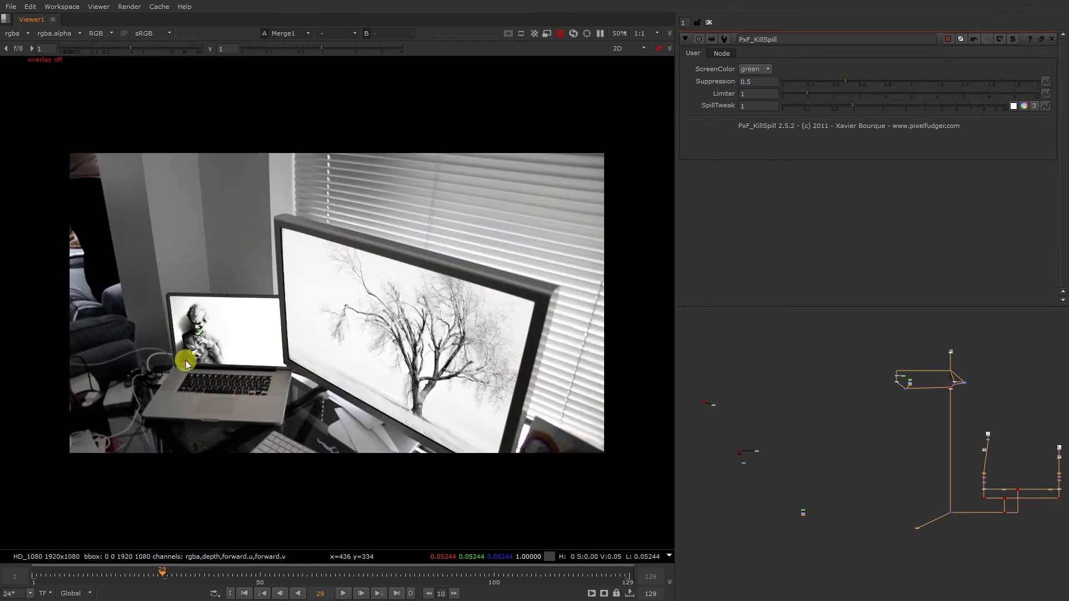
scroll(185, 360, "up", 5)
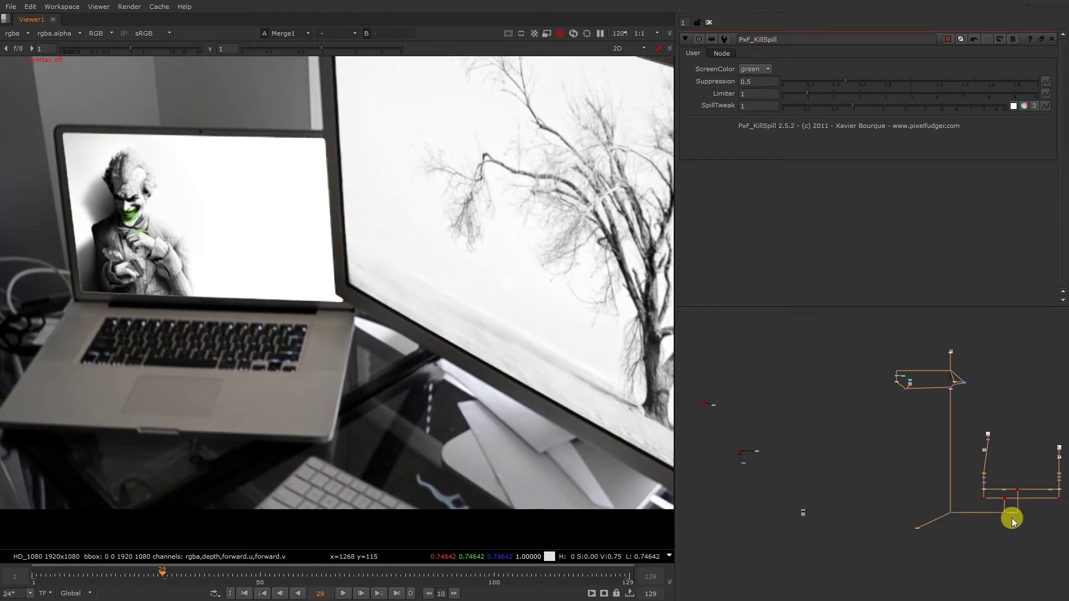
- Add a MotionBlur3D node near the scanline render of the screen replacement cards
scroll(1002, 508, "up", 5)
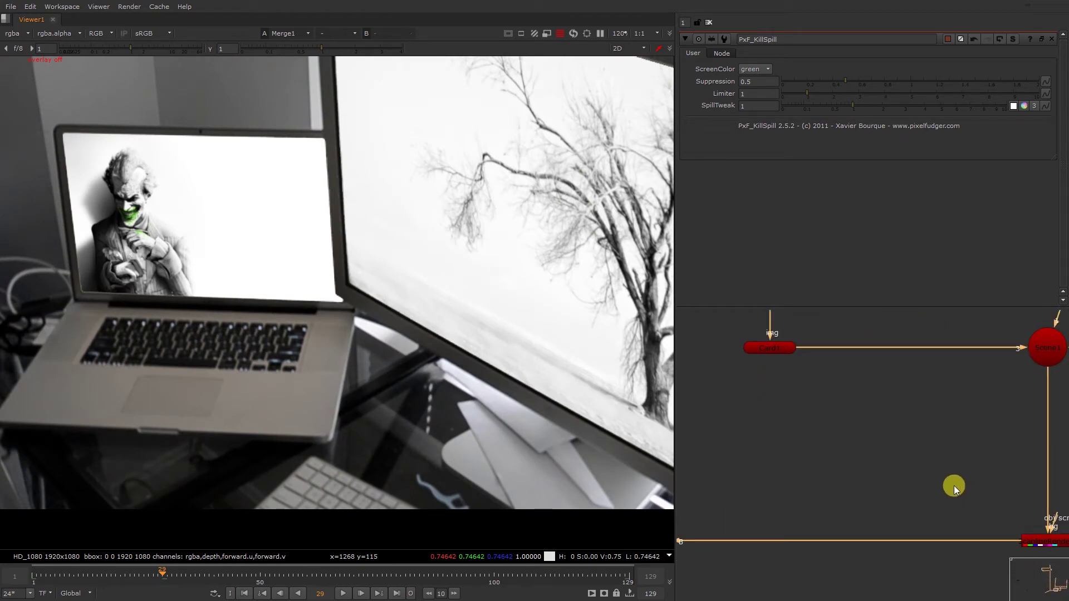
key("Tab")
type("mo")
key("BackSpace")
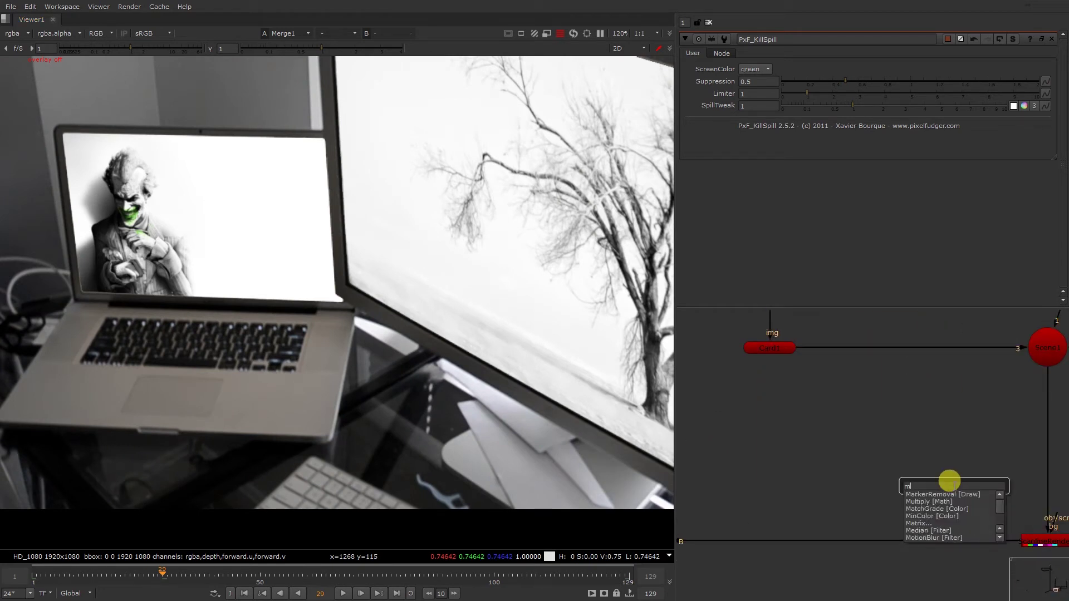
type("otion")
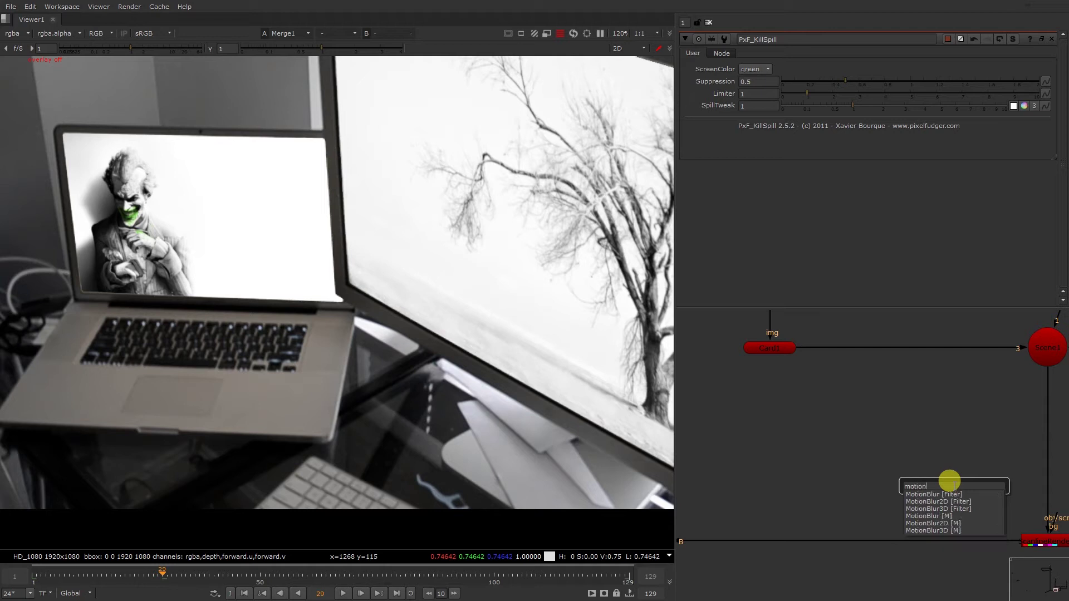
key("Down")
key("Down")
key("Down")
key("Return")
- Insert MotionBlur3D1 after the scanline render, connect its camera input to the scene's camera, and view it
left_click_drag(955, 488, 976, 408)
scroll(894, 474, "down", 5)
scroll(978, 413, "up", 3)
middle_click_drag(861, 526, 918, 440)
left_click(872, 477)
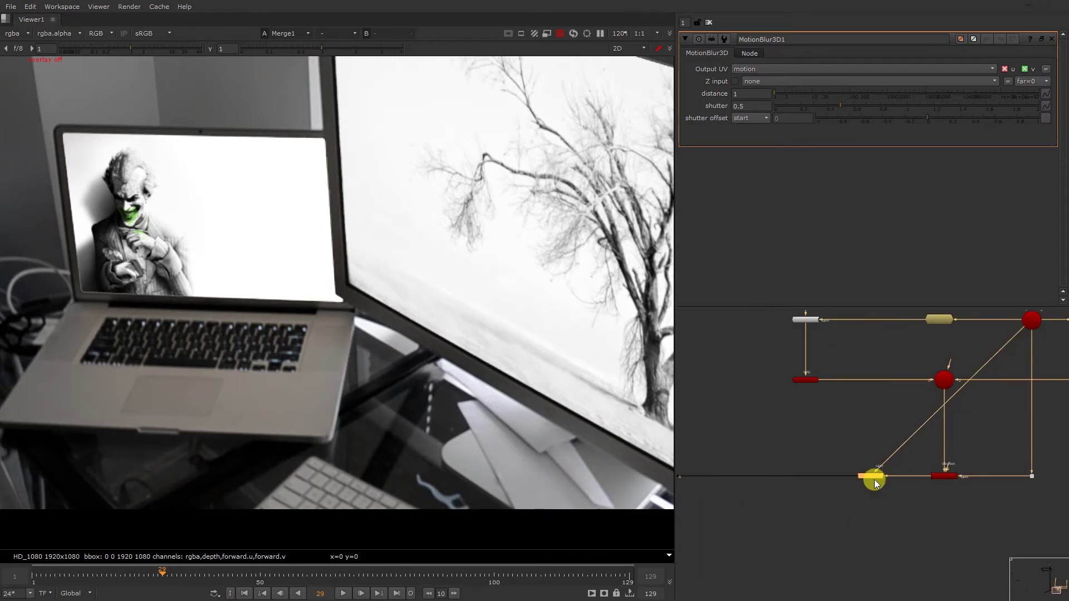
key("1")
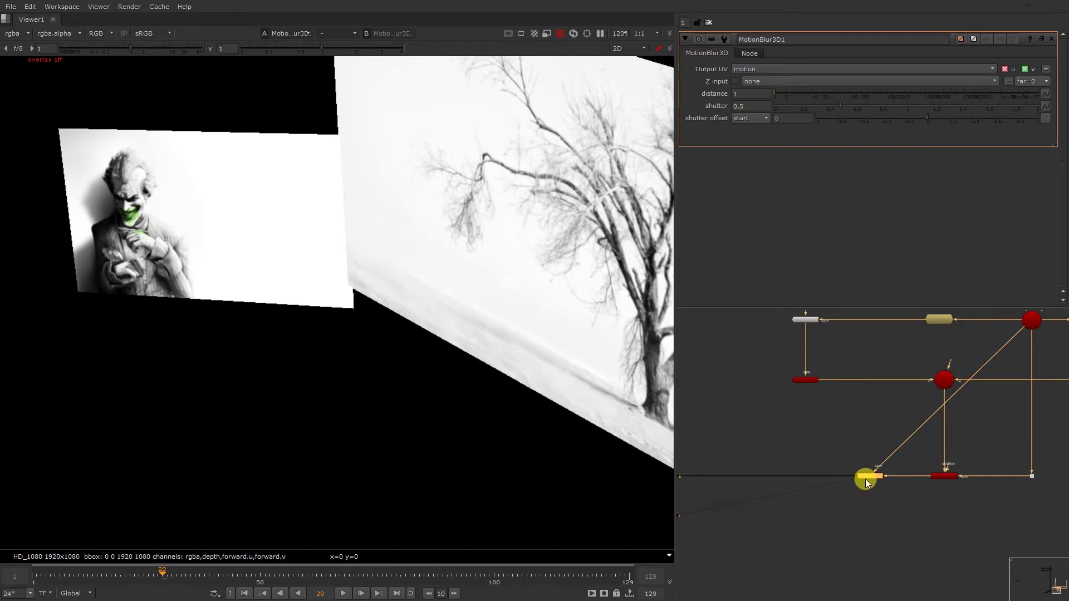
- Check the camera feeding MotionBlur3D1 and set the node's shutter offset to centred
left_click_drag(800, 434, 908, 534)
middle_click_drag(1020, 318, 980, 408)
left_click(982, 406)
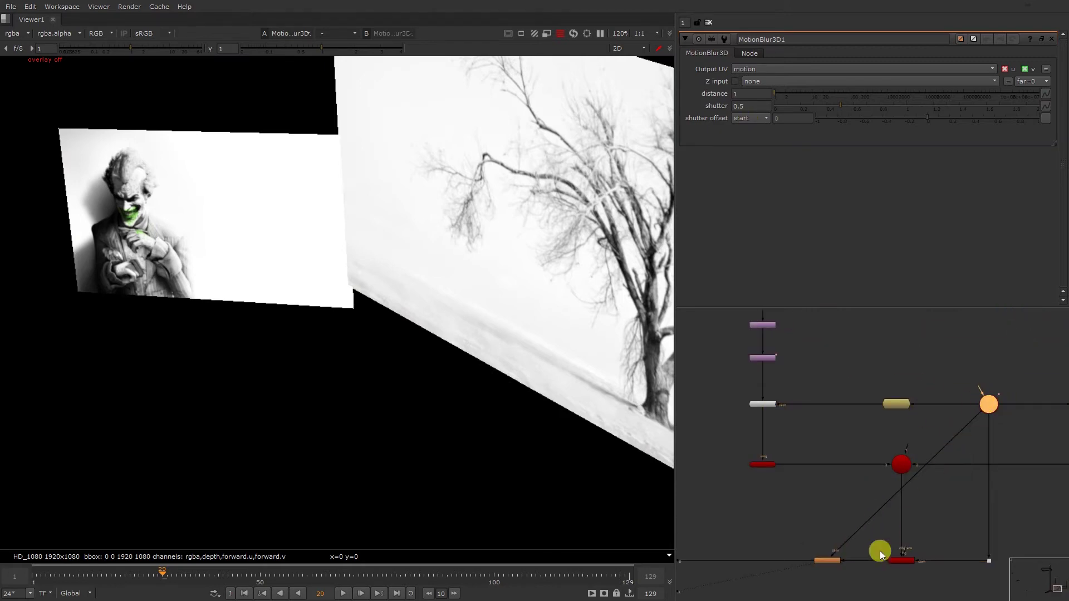
middle_click_drag(879, 550, 933, 516)
scroll(933, 517, "up", 1)
left_click(860, 538)
left_click(740, 118)
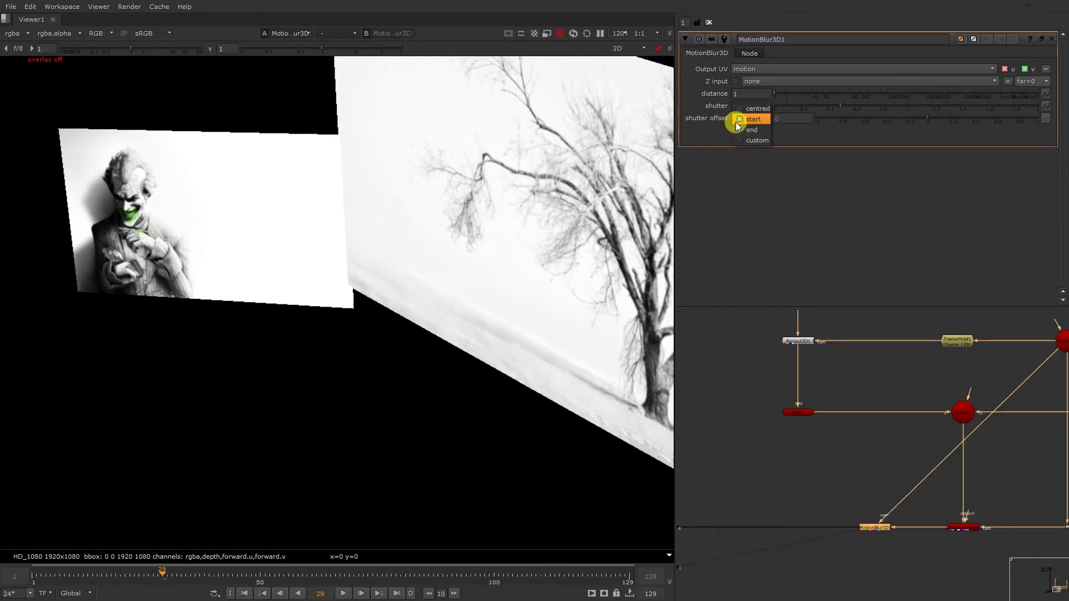
left_click(749, 111)
- Add a VectorBlur node and place it beside the pipe leaving MotionBlur3D1
middle_click_drag(818, 453, 914, 406)
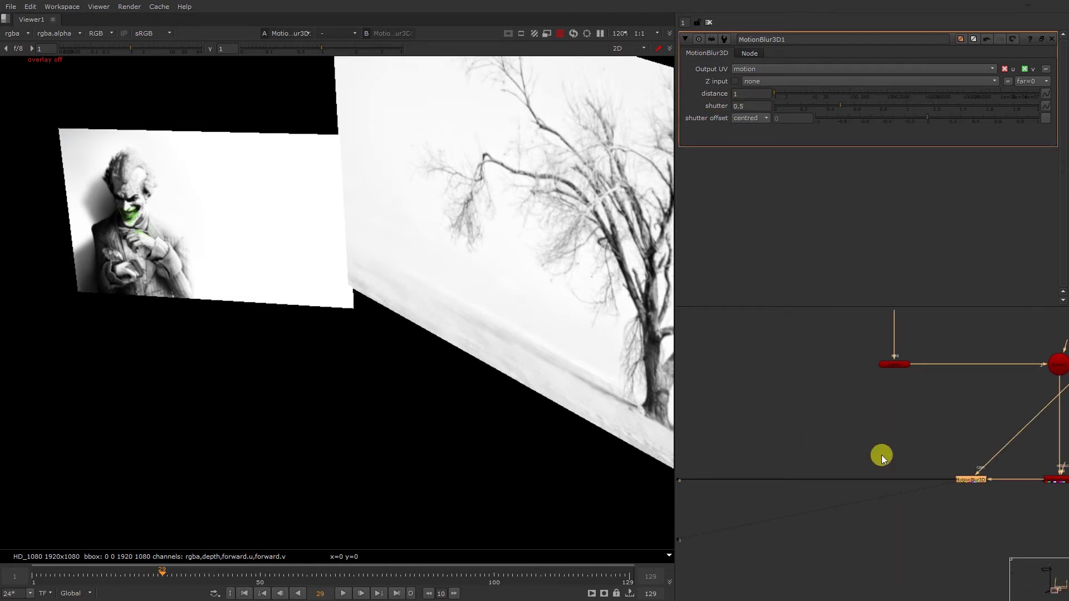
left_click(880, 451)
key("Tab")
type("ved")
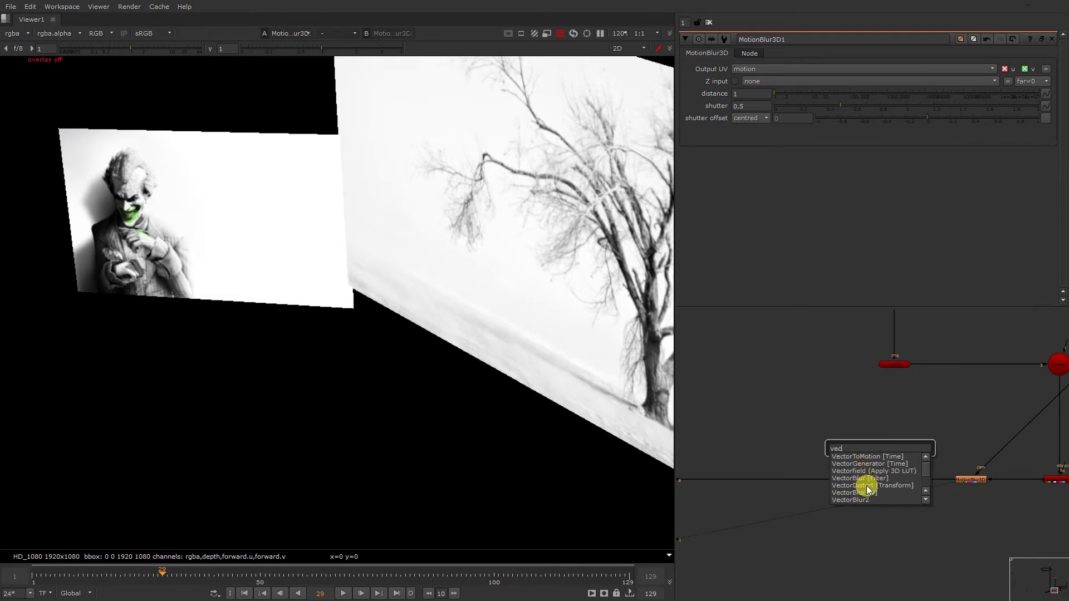
left_click(866, 492)
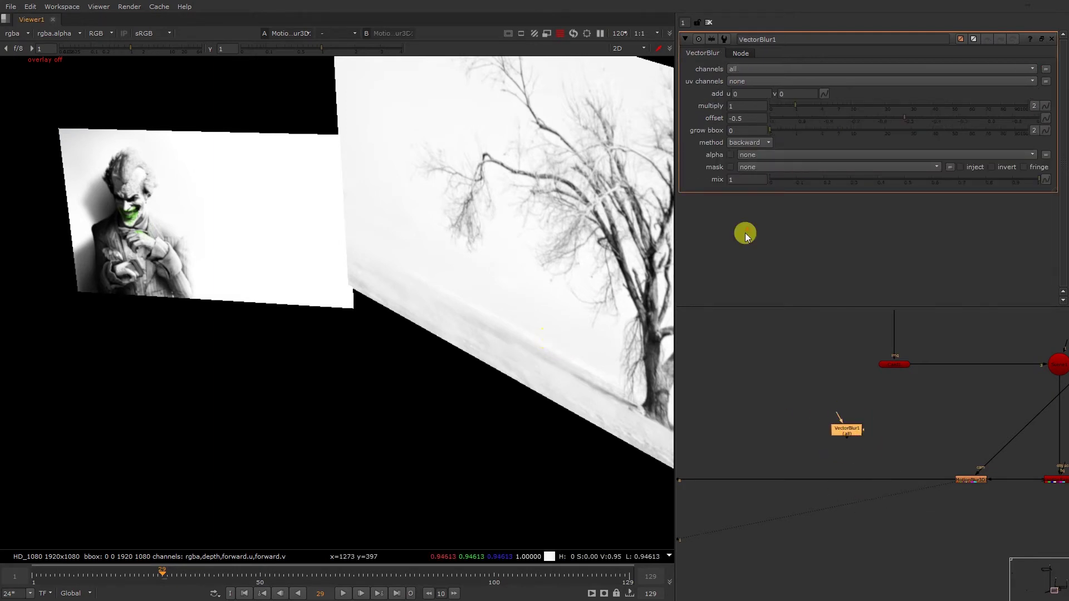
left_click_drag(859, 431, 858, 431)
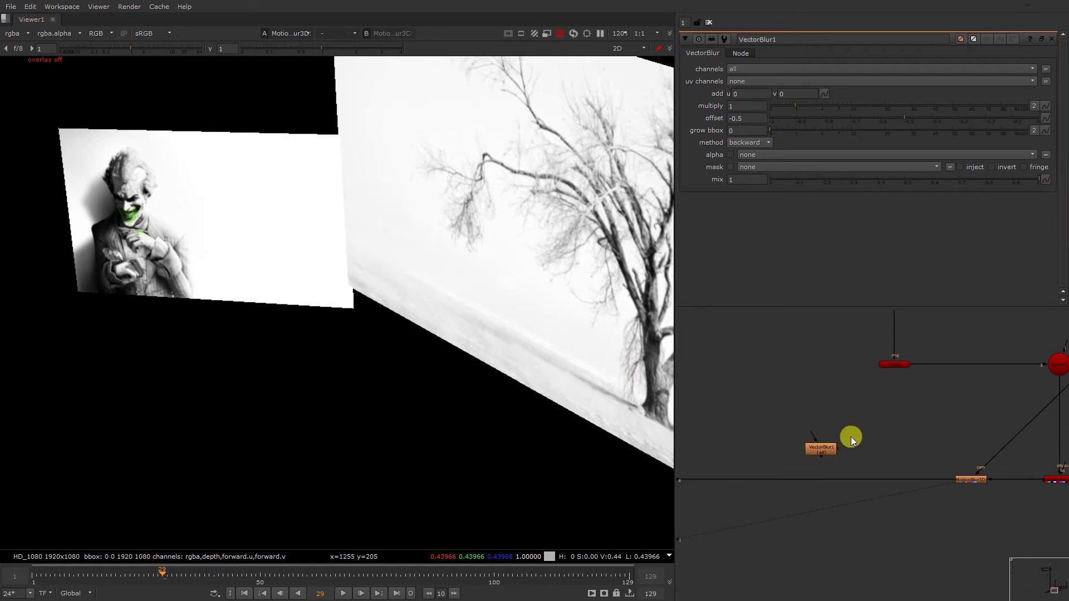
right_click(850, 437)
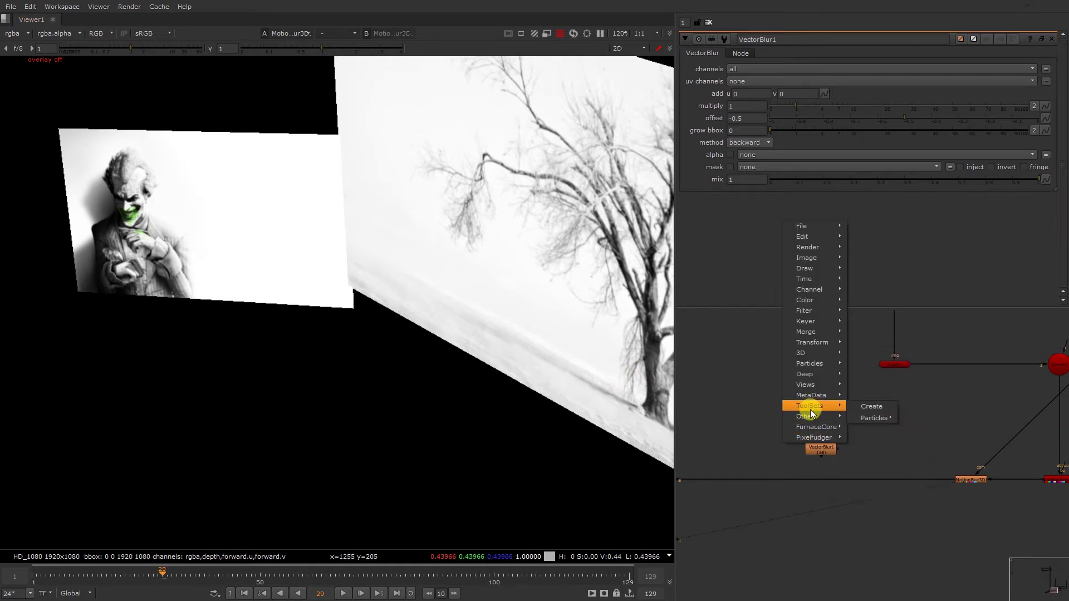
mouse_move(904, 554)
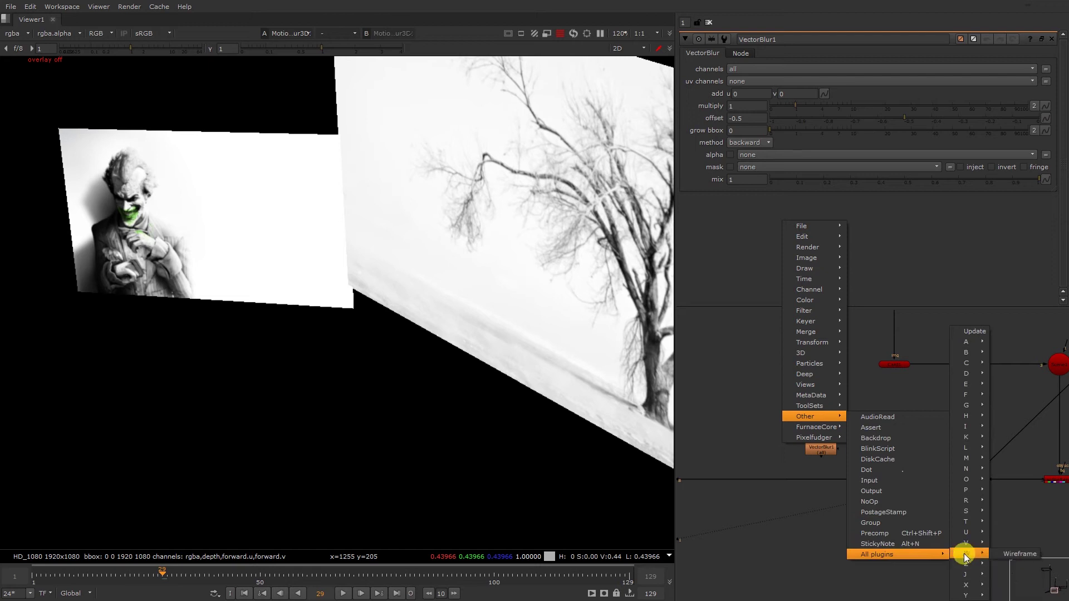
mouse_move(943, 554)
left_click(856, 531)
- Insert VectorBlur1 after MotionBlur3D1, view it, and set its UV channels to motion
left_click_drag(821, 451, 881, 482)
key("1")
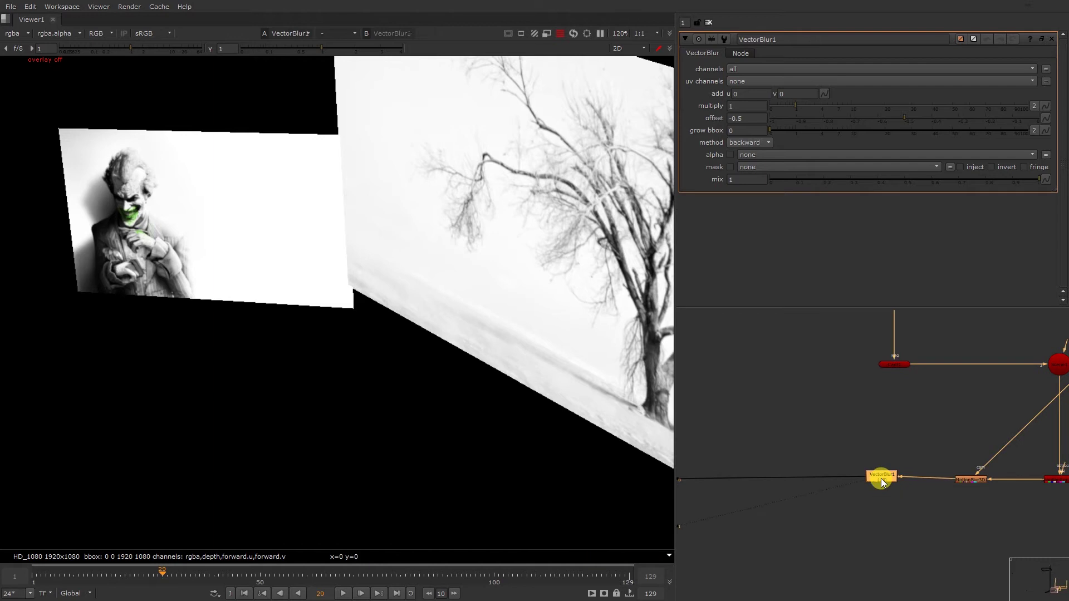
left_click(746, 81)
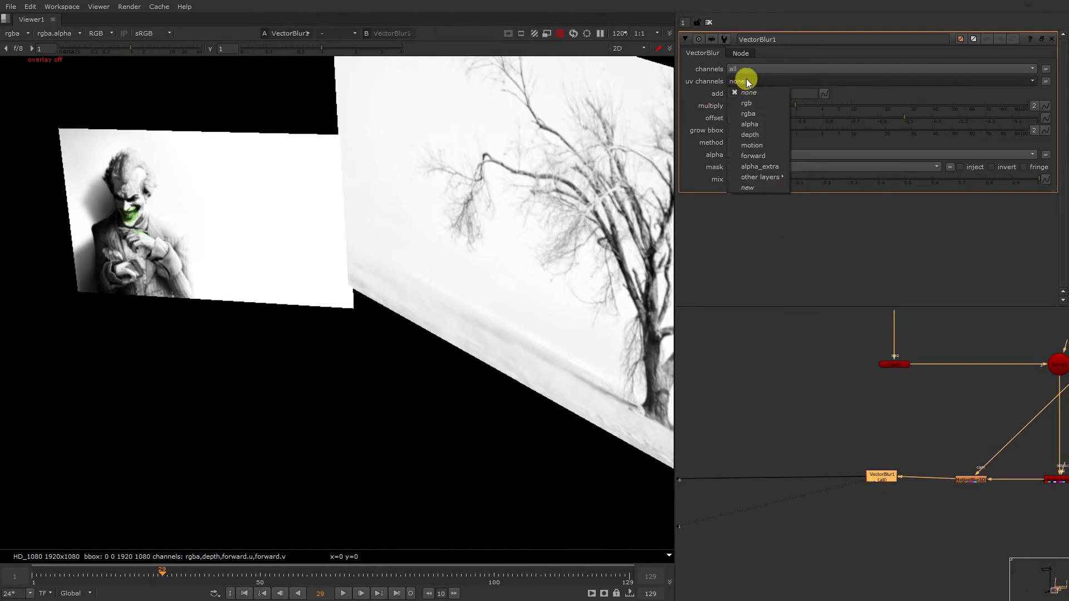
left_click(753, 145)
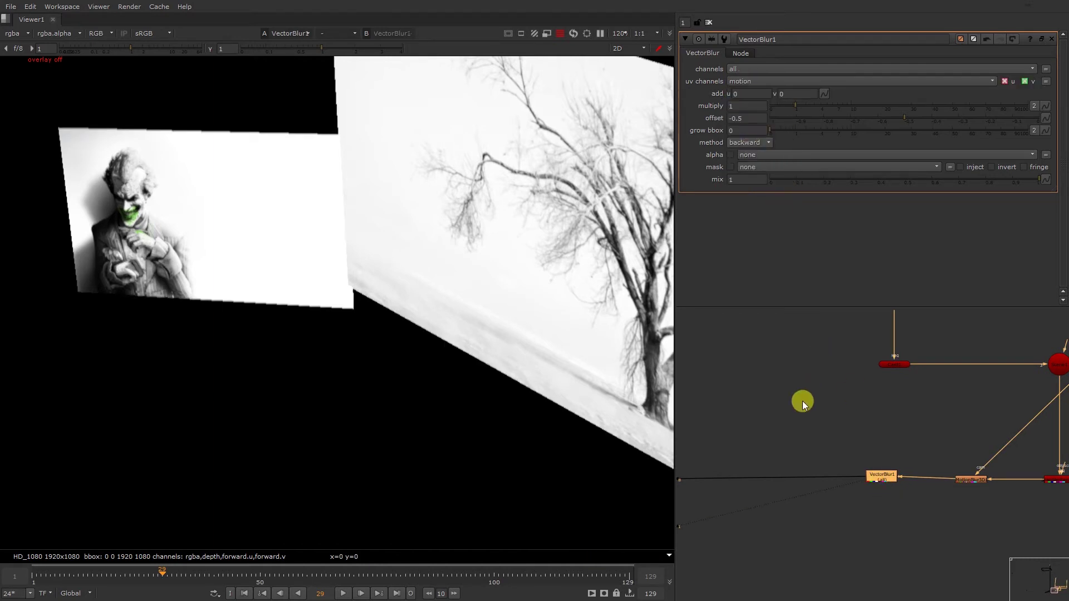
- Toggle VectorBlur1 off and on to compare the motion blur on the tree image's branches
left_click_drag(805, 408, 909, 515)
key("d")
key("d")
middle_click_drag(463, 237, 180, 366)
key("d")
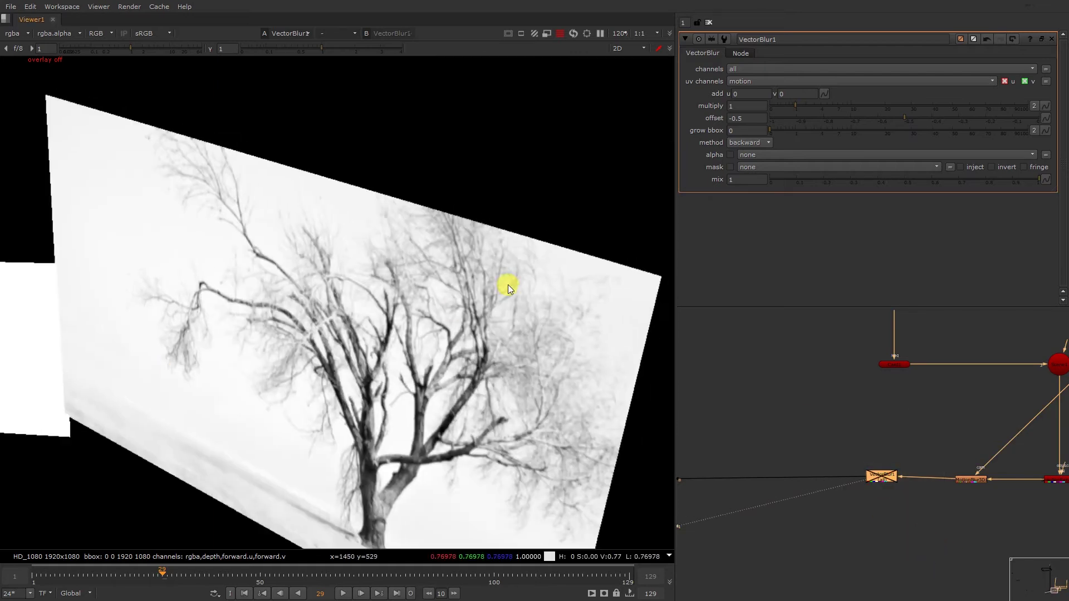
key("d")
scroll(486, 308, "up", 6)
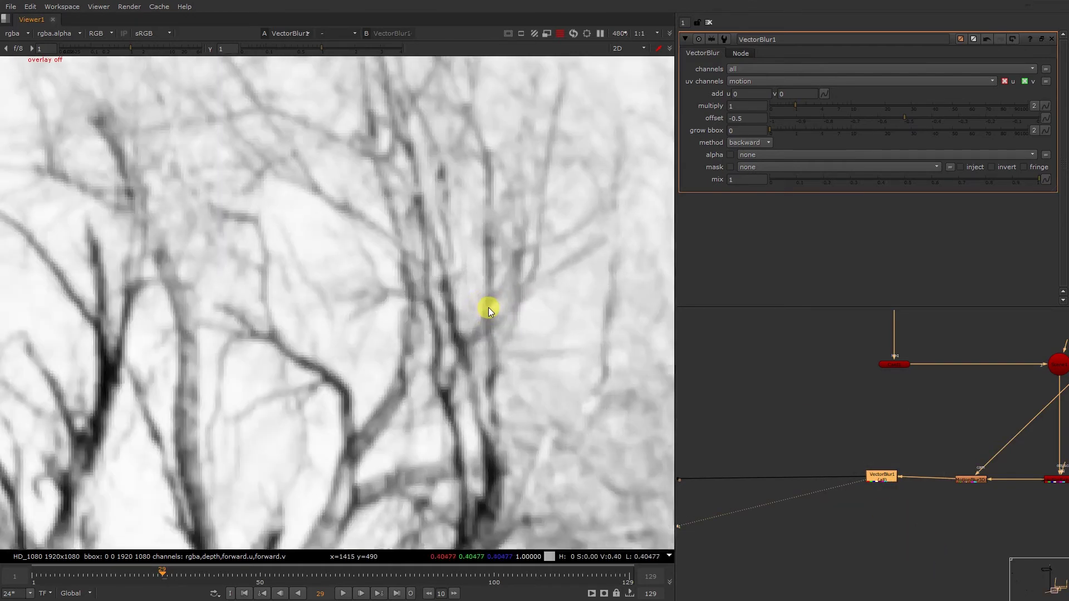
key("d")
key("d")
key("d")
key("d")
key("d")
key("d")
- View the Merge1 composite and compare the sharpness of the laptop keyboard and inserted screens at frames 29 and 123
scroll(802, 412, "down", 3)
middle_click_drag(771, 431, 919, 433)
left_click_drag(908, 476, 848, 453)
key("f")
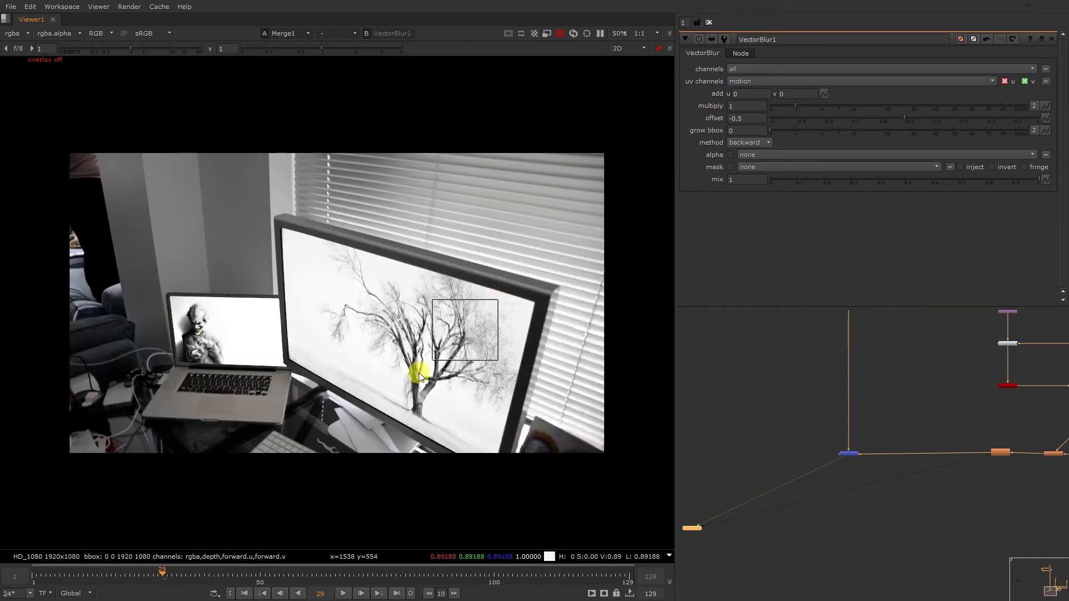
left_click(908, 436)
key("Tab")
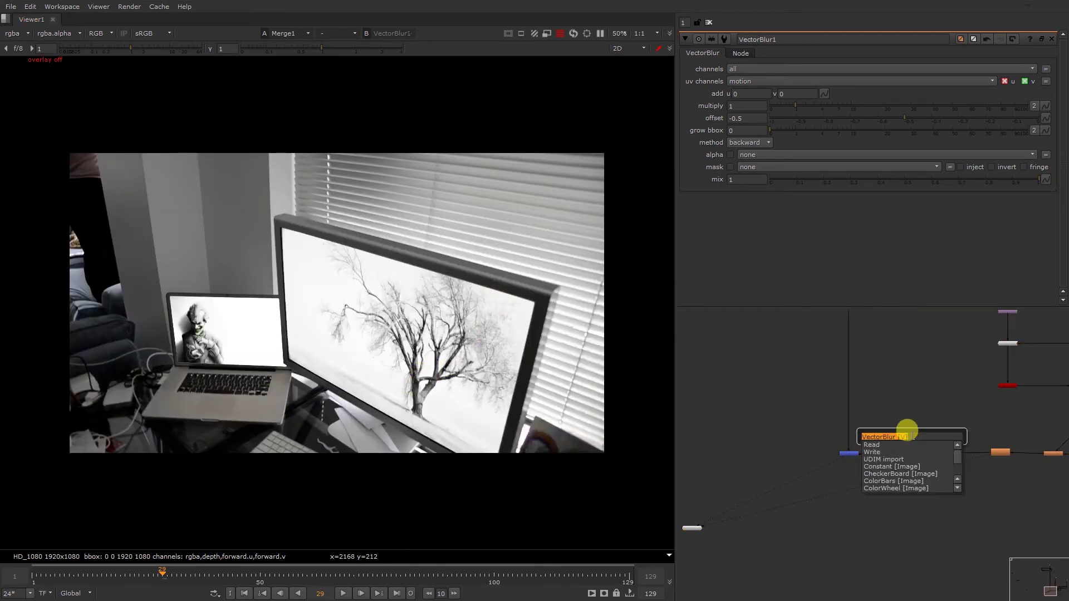
scroll(239, 384, "up", 8)
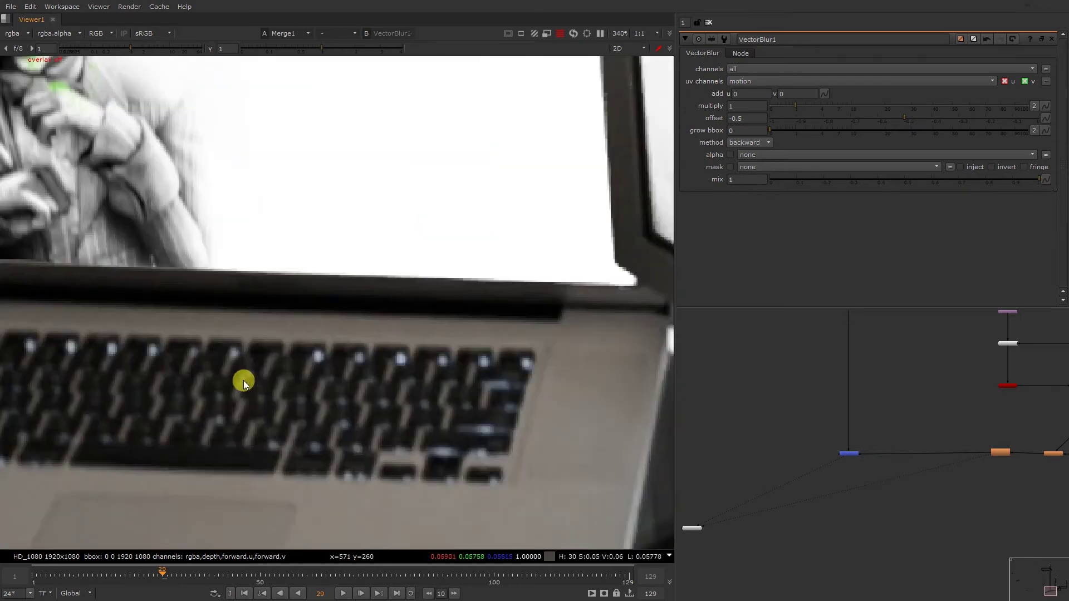
scroll(243, 381, "up", 2)
key("f")
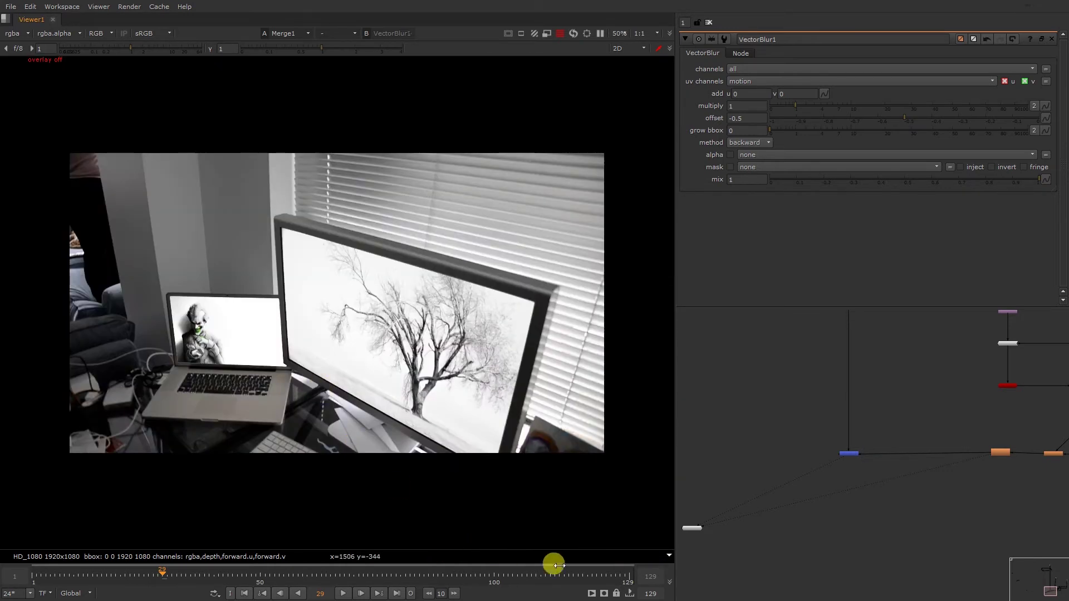
left_click(600, 575)
scroll(221, 393, "up", 12)
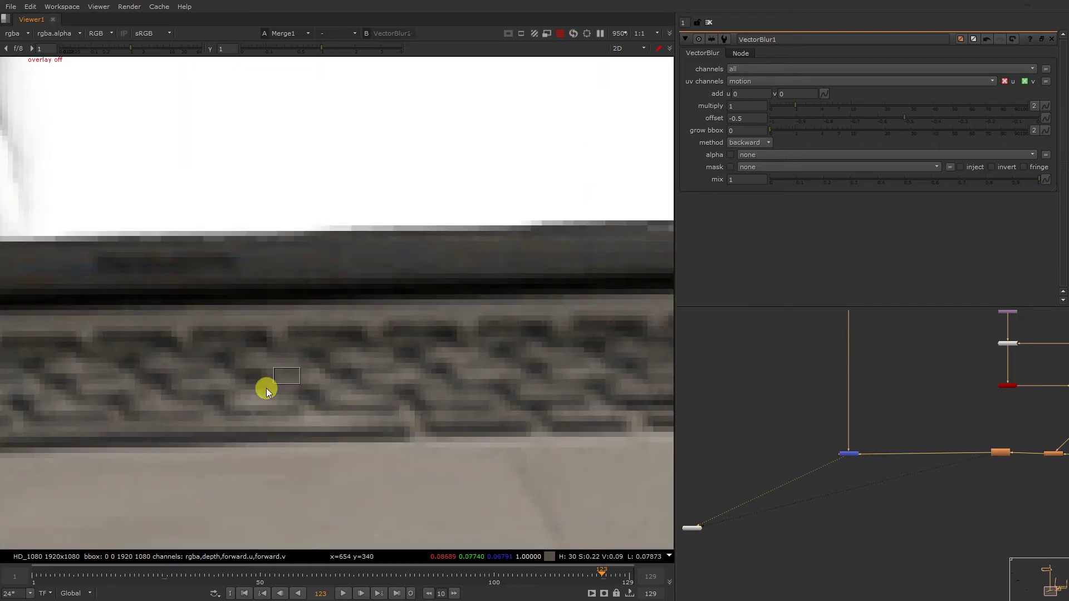
- Add a Defocus node and insert it between VectorBlur1 and Merge1
key("Tab")
type("defocus")
key("Return")
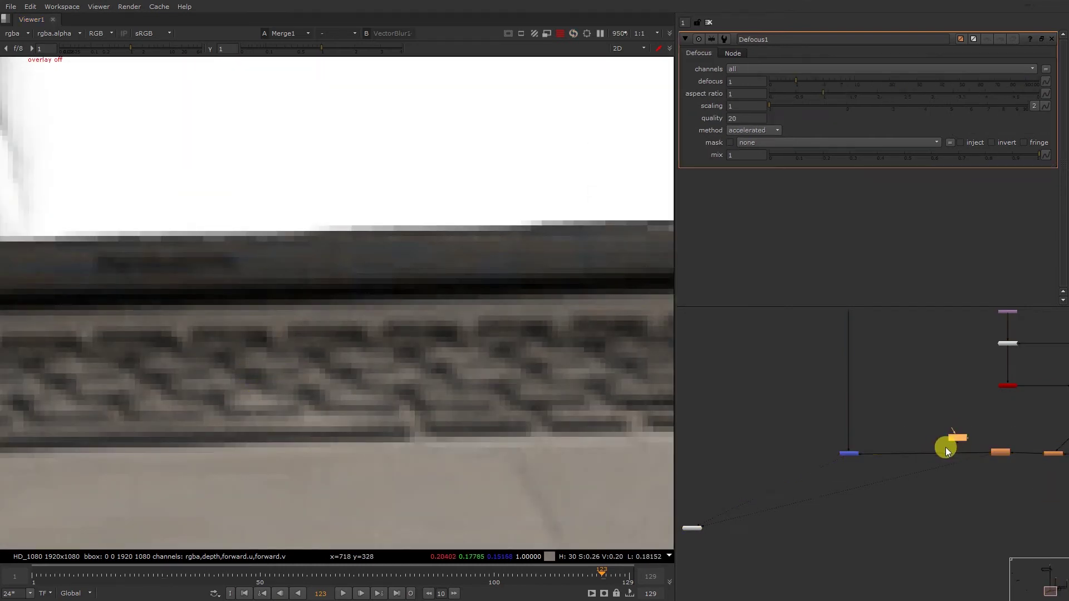
left_click_drag(953, 455, 953, 456)
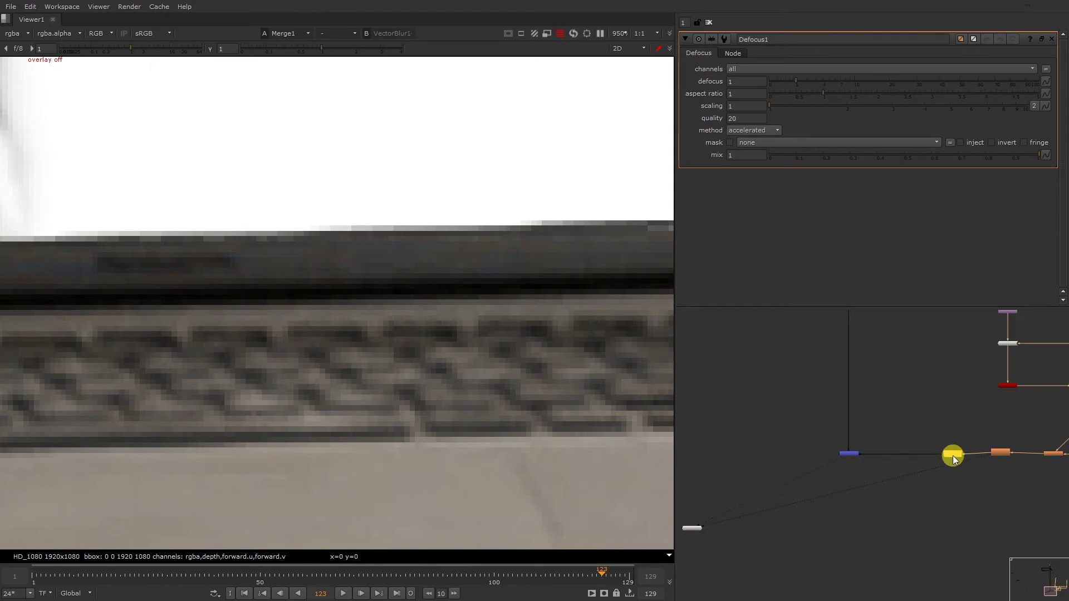
- Try a defocus amount of 2 on Defocus1 and check the whole composite
left_click(731, 82)
type("2")
key("Return")
middle_click(471, 218)
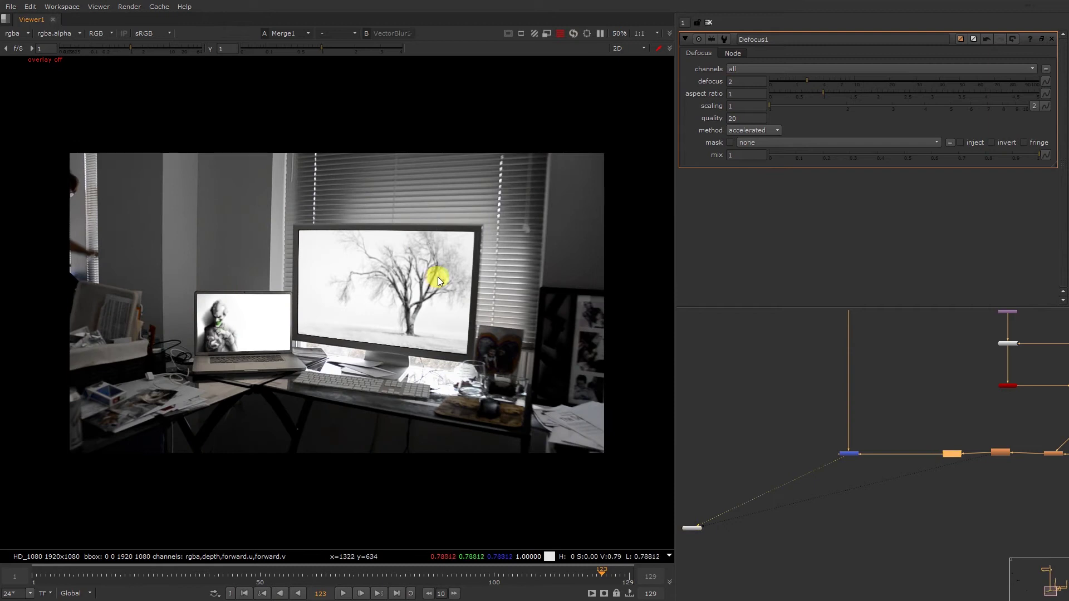
- Set Defocus1's defocus amount to 1 and check the softness of the inserted screens up close
left_click(734, 81)
type("1")
key("Return")
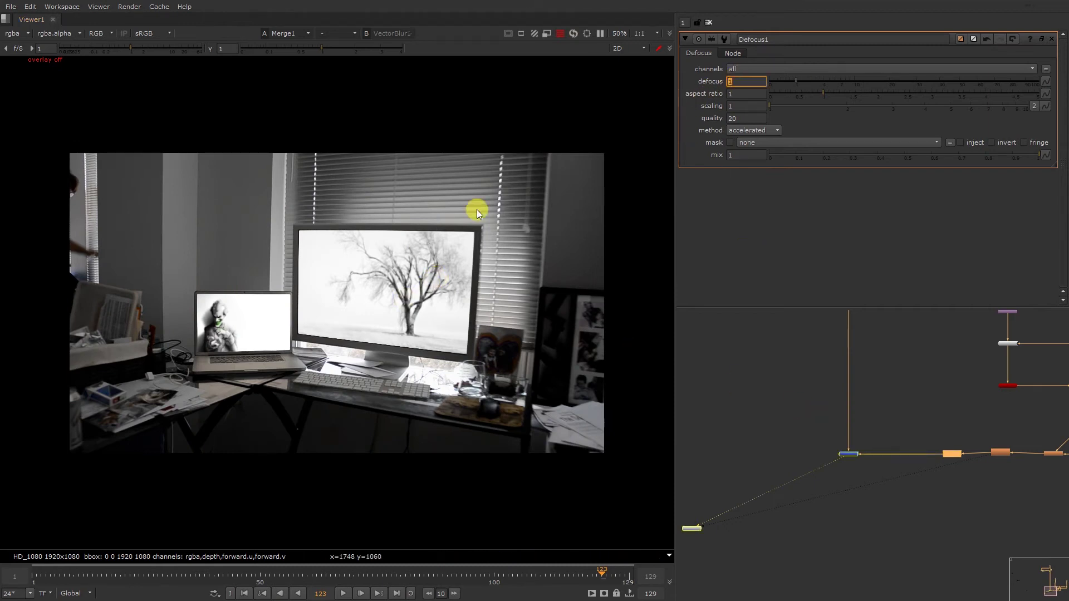
left_click_drag(933, 430, 965, 479)
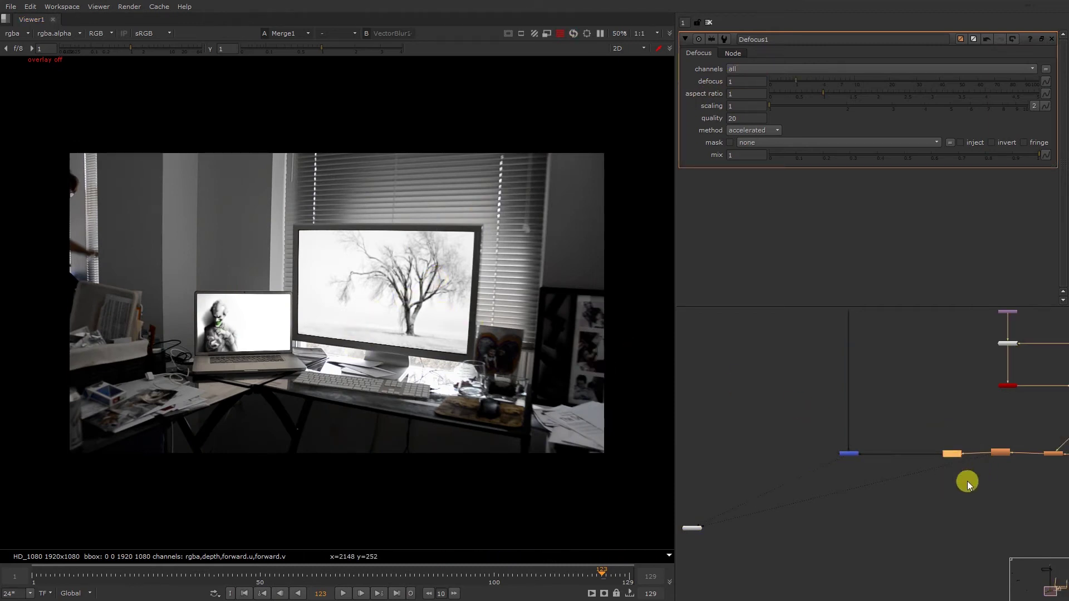
scroll(346, 327, "up", 5)
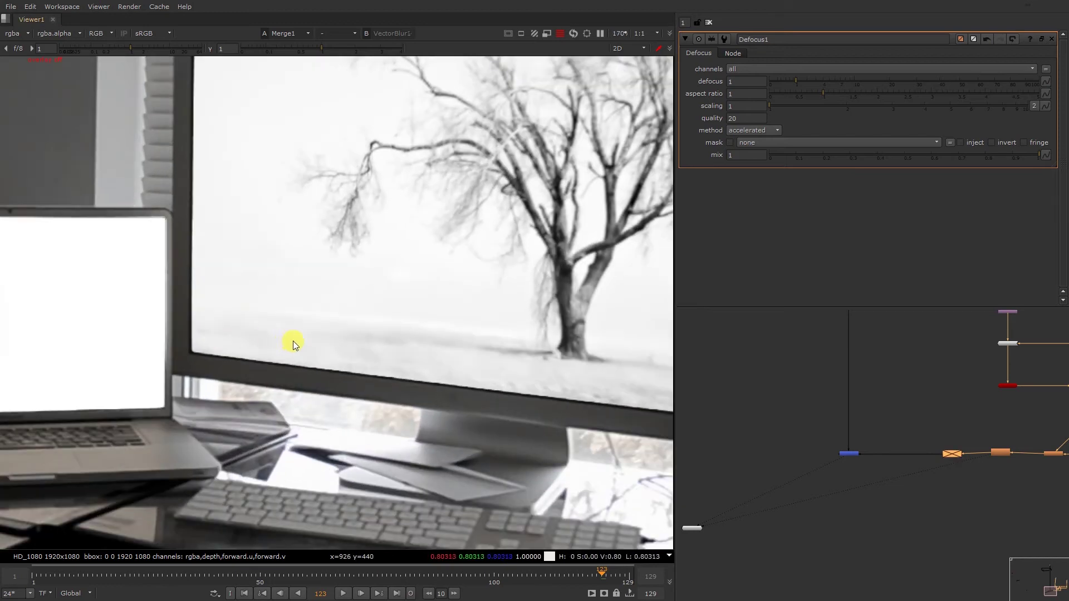
- View Keylight1's alpha channel and examine the matte edge along the monitor's lower bezel
scroll(821, 479, "down", 1)
scroll(822, 479, "down", 1)
middle_click_drag(816, 381, 869, 525)
middle_click_drag(857, 323, 891, 501)
scroll(741, 384, "up", 3)
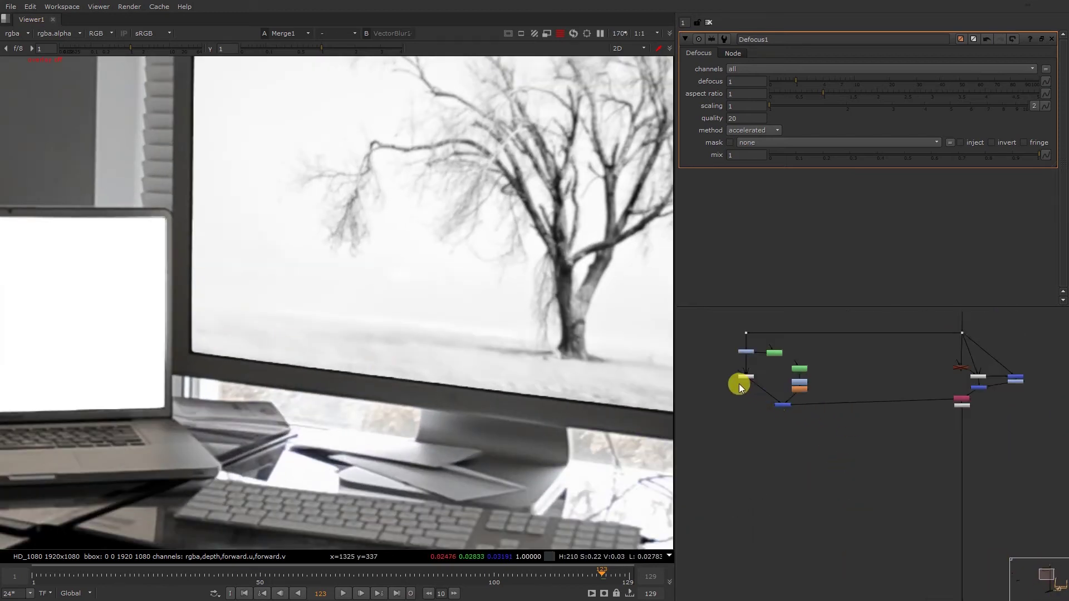
left_click(747, 375)
key("1")
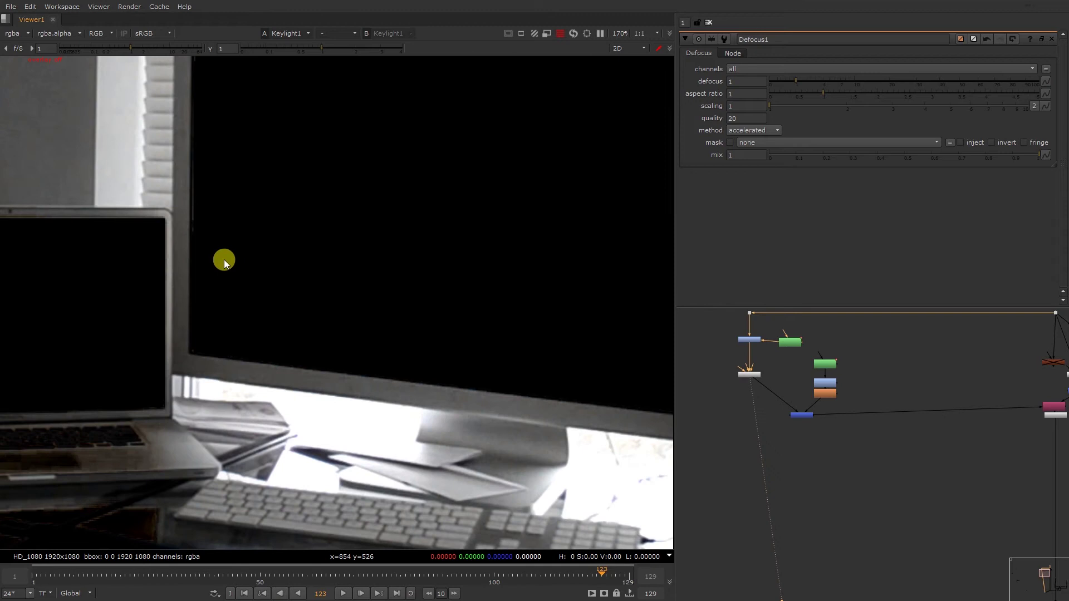
key("a")
left_click_drag(287, 337, 203, 389)
scroll(256, 370, "up", 8)
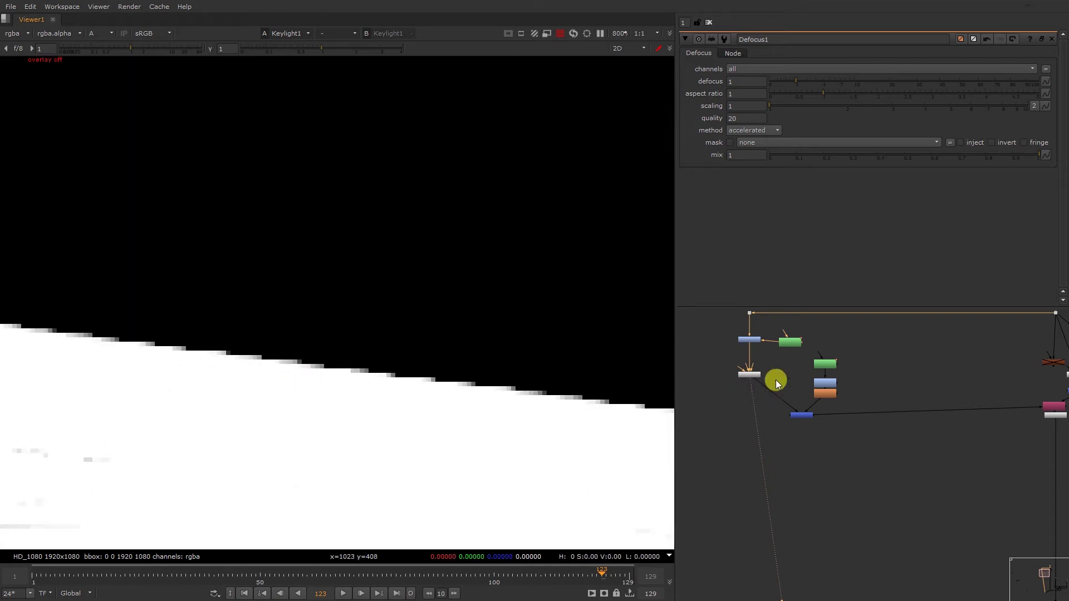
- Add a Clamp node directly after Keylight1
scroll(753, 380, "down", 1)
key("Tab")
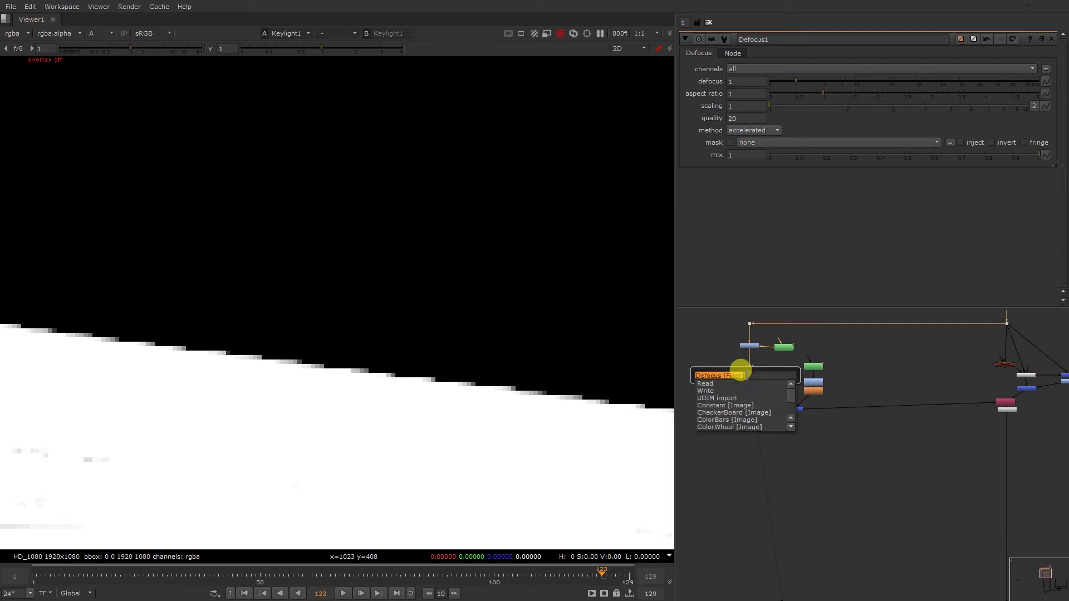
type("cla")
key("Return")
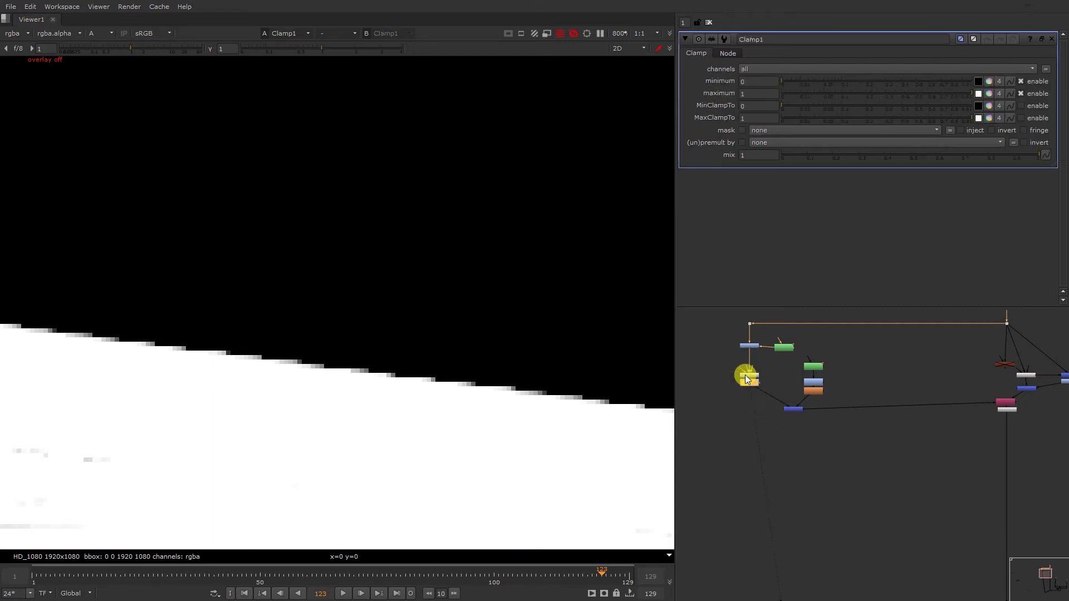
- Add a Blur node after Clamp1 and set its size to 3
key("b")
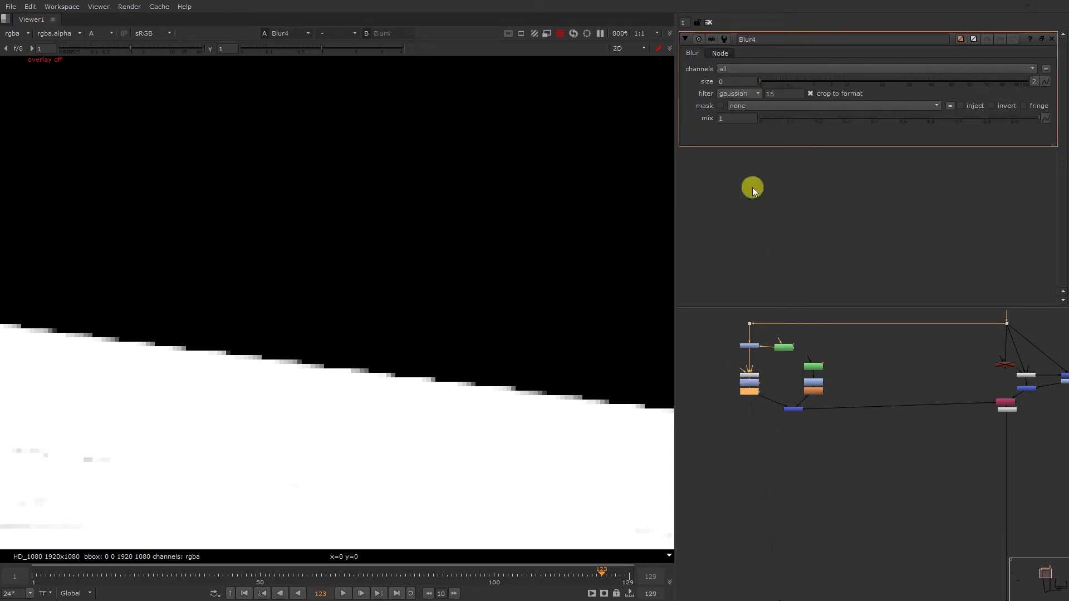
left_click(727, 81)
key("Up")
key("Up")
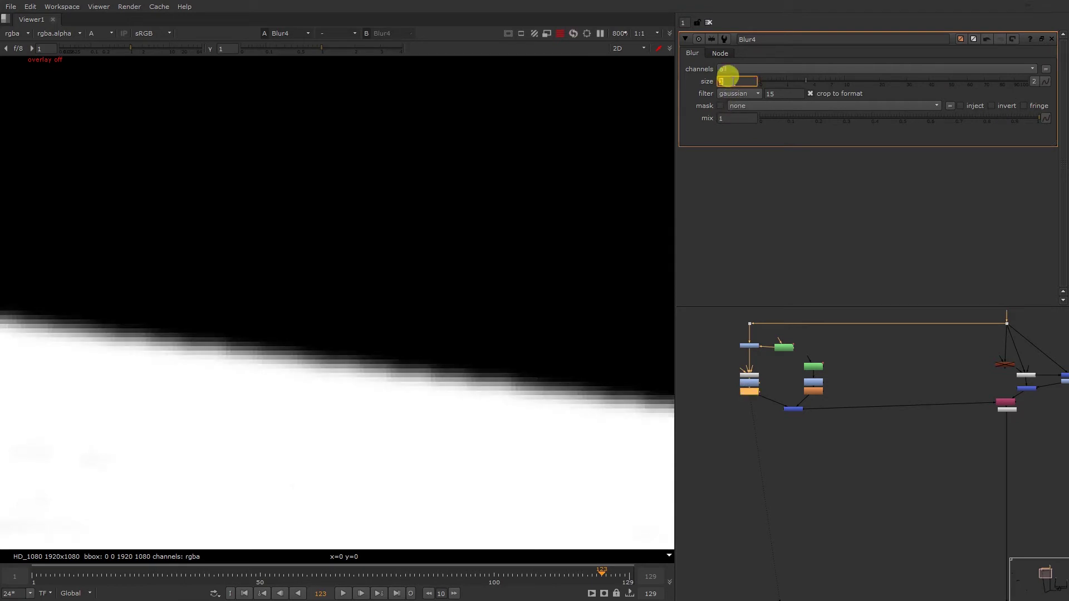
- View the colour output of Premult1 and then Merge1 to examine the softened screen edges
scroll(896, 507, "down", 3)
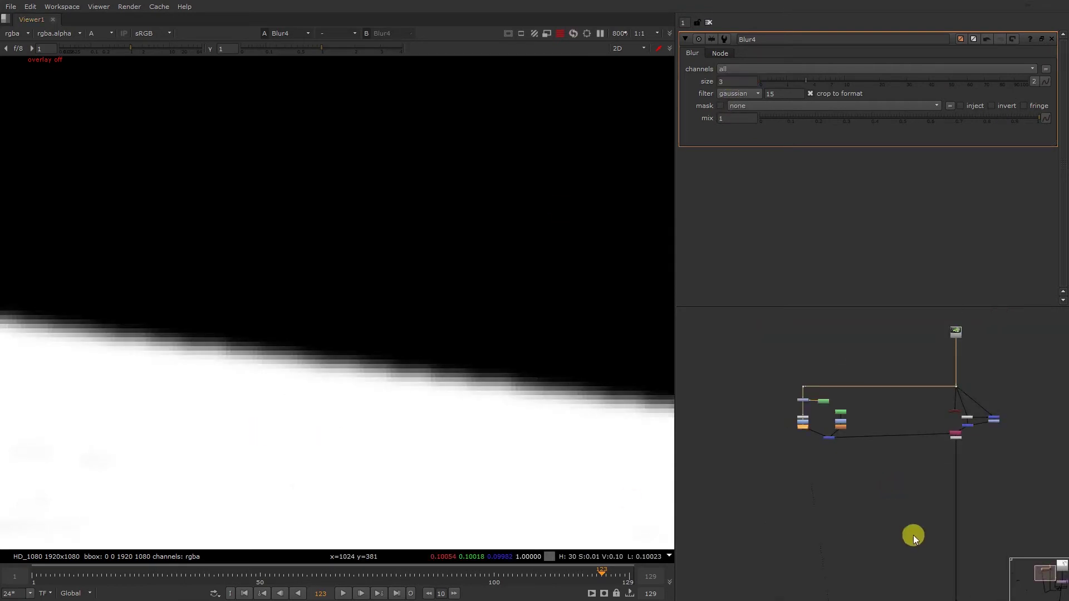
left_click_drag(931, 379, 930, 402)
key("1")
key("a")
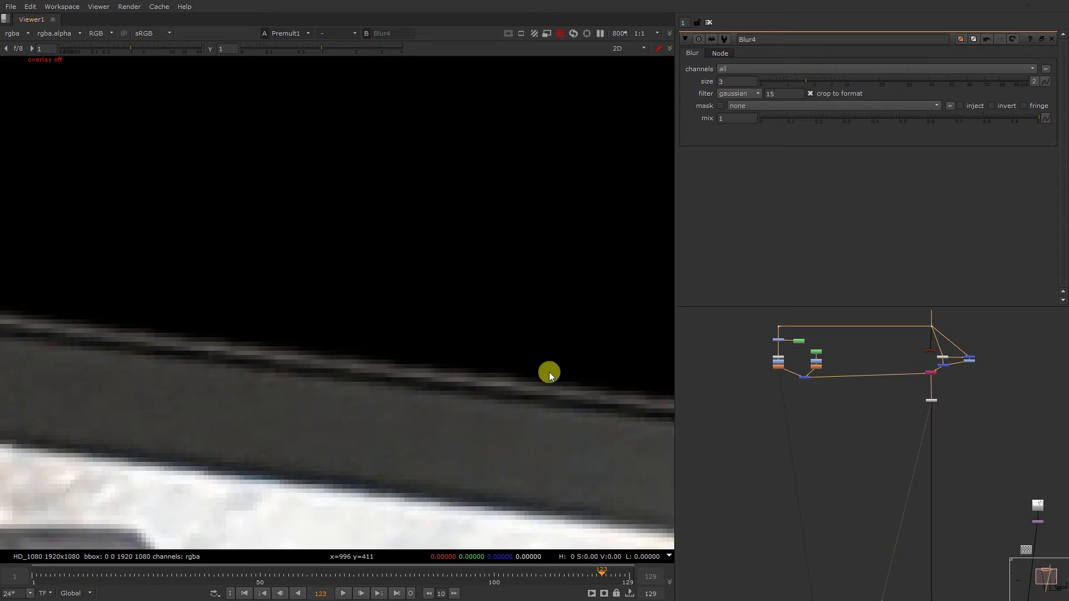
scroll(926, 482, "down", 3)
middle_click_drag(915, 596, 879, 460)
left_click_drag(877, 454, 909, 476)
key("1")
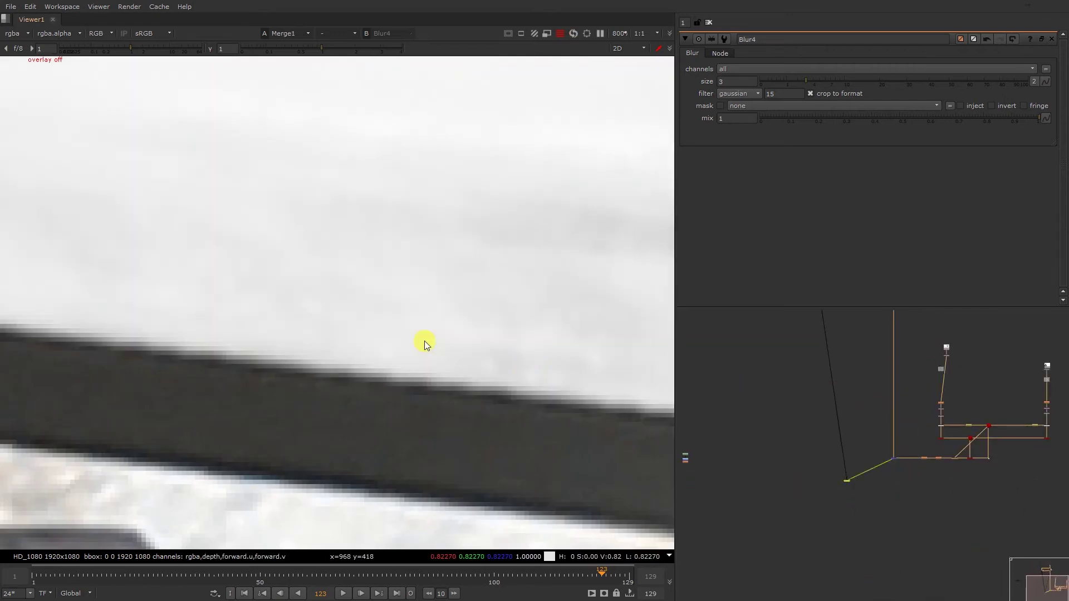
key("f")
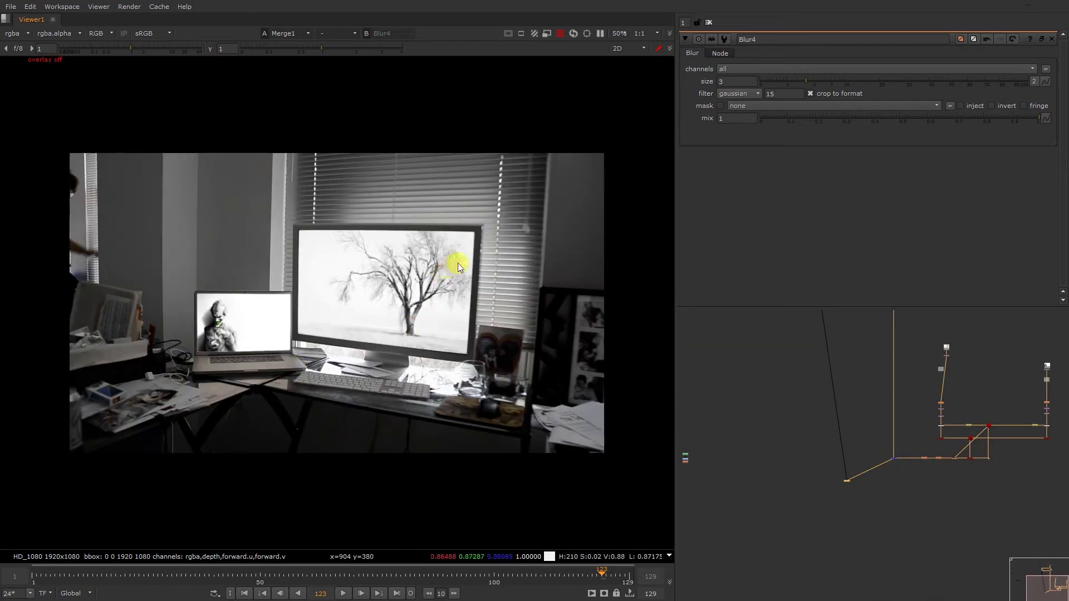
scroll(465, 257, "up", 4)
middle_click_drag(455, 267, 224, 407)
- Connect the viewer's second input to the original plate's dot and compare the plate with the Merge1 composite
middle_click_drag(865, 407, 865, 503)
scroll(849, 499, "up", 2)
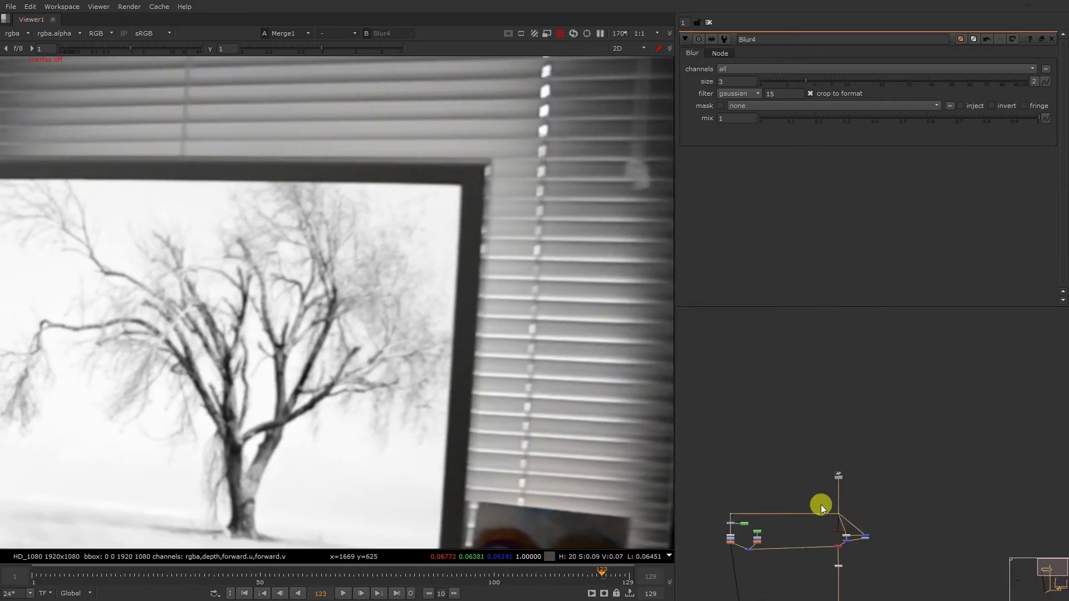
left_click_drag(821, 505, 854, 516)
key("2")
key("a")
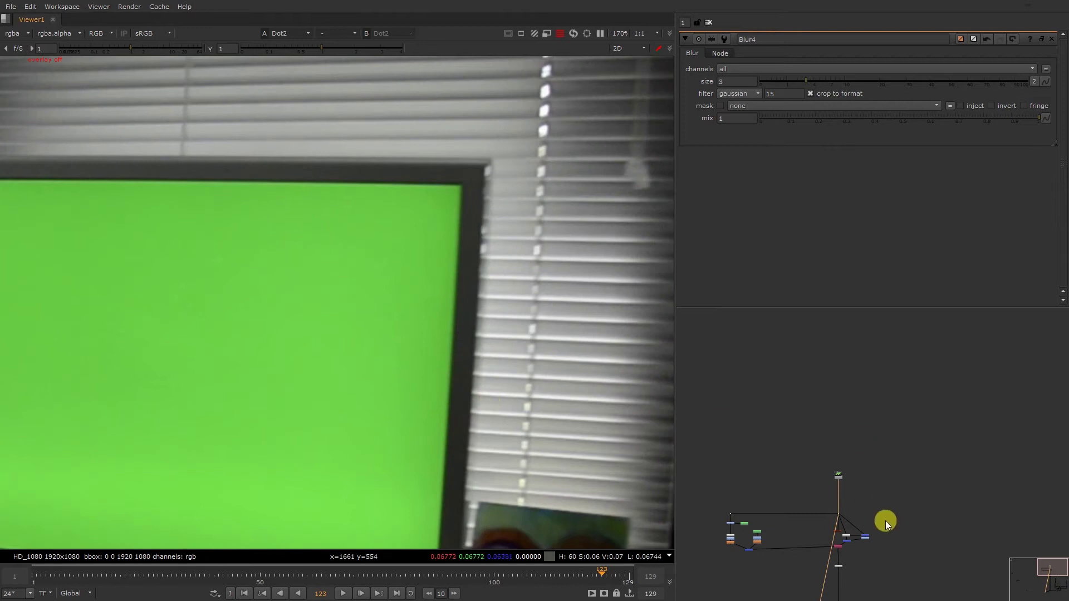
middle_click_drag(885, 520, 846, 425)
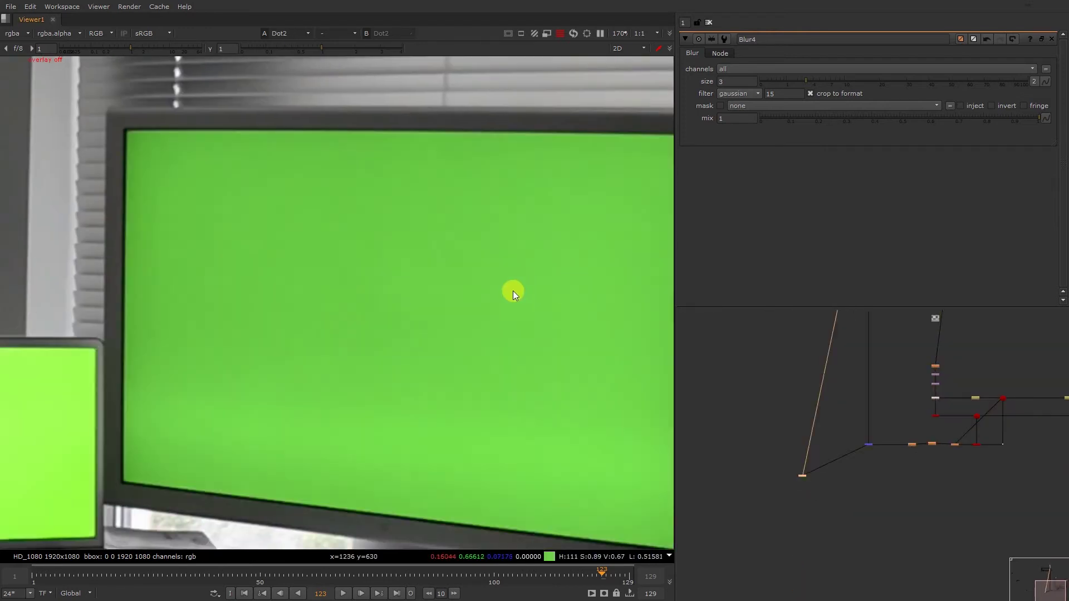
key("1")
middle_click_drag(310, 345, 465, 273)
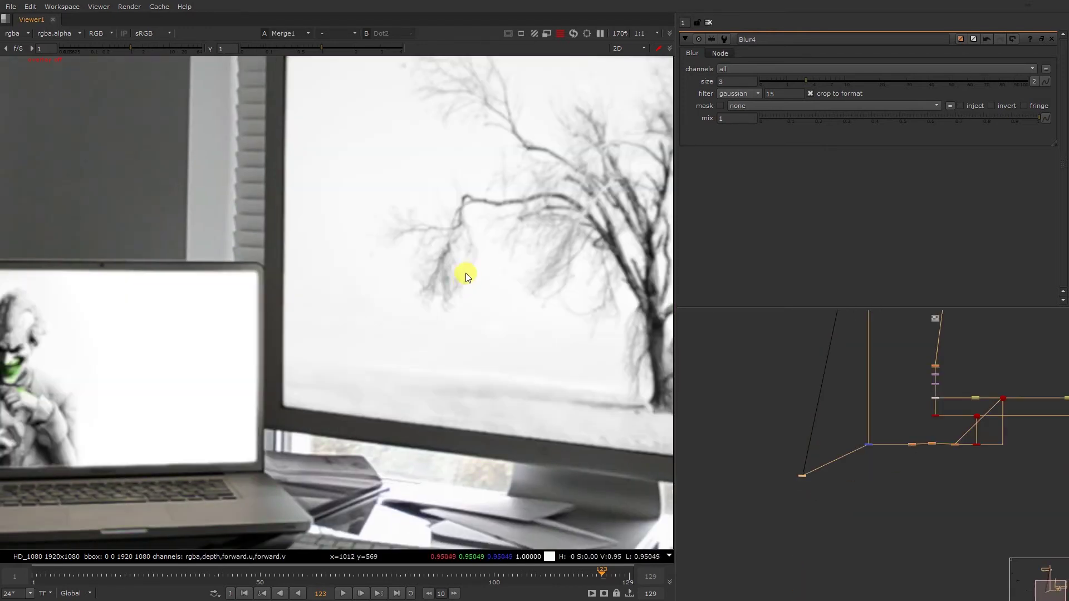
middle_click_drag(279, 365, 281, 278)
key("2")
key("1")
middle_click(414, 333)
key("2")
key("1")
key("2")
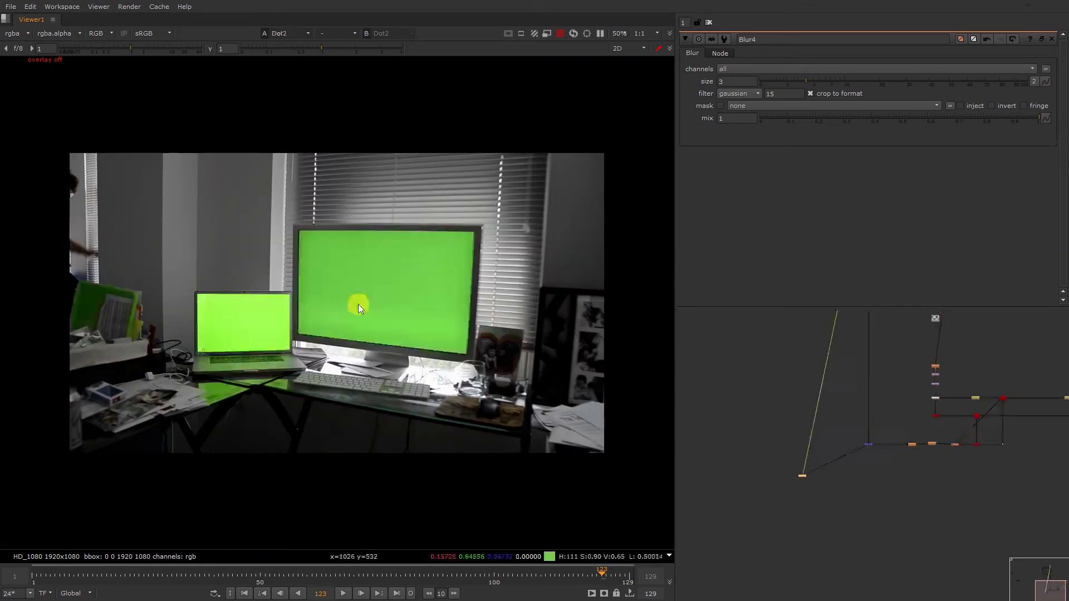
key("1")
key("2")
key("2")
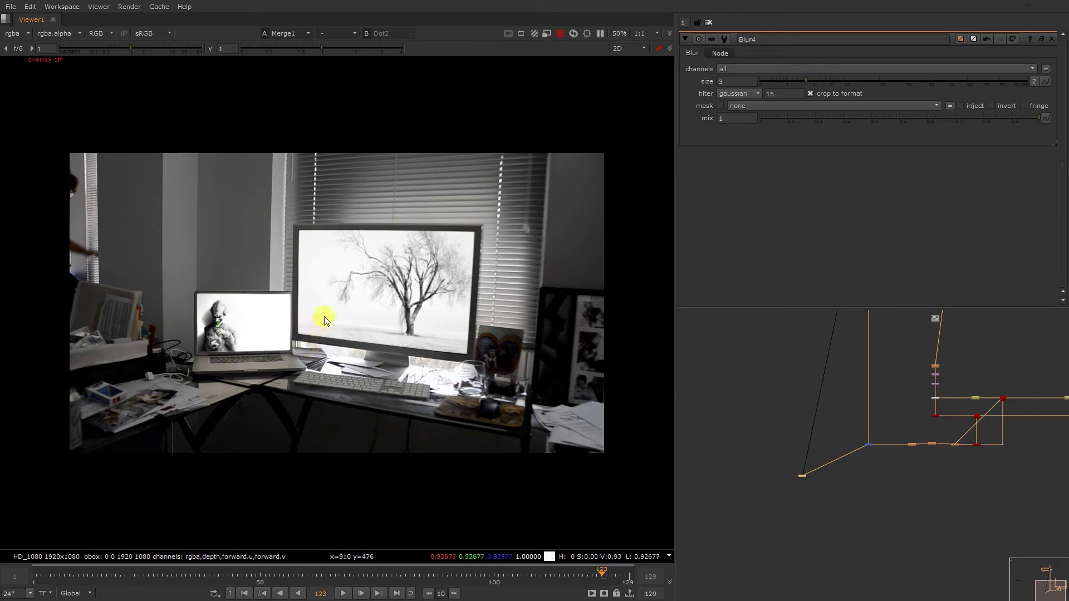
scroll(233, 309, "up", 5)
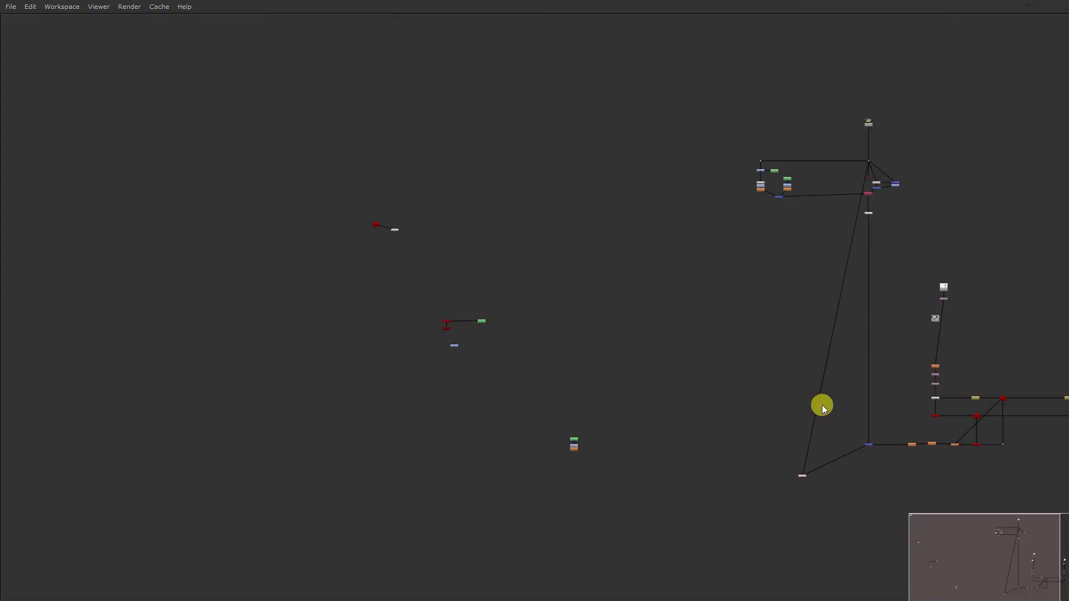
- Maximize the node graph, add a Merge node beside Premult1, and connect its B input to Premult1
key("space")
scroll(868, 279, "up", 4)
scroll(822, 302, "up", 5)
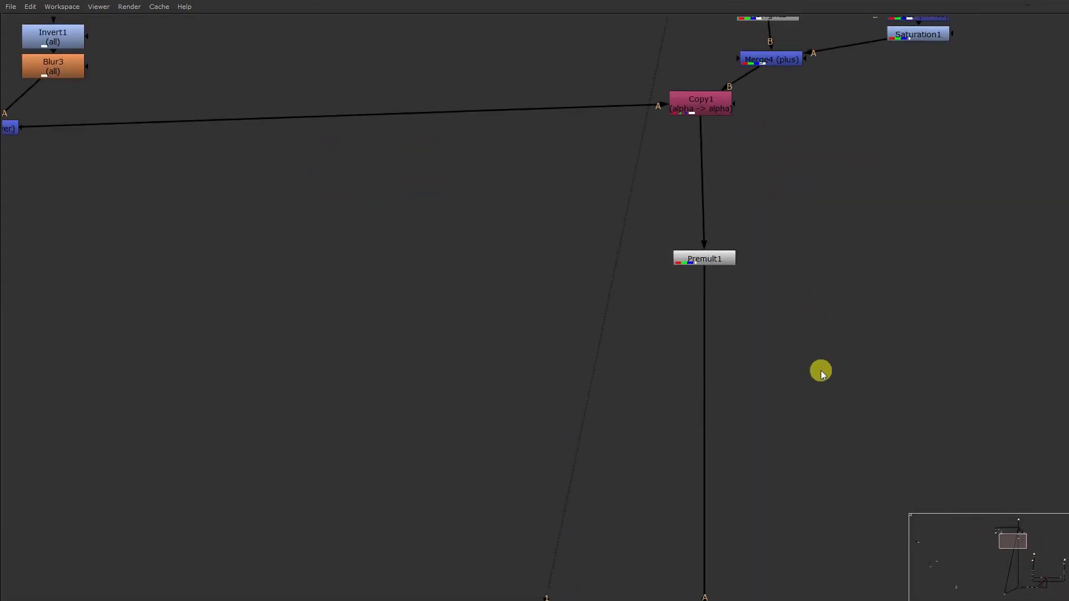
key("Tab")
left_click(838, 314)
key("m")
left_click_drag(840, 324, 713, 261)
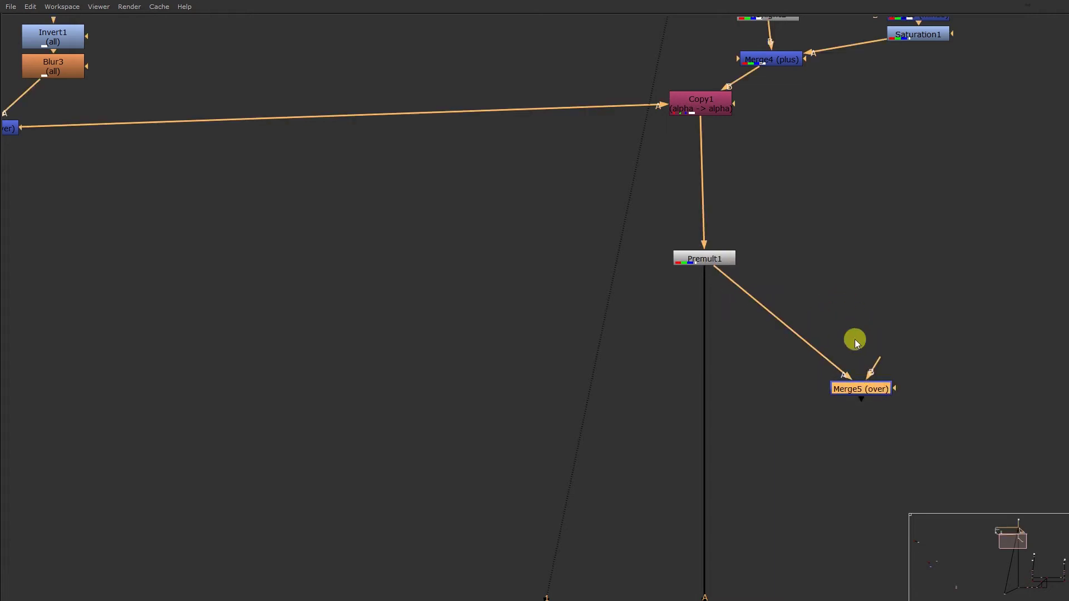
left_click(815, 334)
left_click_drag(873, 362, 722, 273)
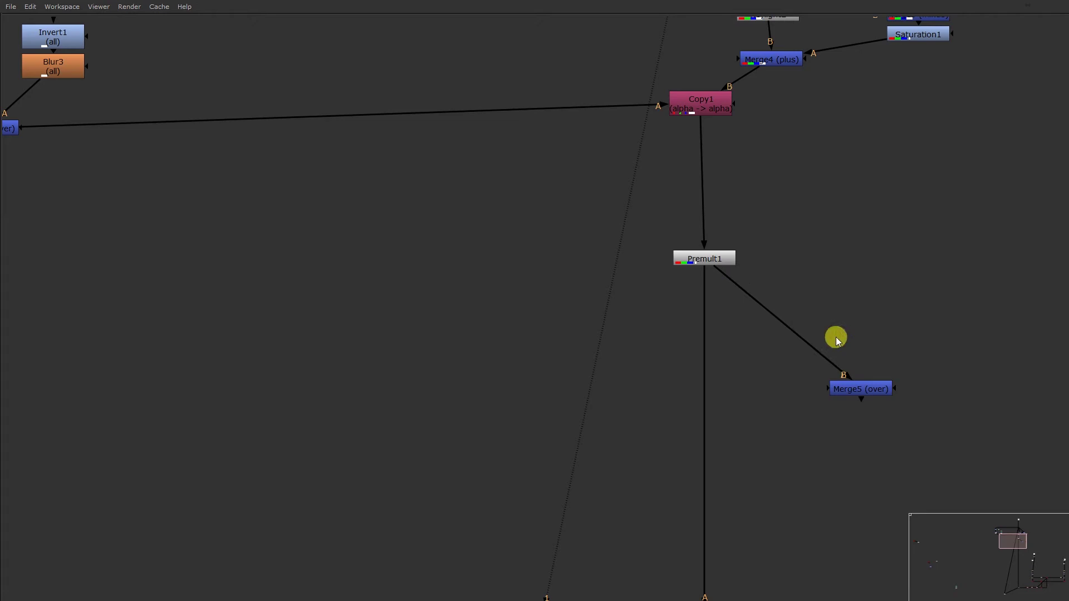
- Add a Dot fed by Premult1 and route it into the new merge's A input
key("period")
left_click_drag(836, 337, 917, 305)
left_click(864, 334)
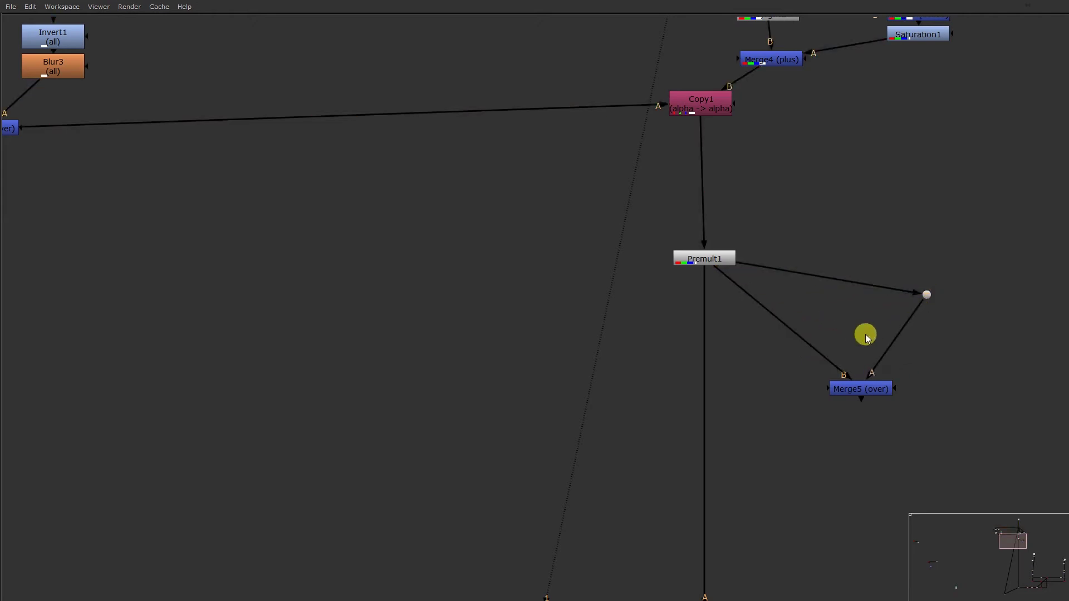
- Insert a FilterErode node between the Dot and Merge5's A input
key("Tab")
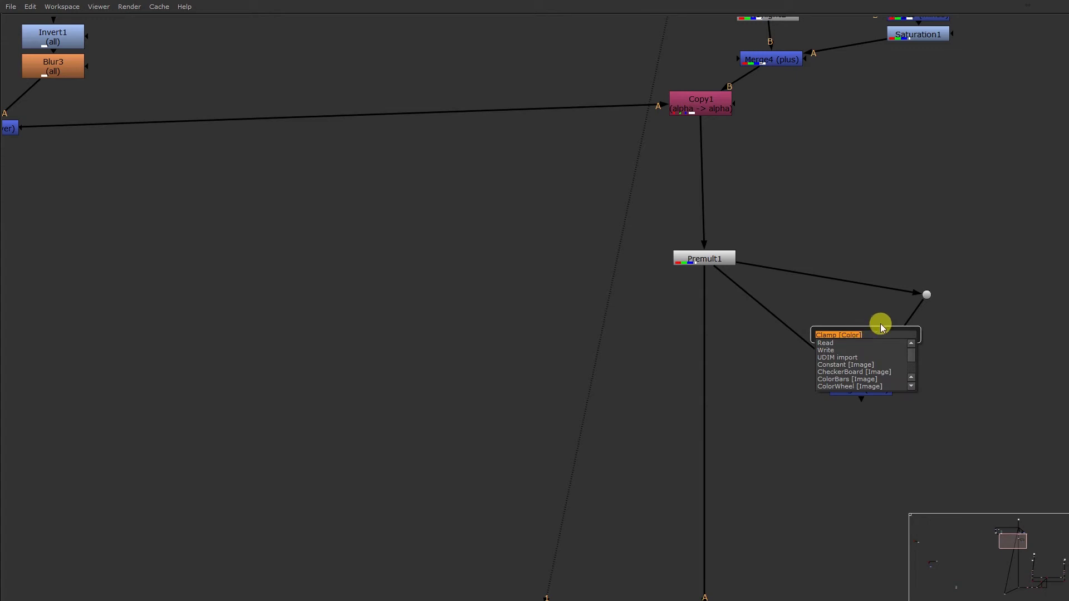
type("fi")
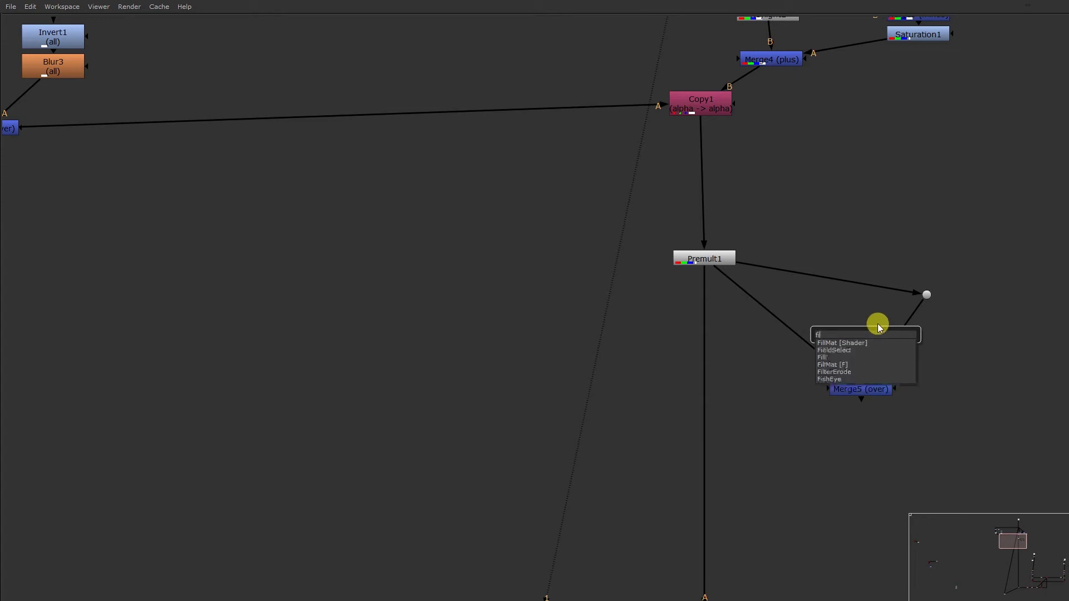
key("BackSpace")
key("BackSpace")
type("ero")
key("Down")
key("Down")
key("Return")
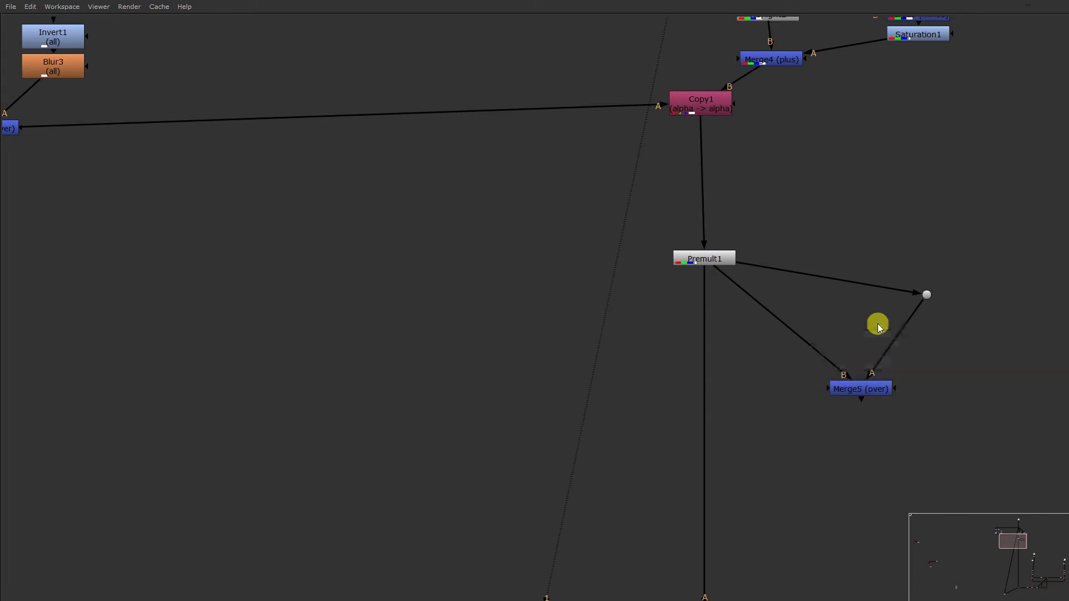
left_click_drag(873, 339, 898, 338)
- Set the Merge5 operation to xor and view its alpha to examine the screen-edge outline
key("1")
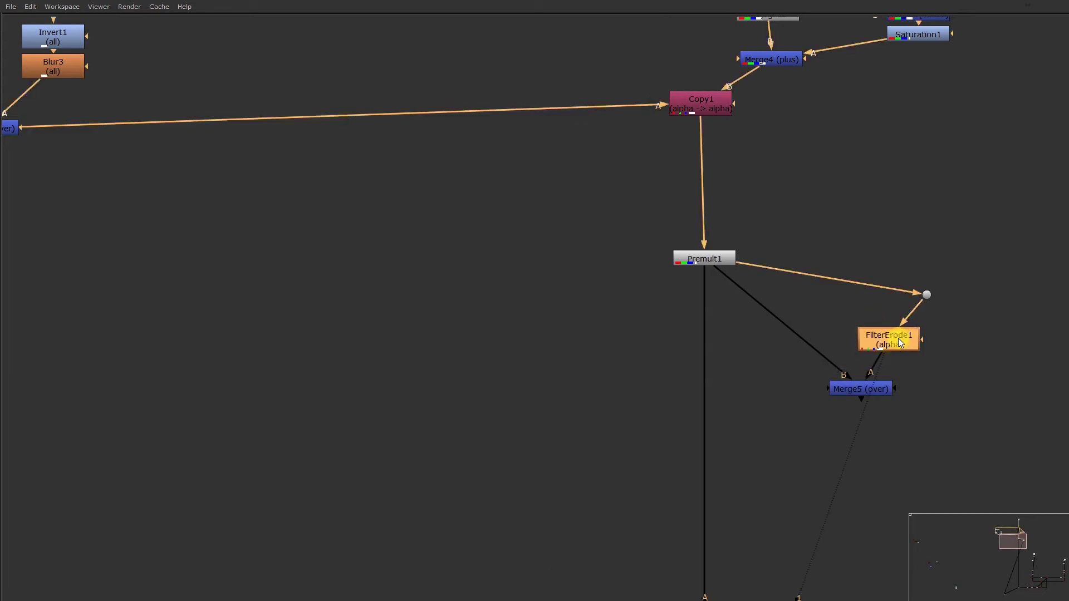
double_click(868, 387)
key("1")
key("space")
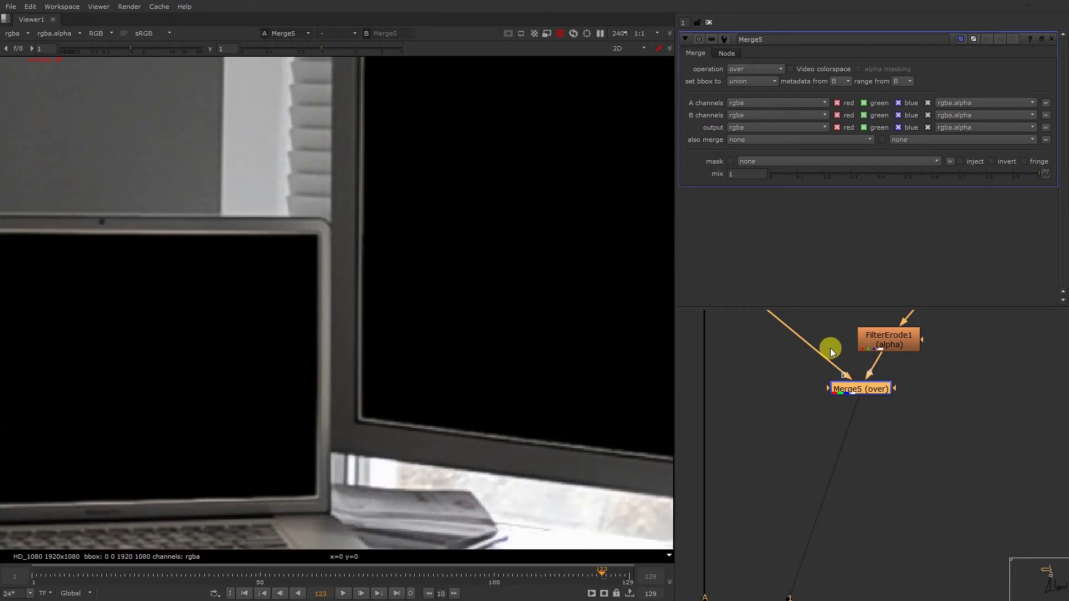
left_click(756, 69)
left_click(757, 313)
scroll(527, 309, "down", 5)
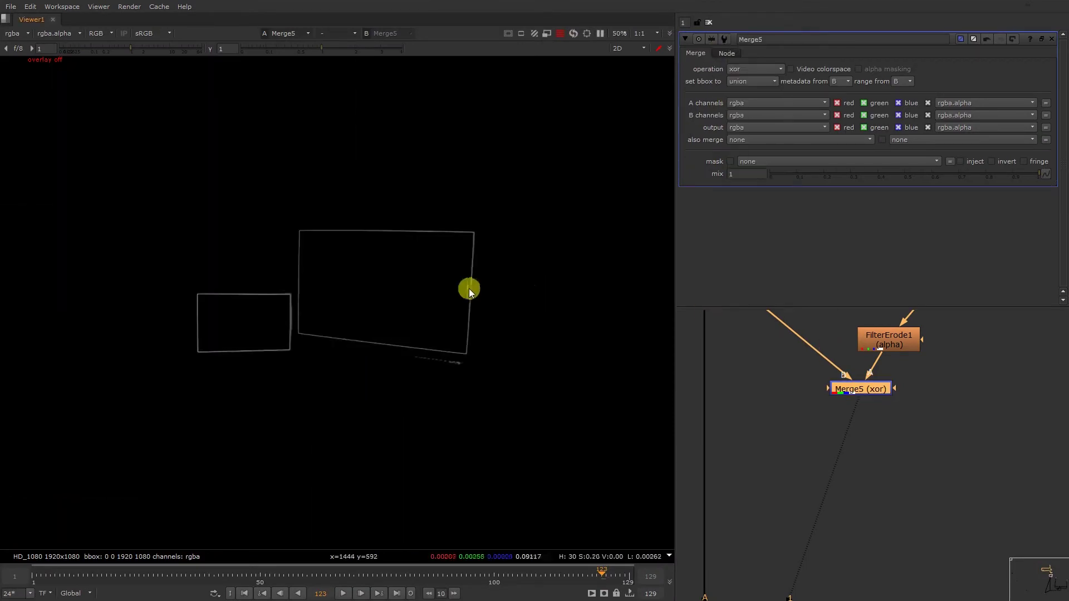
key("a")
scroll(289, 331, "up", 10)
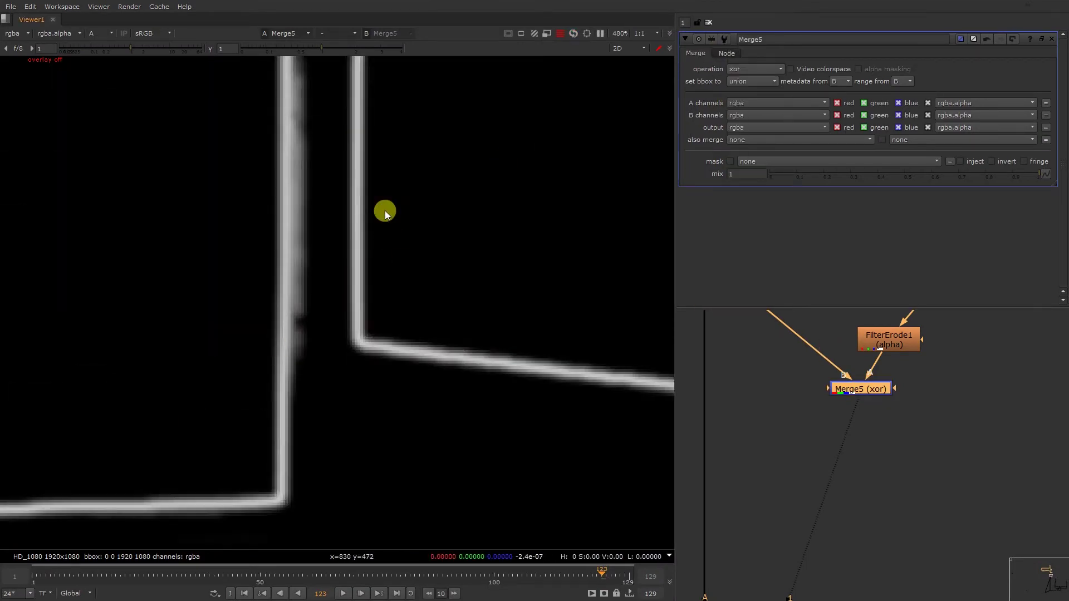
- Insert a Grade node below Premult1 and connect its mask input to Merge5
double_click(904, 345)
middle_click_drag(731, 346, 846, 430)
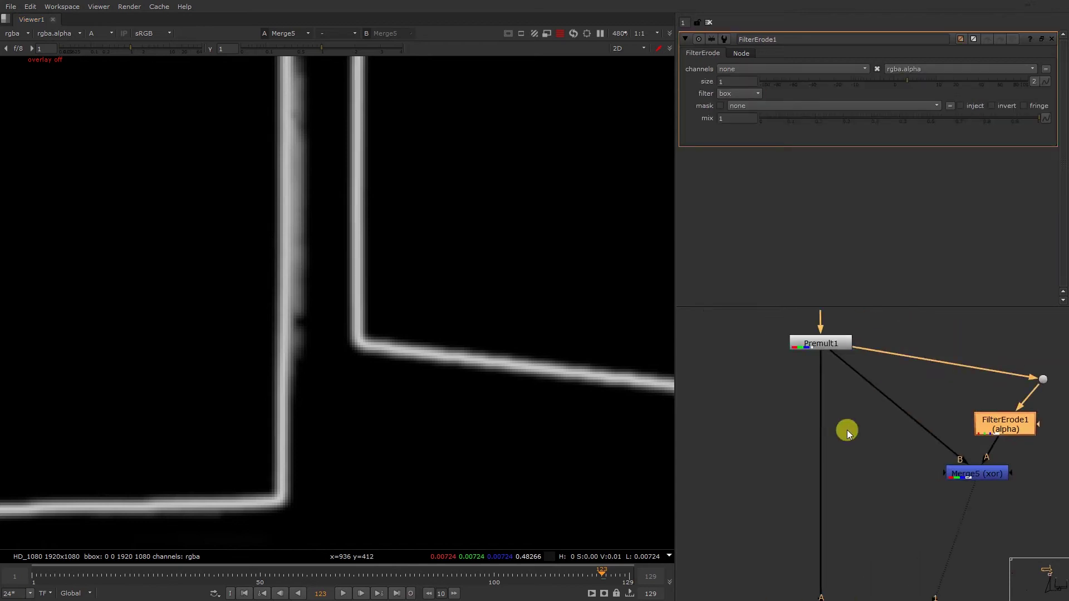
left_click(837, 462)
key("g")
scroll(846, 470, "down", 3)
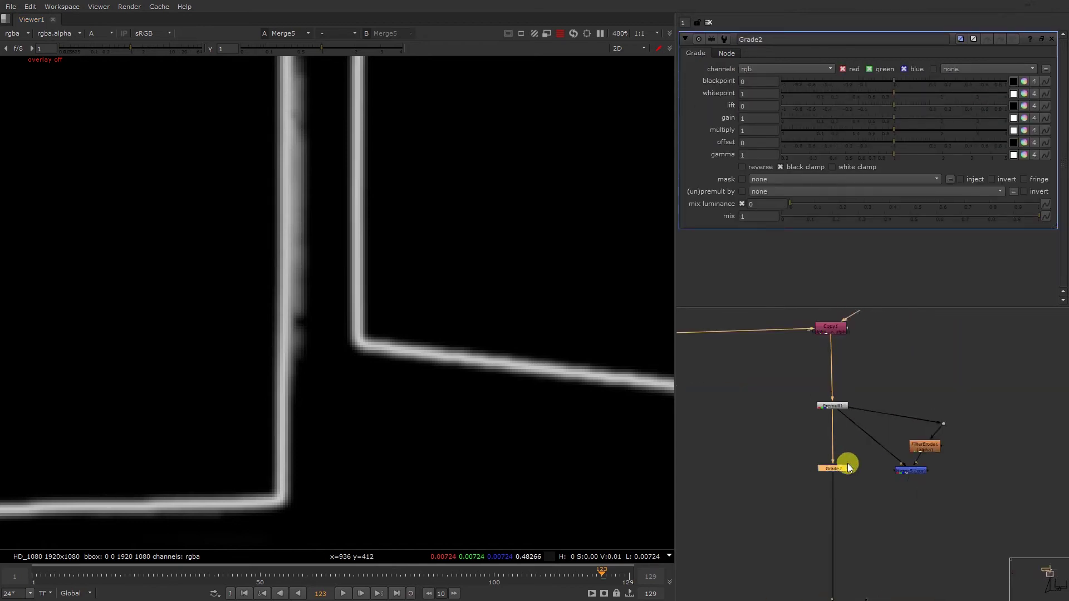
left_click_drag(850, 470, 936, 479)
- View the Merge1 composite in full colour to examine the screen edges
scroll(913, 485, "down", 6)
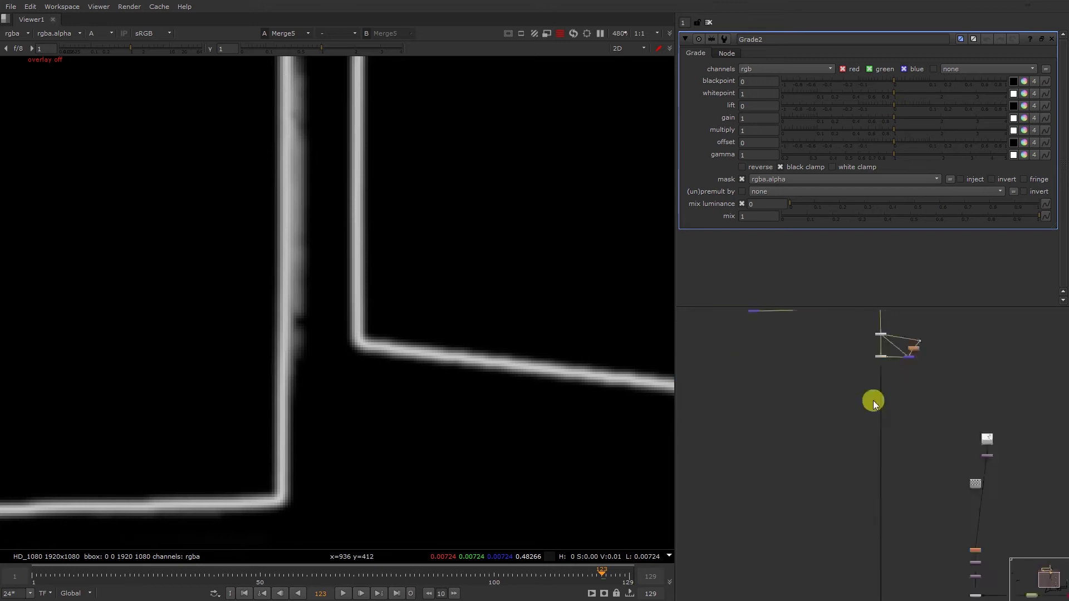
middle_click_drag(873, 400, 881, 299)
middle_click_drag(933, 566, 949, 486)
left_click_drag(852, 534, 881, 581)
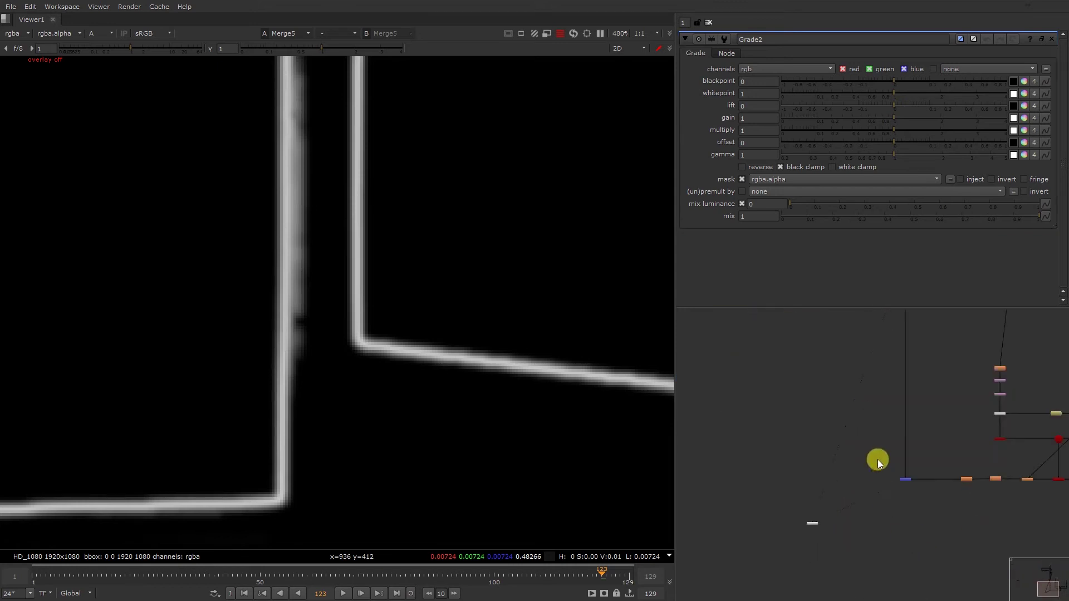
key("1")
key("a")
scroll(765, 437, "down", 6)
middle_click_drag(811, 338, 836, 459)
scroll(836, 458, "up", 1)
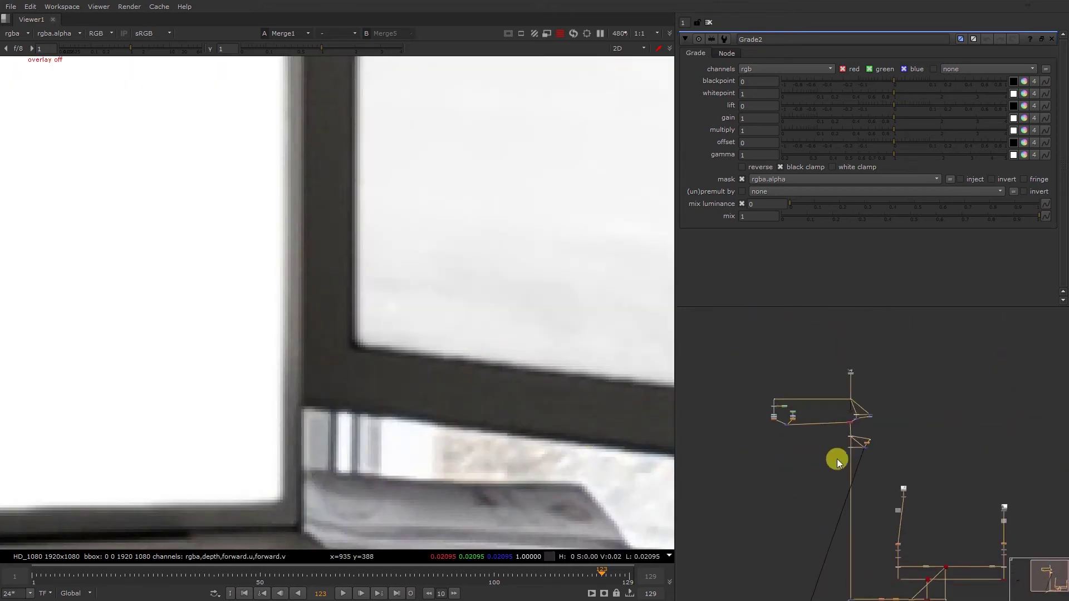
- Lower the Grade2 gain to 0.12 and set the FilterErode1 size to -20.5
scroll(837, 459, "up", 4)
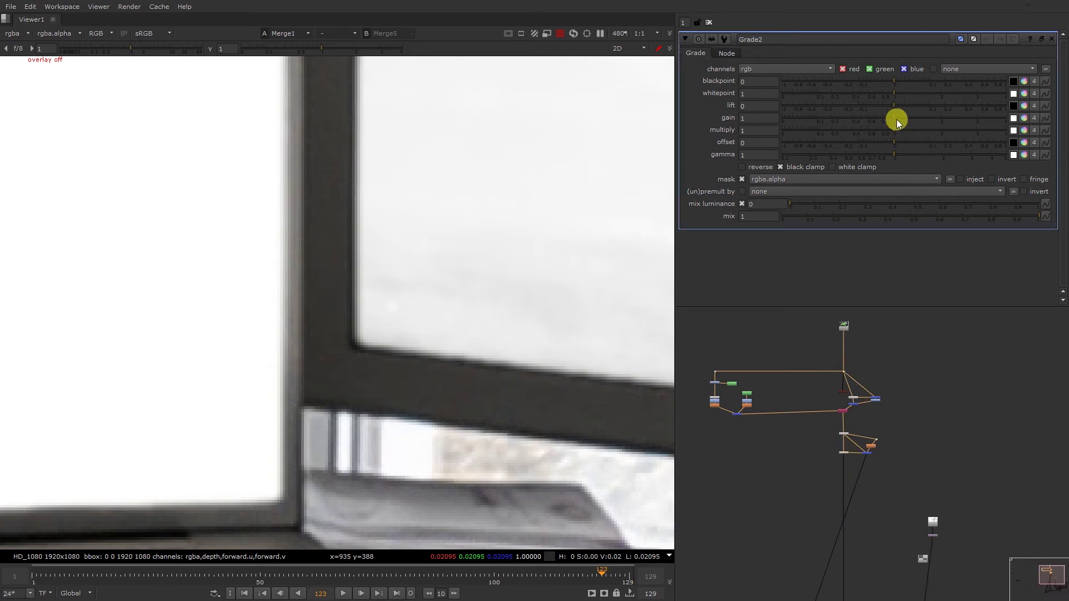
left_click_drag(889, 117, 823, 119)
scroll(869, 442, "up", 4)
double_click(873, 449)
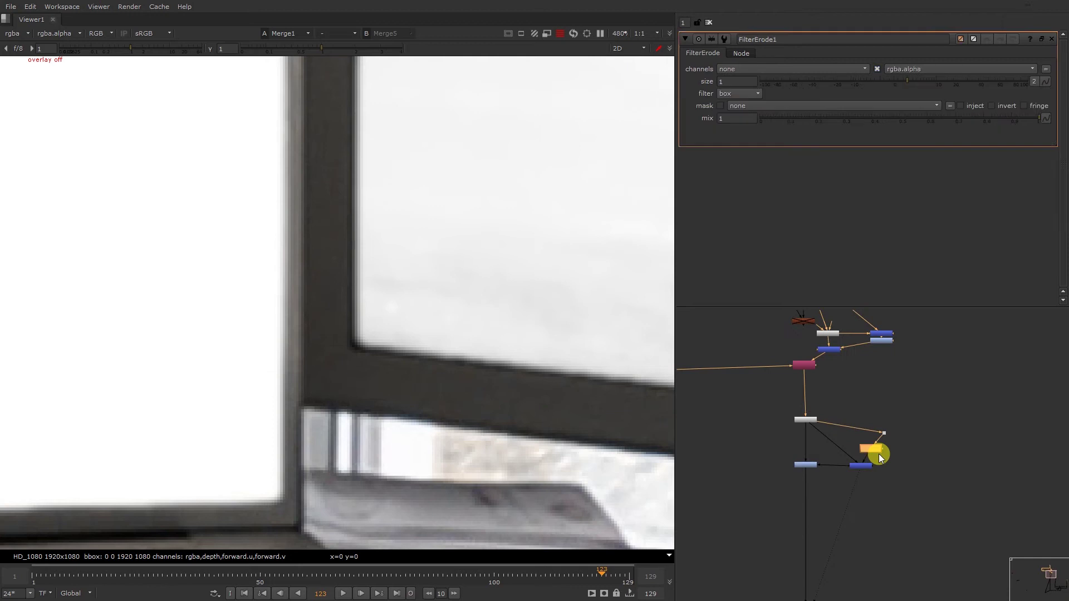
left_click_drag(897, 79, 826, 78)
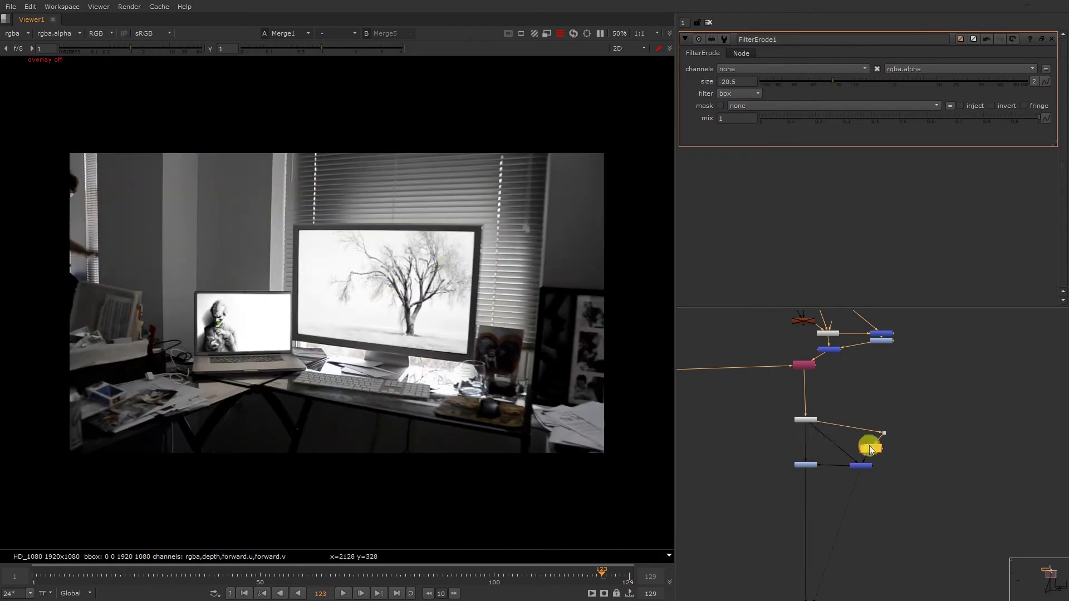
- Insert a second FilterErode node between Premult1 and Merge5's B input and set its size to 4.4
left_click(840, 444)
key("Tab")
type("er")
left_click(826, 461)
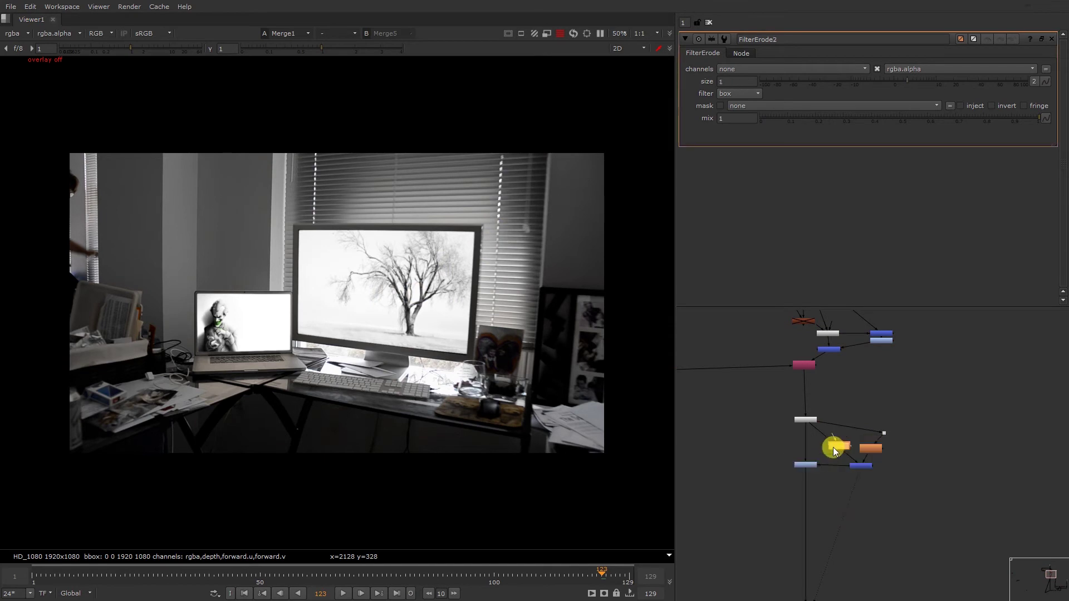
left_click_drag(833, 447, 834, 447)
mouse_move(912, 85)
left_mouse_down()
mouse_move(936, 83)
mouse_move(921, 83)
left_mouse_up()
- Disable and re-enable Grade2 to compare the laptop screen's lower edge with and without the edge darkening
scroll(219, 358, "up", 12)
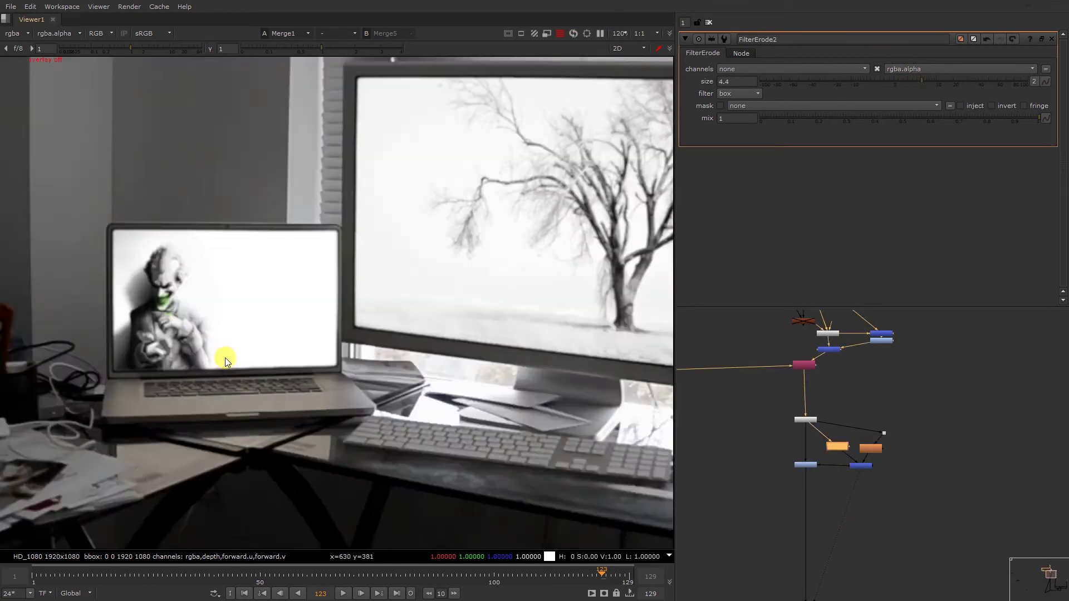
left_click_drag(765, 457, 834, 492)
key("d")
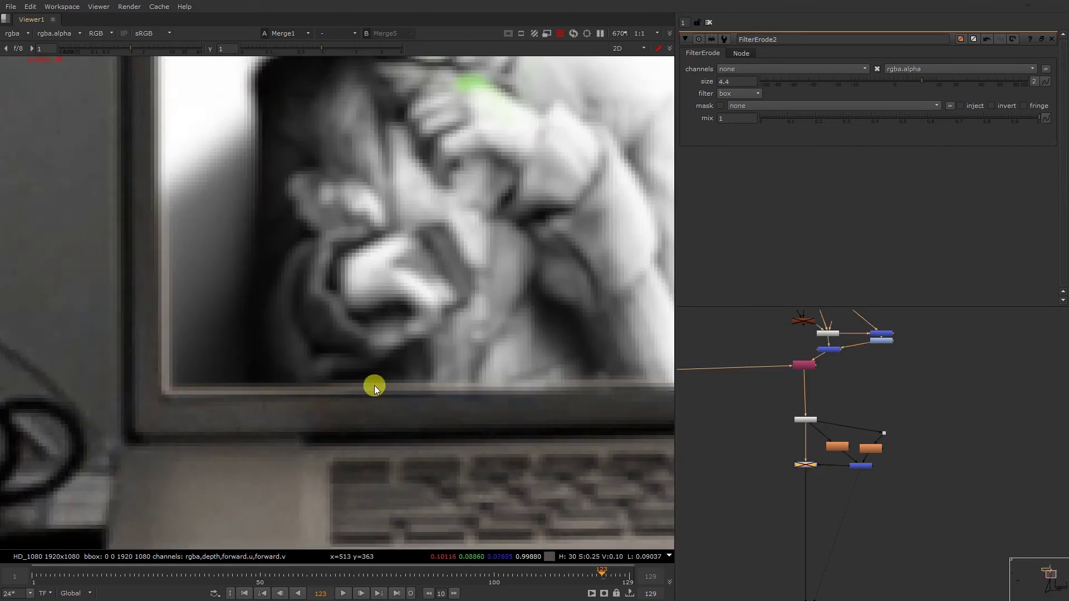
key("d")
middle_click_drag(378, 379, 374, 379)
key("d")
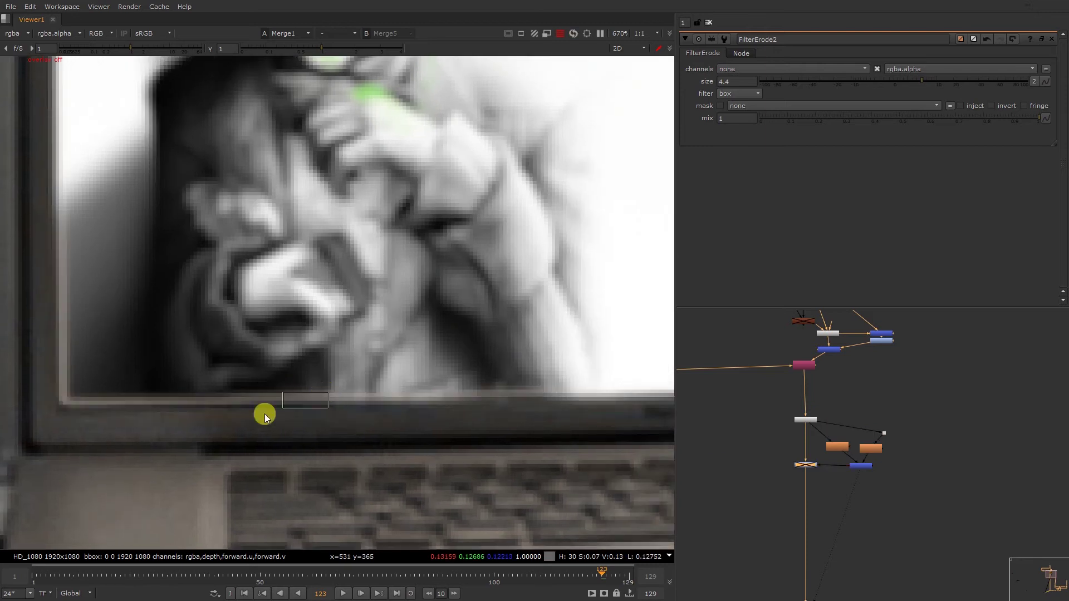
key("d")
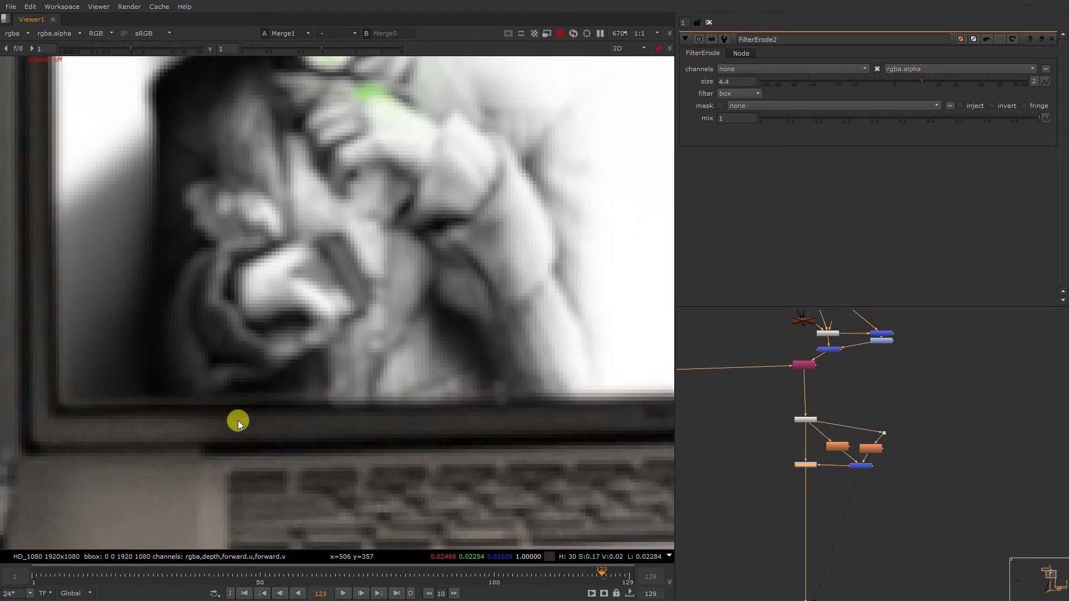
- Set the FilterErode2 size to 1.3 and the Grade2 gain to 0.07
left_click(837, 449)
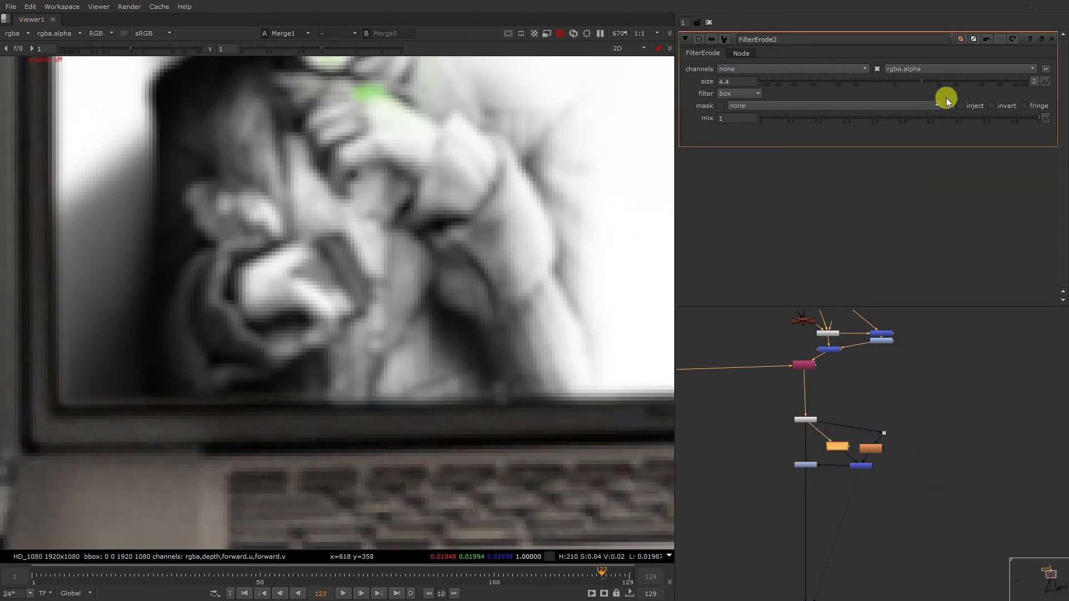
left_click_drag(916, 78, 909, 79)
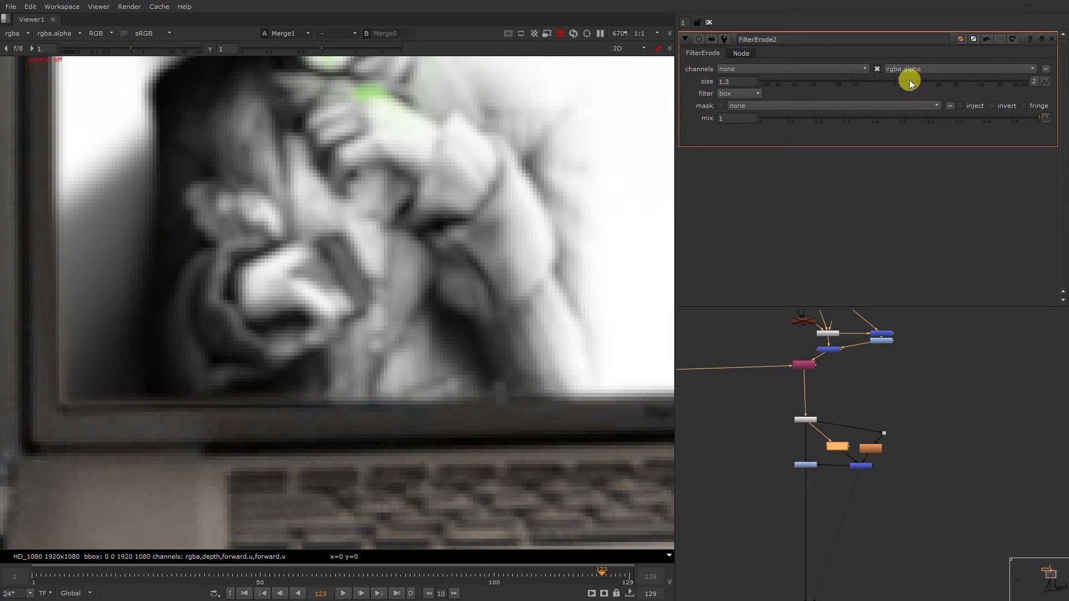
double_click(811, 466)
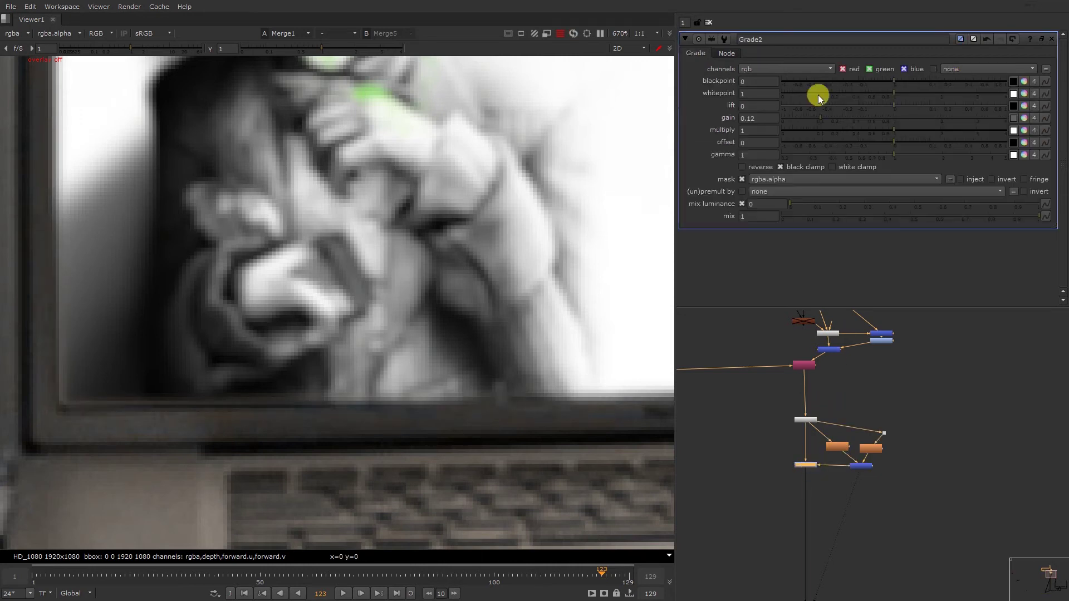
left_click_drag(802, 116, 810, 116)
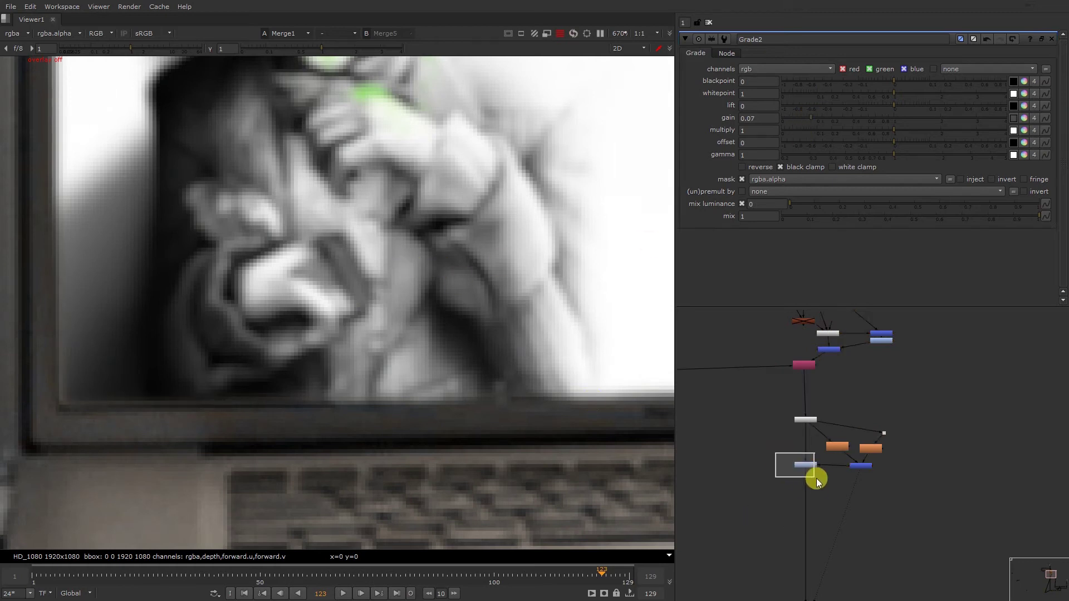
- Toggle Grade2 off and on repeatedly to compare the laptop and monitor edges, both close up and in the full frame
key("d")
key("d")
key("f")
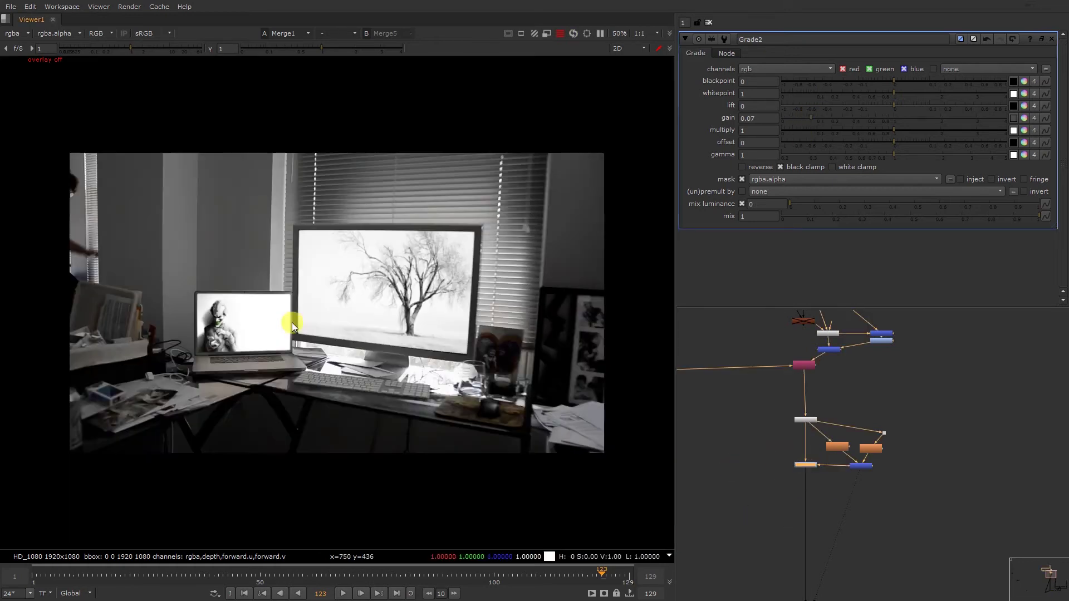
scroll(298, 316, "up", 5)
key("d")
key("d")
key("d")
key("d")
key("d")
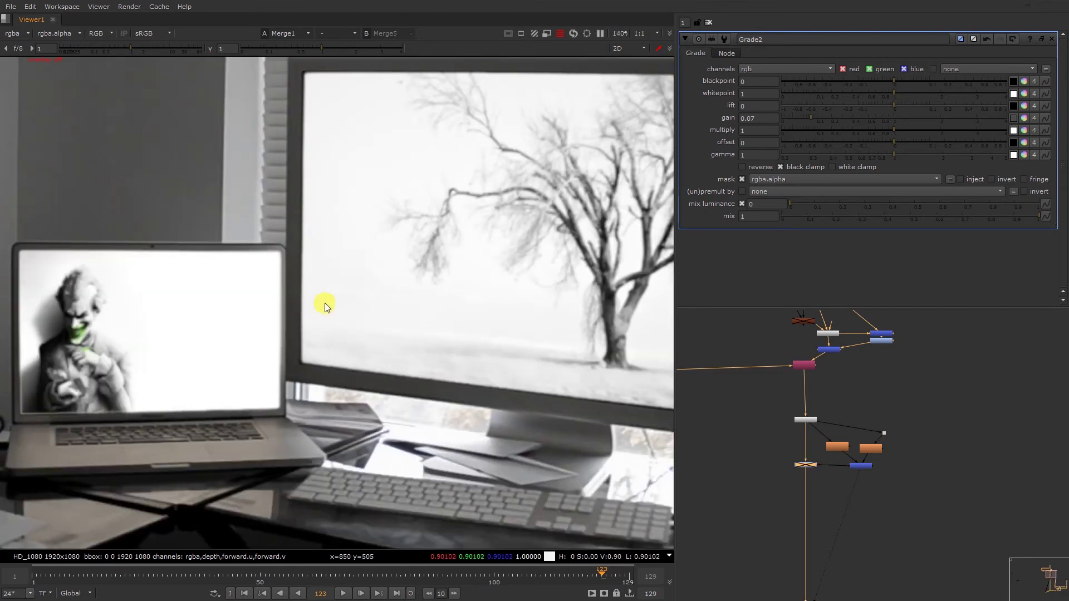
key("d")
scroll(290, 307, "up", 5)
key("d")
key("d")
key("d")
key("d")
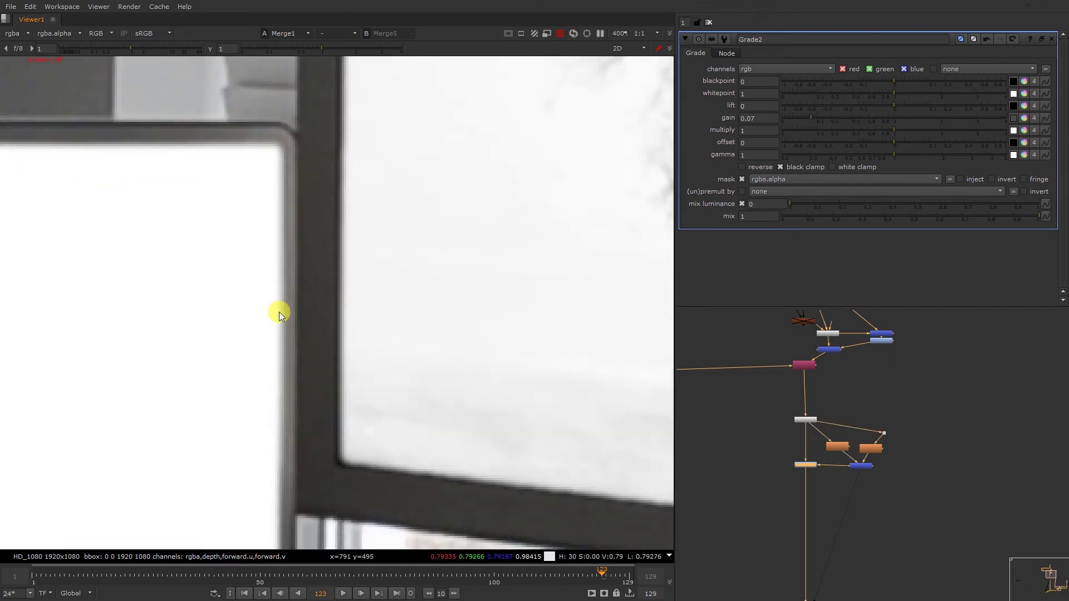
key("h")
key("d")
key("d")
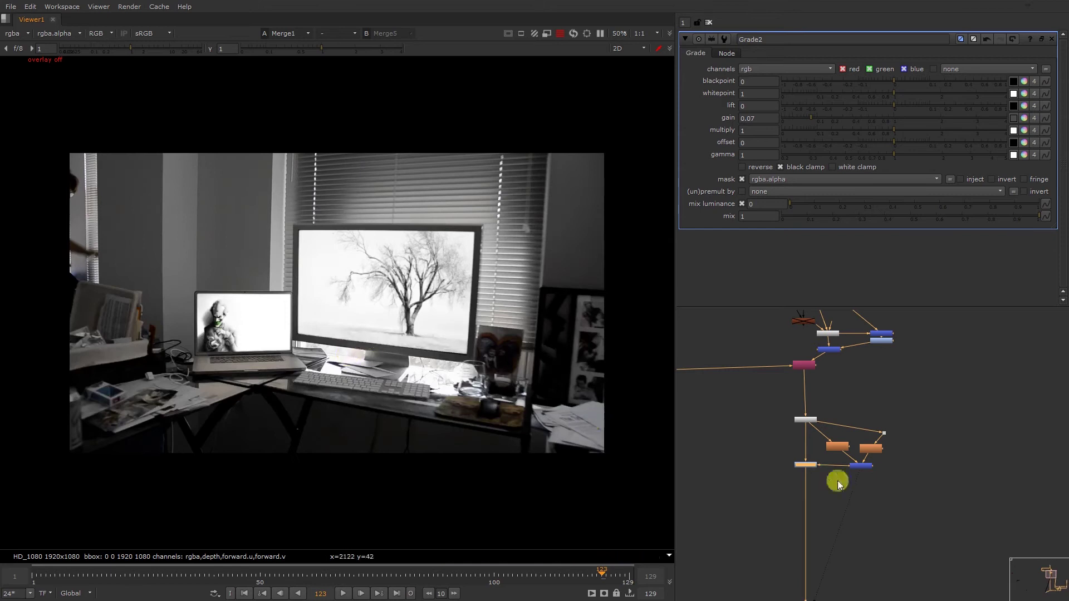
- View the alpha of Merge5 and examine the edge matte around both screens
scroll(838, 478, "down", 3)
scroll(837, 474, "up", 3)
left_click(851, 477)
key("1")
key("a")
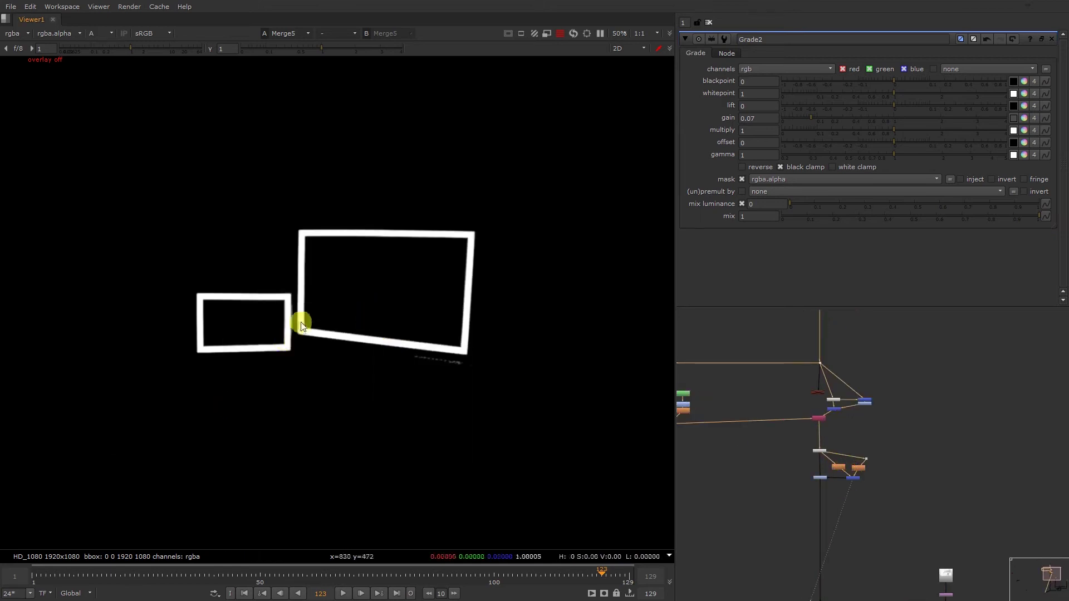
scroll(303, 319, "up", 6)
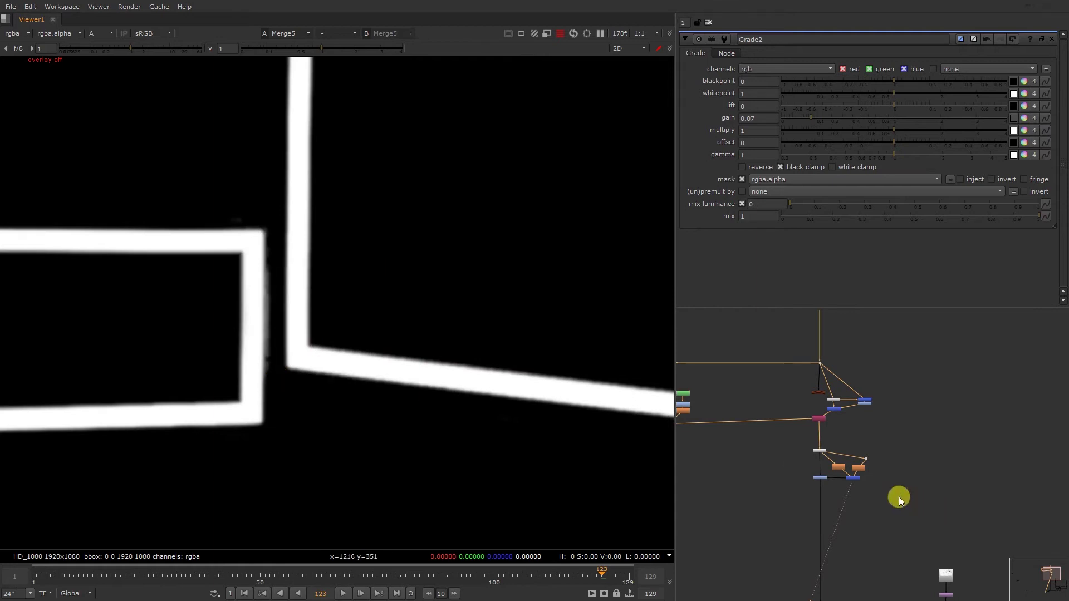
scroll(824, 480, "up", 2)
- View the Grade2 output in alpha and colour and examine the bezels around the monitor and laptop
left_click(823, 481)
key("1")
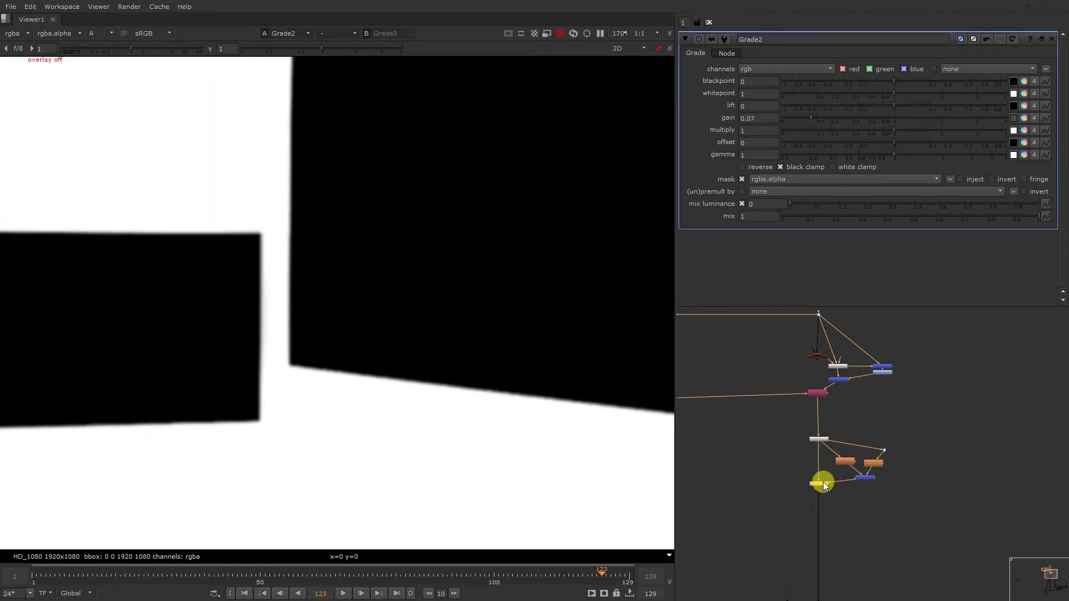
key("a")
left_click(872, 501)
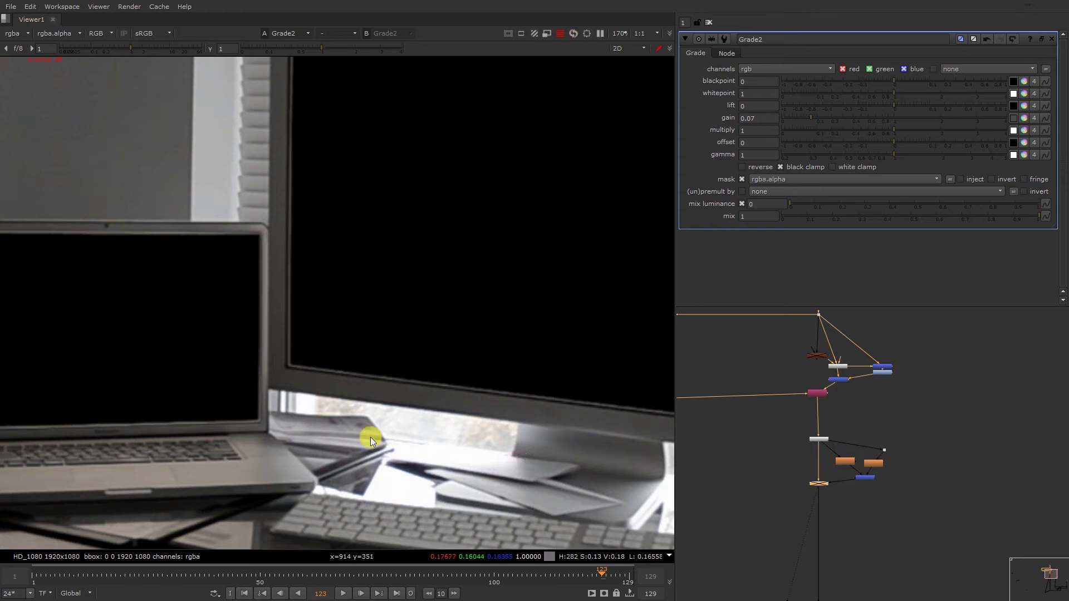
middle_click_drag(372, 269, 296, 386)
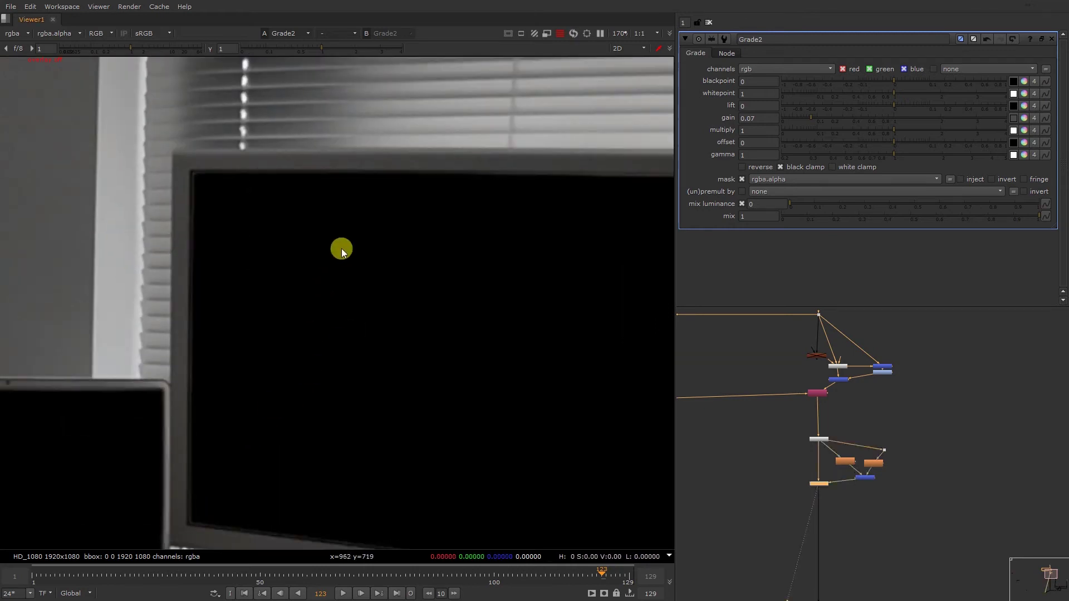
middle_click_drag(466, 254, 135, 173)
middle_click_drag(332, 225, 607, 100)
middle_click_drag(139, 290, 417, 204)
- View the Merge1 composite again to check the laptop screen, then return to the Grade2 node group
middle_click_drag(789, 561, 796, 323)
middle_click_drag(793, 596, 758, 304)
left_click(764, 457)
key("1")
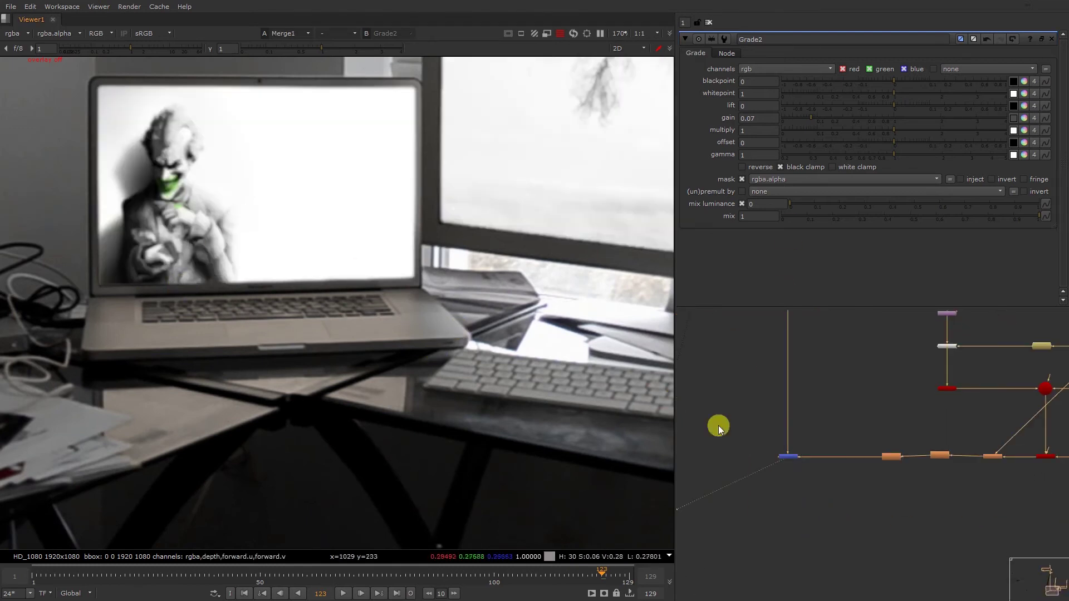
middle_click_drag(799, 430, 822, 579)
middle_click_drag(783, 315, 783, 443)
middle_click_drag(780, 378, 790, 461)
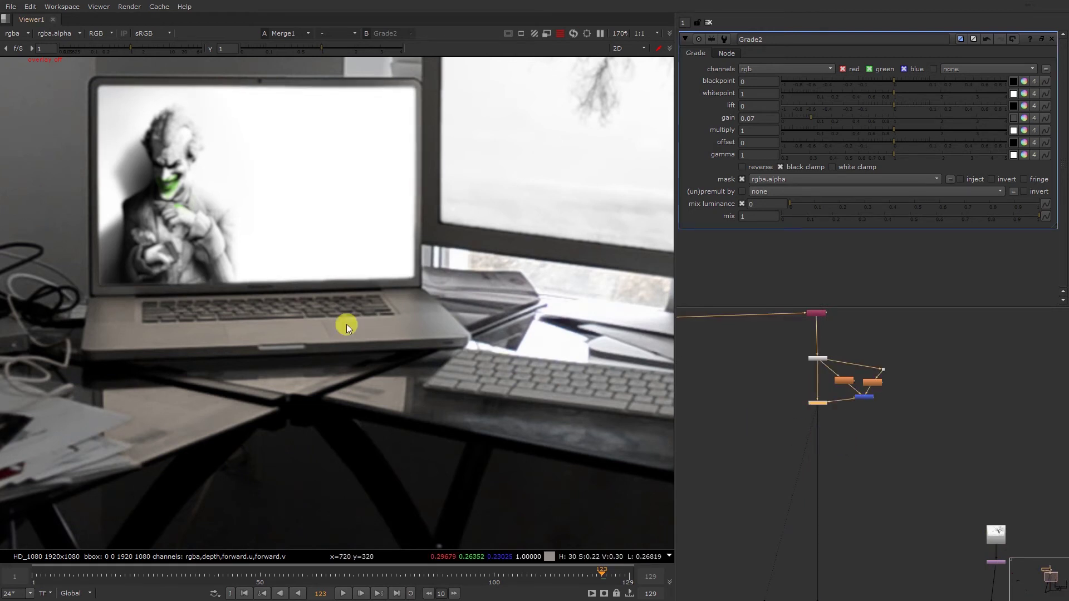
- Go to frame 36 and examine the laptop screen's lower edge in the Merge1 composite close up
scroll(345, 319, "down", 3)
left_click_drag(225, 575, 195, 574)
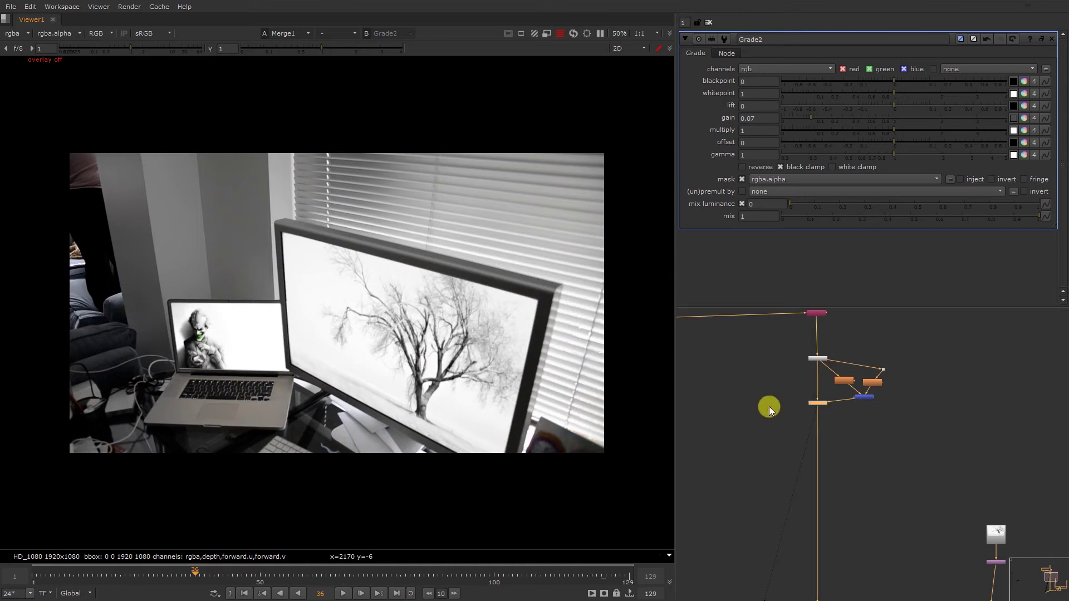
scroll(180, 375, "up", 4)
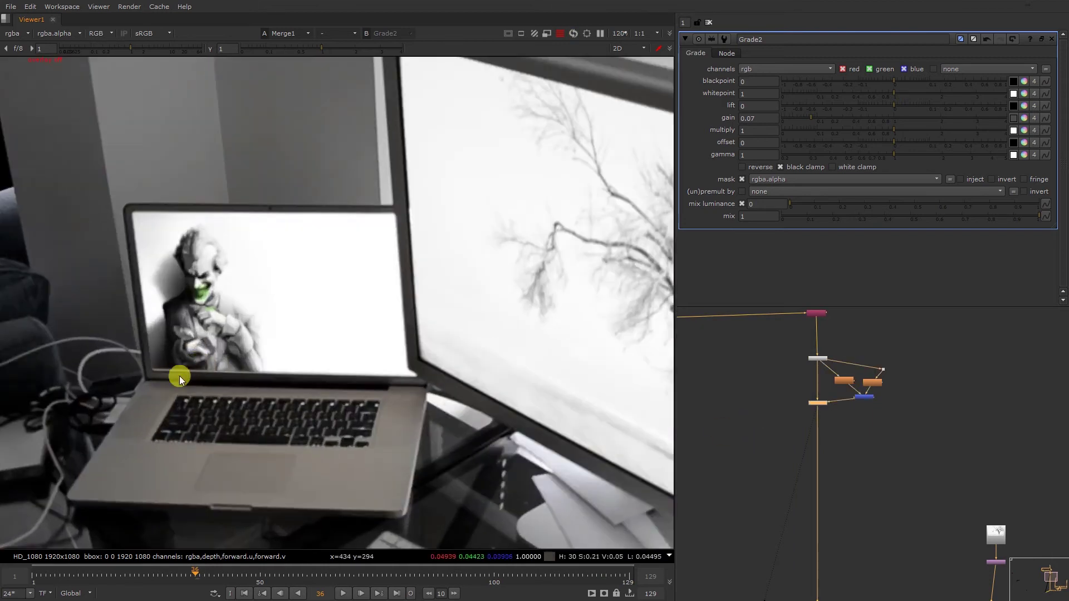
scroll(179, 375, "up", 2)
scroll(167, 384, "up", 3)
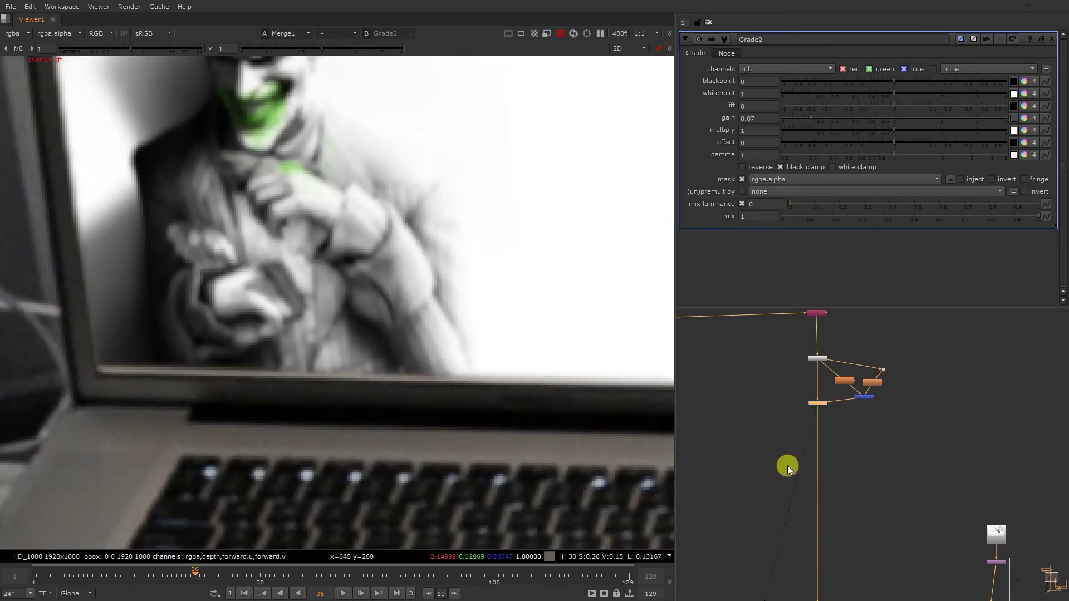
- Move the lower-left point of Bezier2 in Roto2 slightly outward from the laptop screen's corner at frame 36
middle_click_drag(761, 434, 964, 520)
double_click(833, 362)
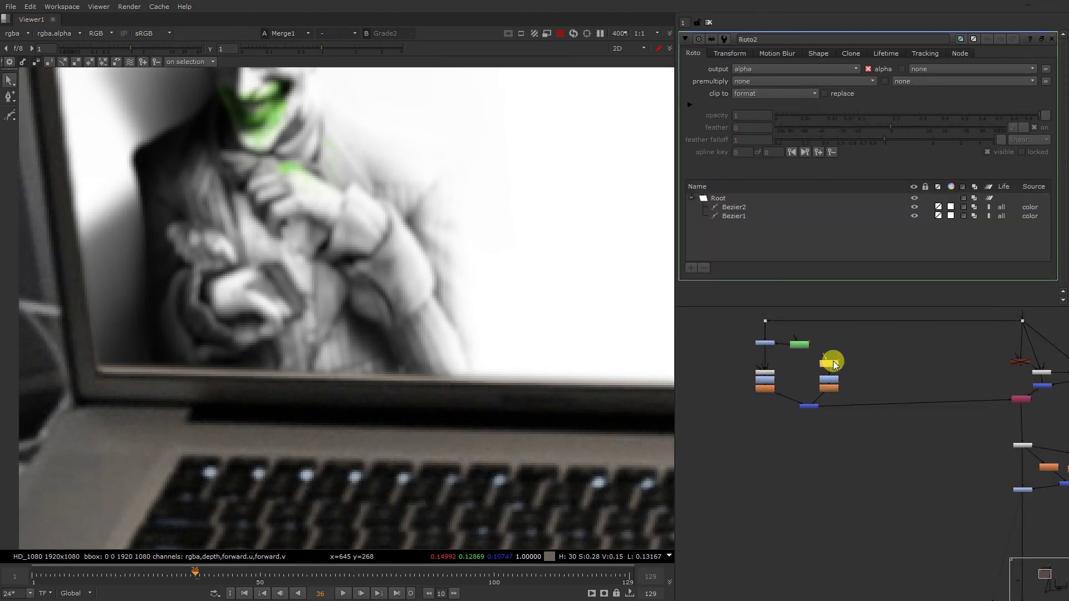
right_click(388, 289)
left_click(382, 289)
left_click(170, 370)
scroll(180, 345, "down", 3)
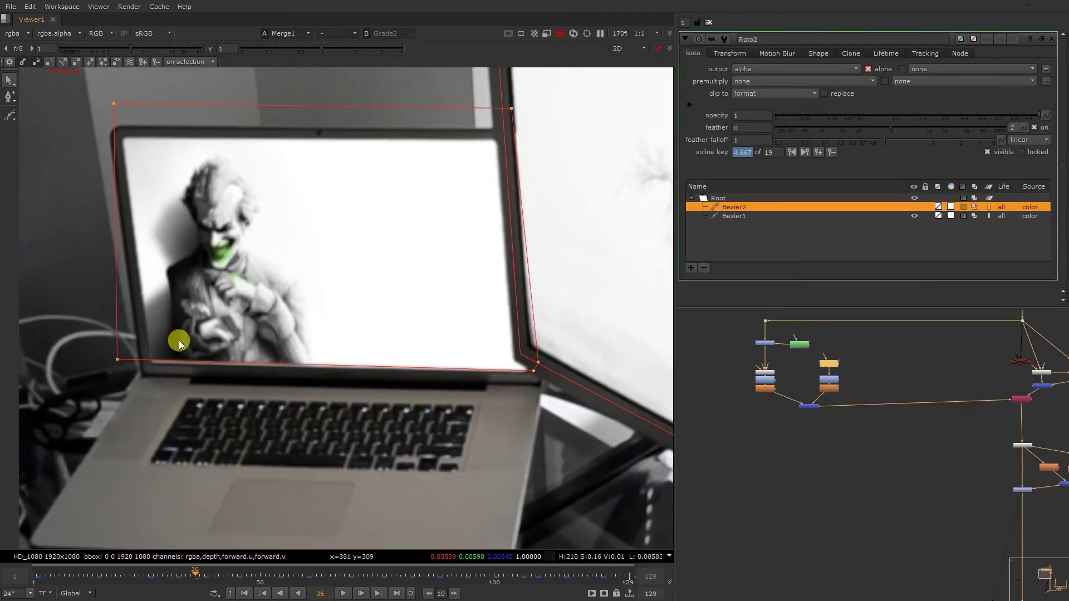
middle_click_drag(118, 364, 177, 343)
scroll(183, 342, "up", 3)
left_click_drag(186, 334, 162, 352)
right_click(393, 270)
left_click(406, 269)
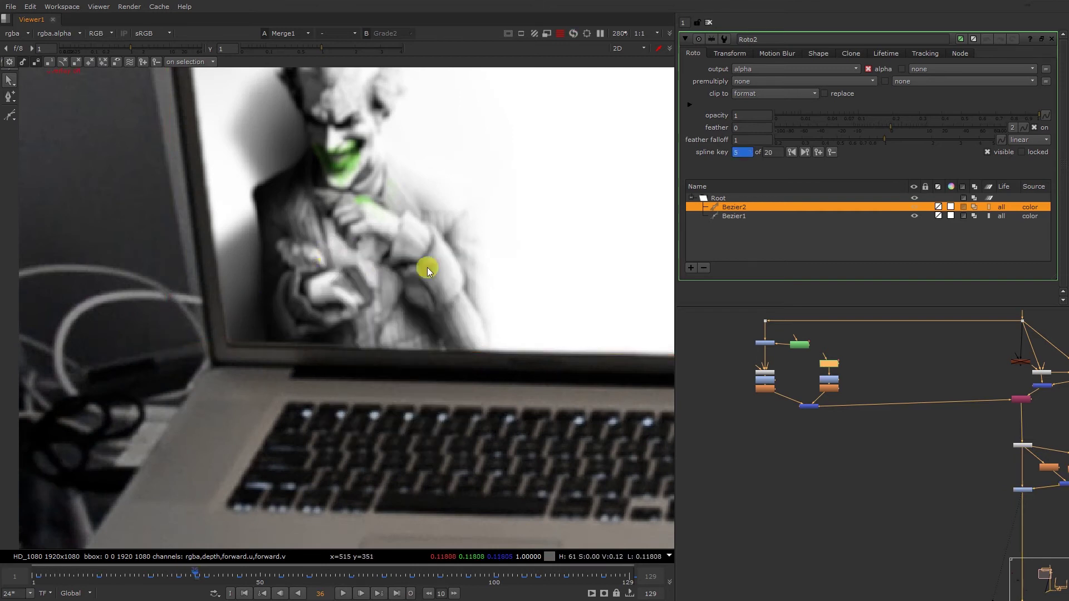
- Examine the Merge1 composite along the laptop's bottom bezel and in the full frame
middle_click_drag(635, 251, 256, 265)
scroll(256, 265, "up", 2)
scroll(265, 314, "down", 11)
left_click_drag(314, 282, 258, 344)
middle_click_drag(310, 349, 310, 303)
scroll(310, 303, "up", 1)
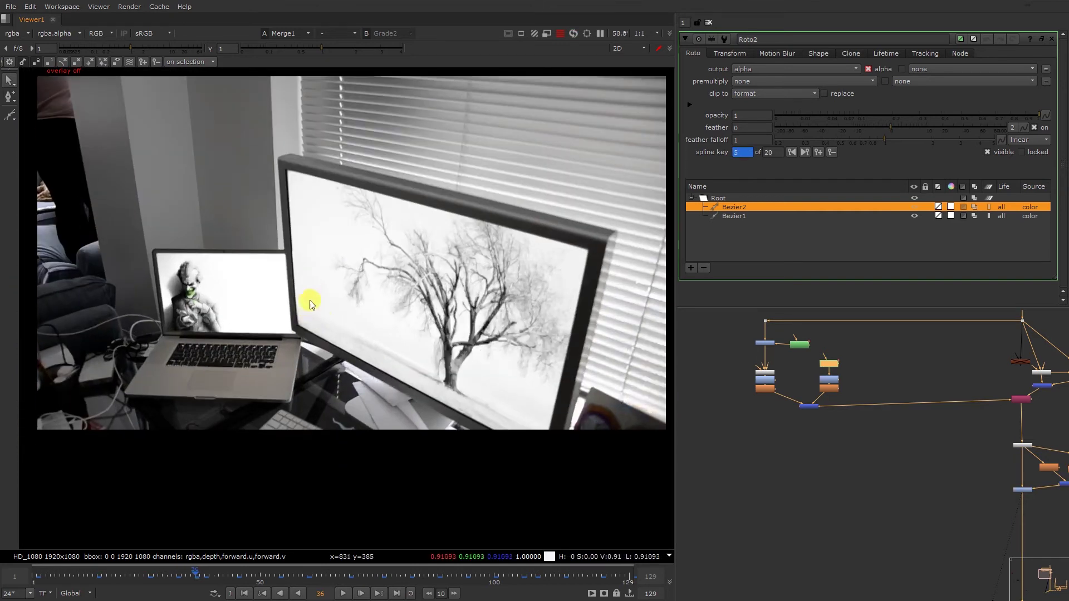
scroll(519, 225, "up", 3)
middle_click_drag(1010, 438, 908, 409)
key("f")
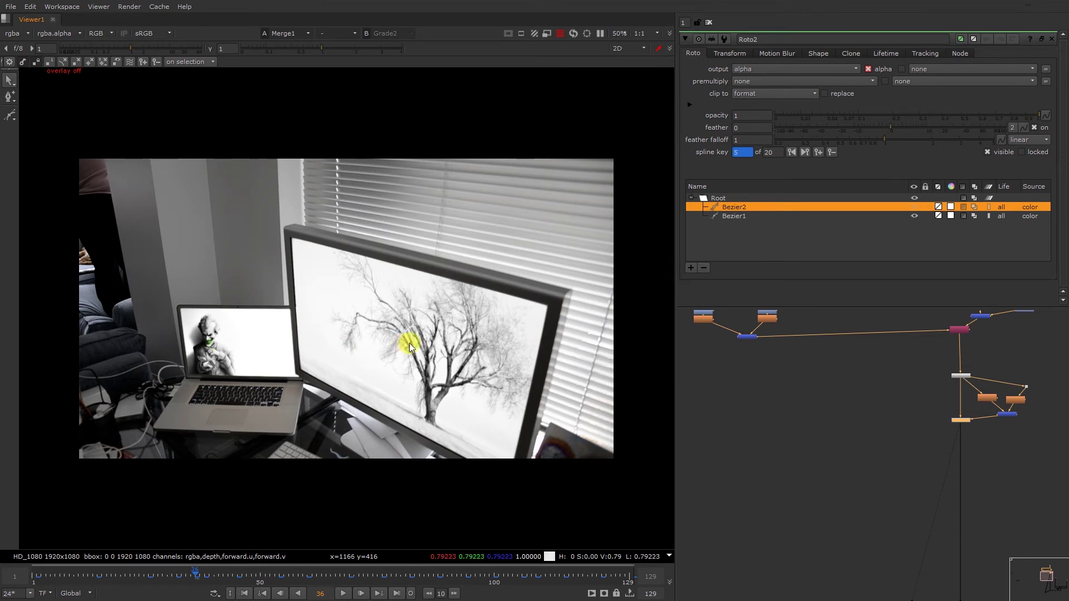
- Compare the alpha of Premult1 with the original green-screen plate at Dot2
left_click_drag(897, 365, 984, 393)
key("1")
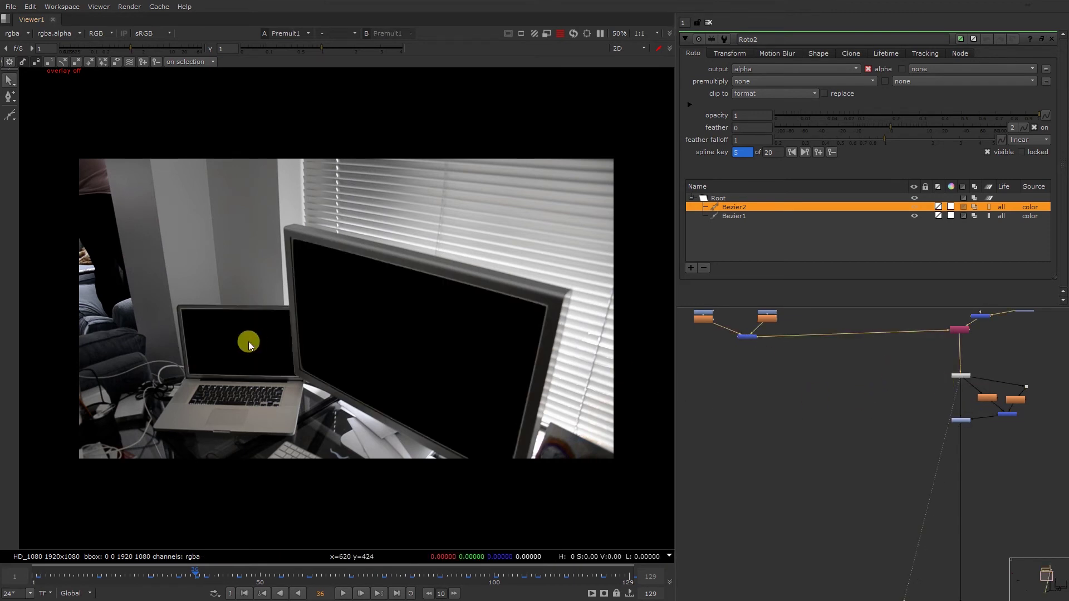
key("a")
middle_click_drag(942, 382, 900, 435)
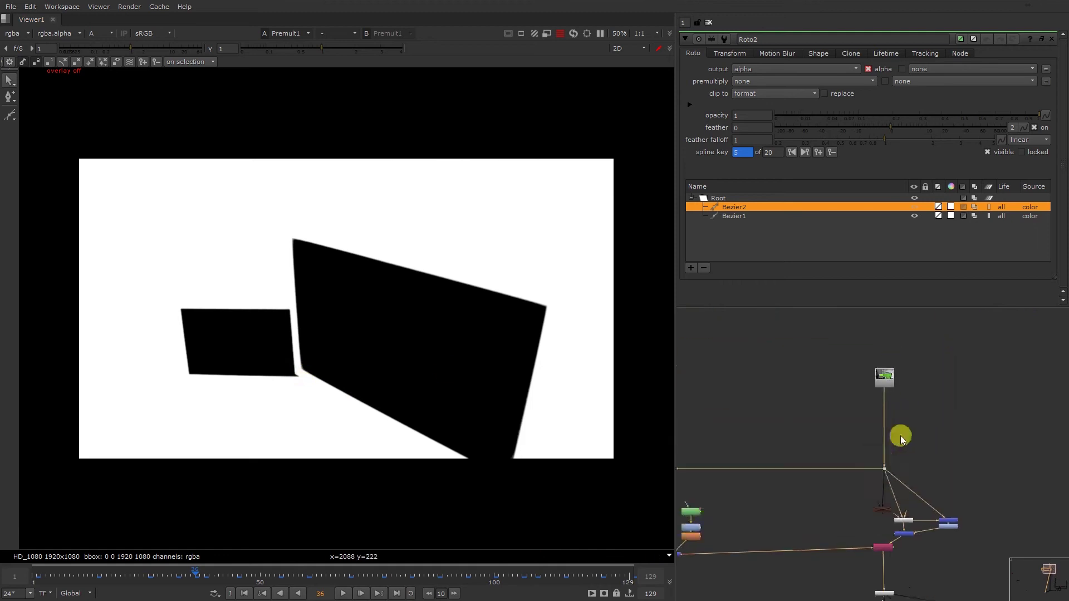
left_click_drag(849, 440, 911, 476)
key("1")
key("a")
middle_click_drag(305, 335, 362, 289)
key("1")
key("a")
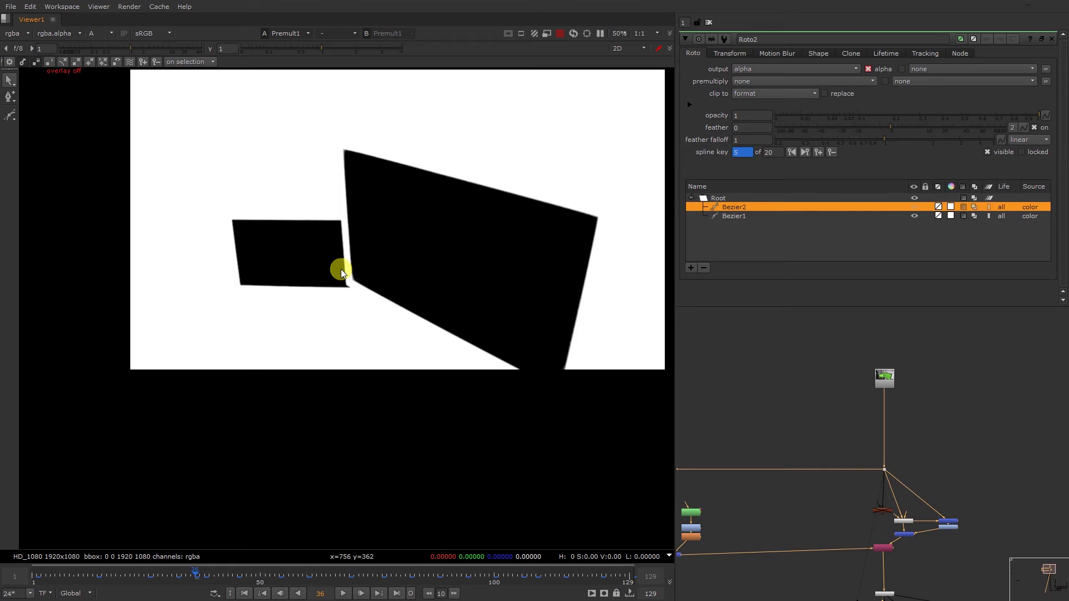
key("1")
key("a")
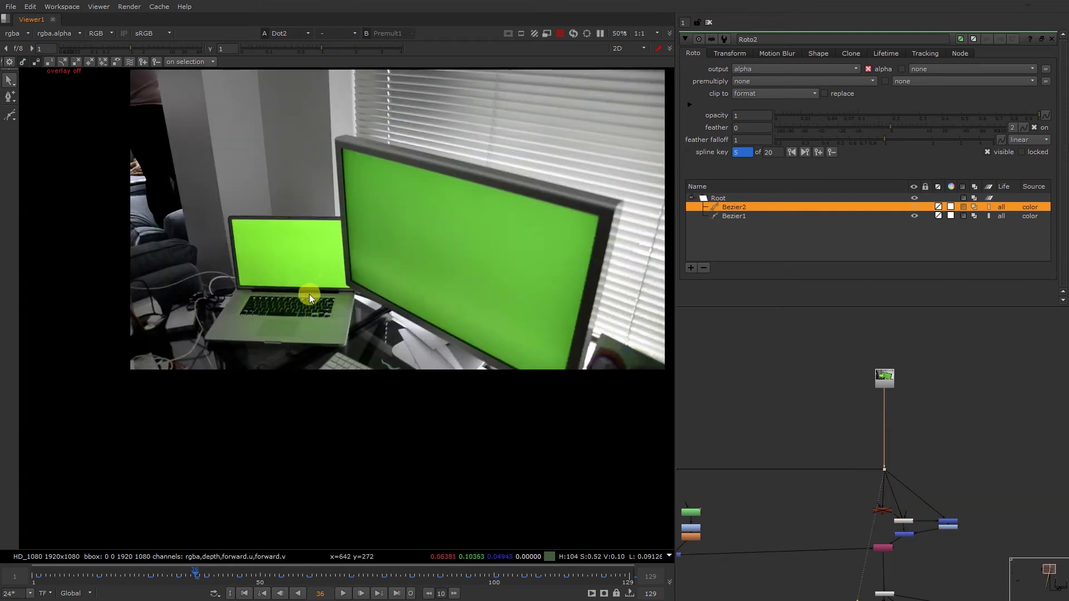
- Compare the Premult1 alpha and the Dot2 plate close up along the bezel between the laptop and monitor
scroll(359, 280, "up", 10)
key("1")
key("a")
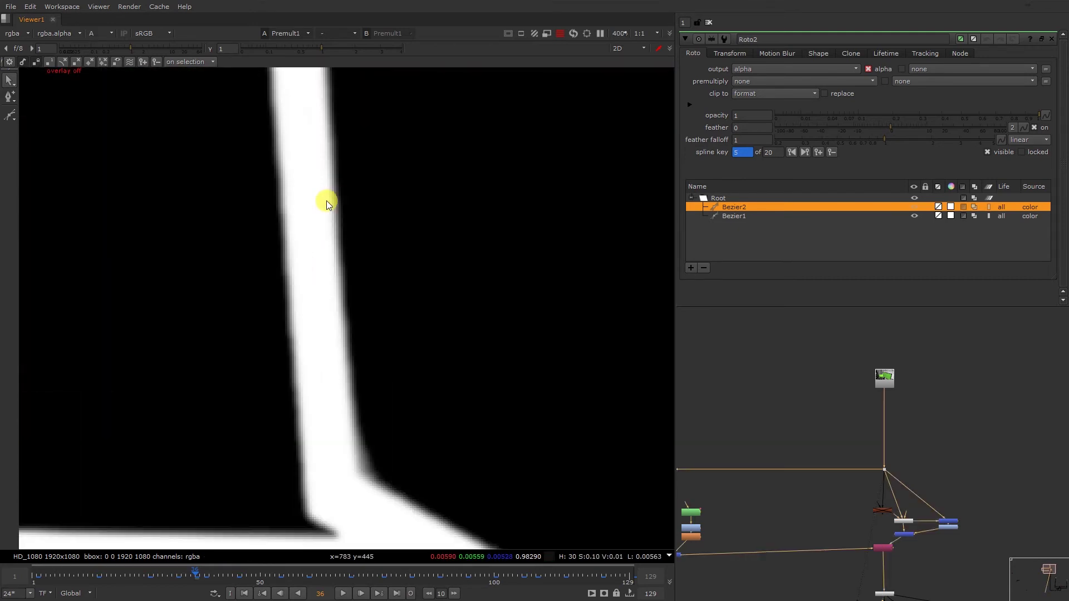
scroll(327, 200, "up", 2)
key("1")
key("a")
key("1")
key("a")
key("1")
key("a")
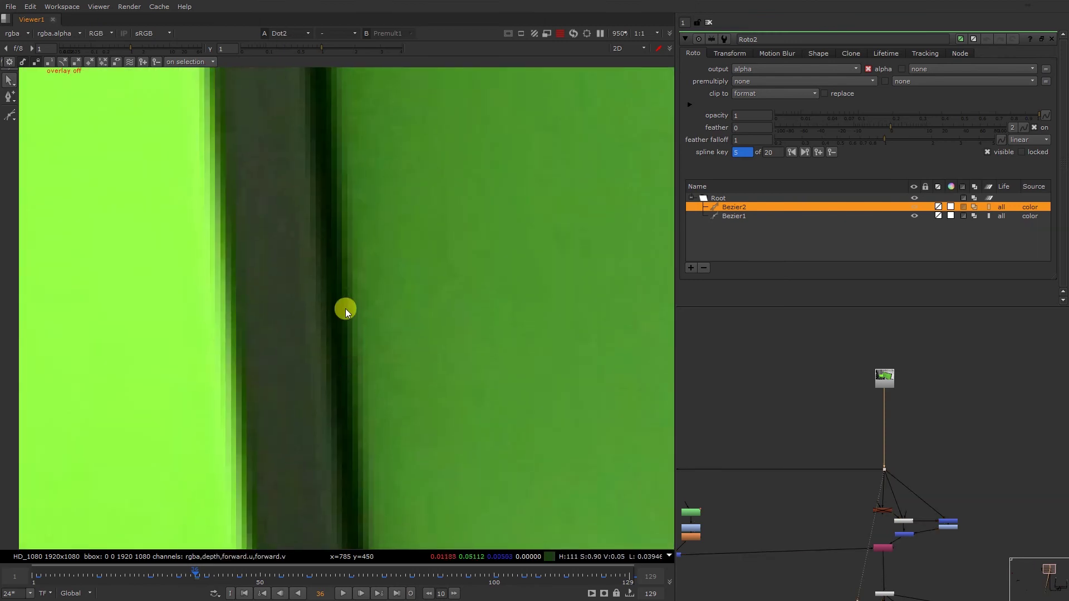
middle_click_drag(235, 221, 346, 291)
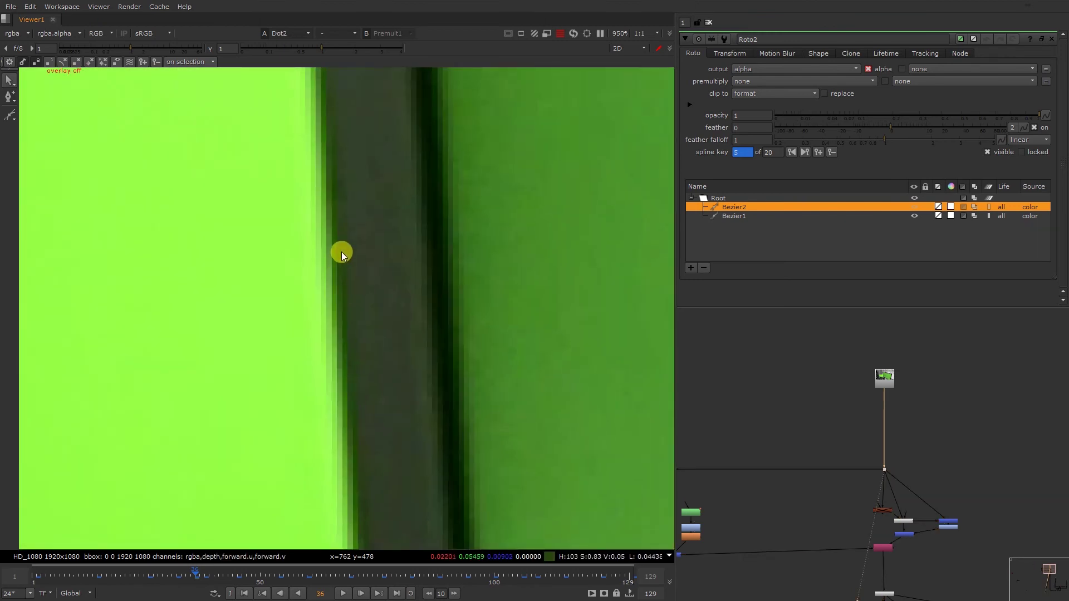
- Turn on the viewer overlay and compare plate and alpha edge pixels inside a sample box on the laptop's bezel edge
key("o")
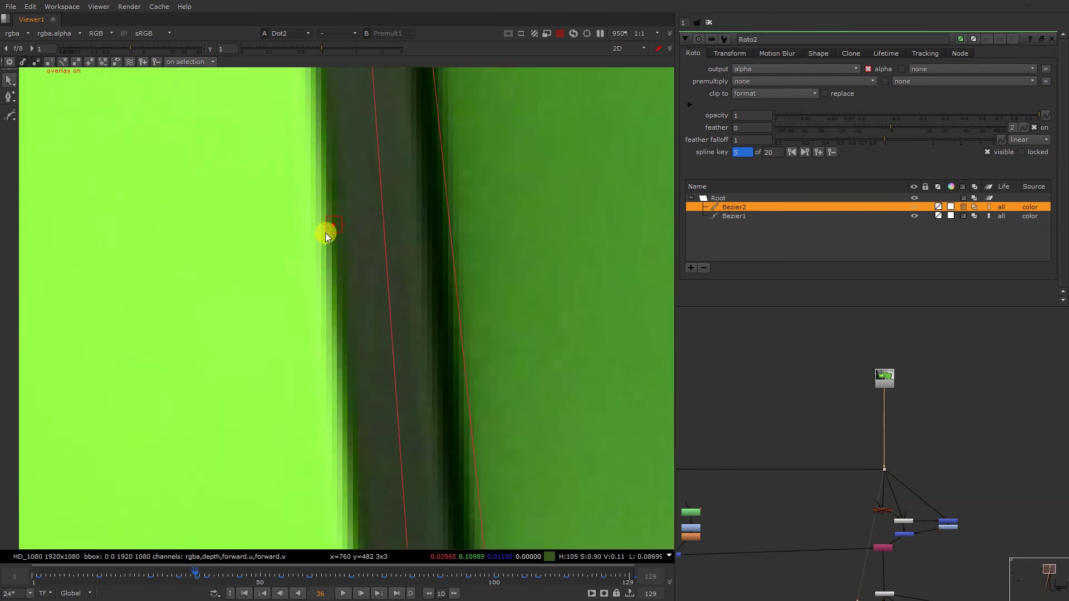
scroll(324, 229, "up", 2)
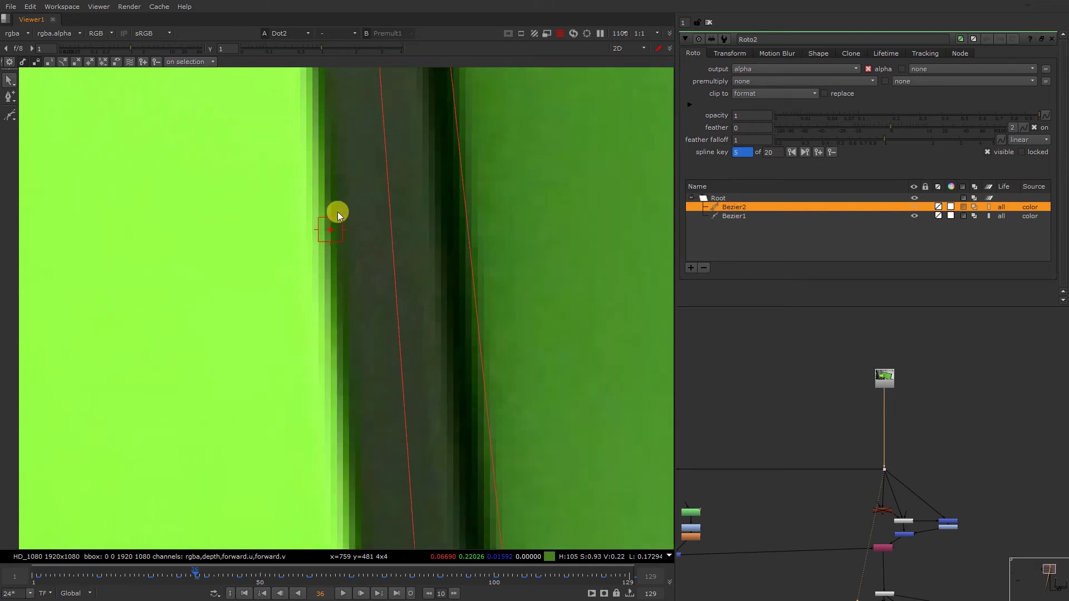
key("1")
key("a")
key("2")
key("a")
scroll(341, 226, "up", 5)
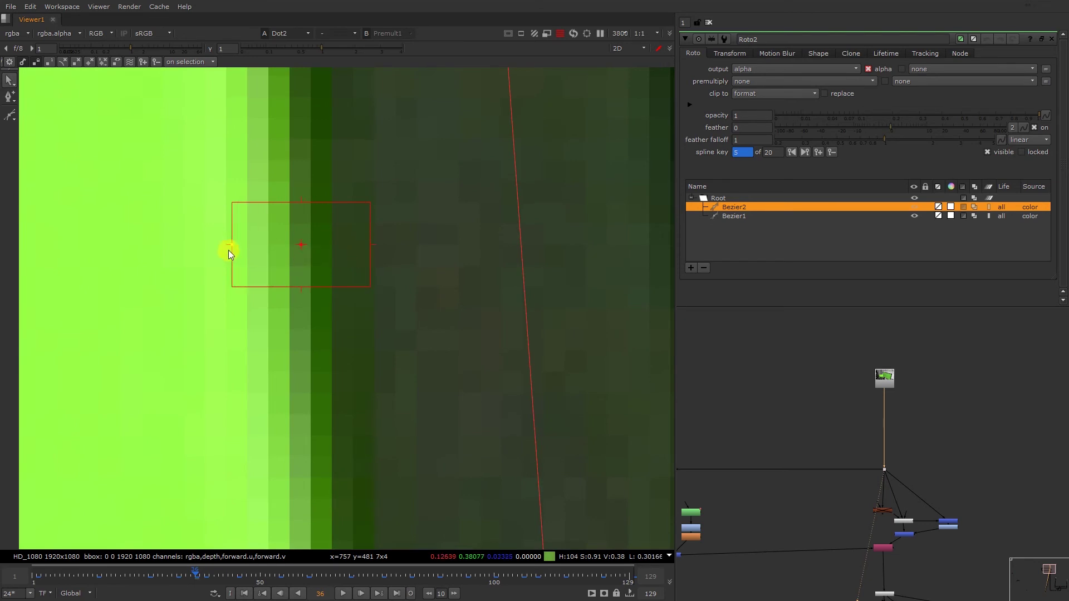
scroll(215, 261, "down", 1)
middle_click_drag(215, 260, 340, 251)
key("1")
key("a")
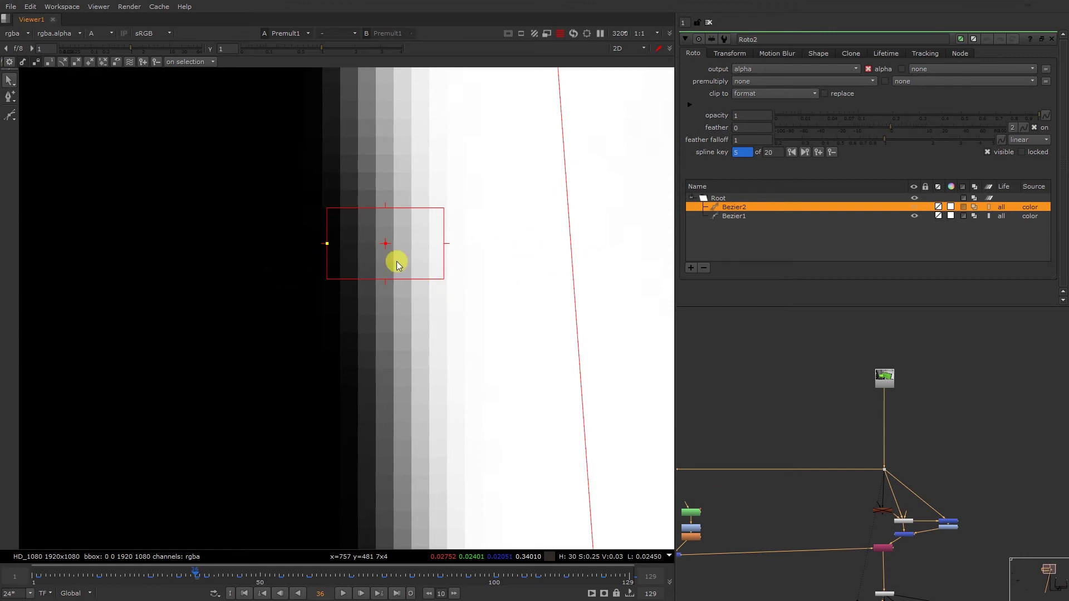
- Insert an Erode (filter) node on the connection between Merge2 and the alpha copy
middle_click_drag(782, 533, 840, 490)
key("Tab")
type("er")
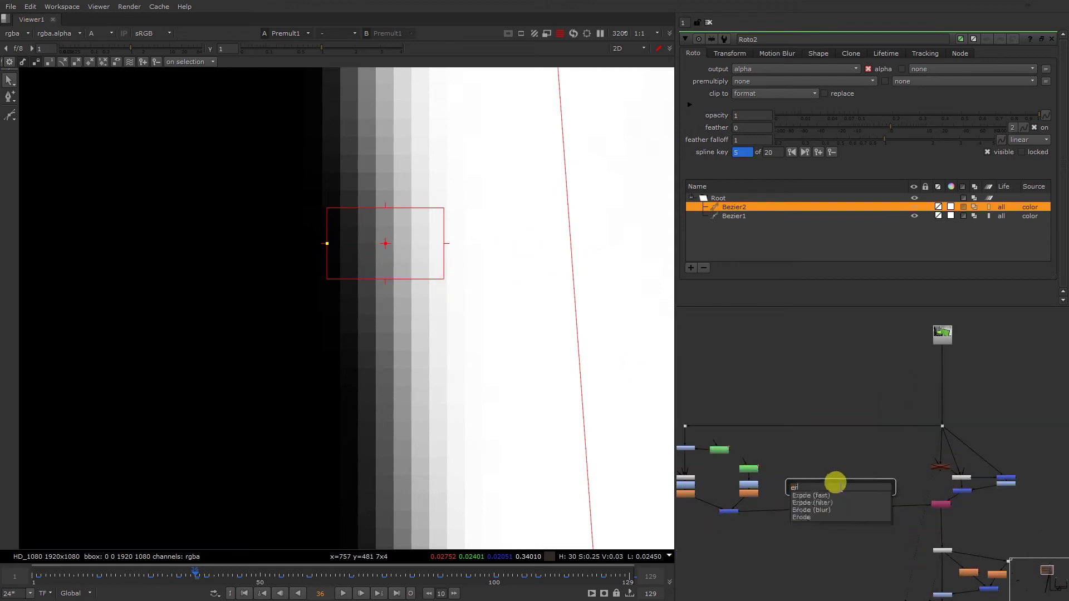
left_click(827, 503)
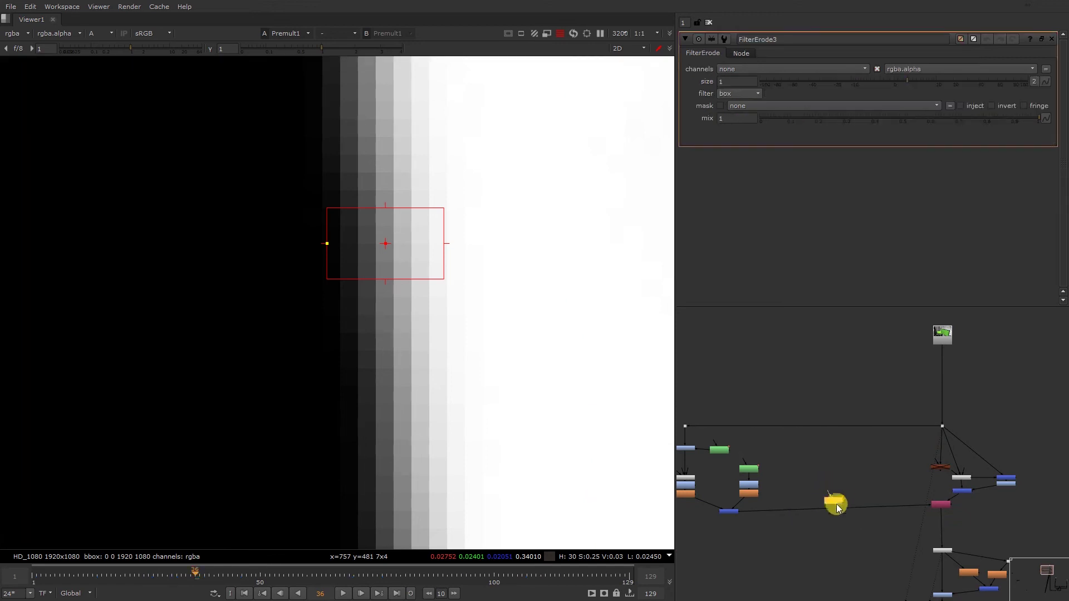
left_click_drag(836, 504, 835, 510)
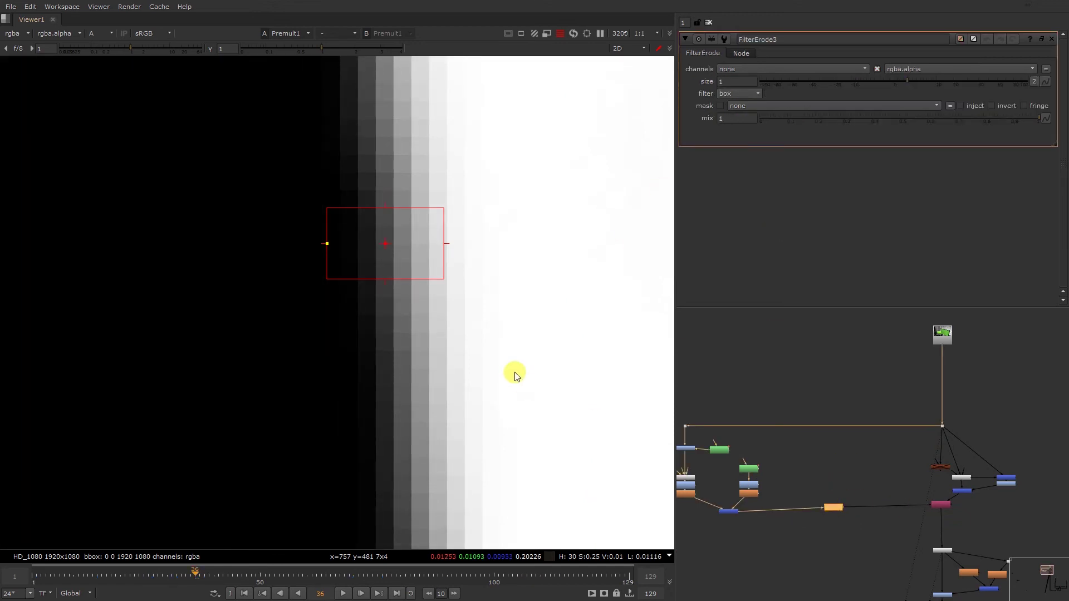
- View the Premult1 output in colour, followed by the Merge1 composite, to examine the eroded edge
key("a")
key("2")
key("1")
scroll(805, 478, "down", 8)
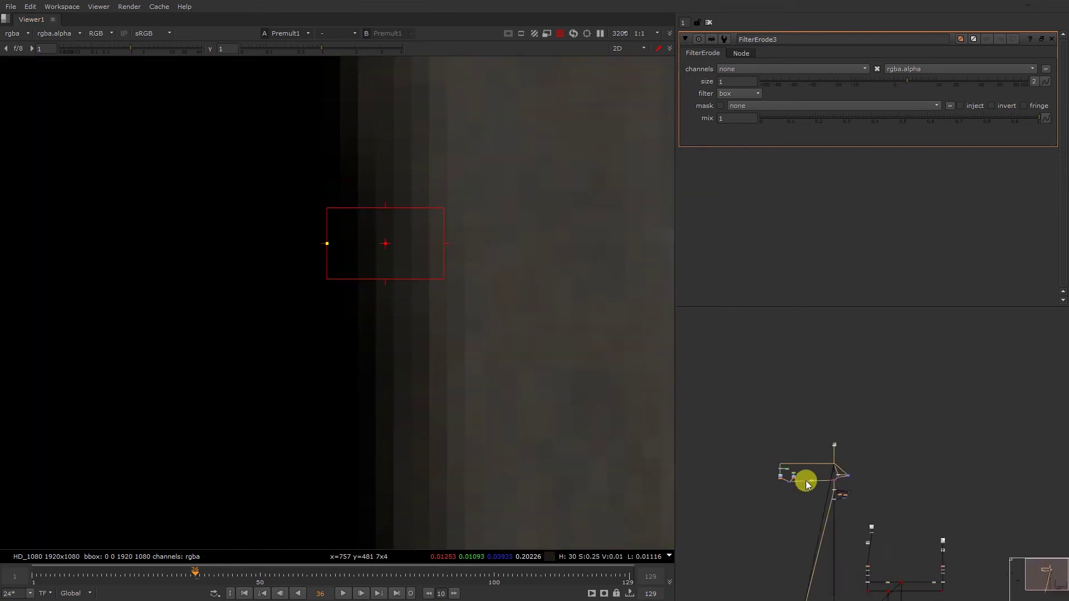
middle_click_drag(818, 513, 808, 391)
left_click(816, 483)
key("1")
middle_click_drag(823, 353, 825, 417)
scroll(825, 416, "up", 3)
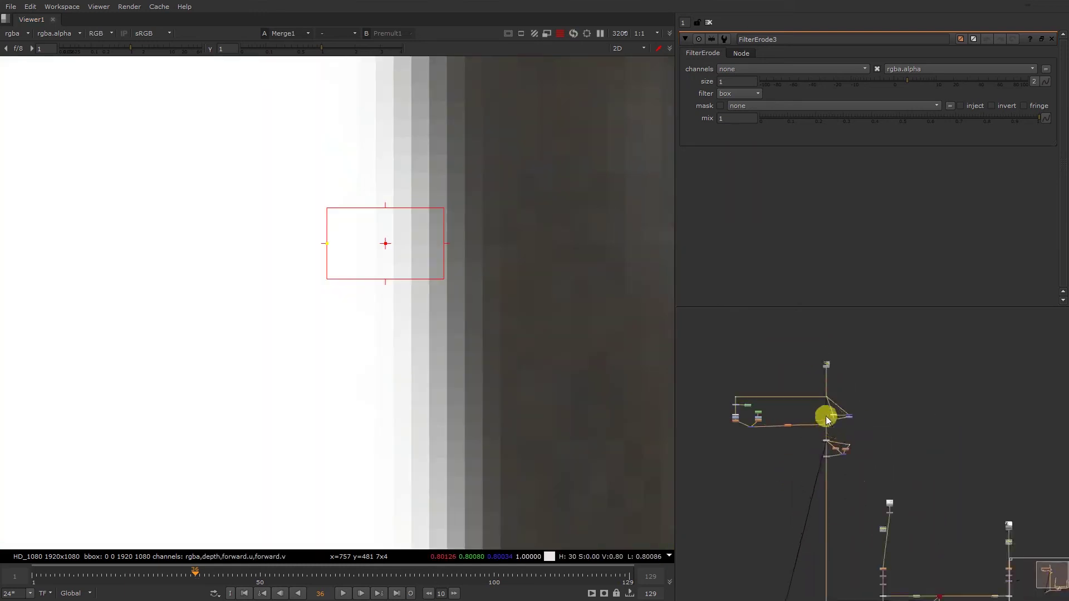
- Switch repeatedly between the Dot2 plate and the Merge1 composite to compare the screen edges close up and full frame
left_click_drag(810, 388, 840, 403)
key("2")
key("1")
key("2")
key("1")
key("f")
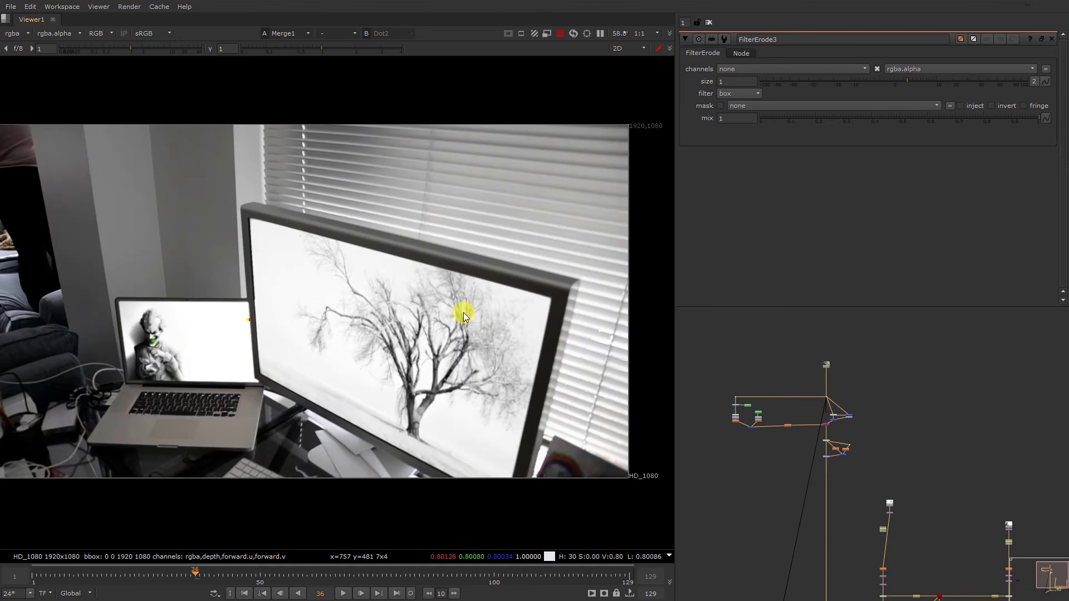
key("1")
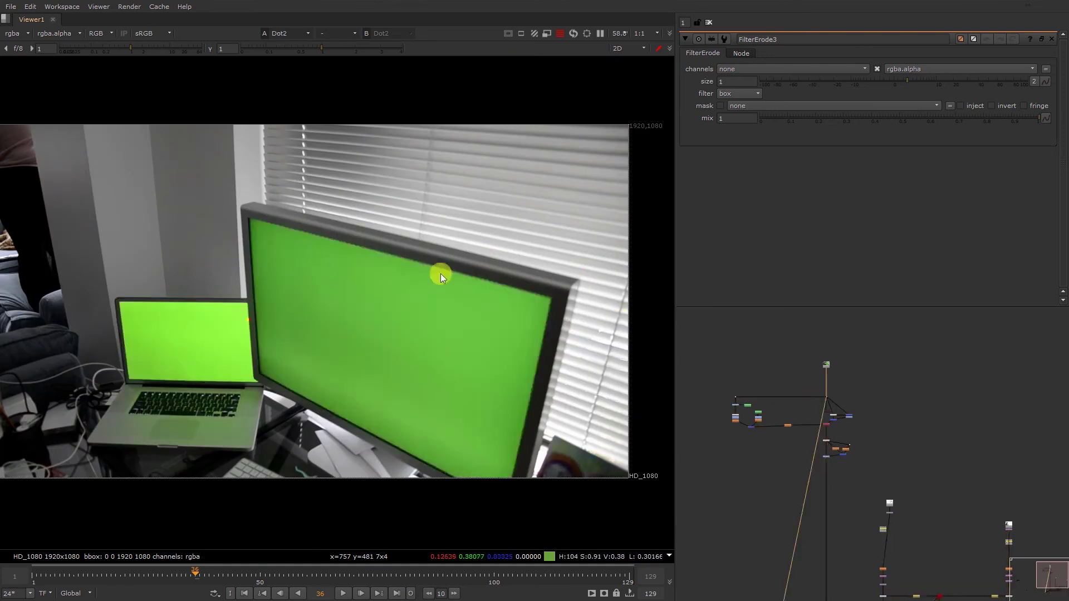
key("2")
key("1")
key("2")
- View the alpha of FilterErode3 around the screens' bezels and set its size to -1
scroll(775, 426, "up", 8)
left_click_drag(862, 382, 1001, 467)
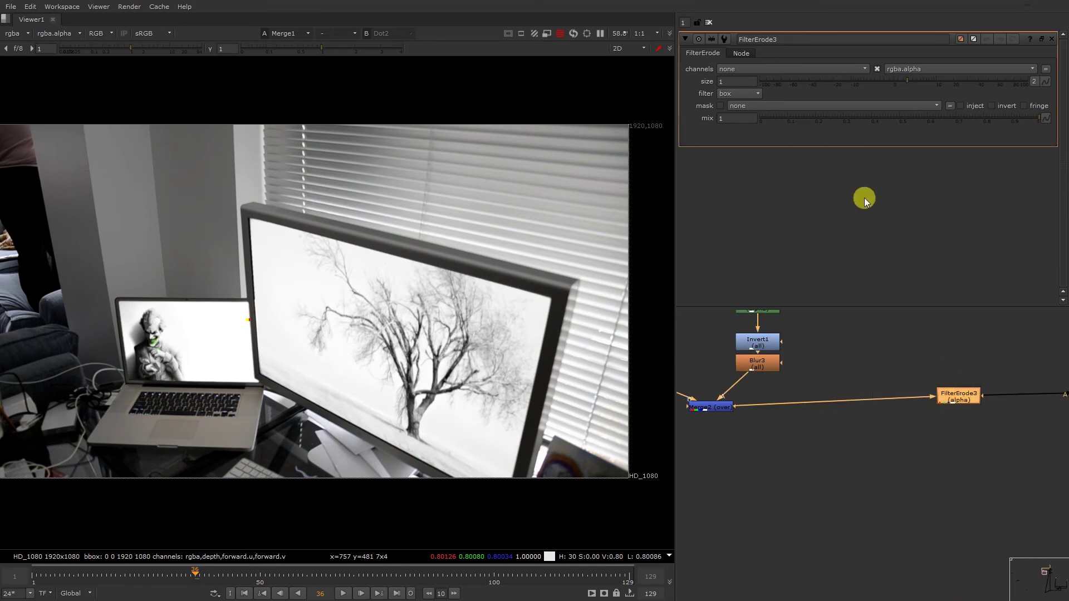
key("1")
key("a")
scroll(223, 342, "up", 5)
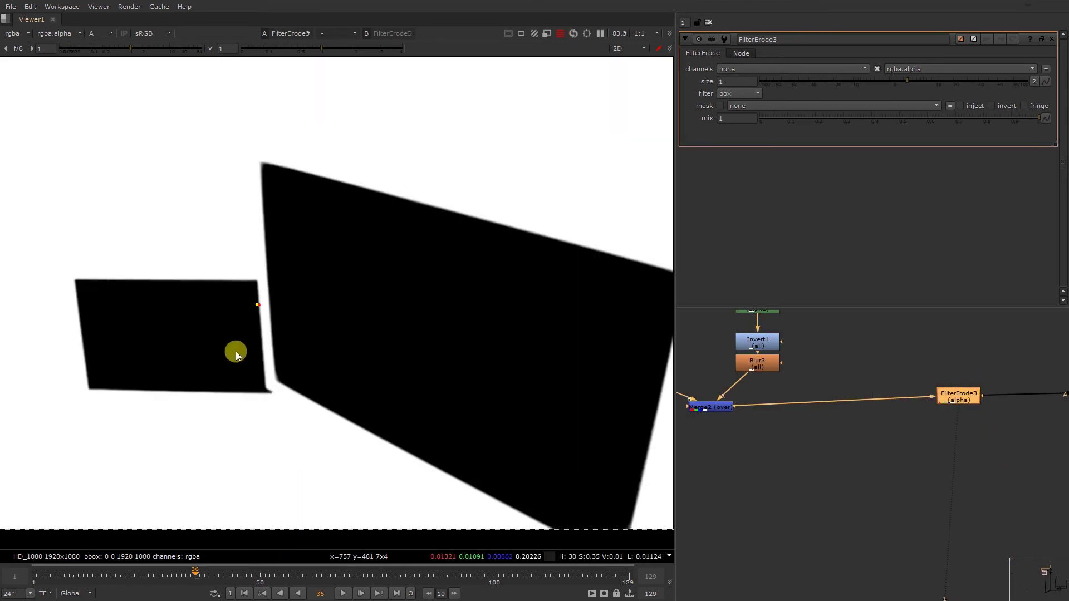
type("-1")
key("Return")
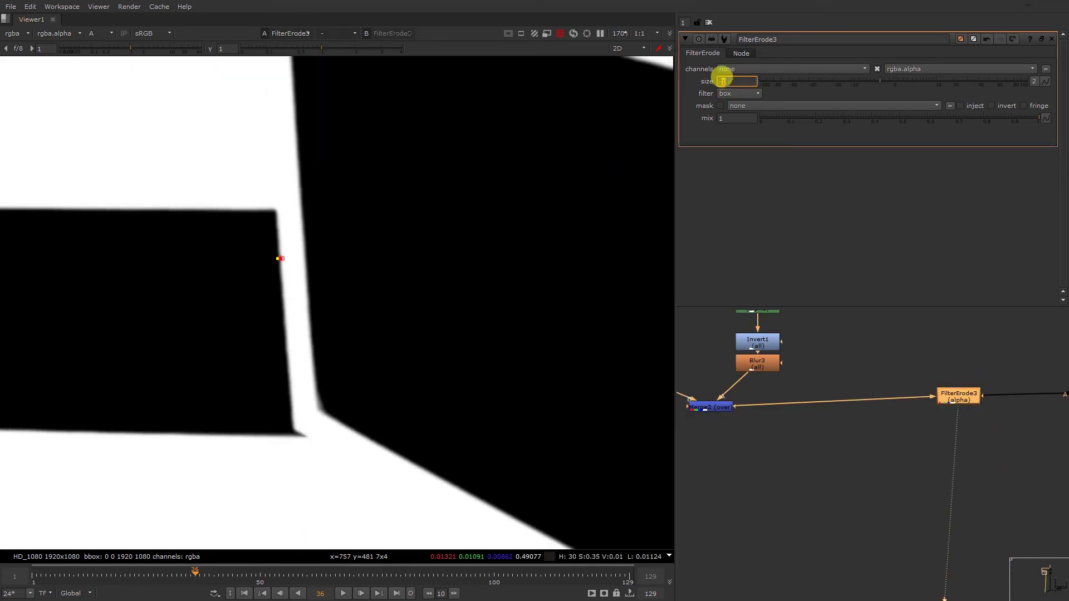
- View the Merge1 composite in colour to check the bezel between the laptop and monitor with the changed erode
scroll(754, 434, "down", 6)
middle_click_drag(835, 562, 795, 392)
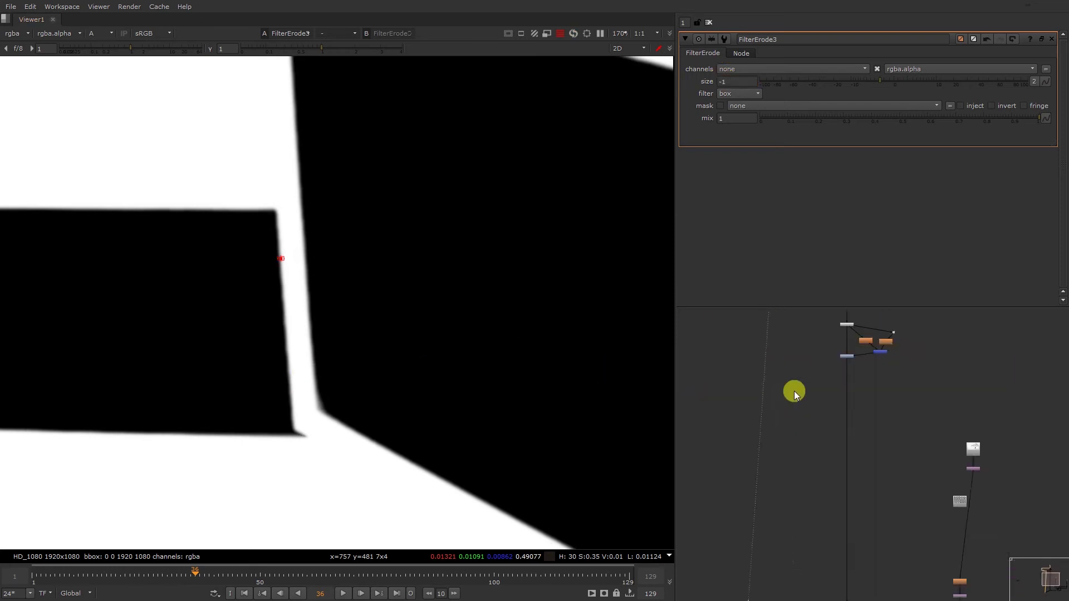
middle_click_drag(807, 590, 779, 399)
left_click(816, 467)
key("1")
key("a")
scroll(273, 355, "up", 1)
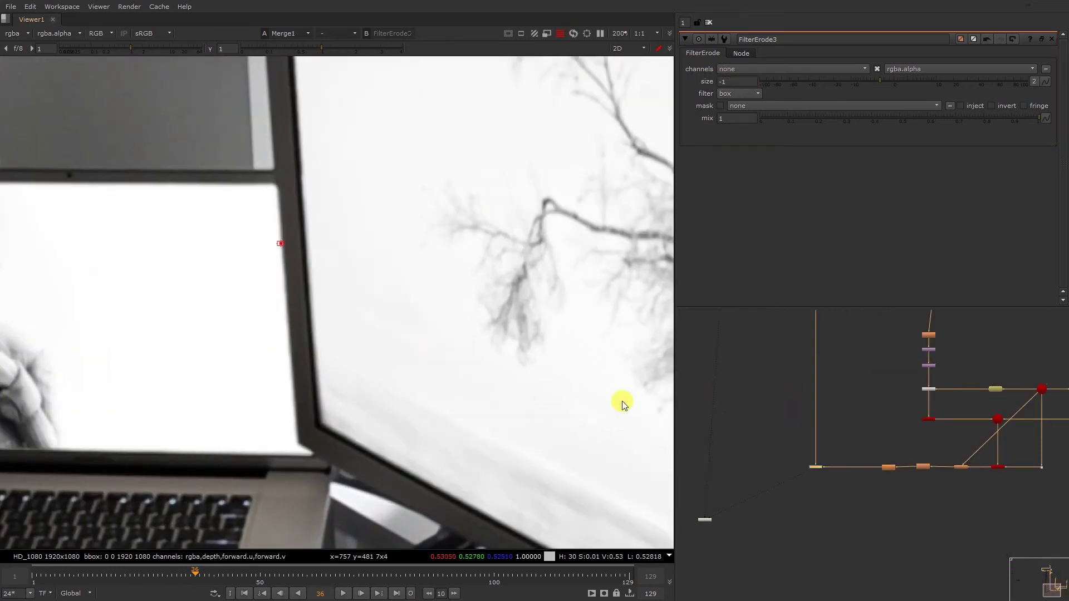
- Compare the Merge1 composite with the Dot2 plate around the top of the laptop and the monitor's bezel
middle_click_drag(622, 401, 677, 560)
middle_click_drag(910, 418, 975, 590)
middle_click_drag(852, 388, 884, 447)
left_click_drag(899, 392, 959, 418)
key("1")
key("a")
scroll(945, 418, "down", 3)
key("a")
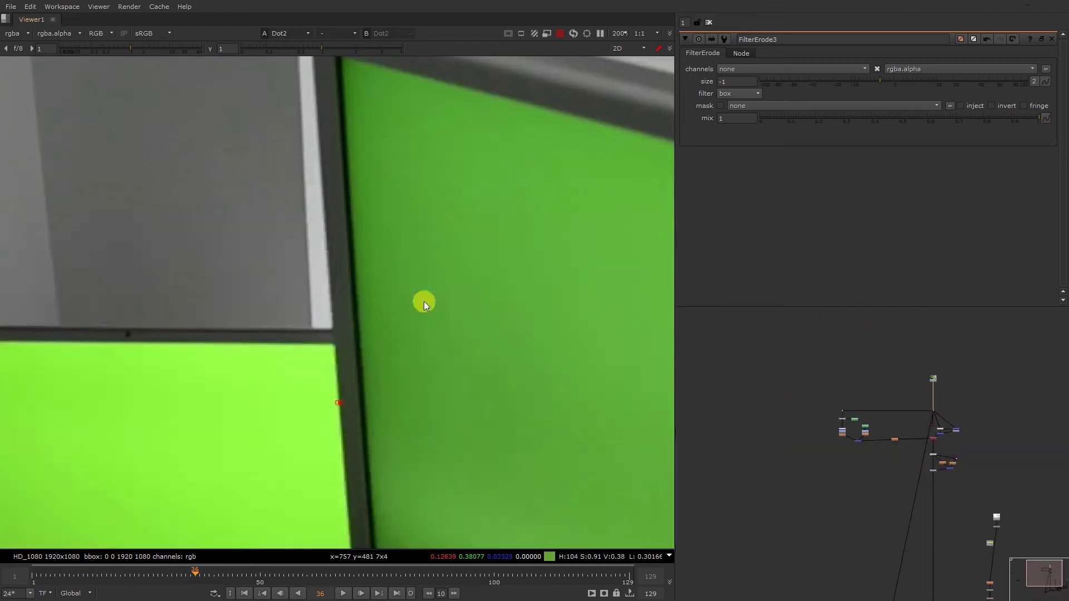
middle_click_drag(862, 524, 858, 366)
middle_click_drag(895, 504, 891, 417)
left_click(923, 402)
key("1")
key("2")
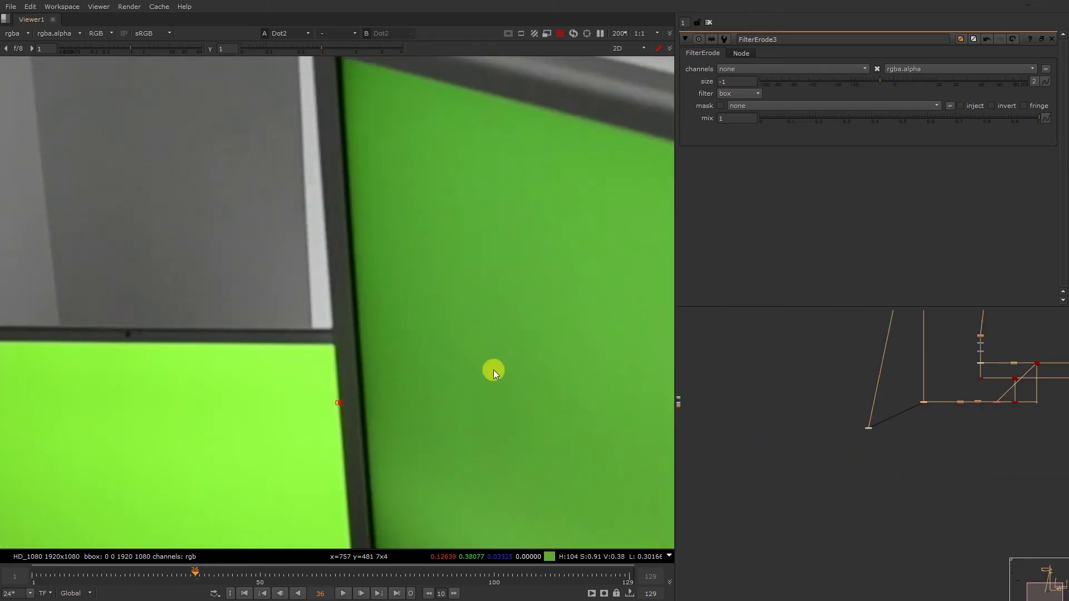
key("1")
key("2")
- Examine the laptop screen's lower-left corner and surrounding bezel in the green-screen plate
scroll(351, 286, "up", 2)
scroll(352, 279, "down", 3)
middle_click_drag(239, 323, 370, 198)
scroll(437, 329, "down", 1)
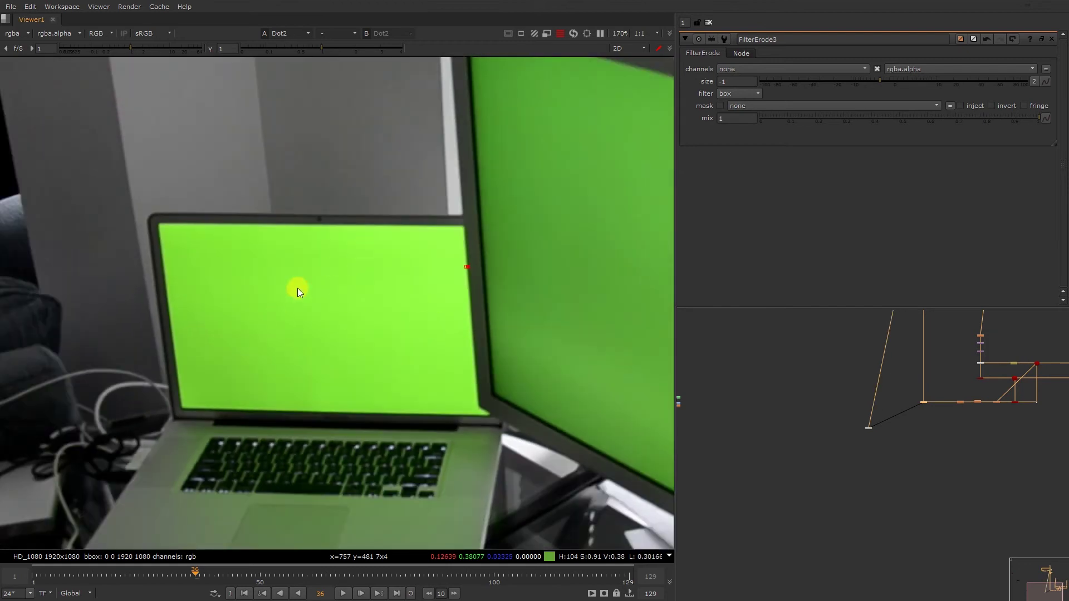
scroll(350, 268, "up", 3)
scroll(315, 292, "down", 1)
scroll(273, 289, "up", 1)
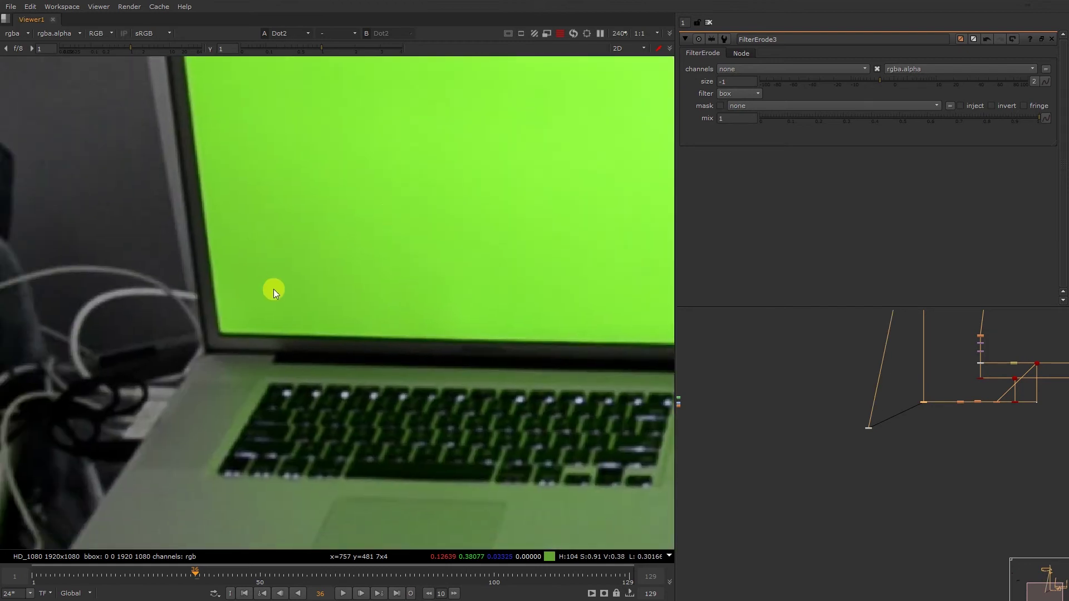
- Compare the Merge1 composite with the green-screen plate at the laptop screen's lower-left corner
key("1")
key("2")
key("1")
scroll(253, 340, "up", 4)
left_click_drag(289, 314, 229, 349)
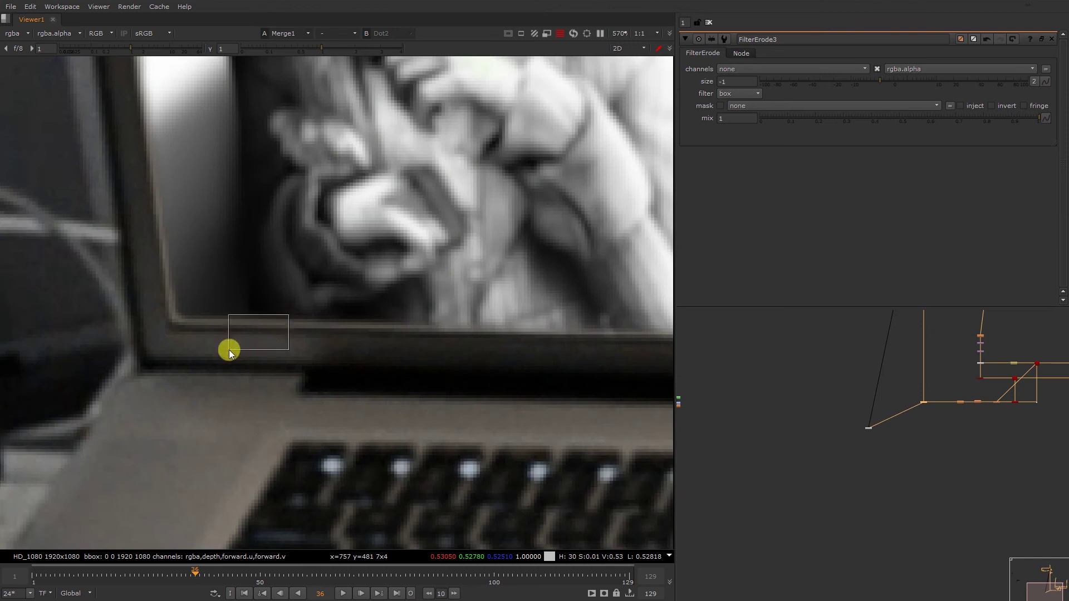
- Delete the FilterErode3 node and inspect the laptop's upper edge and the adjoining monitor bezel in the composite
middle_click_drag(845, 367, 851, 508)
middle_click_drag(846, 341, 838, 475)
left_click_drag(872, 450, 897, 495)
key("d")
scroll(896, 490, "up", 2)
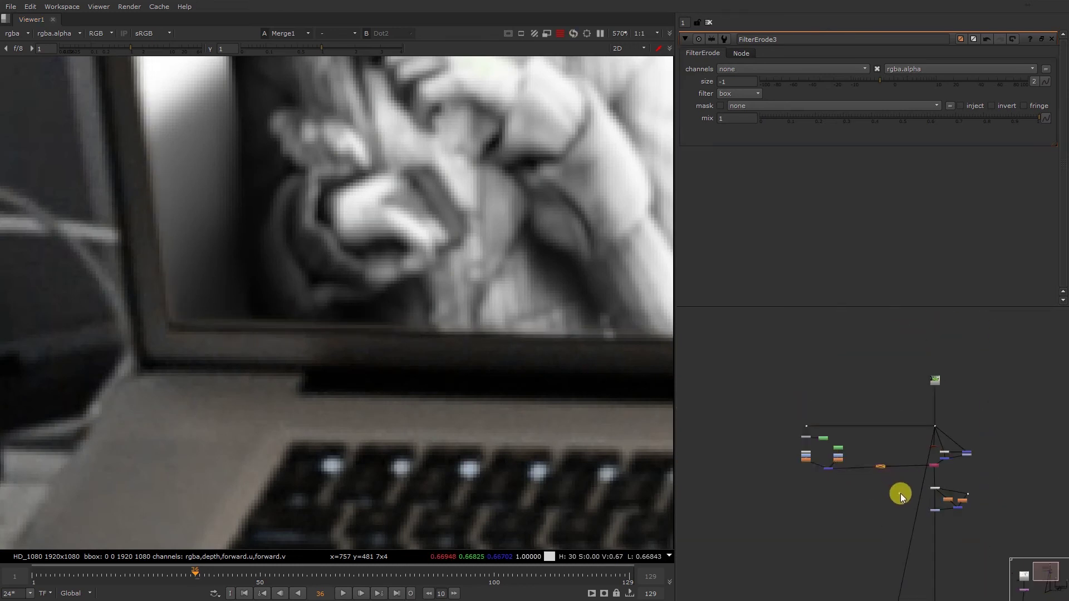
key("Delete")
key("f")
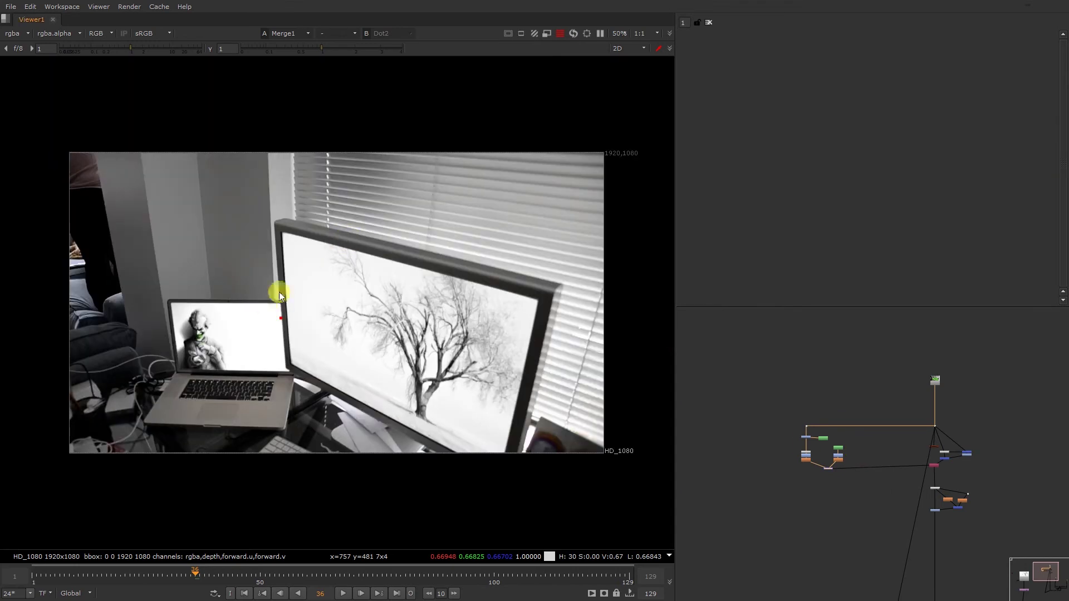
scroll(353, 278, "up", 8)
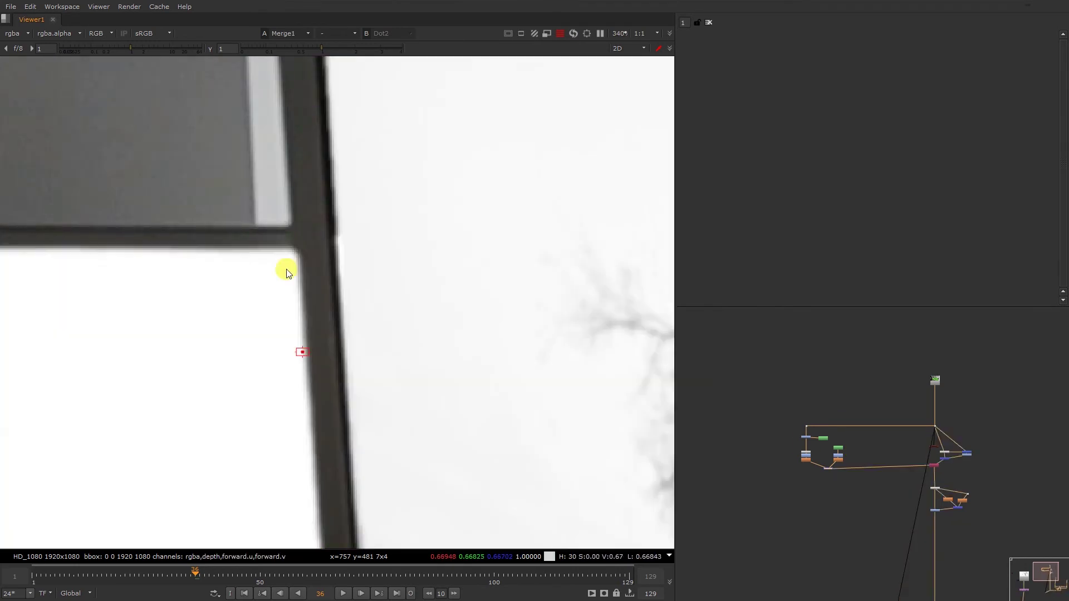
middle_click_drag(288, 272, 454, 228)
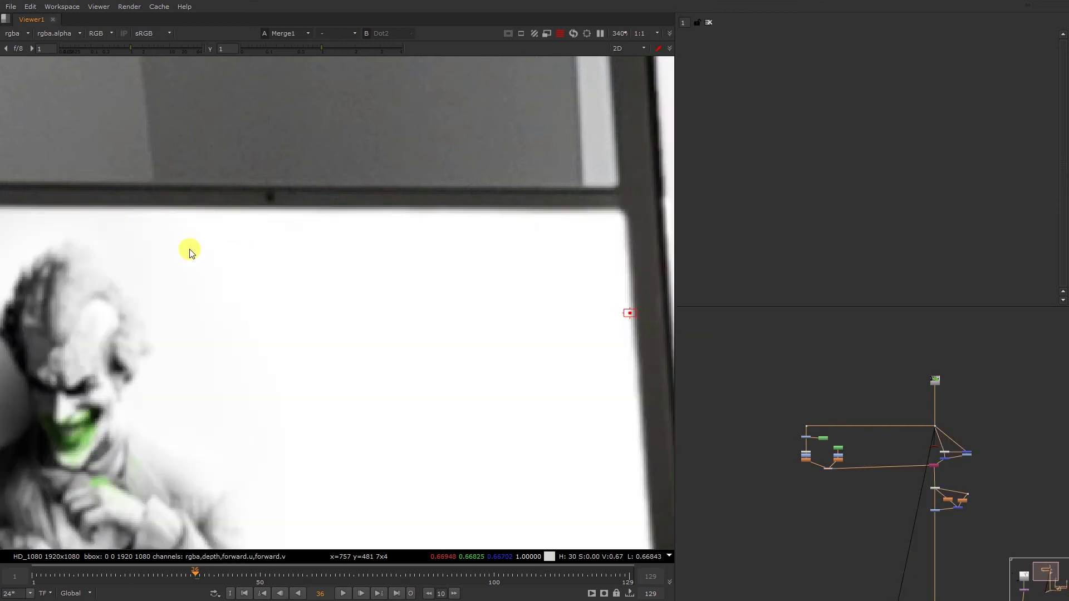
middle_click_drag(189, 252, 485, 196)
scroll(885, 458, "up", 2)
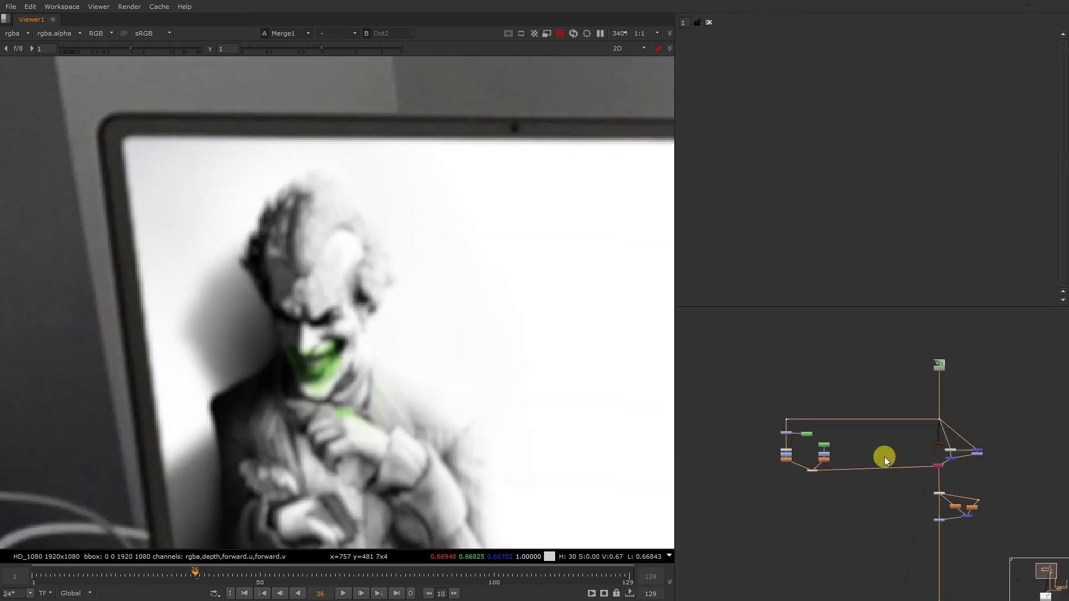
- Add a new FilterErode node beside the matte line that feeds the composite
key("Tab")
type("erode")
key("Return")
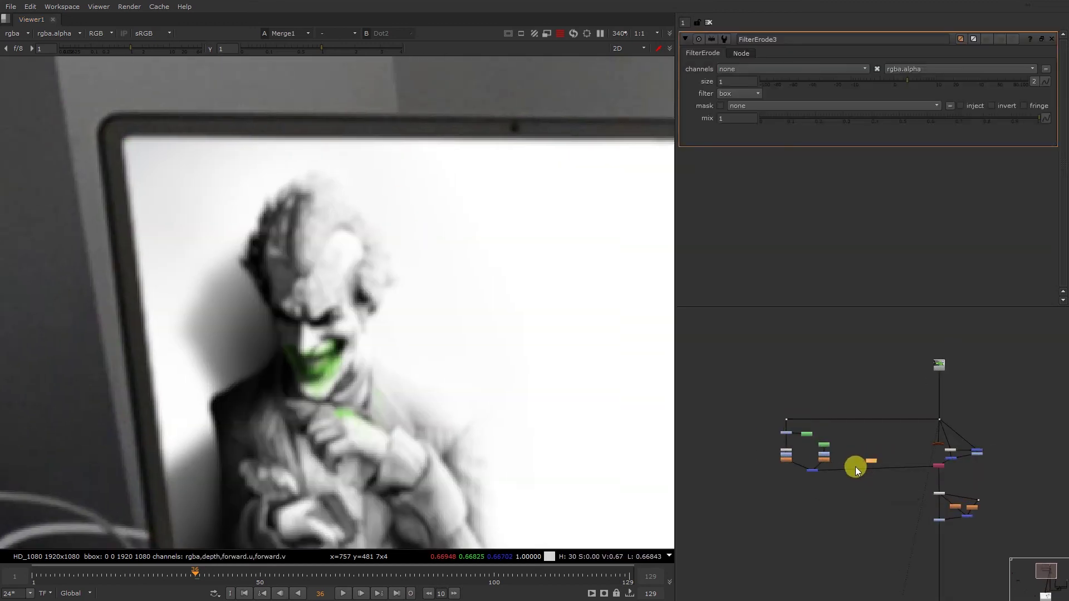
scroll(863, 465, "up", 3)
left_click(846, 429)
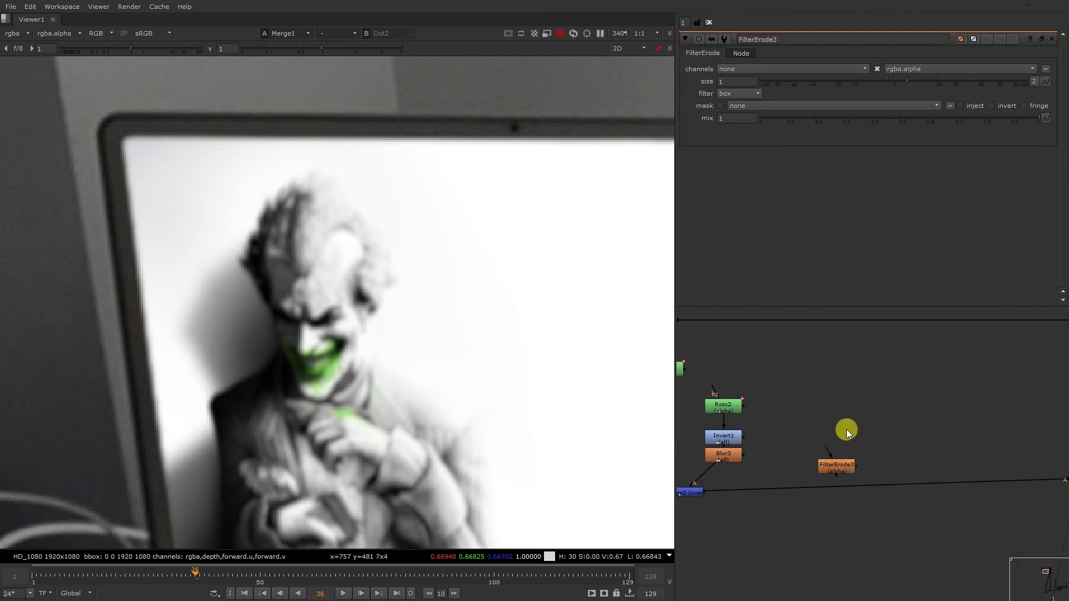
- Connect a new Roto node as the FilterErode3 mask, insert the erode into the matte line and set its size to -1
key("o")
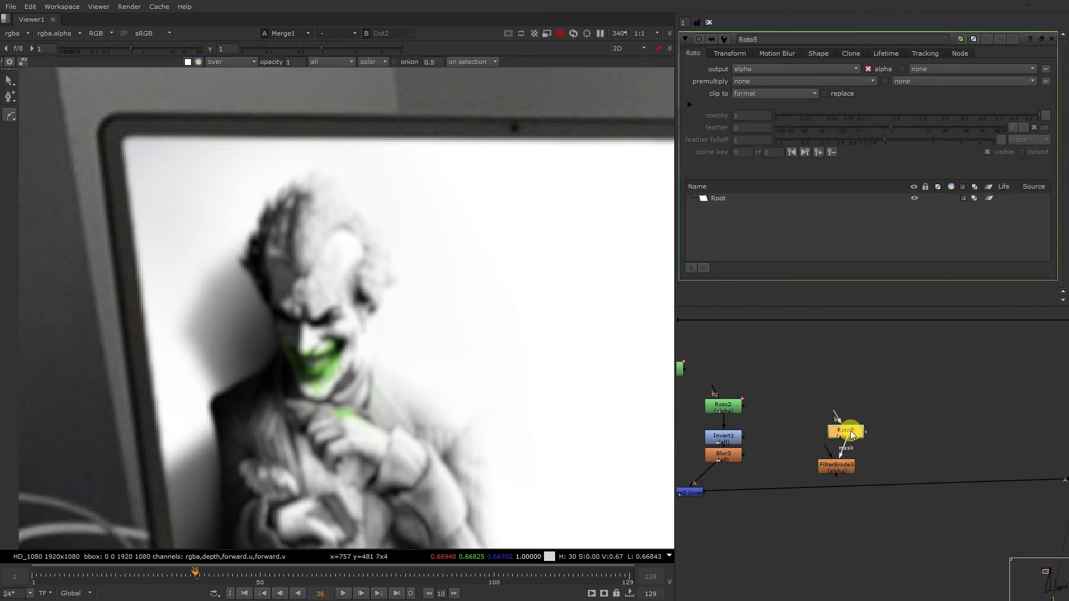
left_click_drag(859, 466, 845, 432)
left_click_drag(855, 475, 858, 487)
double_click(857, 488)
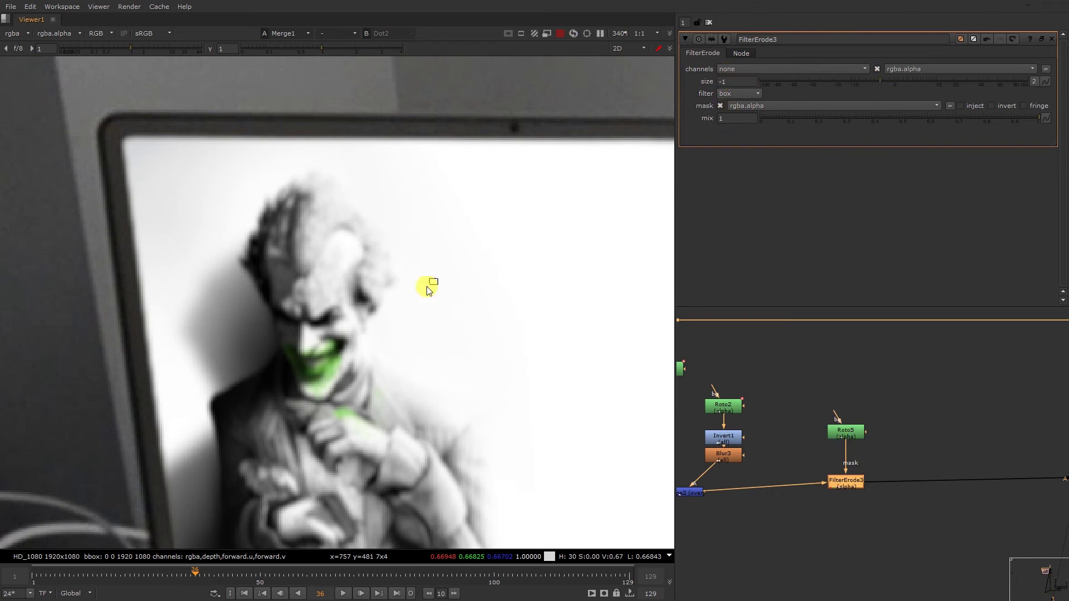
- Draw a closed Bezier in Roto5 around the upper parts of the laptop and monitor screens
double_click(846, 438)
key("f")
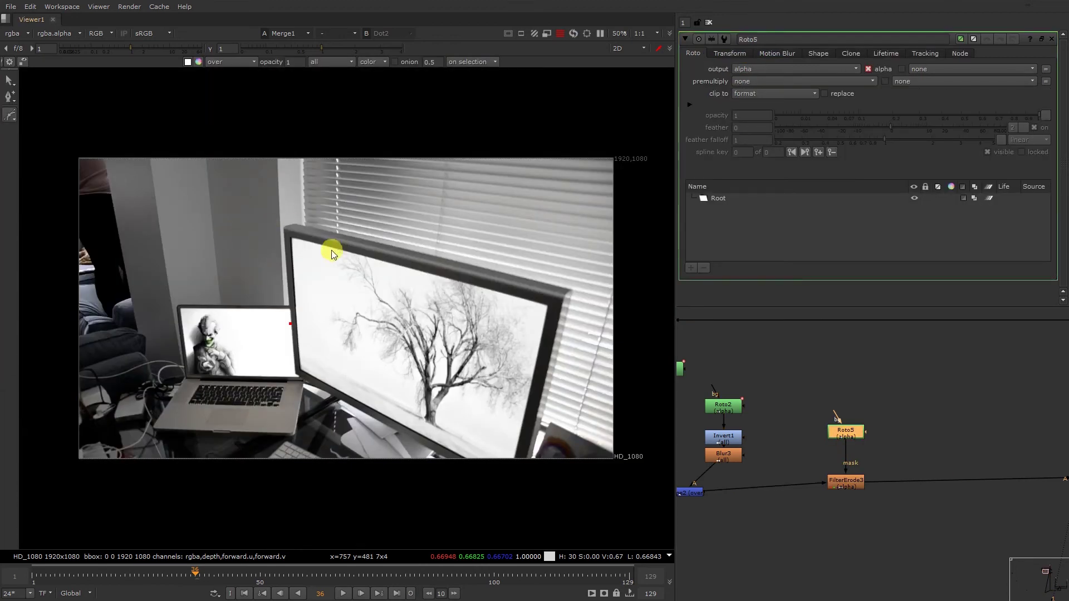
right_click(329, 248)
left_click(328, 245)
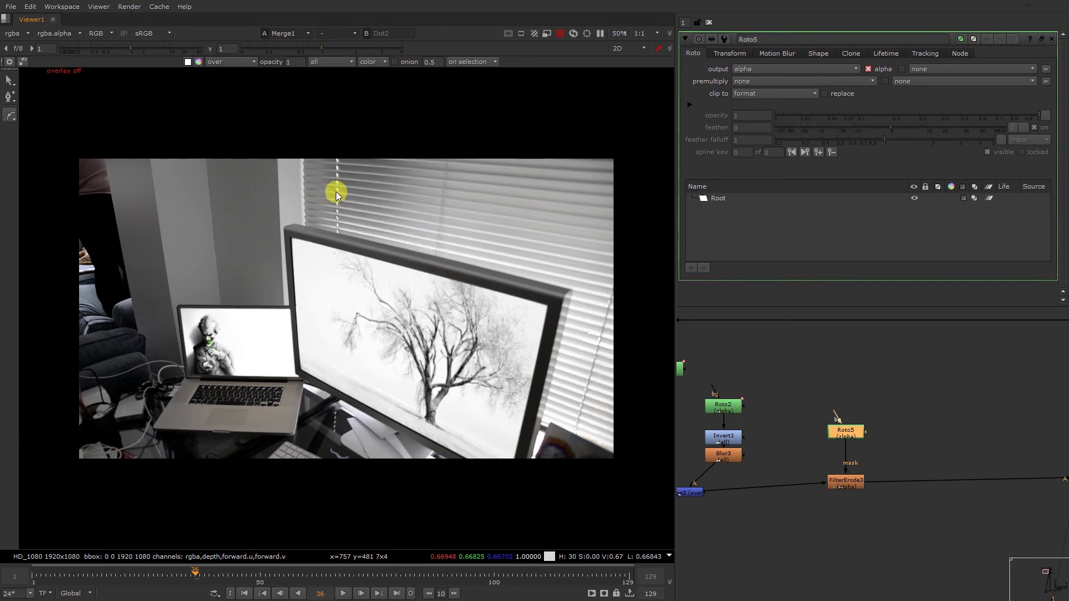
key("o")
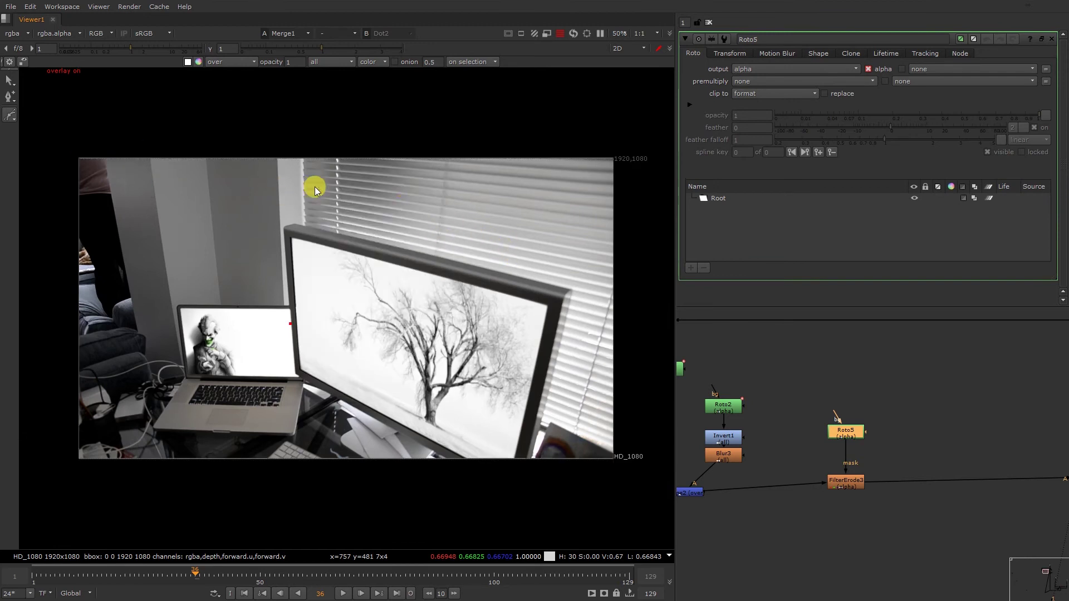
left_click(341, 189)
left_click(436, 203)
left_click(506, 243)
left_click(524, 285)
left_click(500, 310)
left_click(262, 359)
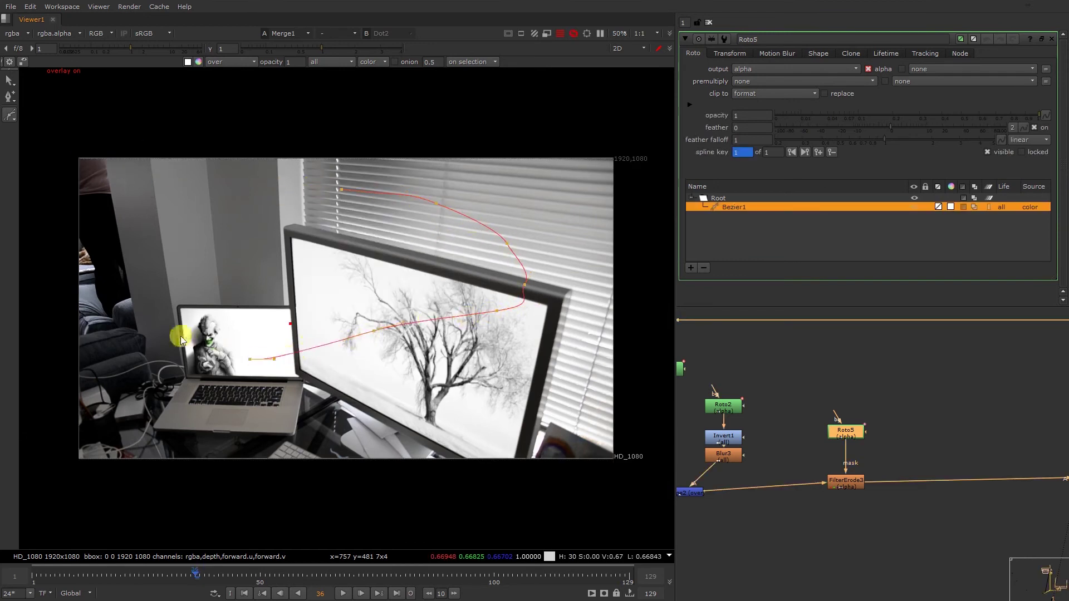
left_click(181, 335)
left_click(153, 285)
left_click(173, 236)
left_click(342, 190)
- Move the whole Bezier slightly up over the screens' upper edges and feather its outline outward all around
left_click_drag(74, 161, 597, 494)
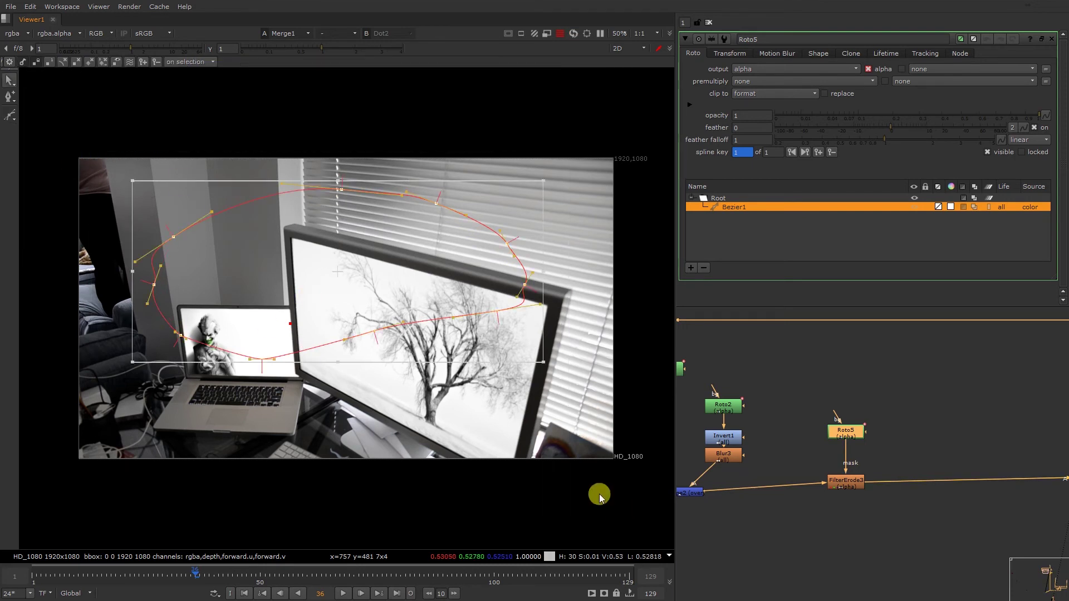
left_click_drag(245, 315, 259, 284)
left_click_drag(277, 342, 306, 373)
left_click_drag(286, 271, 287, 282)
- Compare the bezel between laptop and monitor with FilterErode3 disabled and enabled, and against the plate
left_click(852, 486)
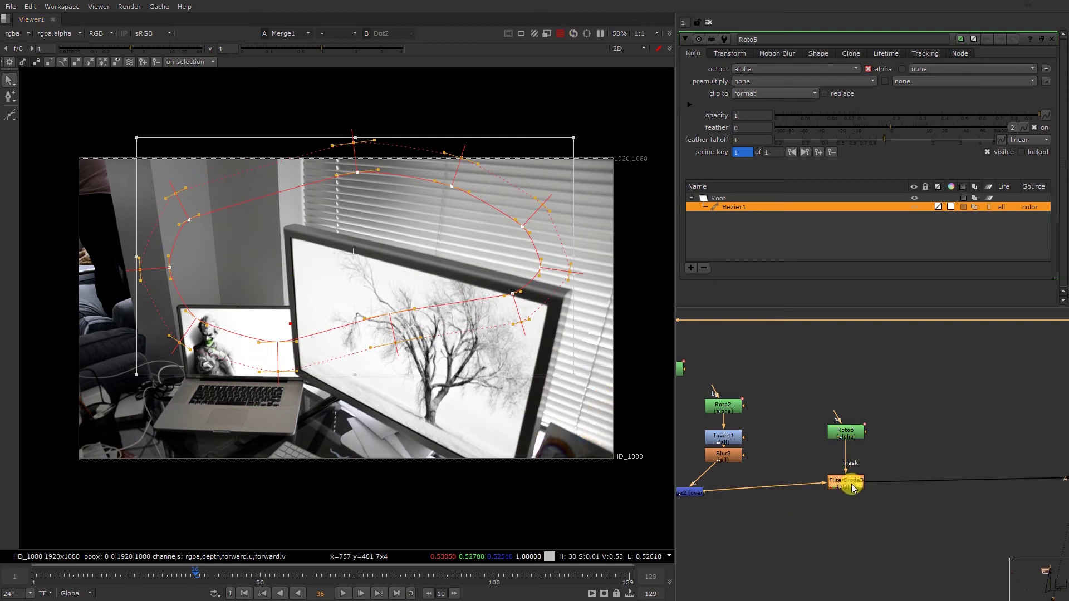
scroll(342, 329, "up", 4)
scroll(267, 262, "up", 3)
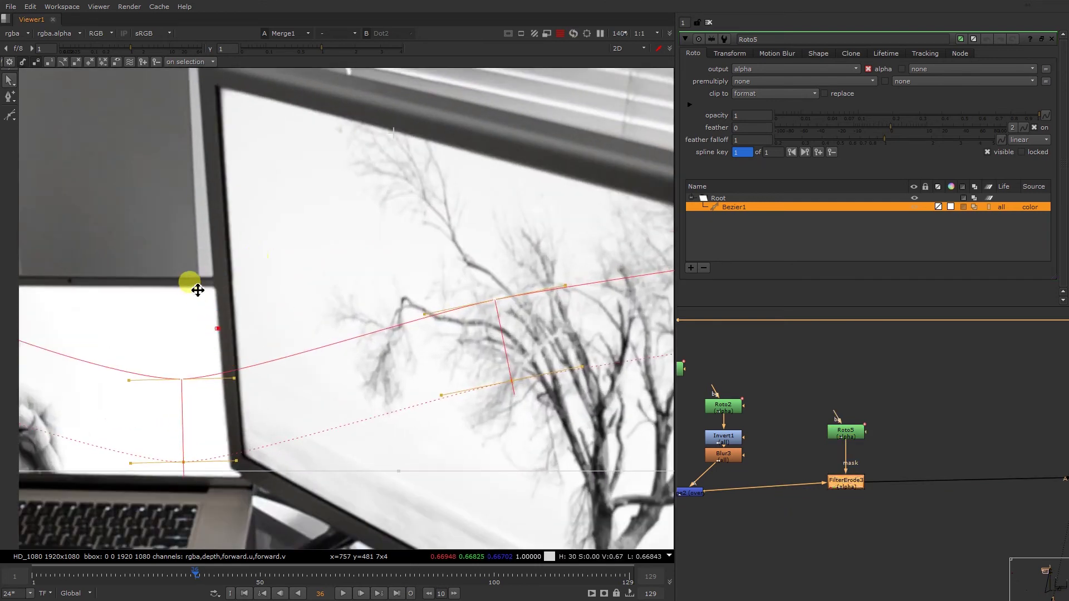
key("d")
key("d")
key("2")
key("1")
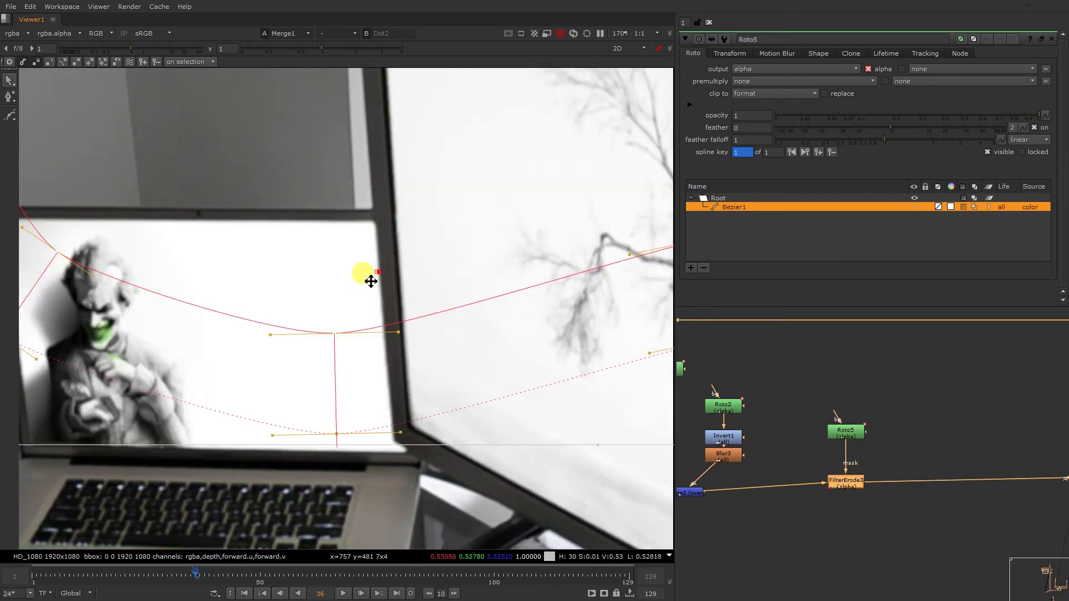
key("2")
key("1")
scroll(401, 256, "up", 2)
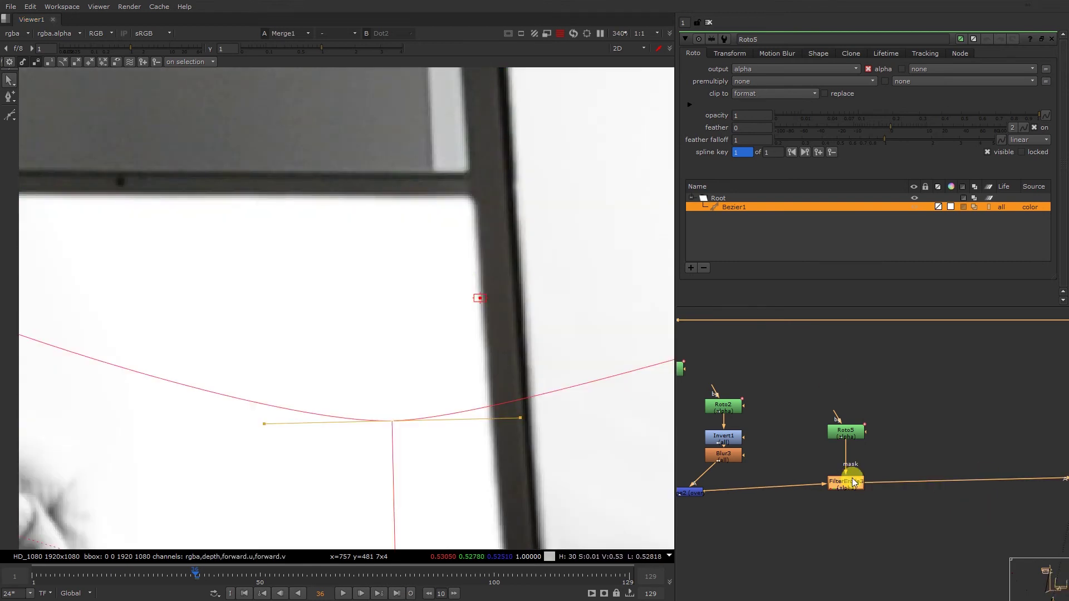
- Set the size of FilterErode3 to -2
double_click(854, 482)
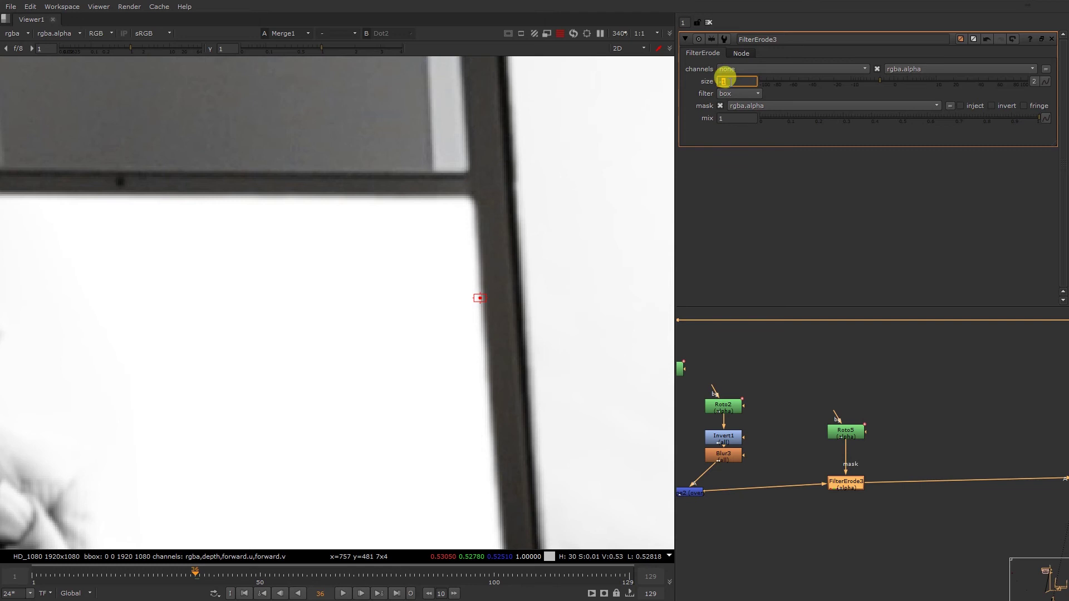
type("-2")
key("Return")
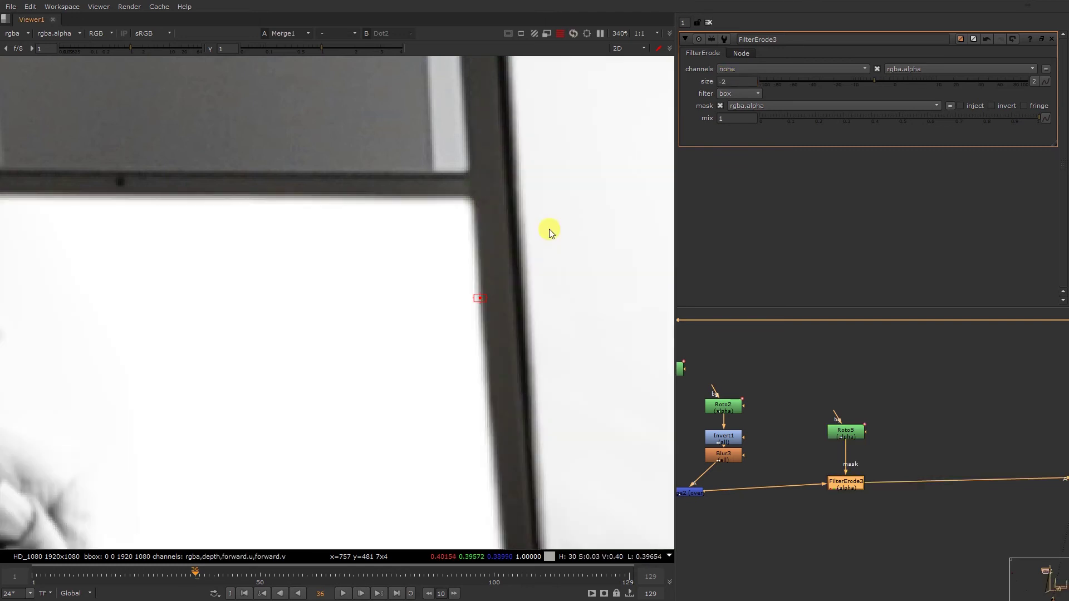
- Compare the Merge1 composite with the Dot2 plate along the laptop and monitor bezels, including their lower corners
scroll(549, 229, "down", 5)
middle_click_drag(499, 226, 345, 241)
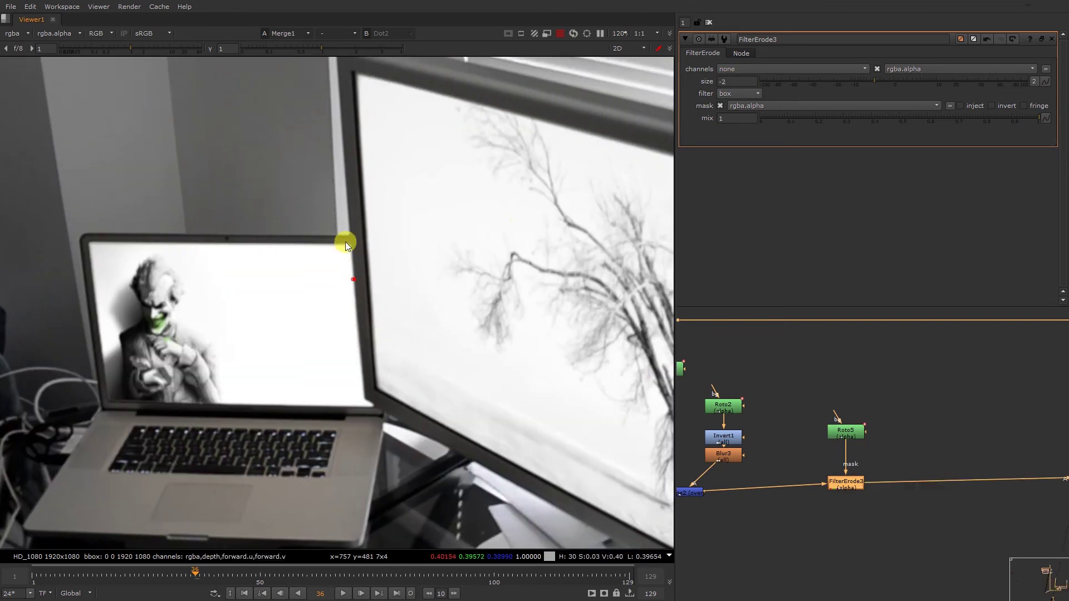
key("2")
key("1")
middle_click_drag(485, 214, 241, 209)
key("2")
middle_click_drag(544, 219, 270, 134)
key("1")
key("2")
middle_click_drag(194, 216, 560, 111)
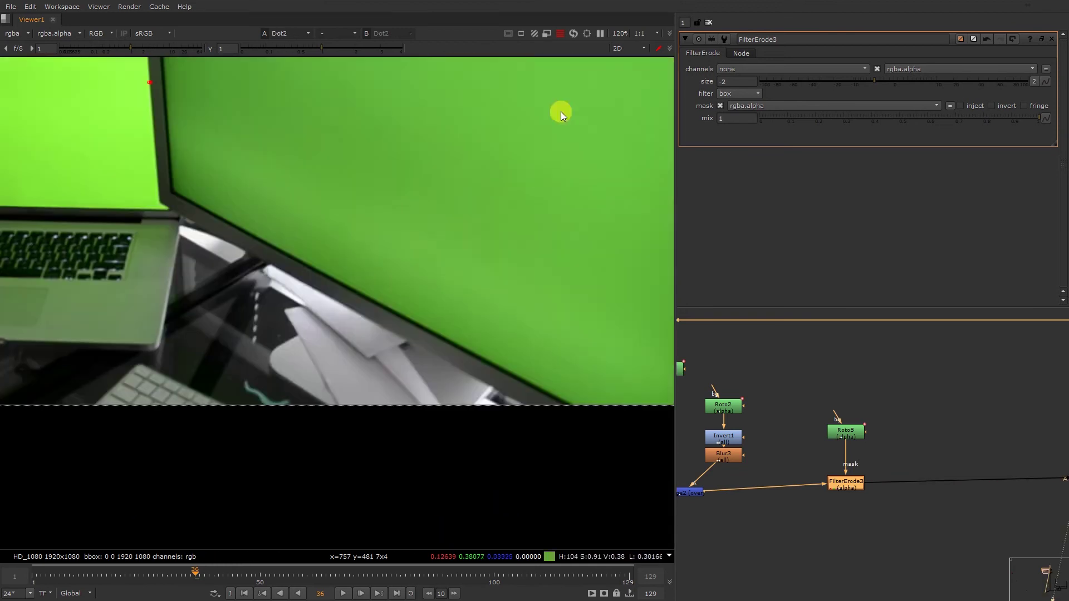
key("1")
key("2")
middle_click_drag(280, 143, 690, 291)
key("1")
key("2")
key("1")
middle_click_drag(472, 303, 342, 266)
key("2")
key("1")
key("2")
key("1")
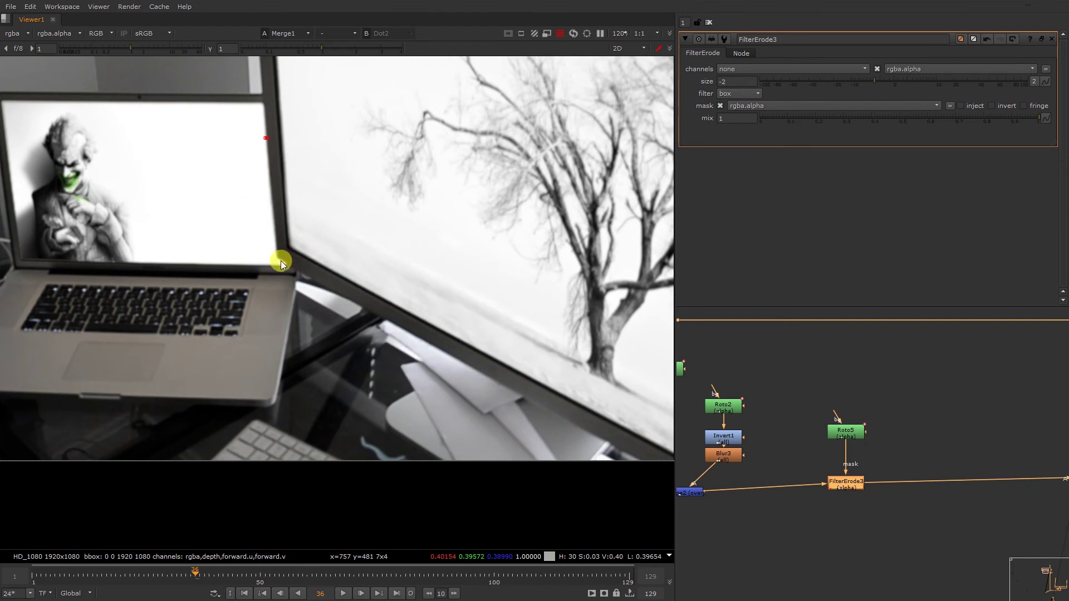
key("2")
key("1")
- Draw a second closed Bezier in Roto5 around the corner where the laptop screen's lower right meets the monitor
right_click(323, 196)
left_click(323, 196)
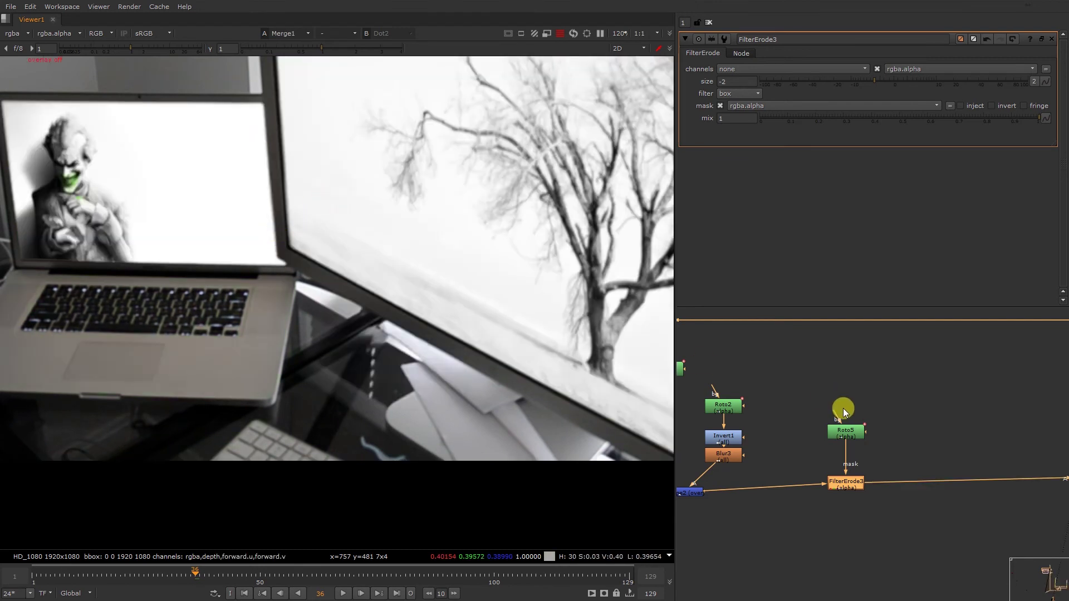
double_click(845, 432)
right_click(274, 172)
left_click(274, 172)
scroll(179, 215, "up", 1)
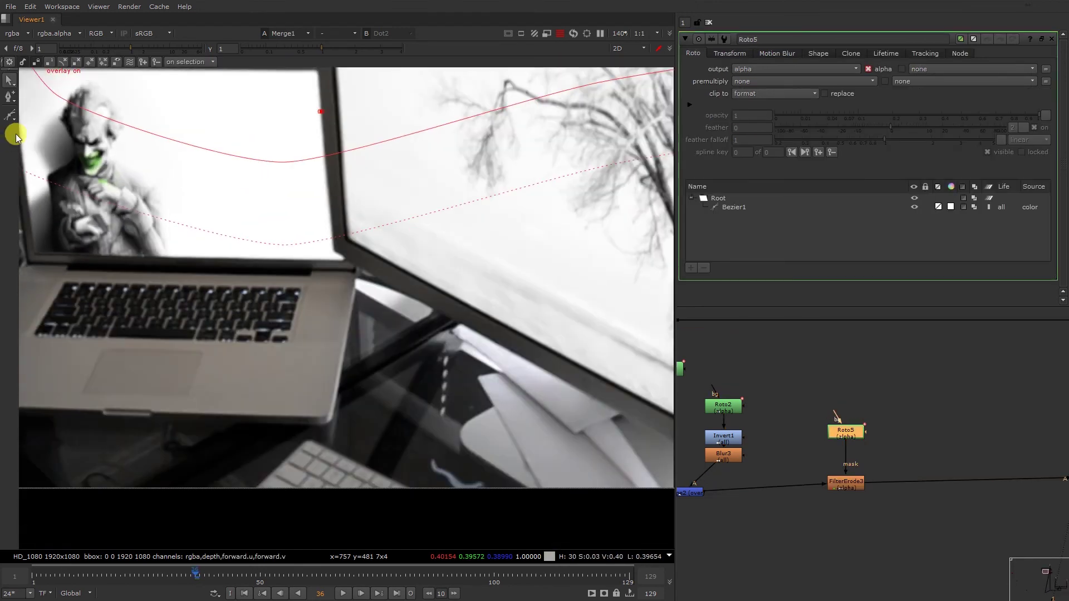
left_click(10, 115)
left_click_drag(316, 150, 335, 143)
left_click_drag(387, 178, 389, 210)
mouse_move(373, 264)
left_mouse_down()
mouse_move(356, 274)
mouse_move(301, 245)
left_mouse_up()
left_click_drag(297, 184, 305, 163)
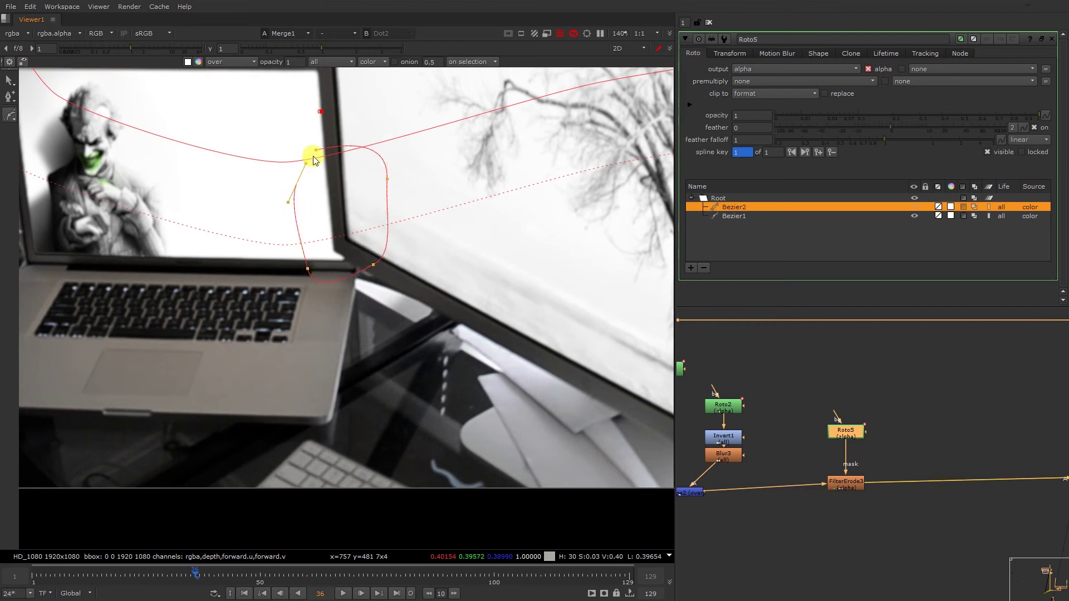
- Feather the second Bezier outward on all sides
key("q")
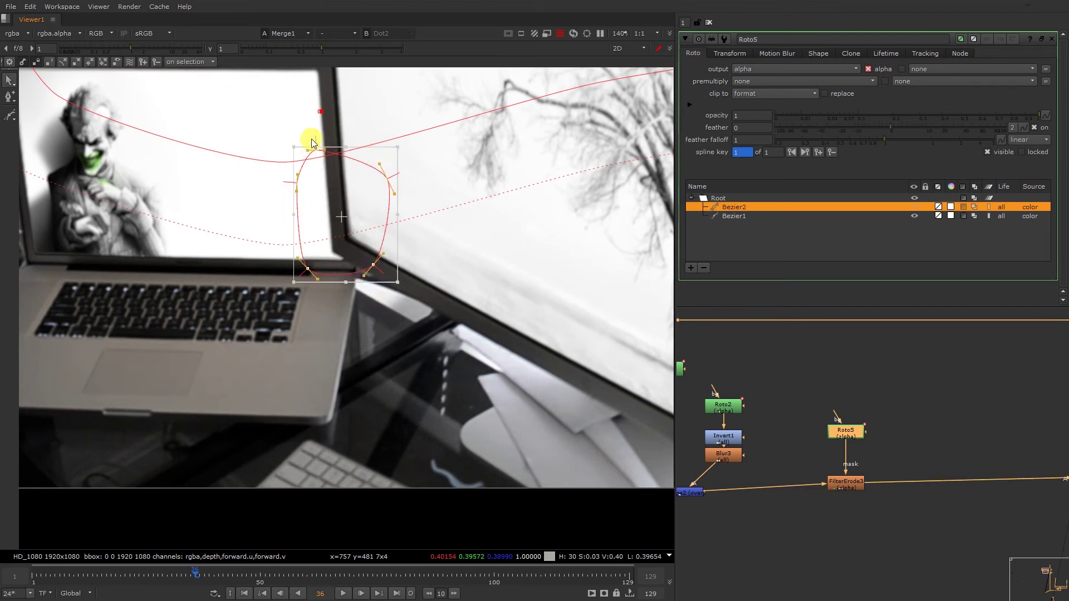
key("e")
left_click(635, 309)
- Compare the composite with the plate around the laptop and monitor with the second roto shape included in the erode mask
key("2")
key("1")
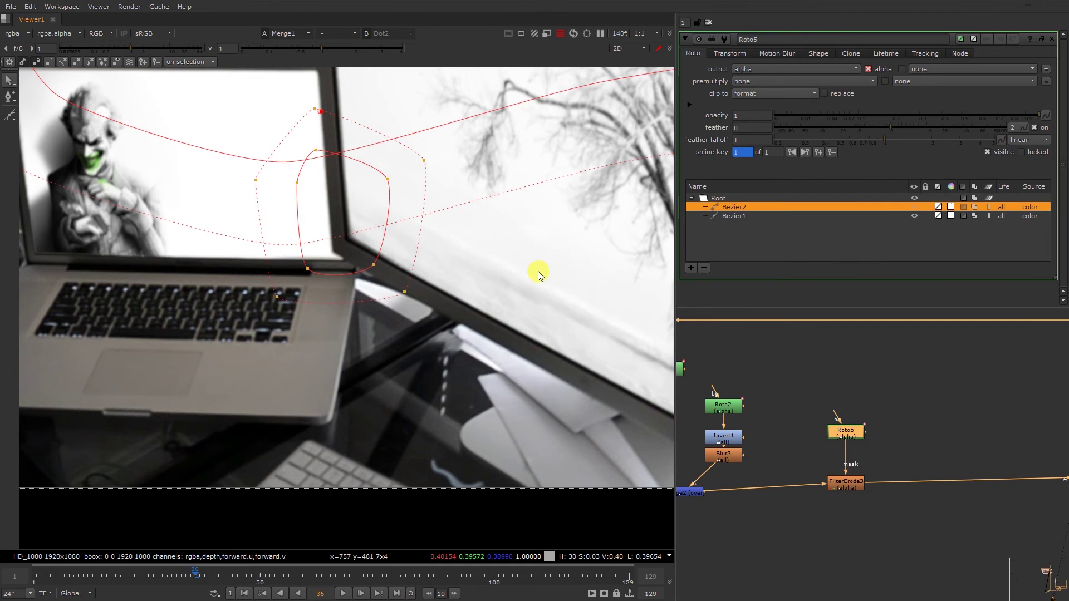
middle_click_drag(540, 276, 262, 198)
scroll(262, 198, "down", 3)
scroll(378, 223, "up", 1)
middle_click_drag(378, 222, 396, 415)
middle_click_drag(274, 356, 606, 284)
key("2")
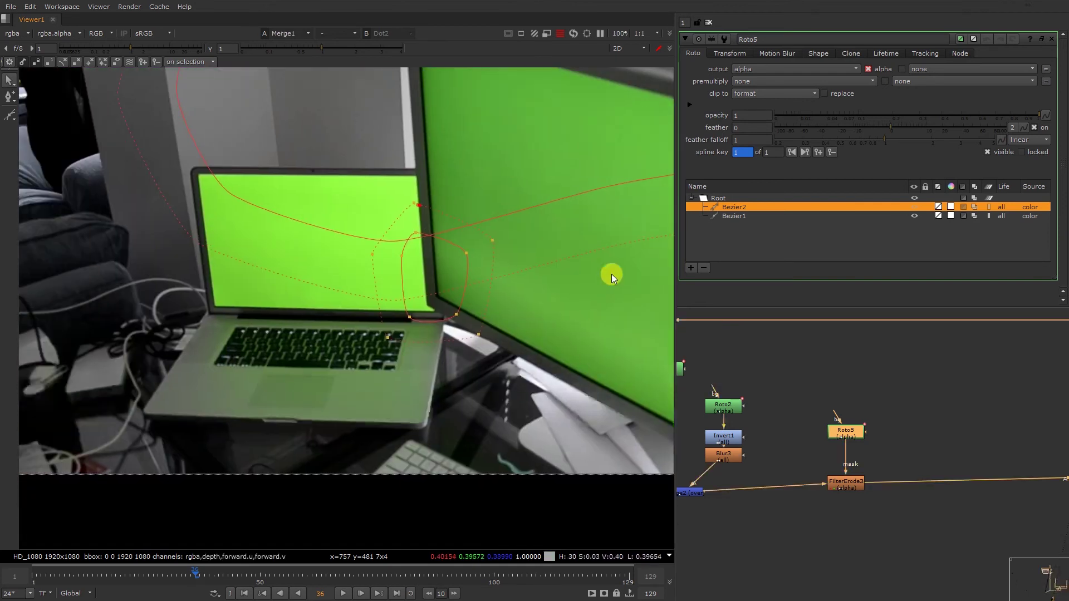
key("1")
key("2")
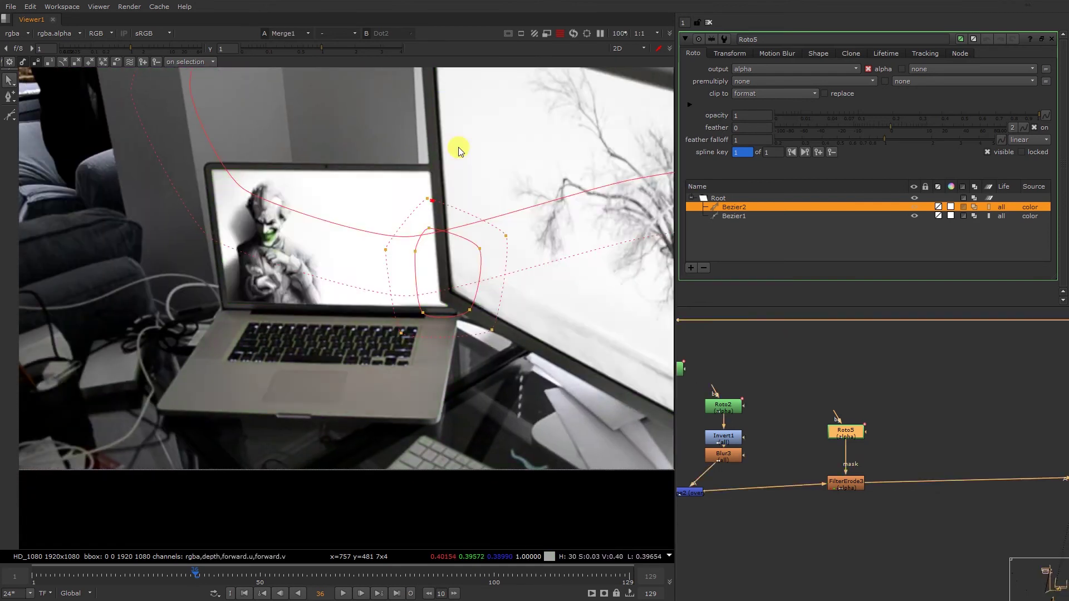
key("2")
key("1")
key("o")
key("2")
key("1")
right_click(458, 148)
left_click(458, 148)
- Select the larger Bezier in Roto5 and view its full outline over the composite
left_click(523, 209)
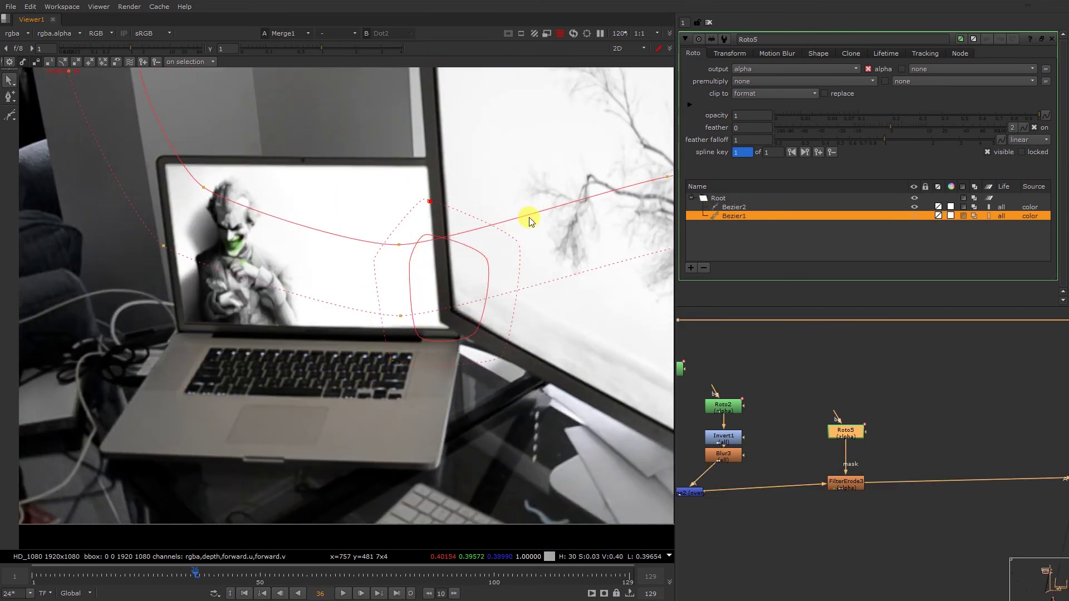
scroll(436, 248, "down", 6)
left_click(437, 249)
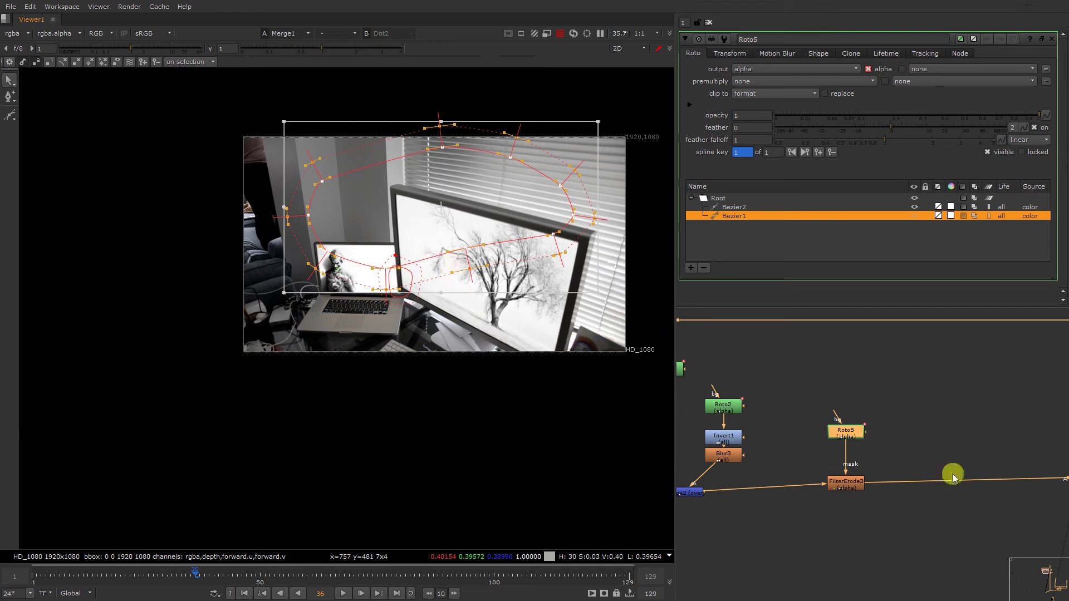
- View the alpha of FilterErode3 and compare the matte between the two screens with the node disabled and enabled
double_click(860, 483)
key("1")
key("a")
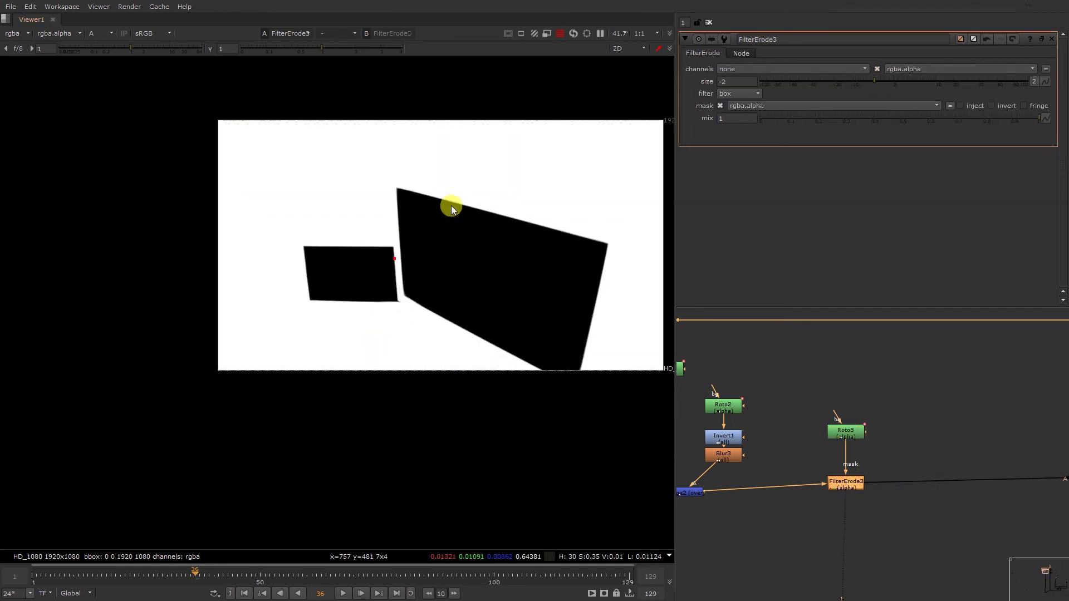
scroll(401, 238, "up", 1)
scroll(451, 205, "up", 4)
scroll(440, 295, "up", 4)
key("d")
key("d")
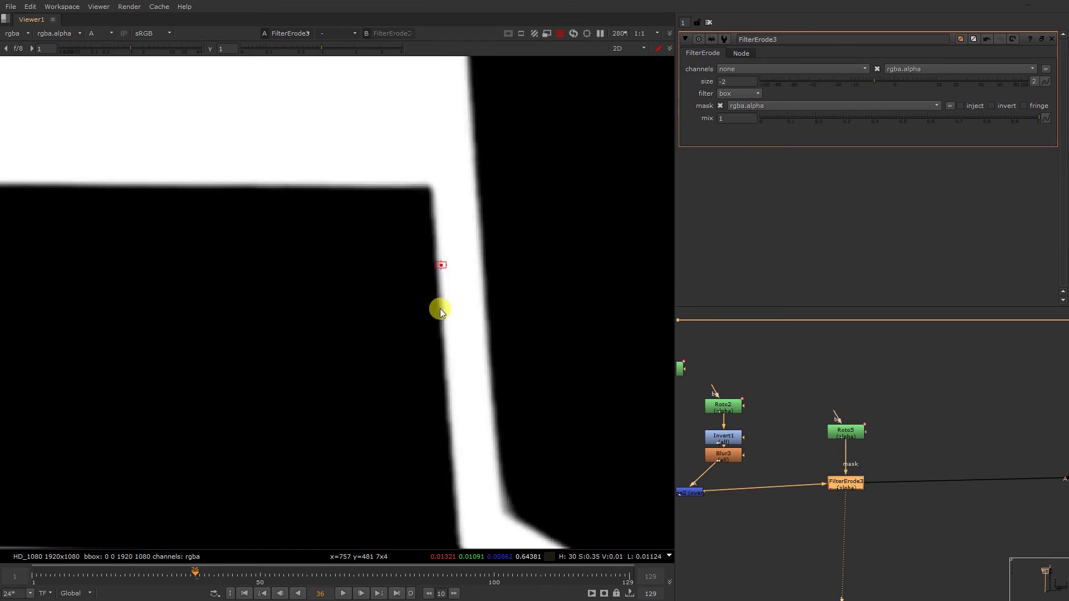
- Toggle FilterErode3 off and on, and view the original green-screen plate at Dot2 around the monitor edge
key("d")
key("d")
scroll(927, 469, "down", 5)
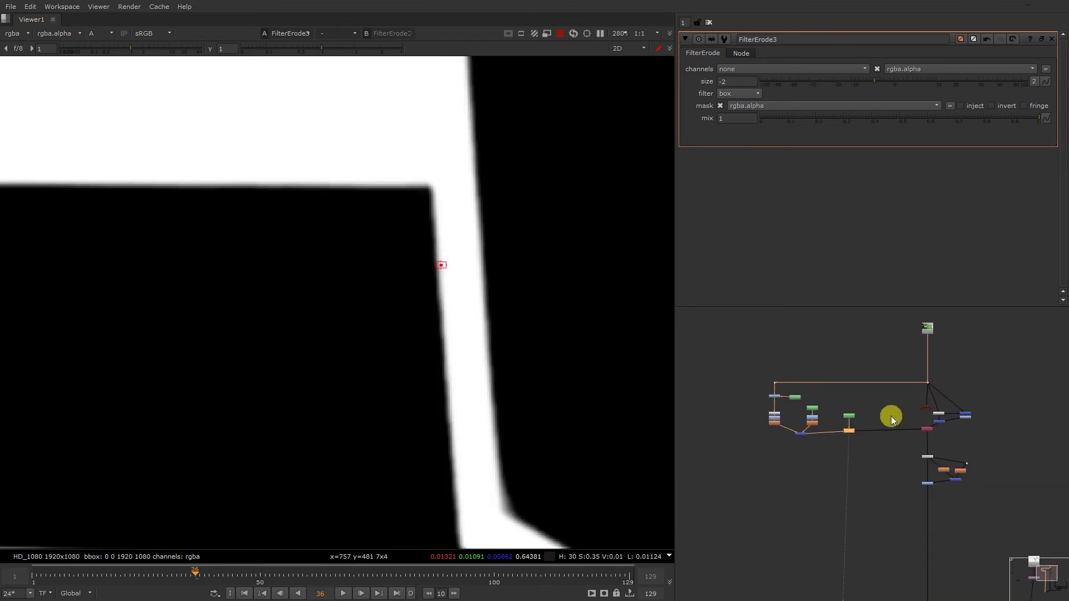
left_click_drag(904, 372, 958, 392)
key("1")
key("a")
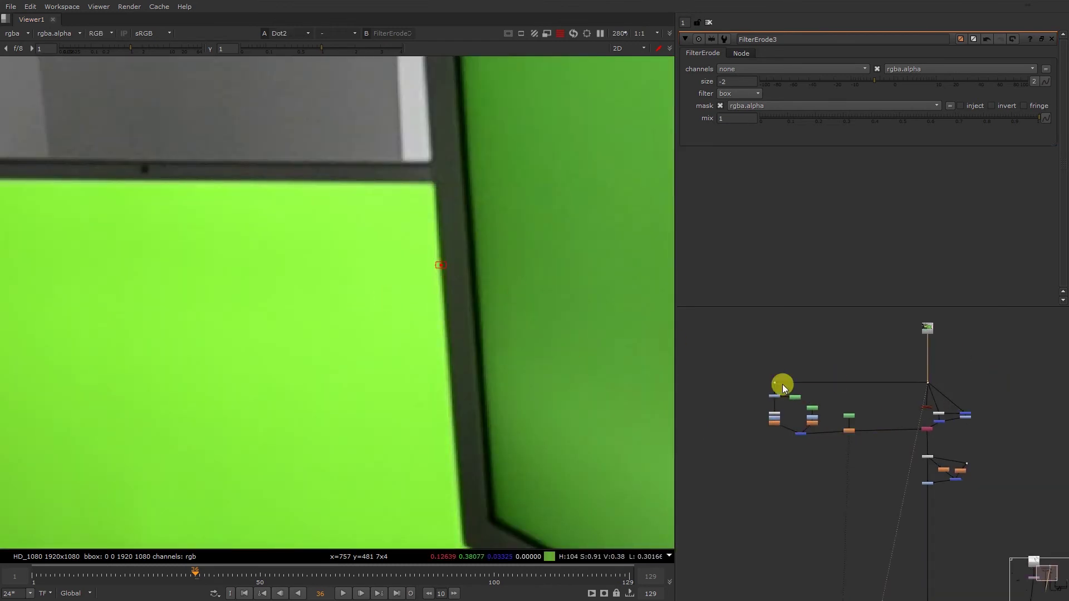
- View the Copy1 result and its alpha along the edge between the laptop and the monitor
scroll(939, 462, "up", 3)
left_click_drag(874, 388, 942, 435)
key("1")
key("a")
key("a")
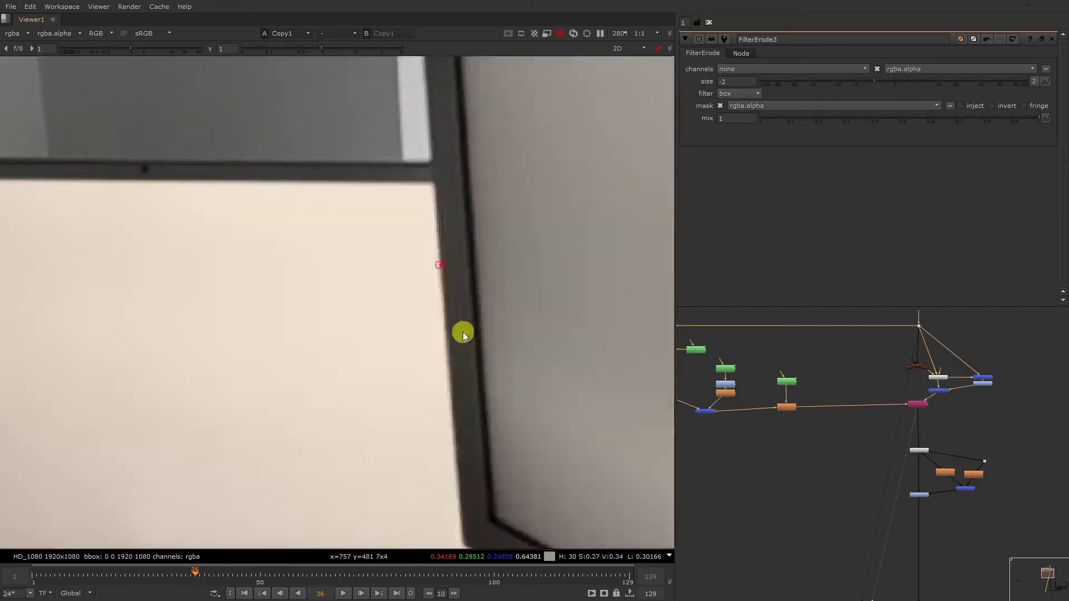
key("a")
key("a")
- View the Merge1 composite full frame with the overlay hidden and compare it with the despilled plate at Copy1
key("2")
key("1")
scroll(884, 422, "down", 3)
middle_click_drag(890, 556, 840, 414)
left_click(866, 488)
key("1")
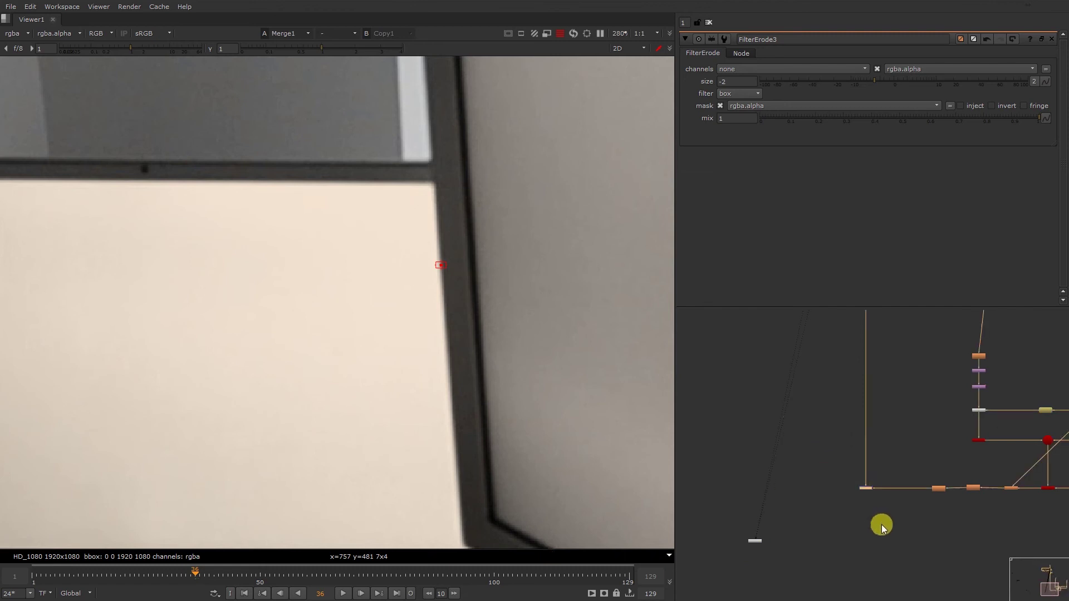
left_click(881, 525)
key("f")
key("o")
key("2")
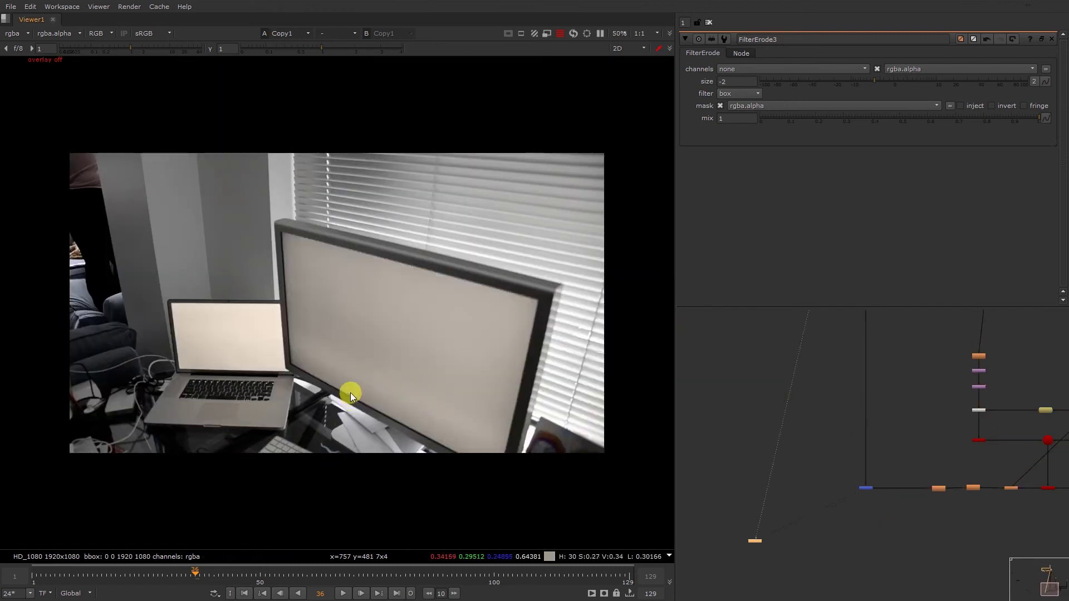
key("1")
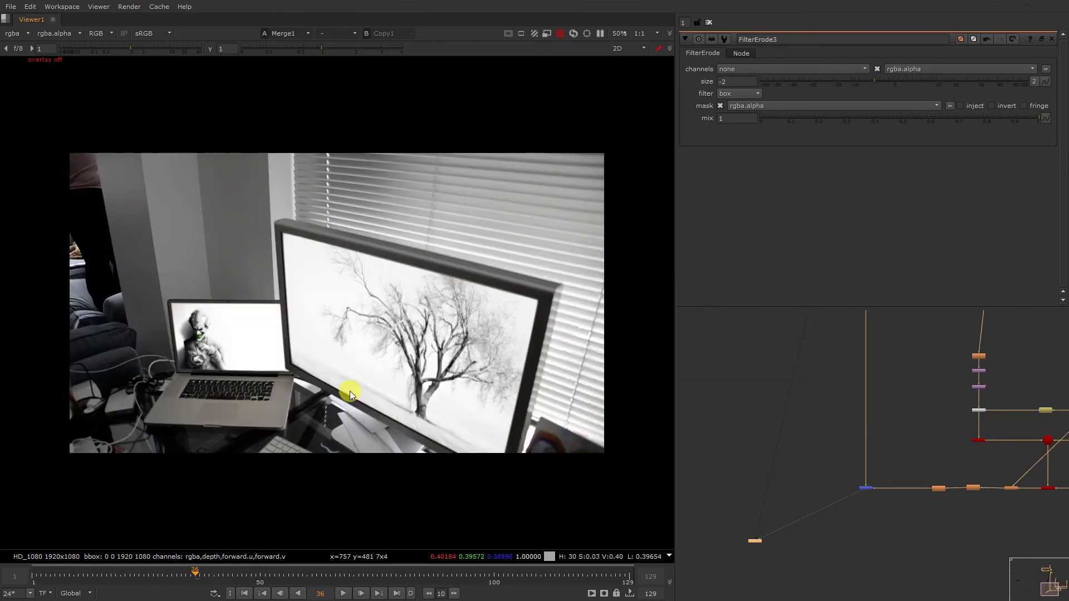
key("2")
key("1")
- Examine the alpha of Merge1 and the alpha of Premult1 around both screens
key("a")
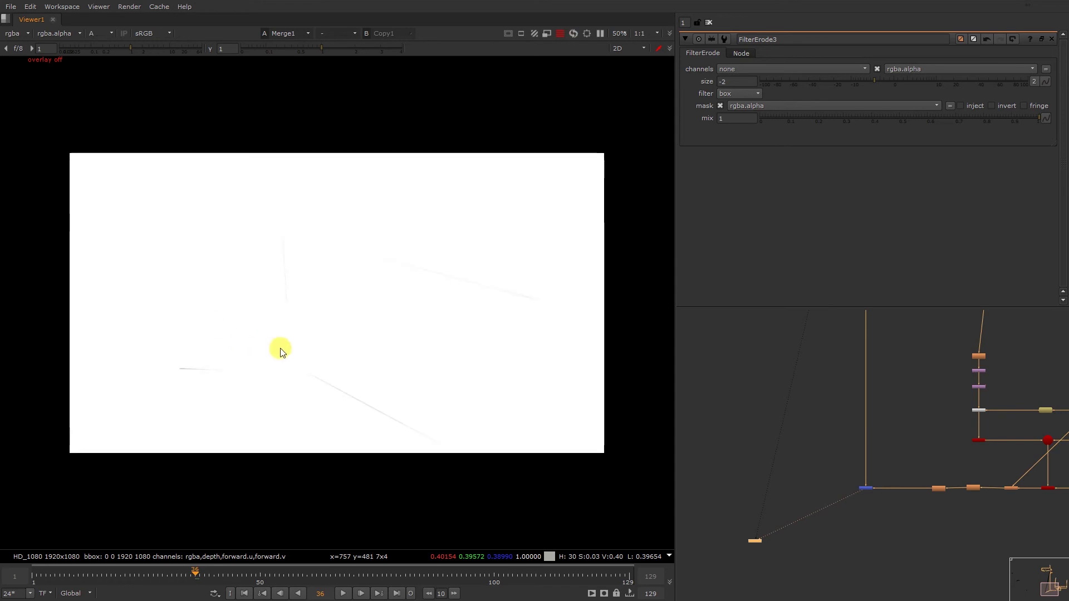
scroll(953, 482, "up", 1)
middle_click_drag(883, 403, 896, 588)
middle_click_drag(877, 406, 891, 597)
middle_click_drag(856, 336, 864, 430)
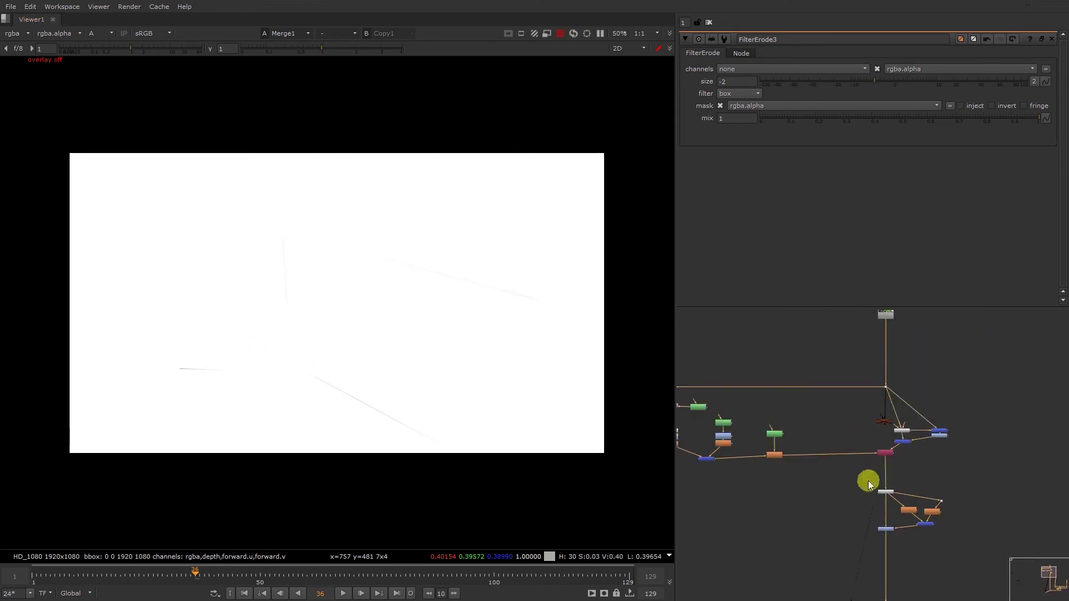
left_click(885, 492)
key("1")
scroll(334, 323, "up", 6)
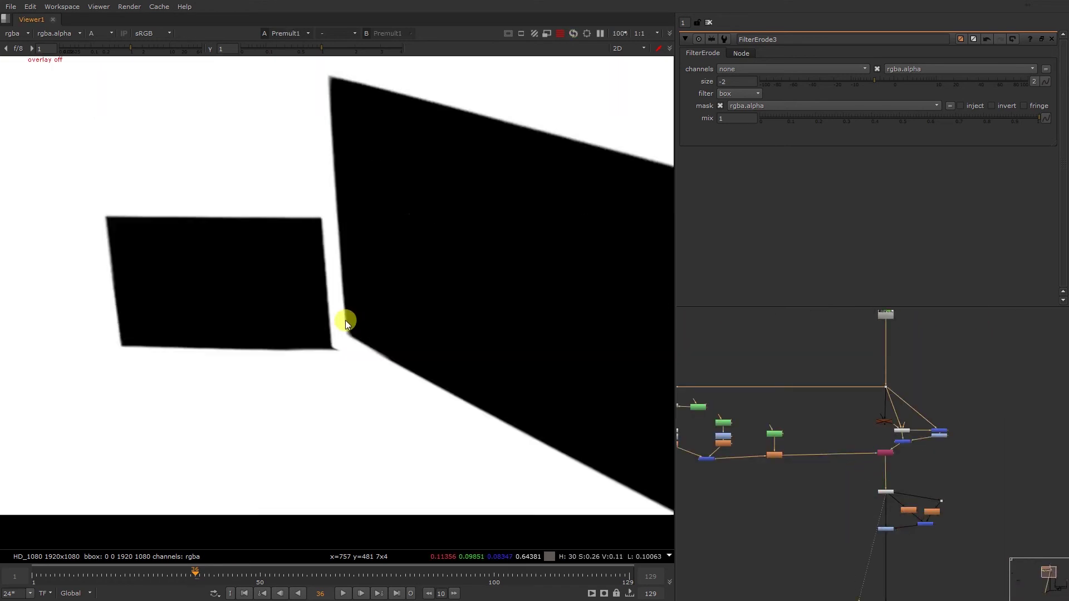
- Return to the full-frame colour view of the Merge1 composite
scroll(943, 541, "down", 4)
middle_click_drag(901, 524, 860, 338)
middle_click_drag(898, 555, 878, 476)
key("1")
key("a")
key("f")
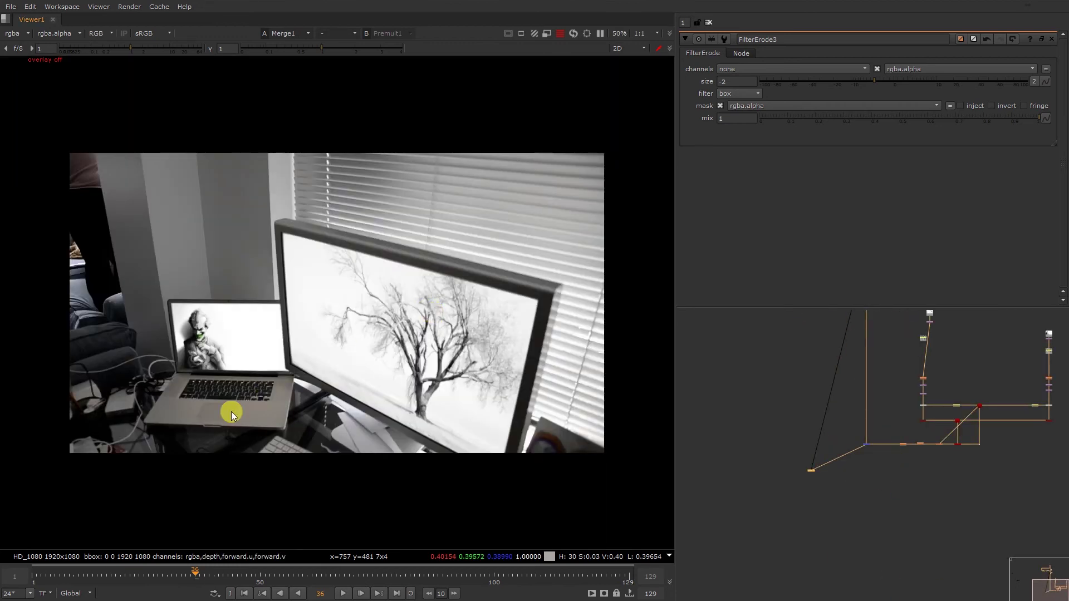
- View the original plate at Dot2 in alpha and colour, and compare it with the Merge1 composite
middle_click_drag(886, 429, 893, 515)
middle_click_drag(871, 322, 872, 421)
left_click(864, 384)
key("1")
key("a")
middle_click_drag(879, 501, 864, 349)
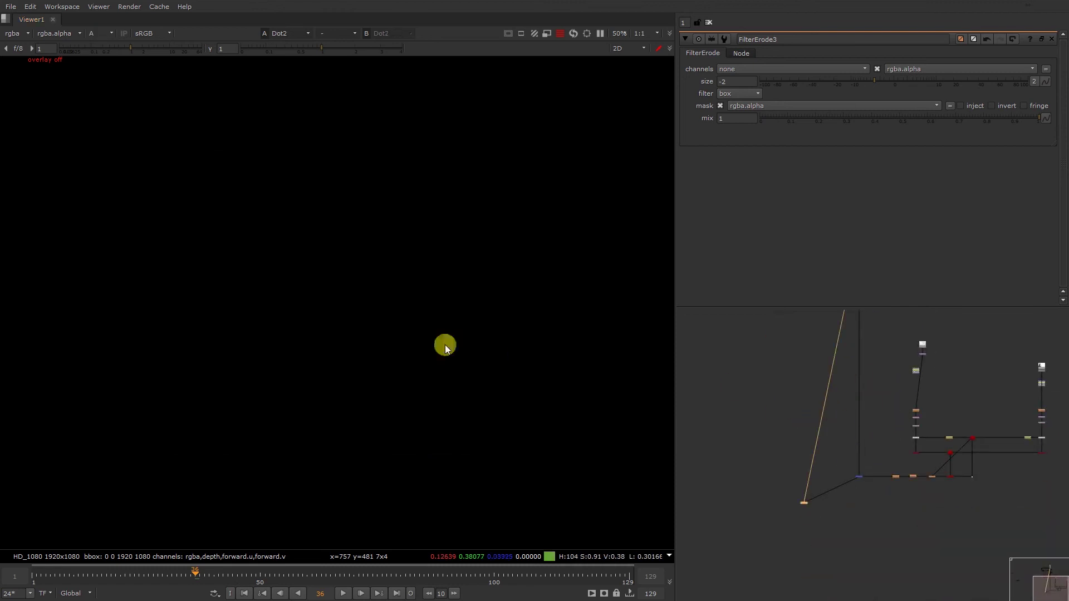
key("a")
left_click_drag(839, 471, 881, 500)
key("1")
key("ctrl+z")
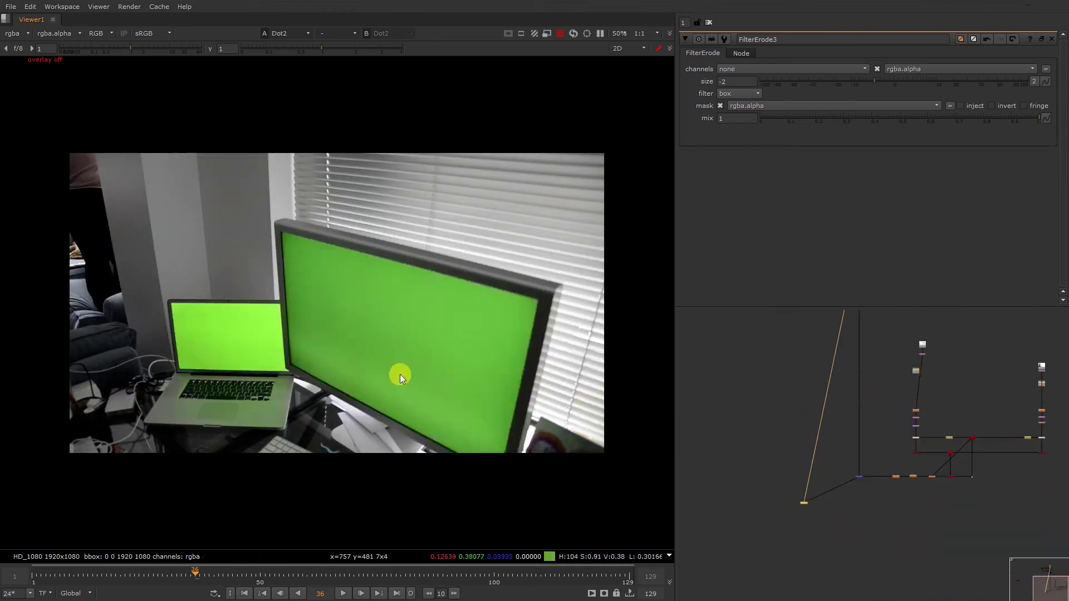
key("2")
scroll(852, 411, "up", 4)
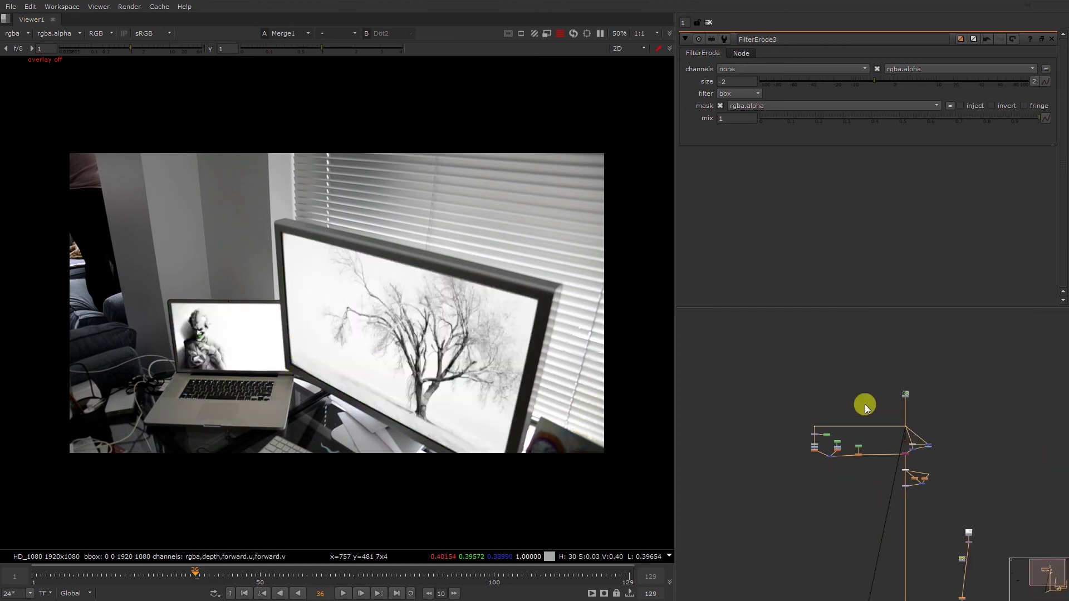
- Open the Roto5 properties, show the shape overlay and select the large Bezier1
scroll(867, 479, "up", 3)
double_click(877, 478)
right_click(351, 246)
left_click(325, 264)
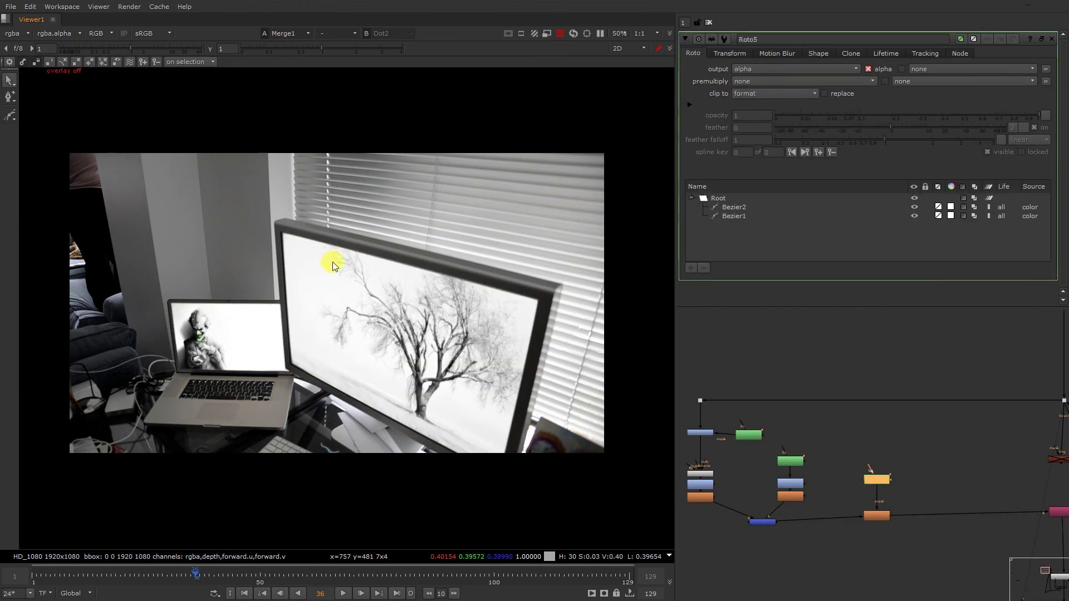
right_click(332, 262)
left_click(334, 262)
left_click(410, 303)
- Keyframe both Roto5 Beziers at frame 13, moving the large and small shapes slightly up to follow the screens
left_click(88, 574)
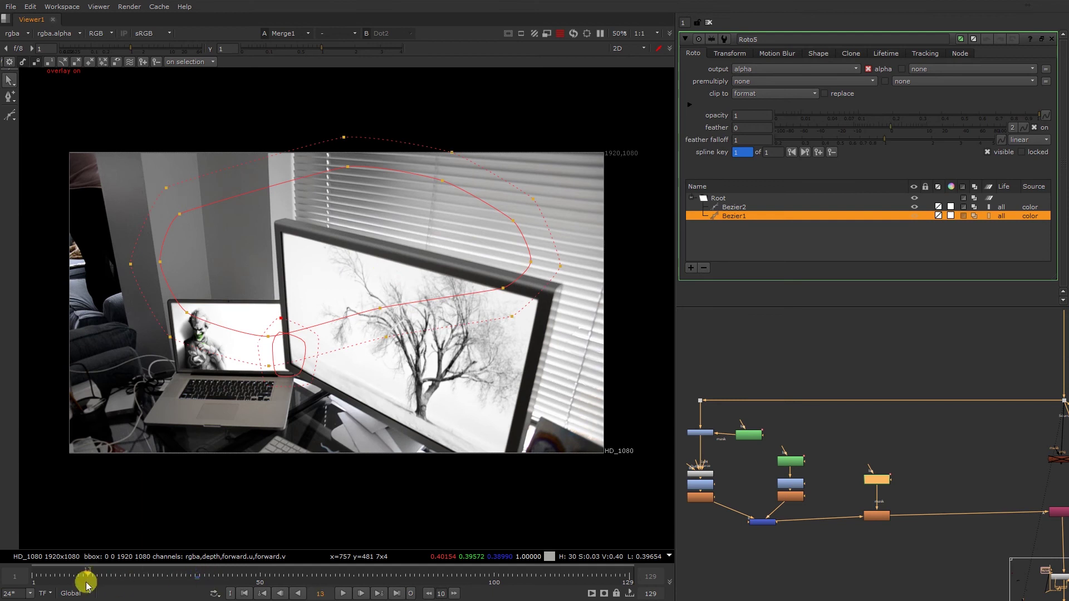
left_click_drag(99, 96, 413, 378)
left_click_drag(507, 452, 571, 453)
left_click_drag(377, 327, 374, 318)
left_click(290, 379)
left_click_drag(363, 428, 238, 287)
left_click_drag(282, 343, 282, 339)
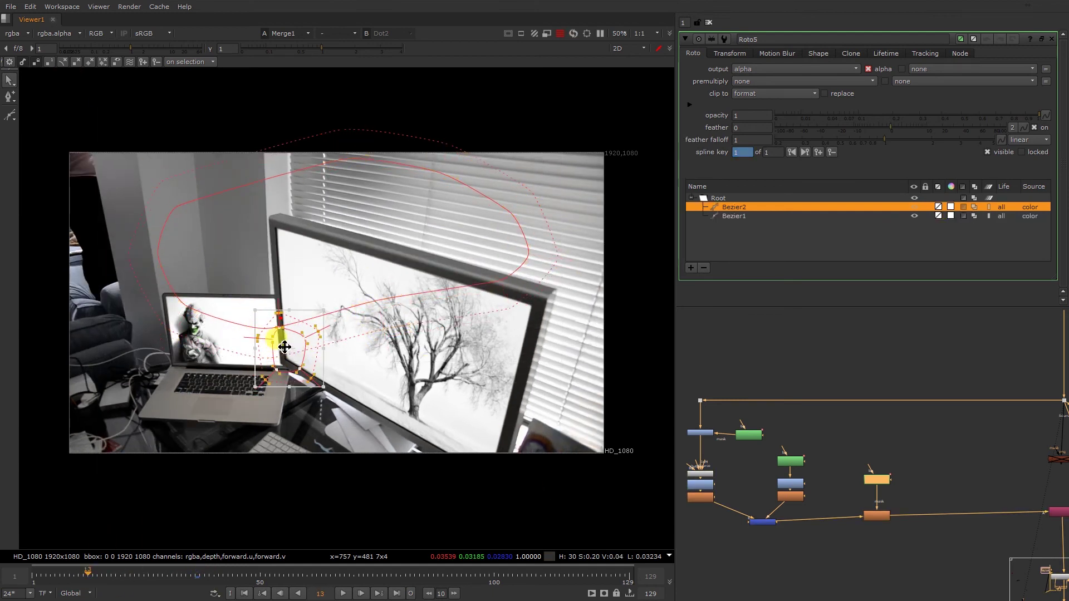
- Keyframe both Roto5 Beziers at frame 98, moving the large and small shapes up to match the screens
left_click(490, 583)
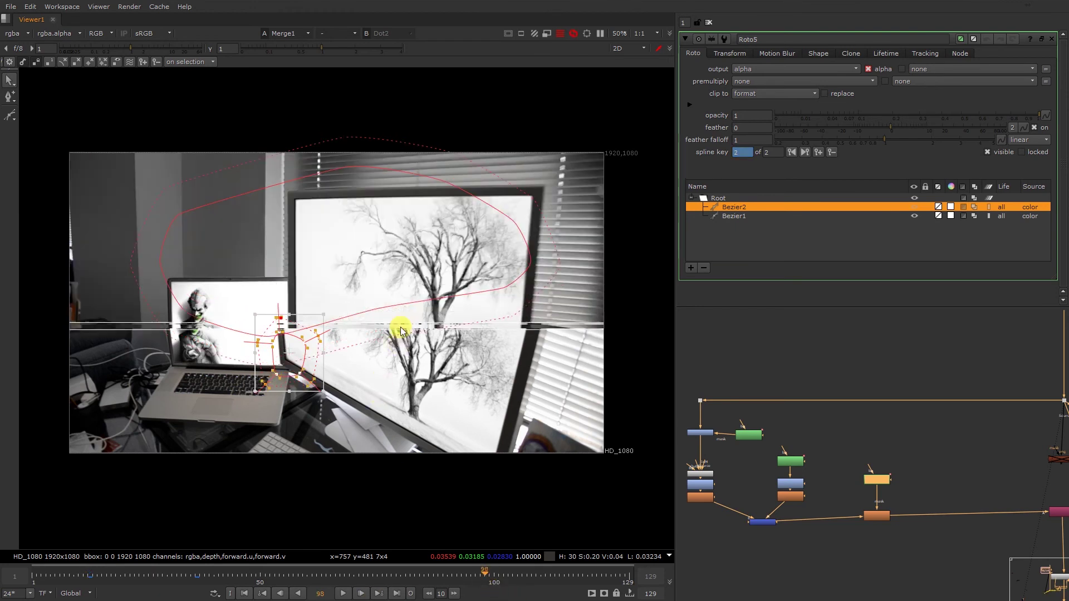
left_click(363, 291)
left_click_drag(72, 131, 577, 511)
left_click_drag(348, 281, 340, 233)
left_click(301, 376)
key("ctrl+a")
left_click_drag(281, 346, 282, 315)
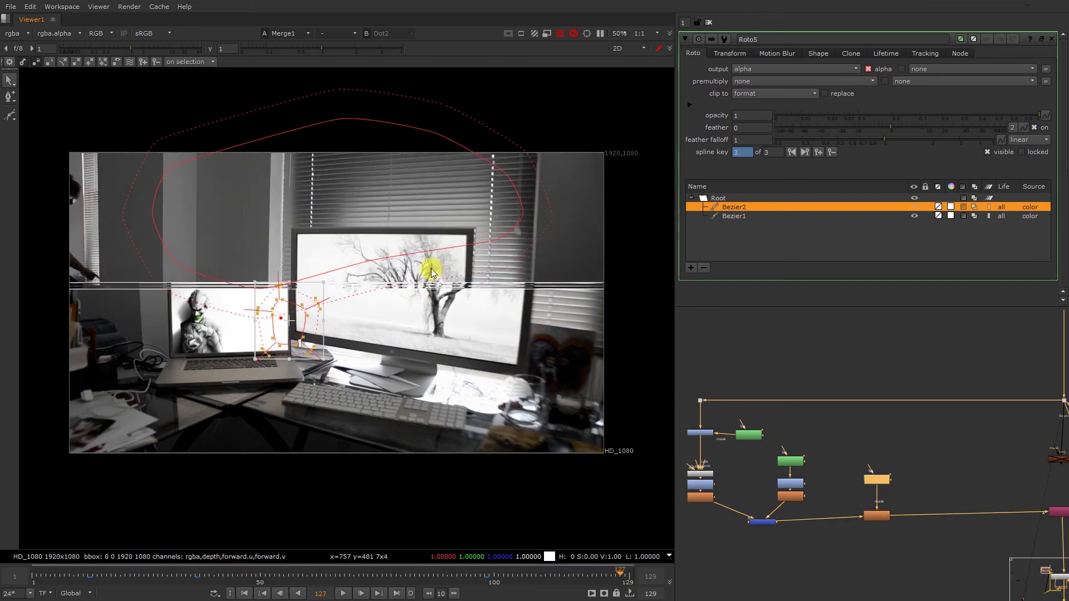
- Keyframe both Roto5 Beziers at frame 127, nudging the large shape up-left and the small shape slightly right
left_click(473, 235)
left_click_drag(570, 353, 5, 12)
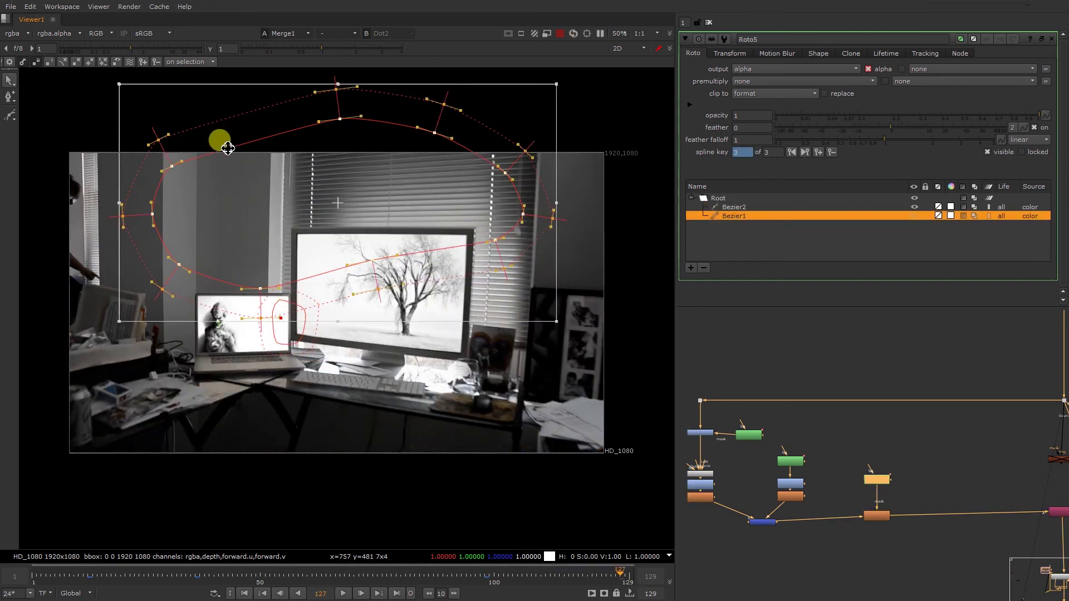
left_click_drag(233, 153, 223, 149)
left_click(296, 379)
left_click(304, 346)
left_click_drag(356, 389, 164, 233)
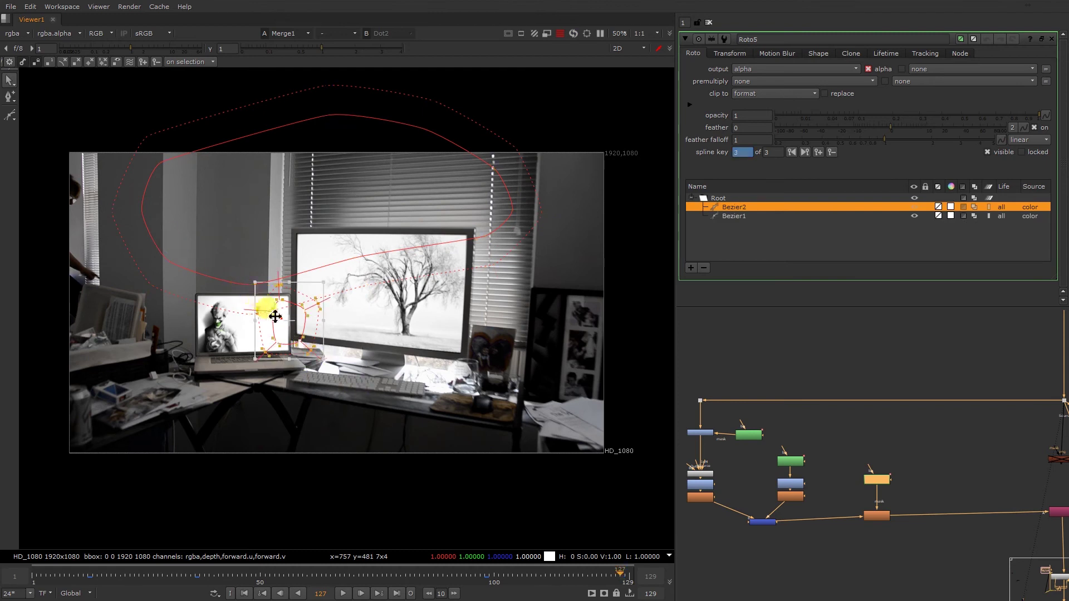
left_click_drag(274, 310, 278, 311)
- Hide the overlay and inspect the laptop and monitor edges of the frame 127 composite against the plate
key("o")
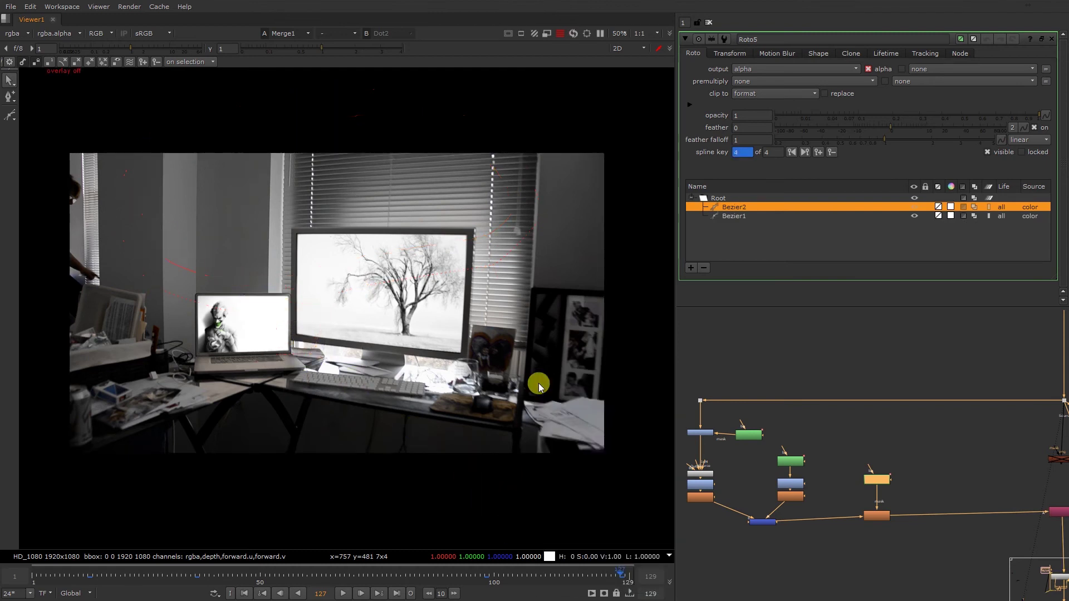
scroll(306, 298, "down", 1)
scroll(287, 293, "up", 3)
scroll(306, 346, "up", 6)
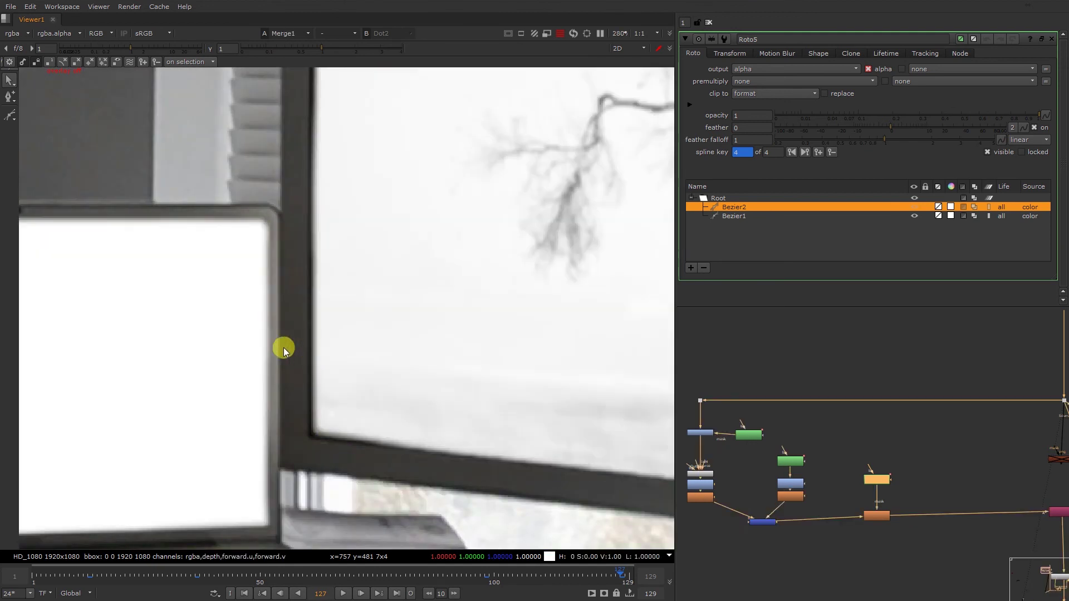
scroll(283, 347, "up", 1)
middle_click_drag(282, 347, 346, 332)
key("1")
key("2")
middle_click_drag(666, 398, 154, 183)
key("1")
key("1")
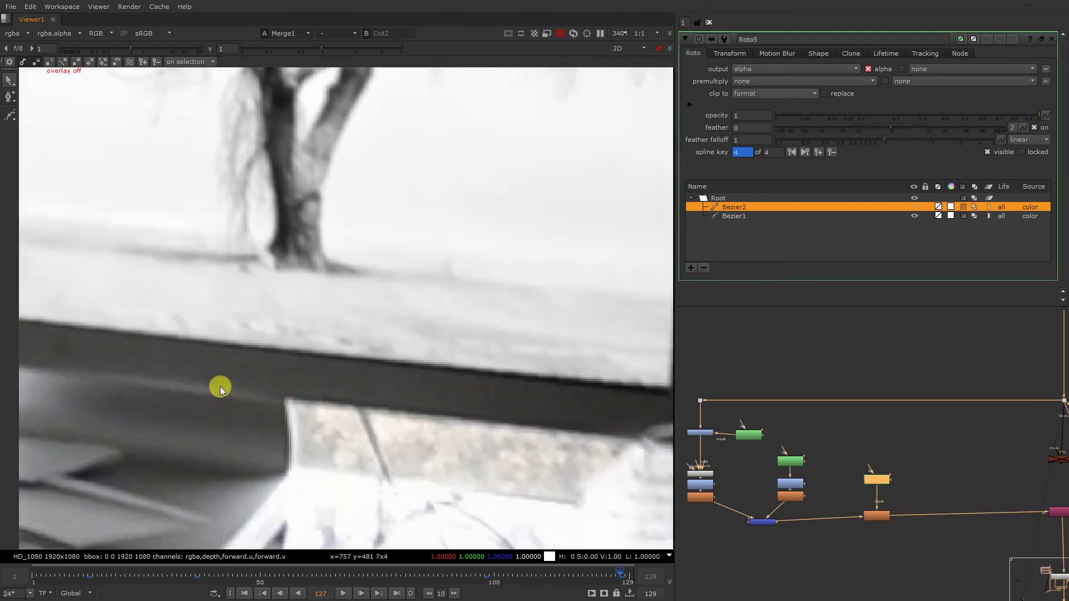
scroll(440, 376, "up", 3)
scroll(446, 380, "down", 5)
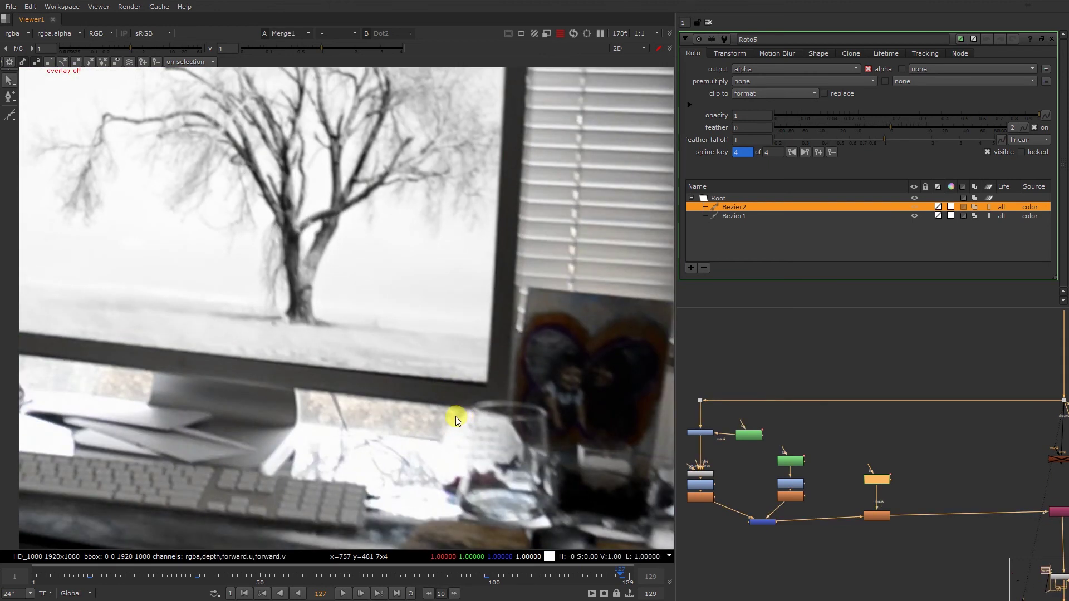
key("2")
key("1")
- In Roto2, raise the lower-right corner point of Bezier1 toward the monitor's screen corner at frame 127
key("a")
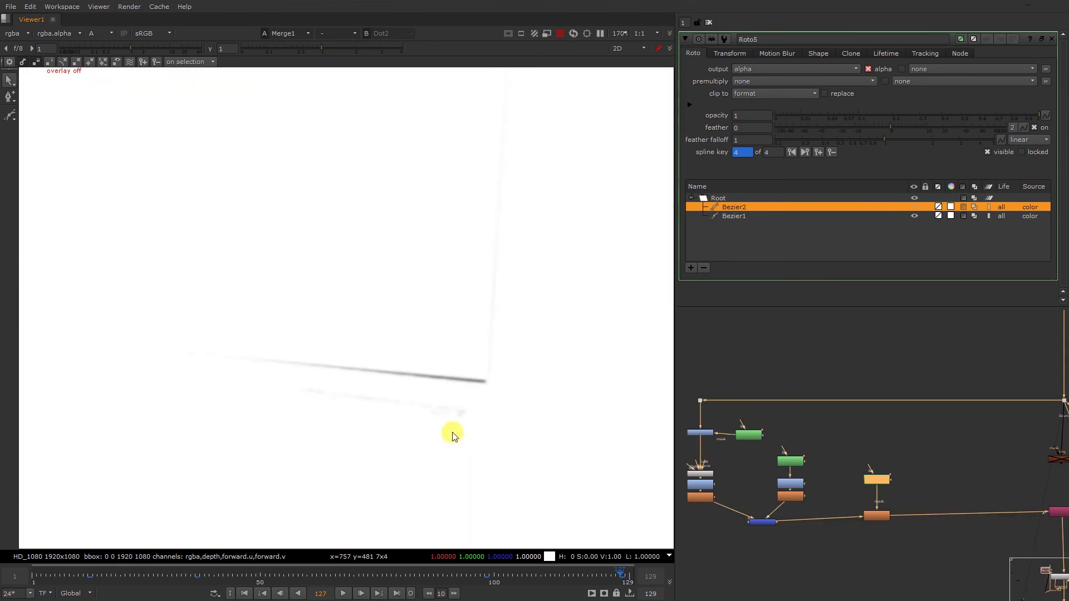
left_click_drag(478, 369, 373, 421)
double_click(791, 460)
left_click(497, 433)
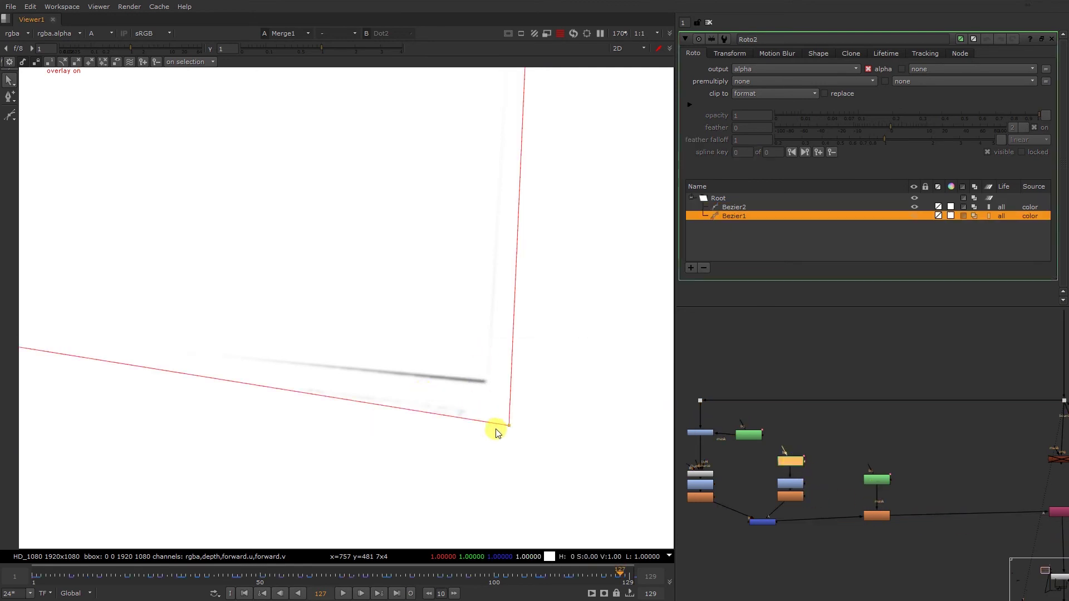
left_click_drag(509, 424, 513, 372)
right_click(448, 291)
left_click(451, 303)
key("a")
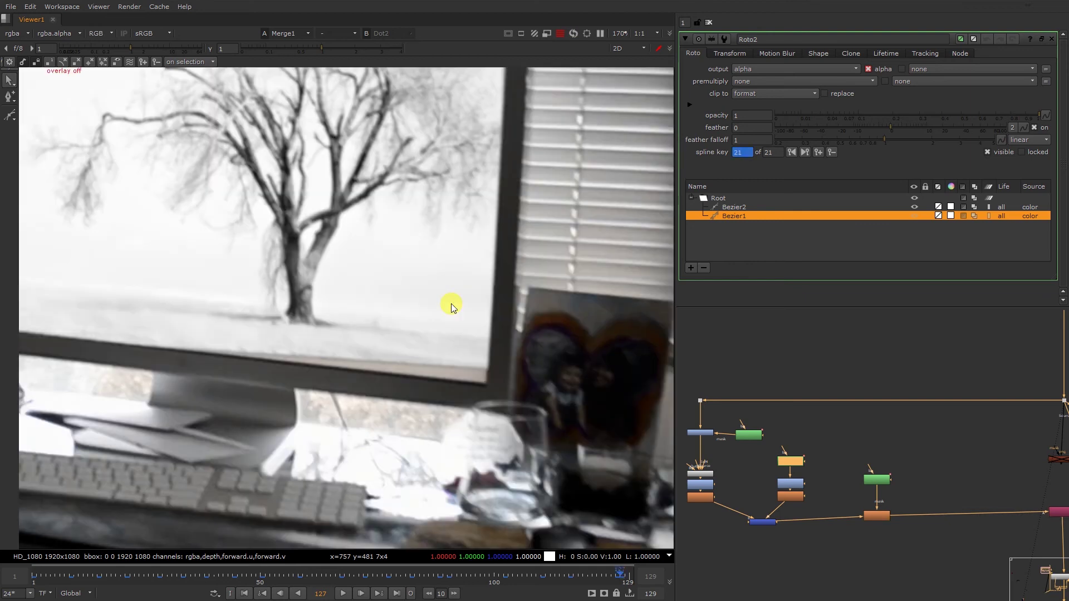
- Compare the Merge1 composite with the plate at frame 127, close up and full frame
key("1")
key("2")
key("1")
key("f")
left_click_drag(460, 299, 380, 403)
key("1")
key("2")
key("1")
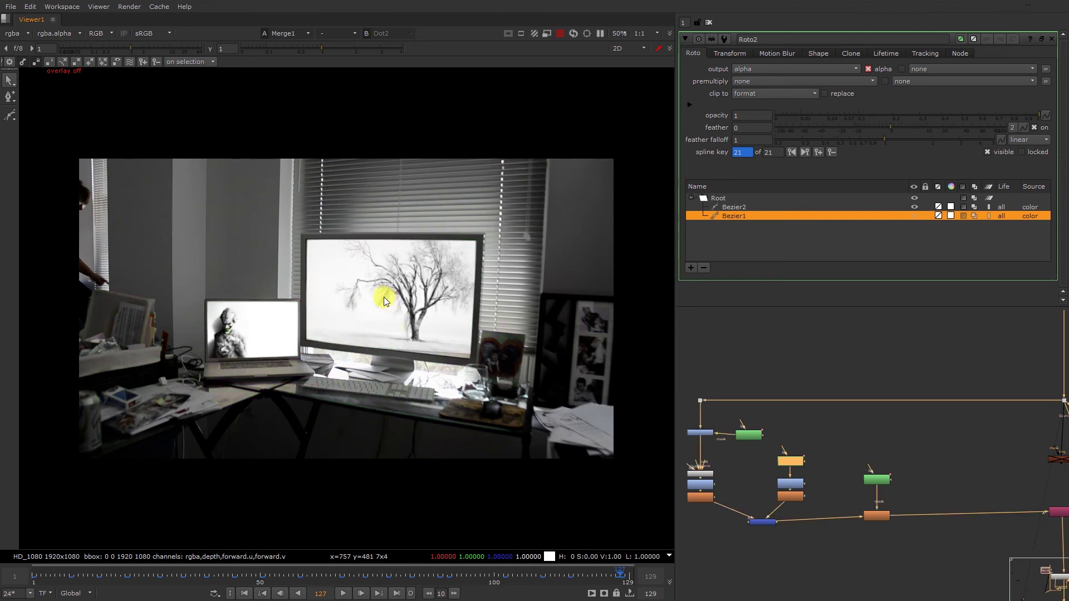
- Check the composite's extremes by raising viewer gain to 64, resetting it to 1, and lowering viewer gamma to 0
left_click_drag(161, 49, 249, 44)
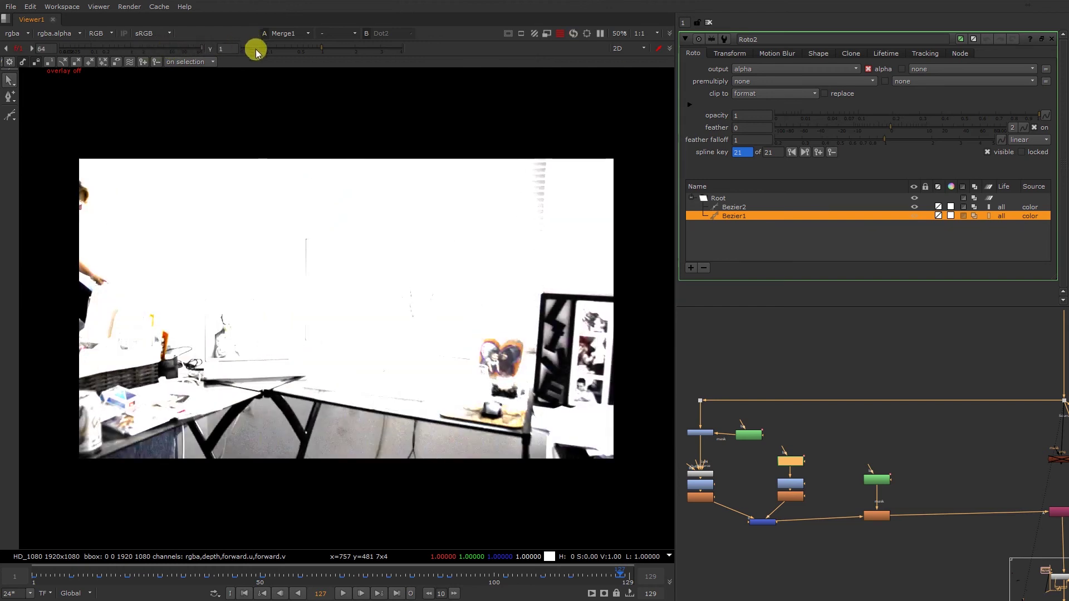
left_click_drag(120, 48, 173, 50)
left_click(163, 49, "ctrl")
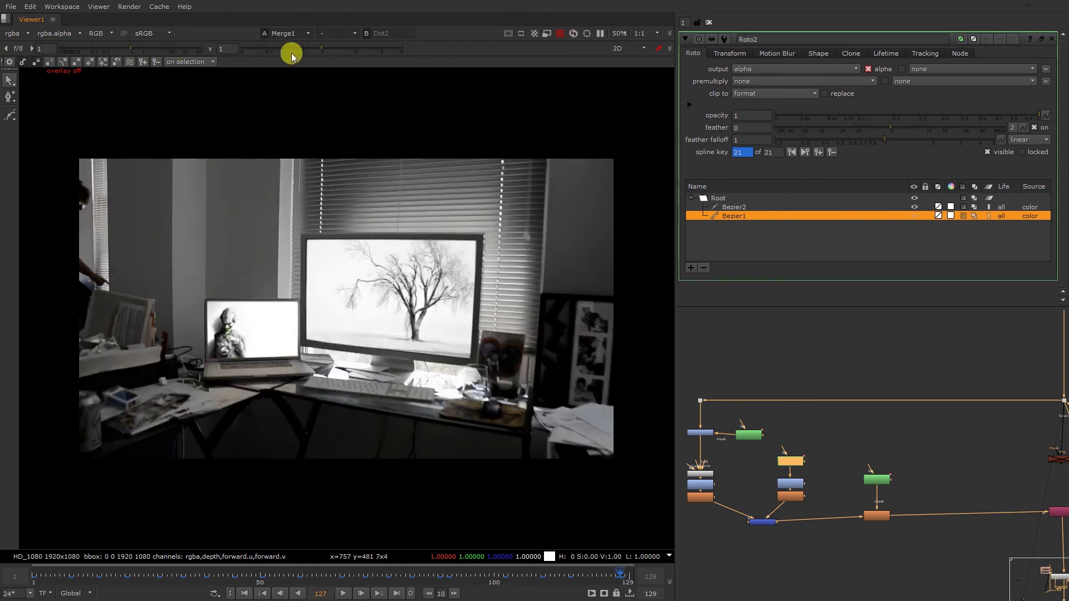
left_click_drag(292, 51, 189, 52)
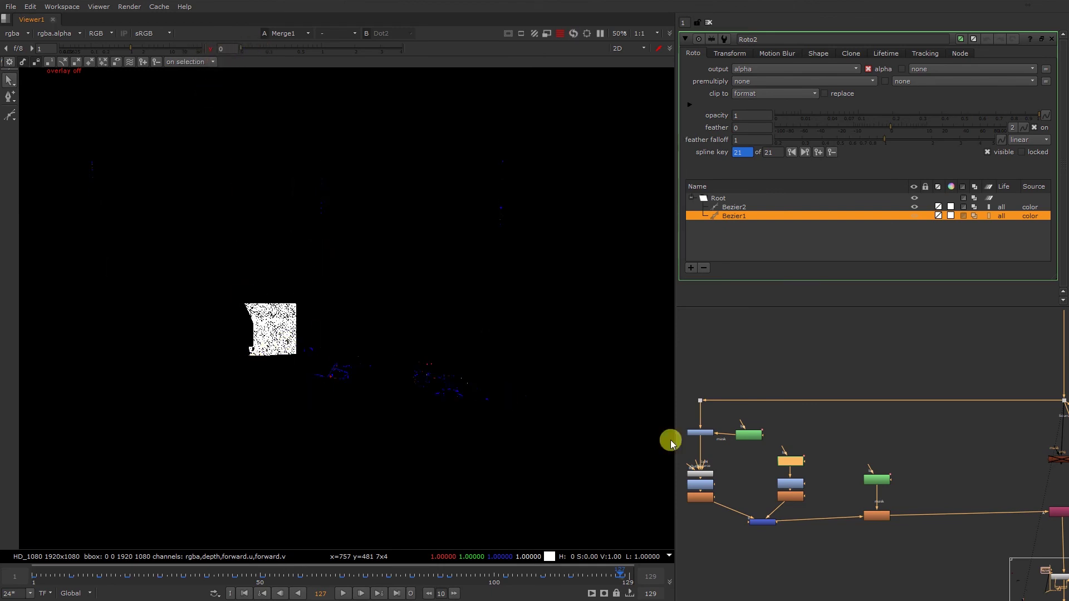
- Add a Grade node to the laptop image branch above the orange node and set its whitepoint to 1.1
scroll(725, 454, "down", 2)
middle_click_drag(930, 506, 682, 334)
middle_click_drag(947, 515, 745, 395)
middle_click_drag(763, 548, 867, 474)
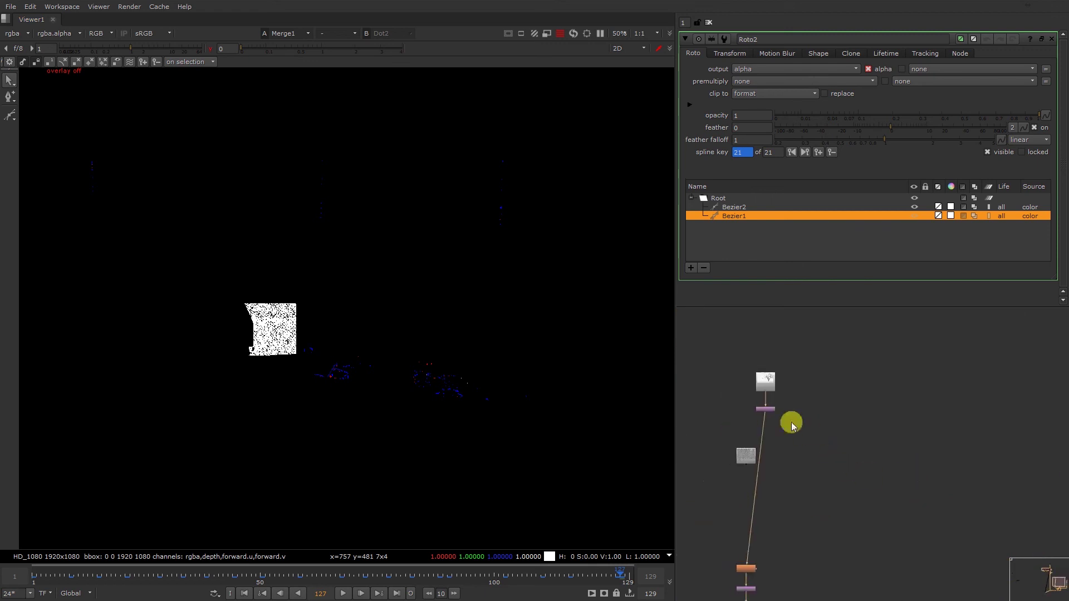
middle_click_drag(975, 475, 768, 436)
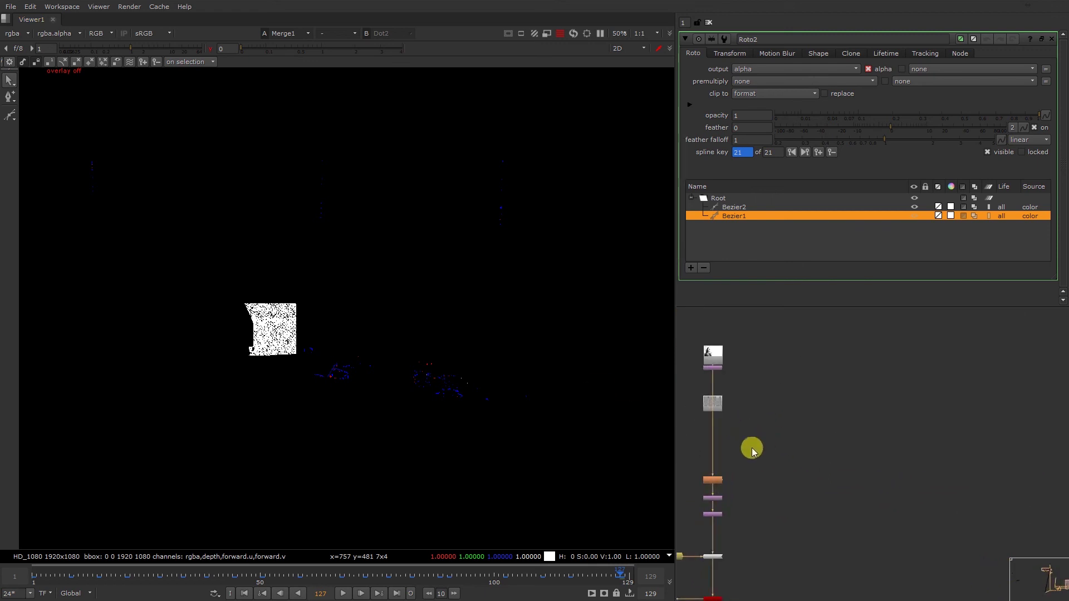
key("g")
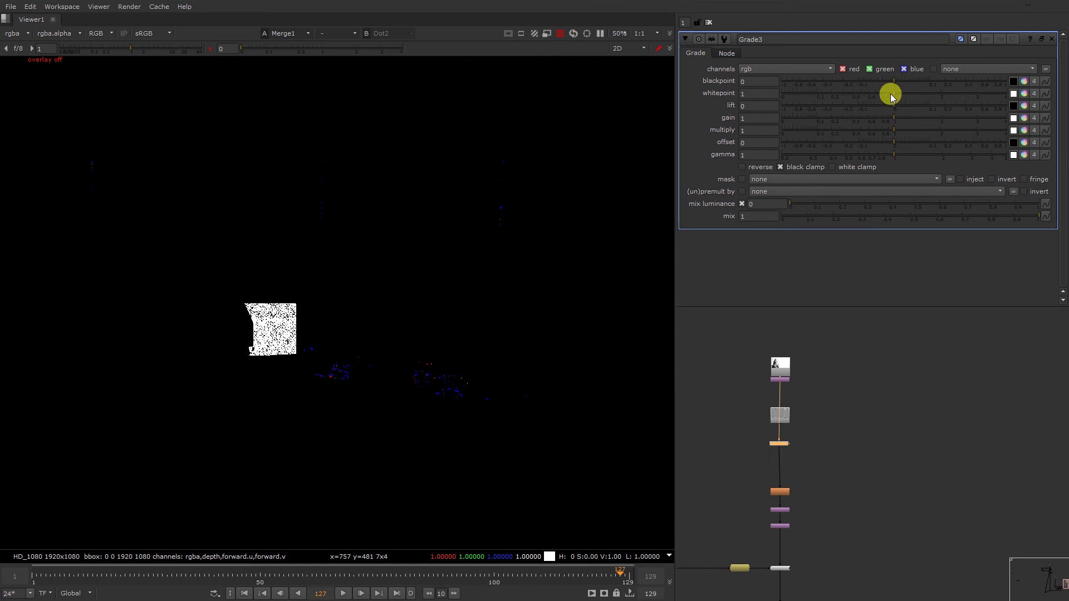
mouse_move(897, 95)
left_mouse_down()
mouse_move(910, 93)
mouse_move(900, 92)
left_mouse_up()
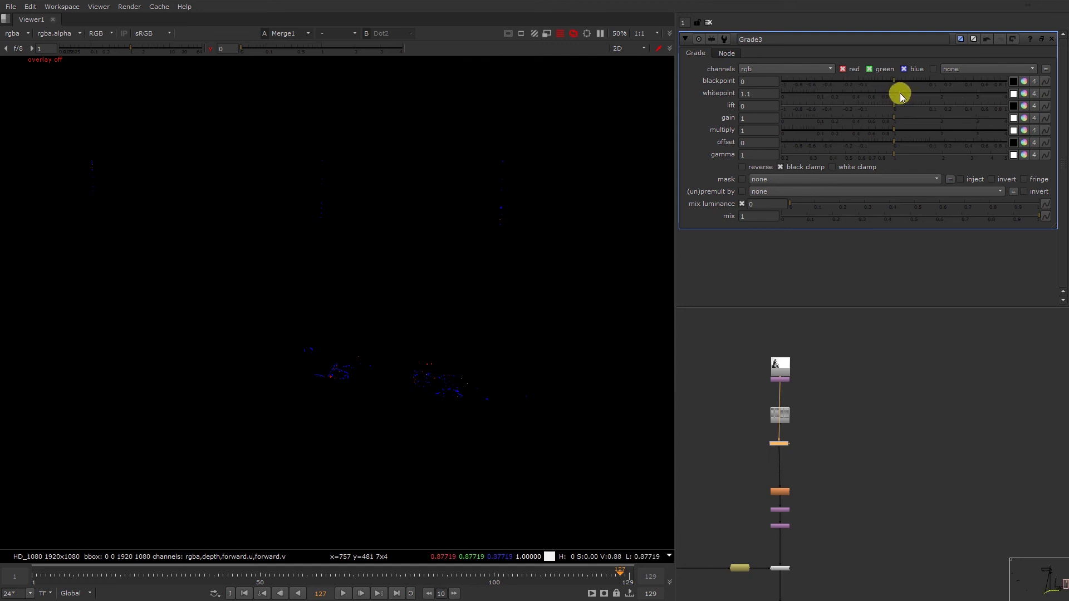
- Set the whitepoint of the laptop image's Grade node to 1.09 and reset the viewer gamma to 1
left_click(745, 92)
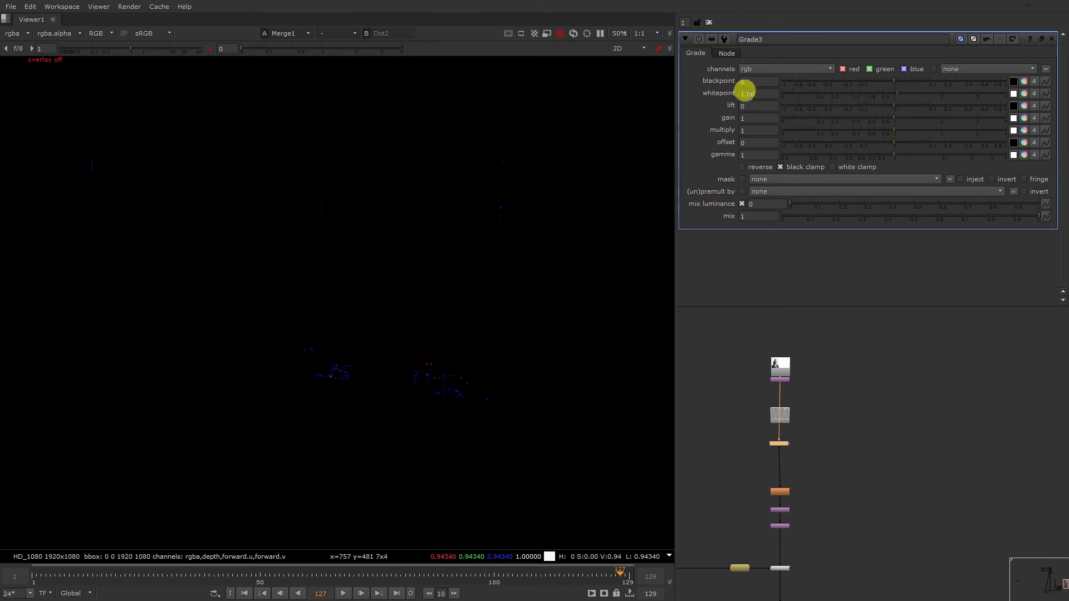
key("Up")
key("Up")
key("Up")
left_click(268, 48, "ctrl")
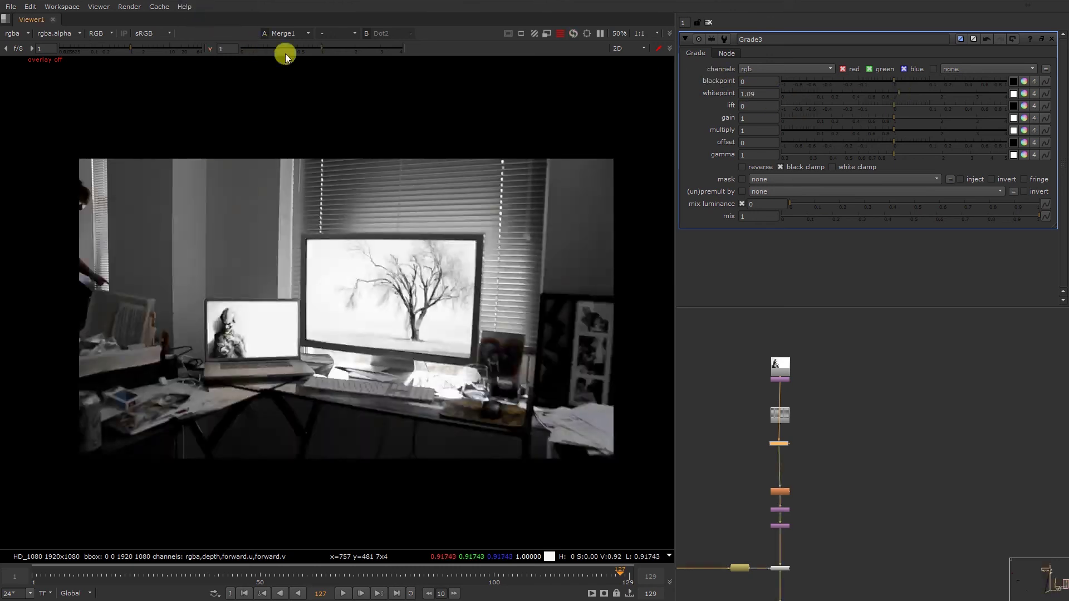
- Disable and re-enable the laptop image's Grade node to compare the laptop screen's whites close up at frame 127
scroll(765, 431, "up", 3)
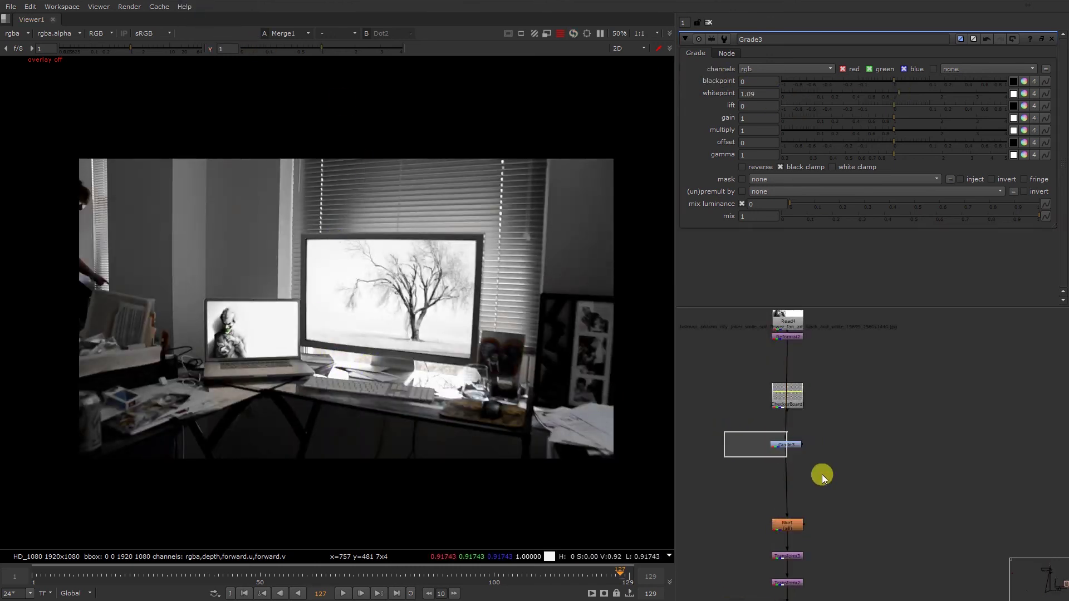
scroll(239, 375, "up", 10)
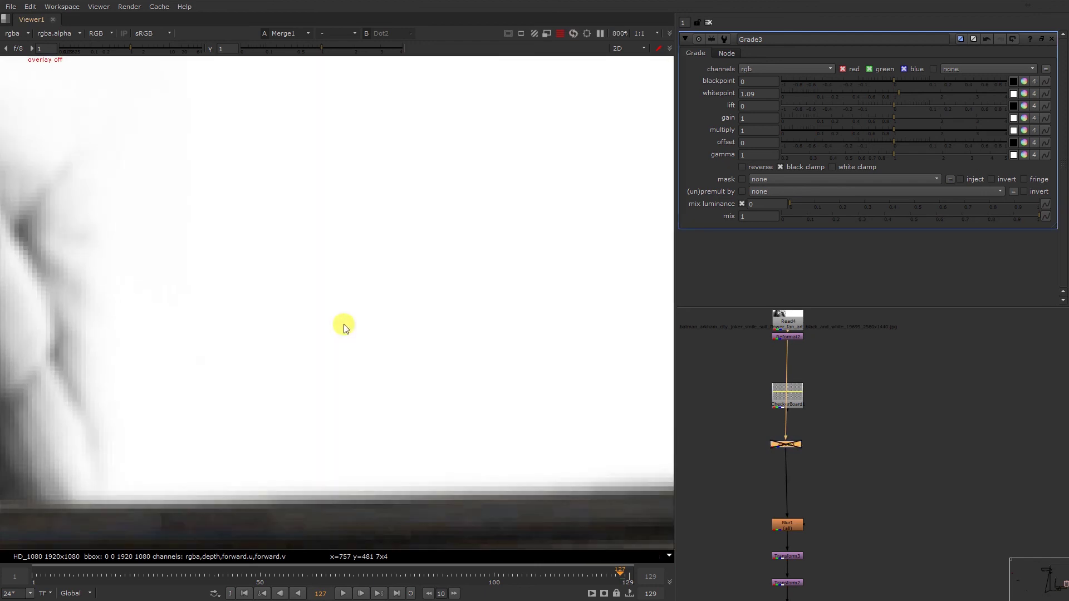
key("d")
key("d")
key("d")
middle_click_drag(411, 331, 243, 374)
key("d")
key("d")
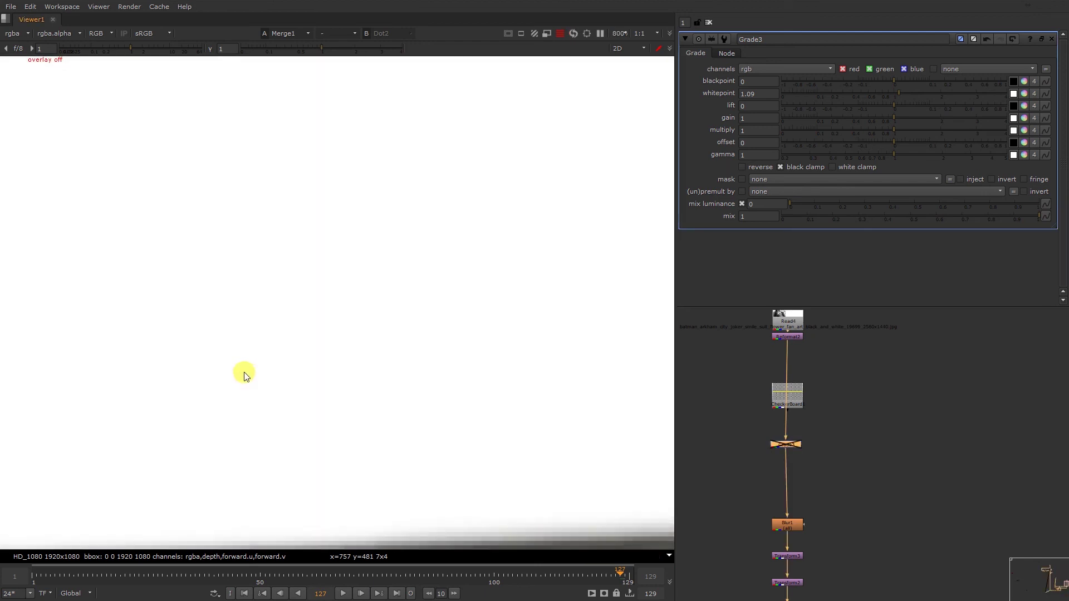
key("f")
- With viewer gain raised to 23, add a Grade node to the tree image branch and set its blackpoint to 0.022
scroll(826, 437, "down", 2)
middle_click_drag(827, 437, 1011, 431)
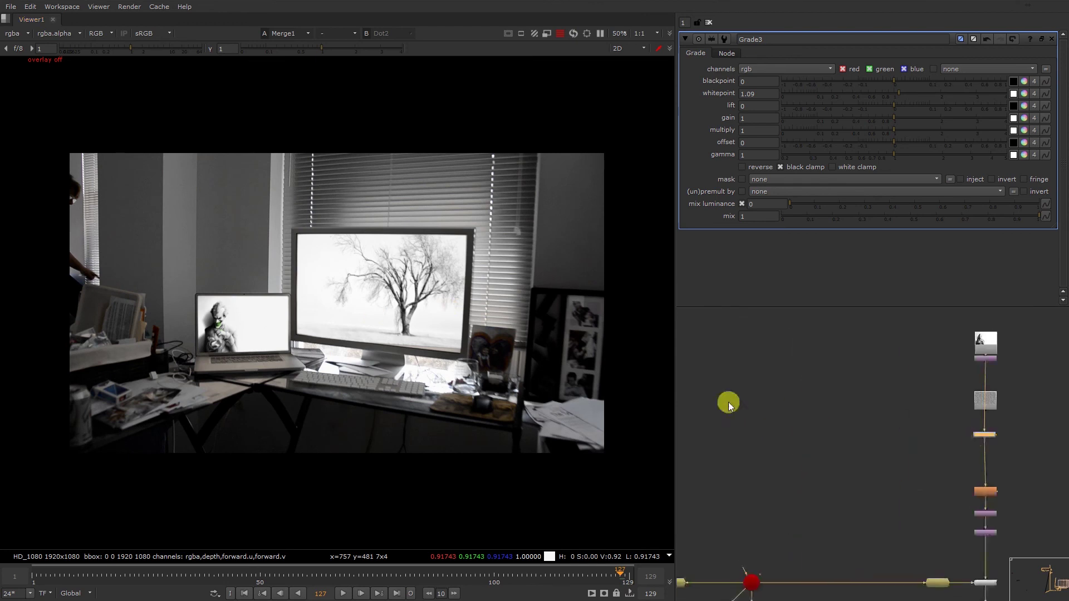
middle_click_drag(728, 403, 843, 400)
left_click_drag(151, 51, 185, 59)
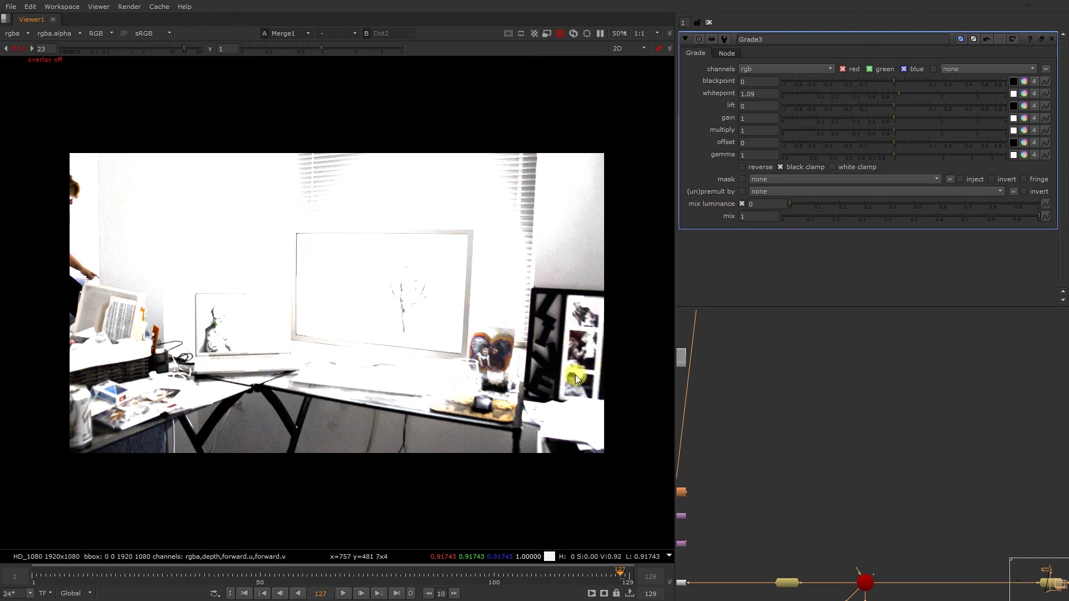
scroll(941, 555, "down", 5)
scroll(888, 512, "up", 4)
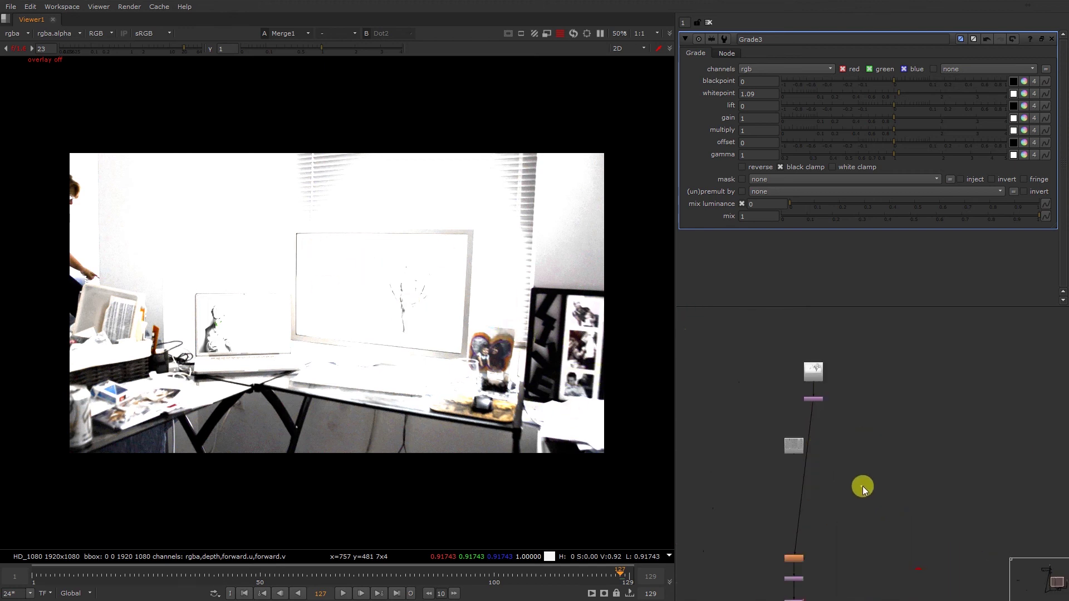
key("g")
left_click_drag(856, 490, 811, 486)
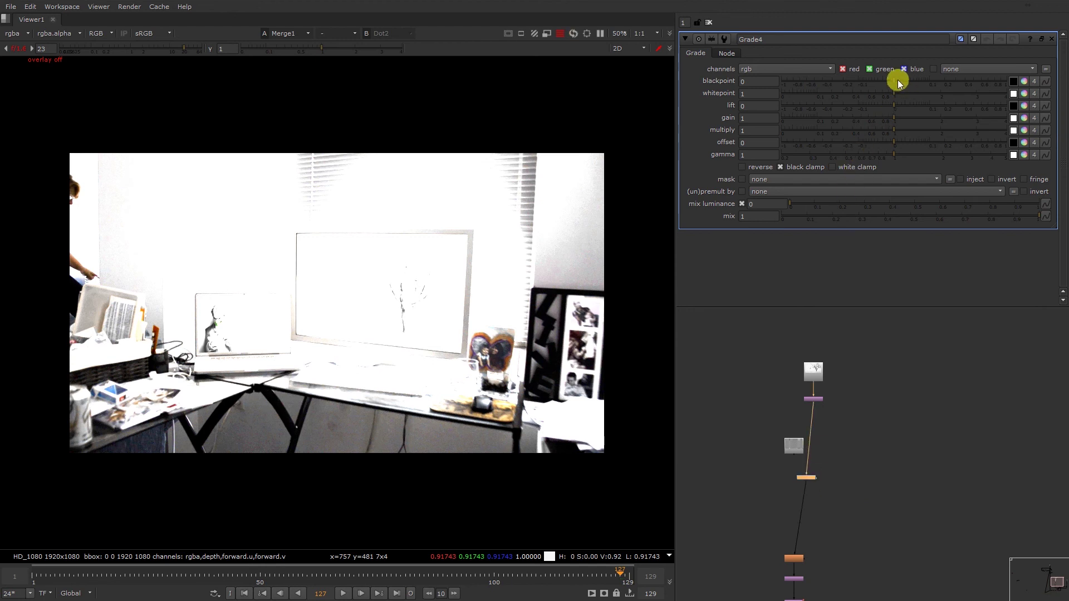
left_click_drag(902, 80, 910, 79)
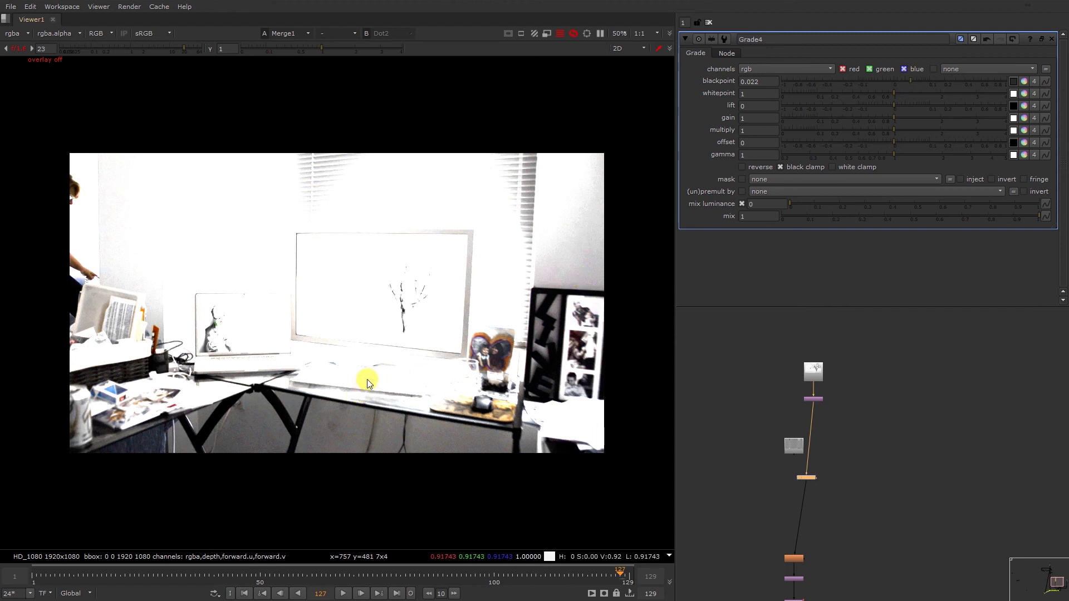
- Check the tree's blacks at viewer gain 64, reset the gain to 1, and compare the composite with the plate
left_click_drag(182, 51, 215, 49)
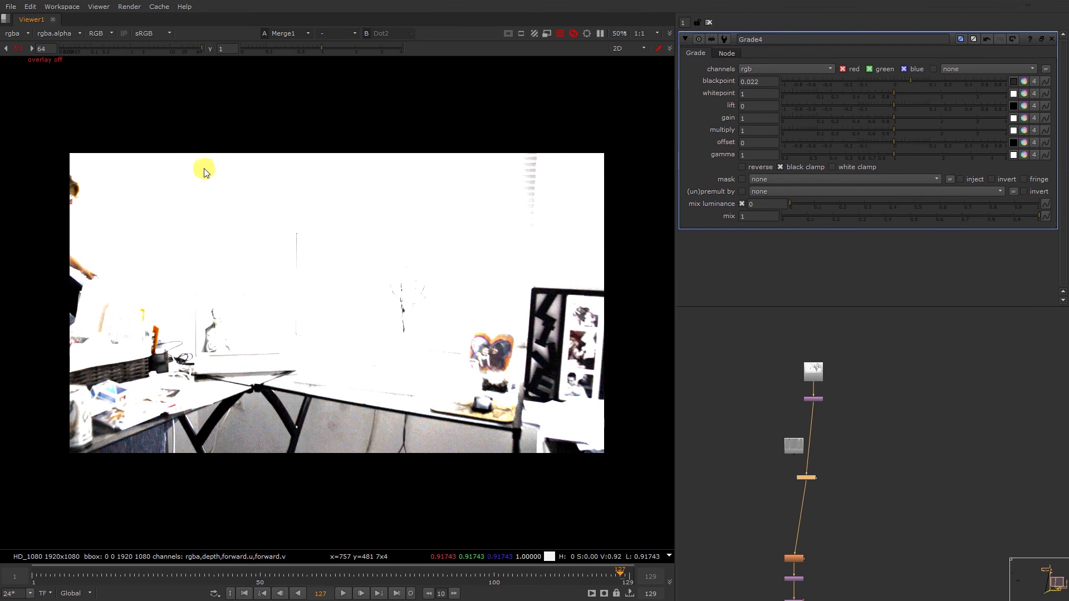
left_click(153, 46, "ctrl")
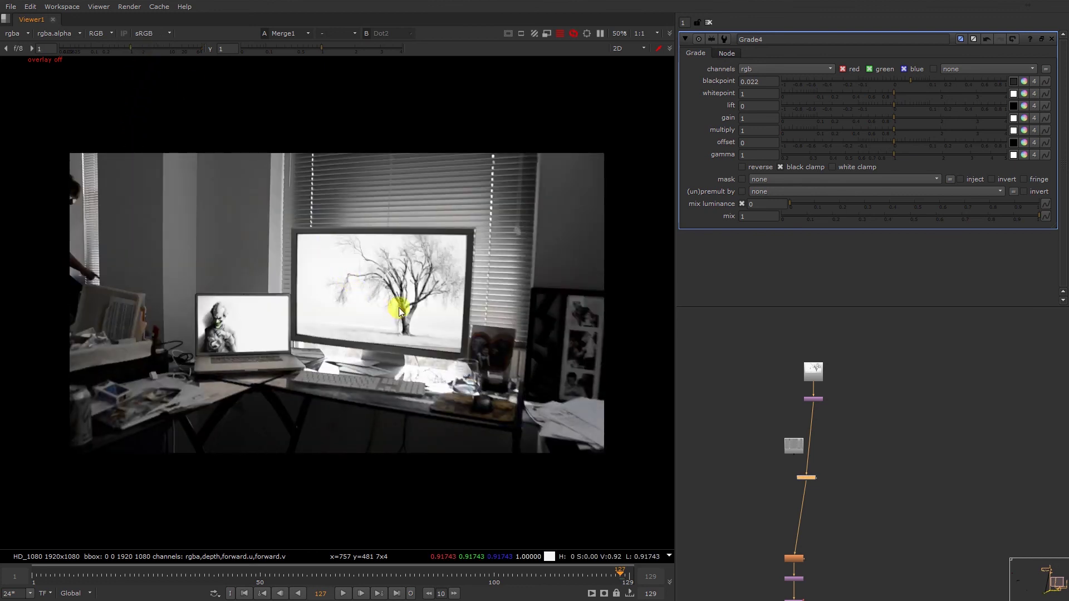
key("2")
key("1")
- Toggle the laptop image's Grade node off and on repeatedly to examine its effect on the full-frame composite
scroll(825, 480, "up", 2)
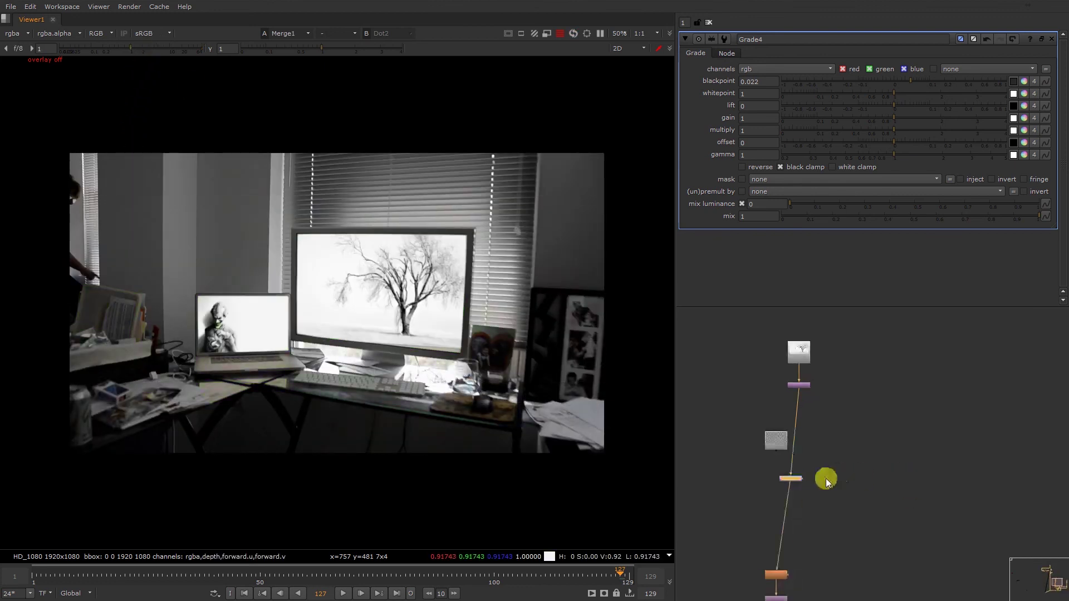
middle_click_drag(945, 495, 876, 449)
left_click(869, 346)
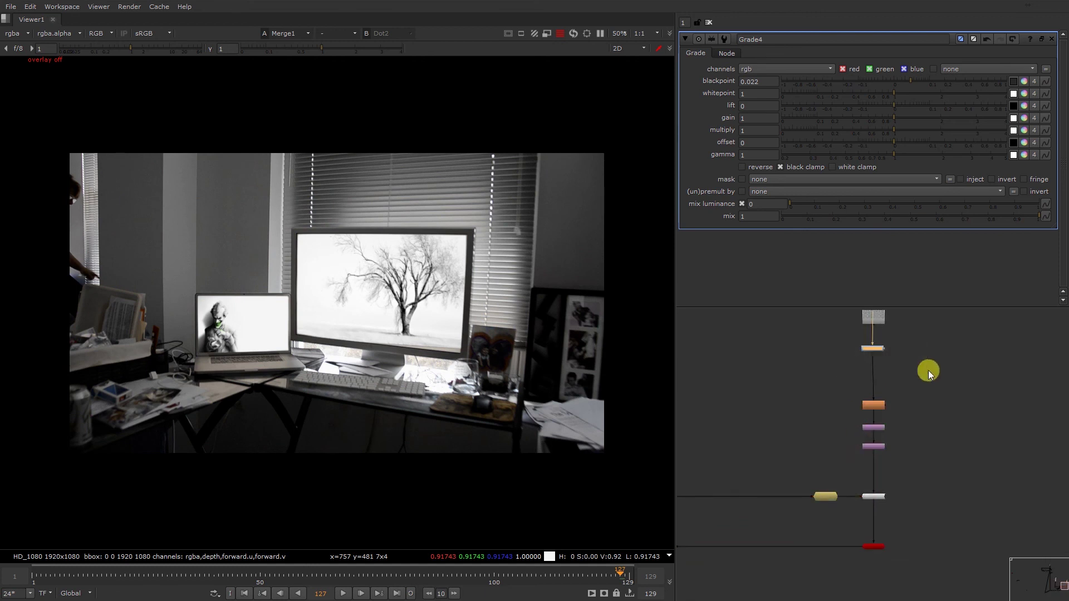
key("d")
key("d")
key("d")
key("d")
key("d")
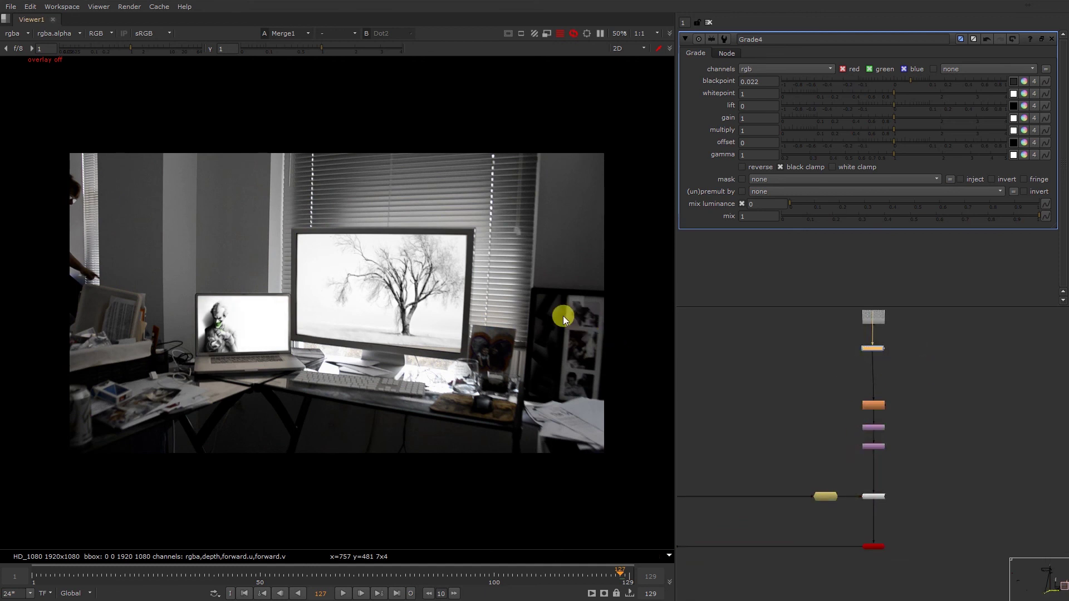
key("d")
key("d")
key("d")
key("d")
key("d")
key("d")
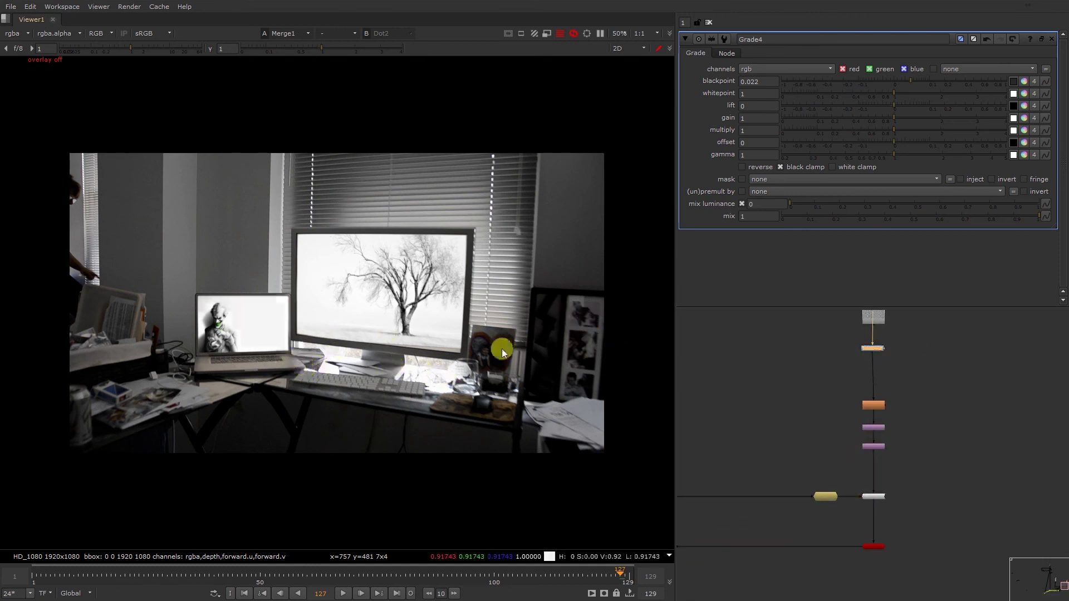
left_click_drag(445, 401, 167, 162)
key("d")
key("d")
- Review the node graph and switch between the Dot2 plate and the Merge1 composite at frame 127
scroll(957, 532, "down", 3)
middle_click_drag(805, 527, 1066, 379)
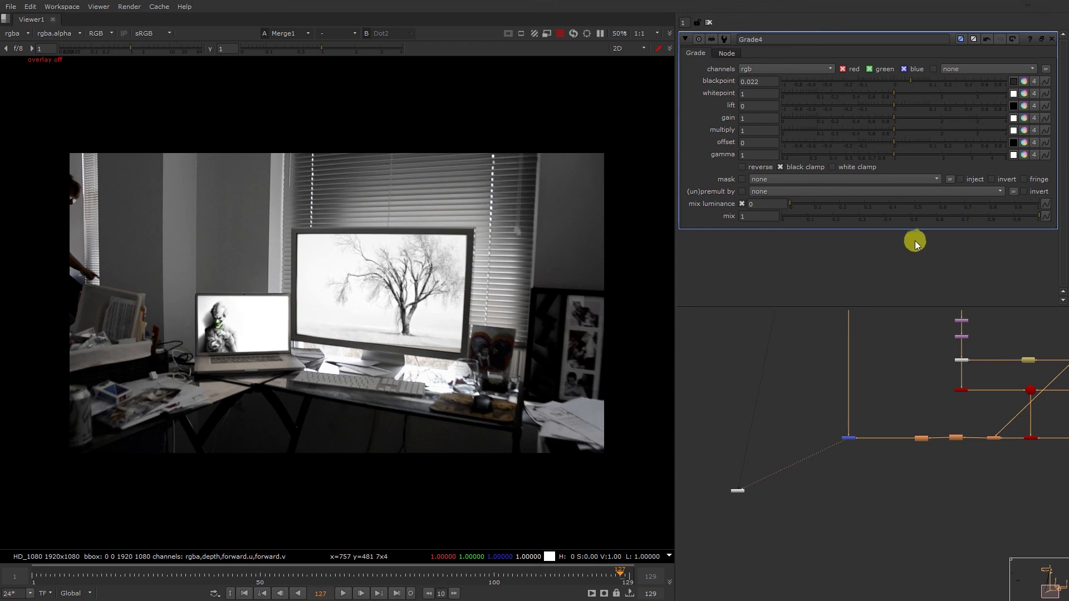
middle_click_drag(882, 378, 880, 579)
middle_click_drag(851, 318, 851, 507)
left_click_drag(832, 413, 862, 431)
key("1")
middle_click_drag(825, 526, 824, 407)
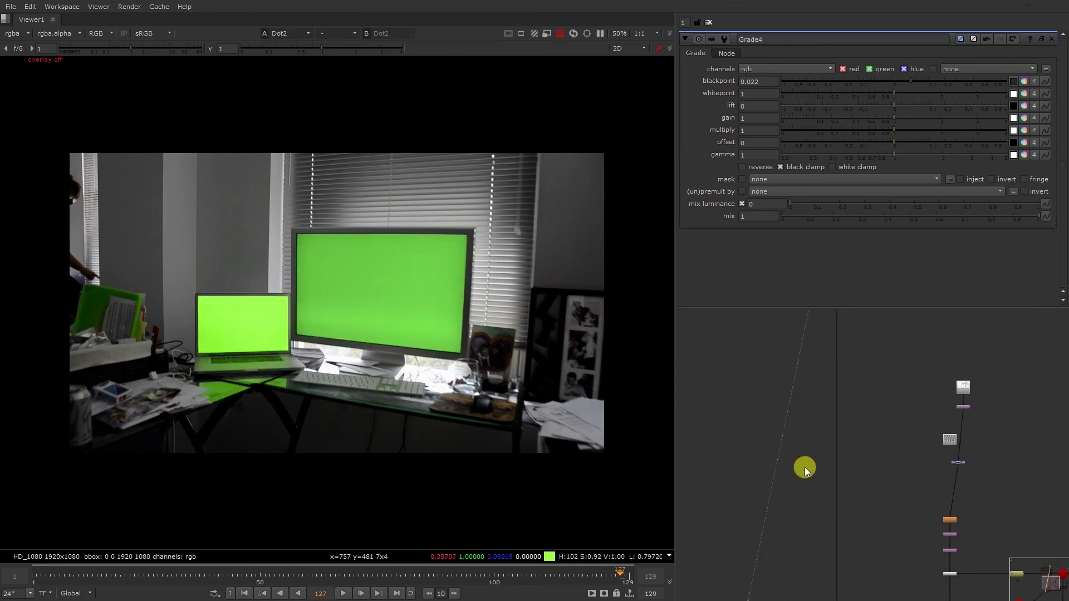
middle_click_drag(819, 557, 817, 482)
middle_click_drag(800, 397, 812, 467)
left_click_drag(816, 391, 880, 450)
key("2")
key("1")
key("1")
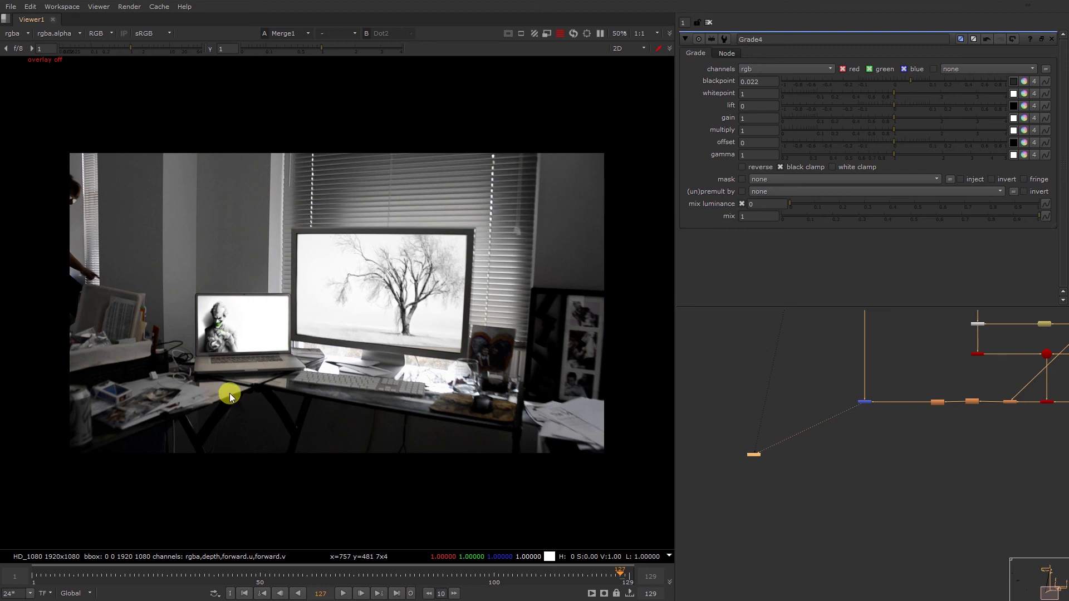
- Play the green-screen plate from frame 1 to frame 111 to examine the reflections on the desk
scroll(235, 390, "up", 3)
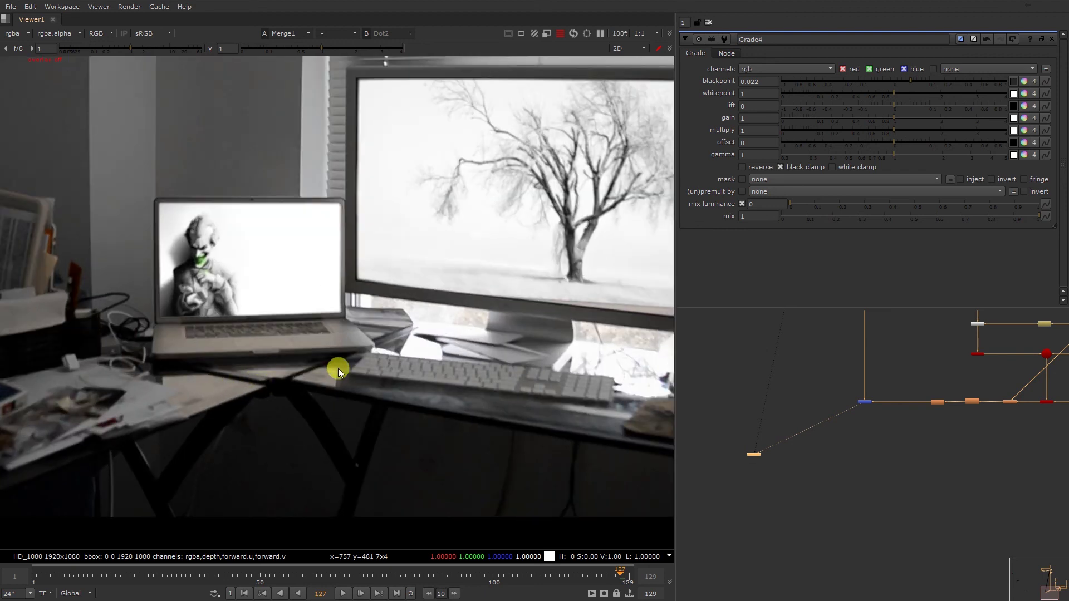
left_click_drag(338, 369, 158, 483)
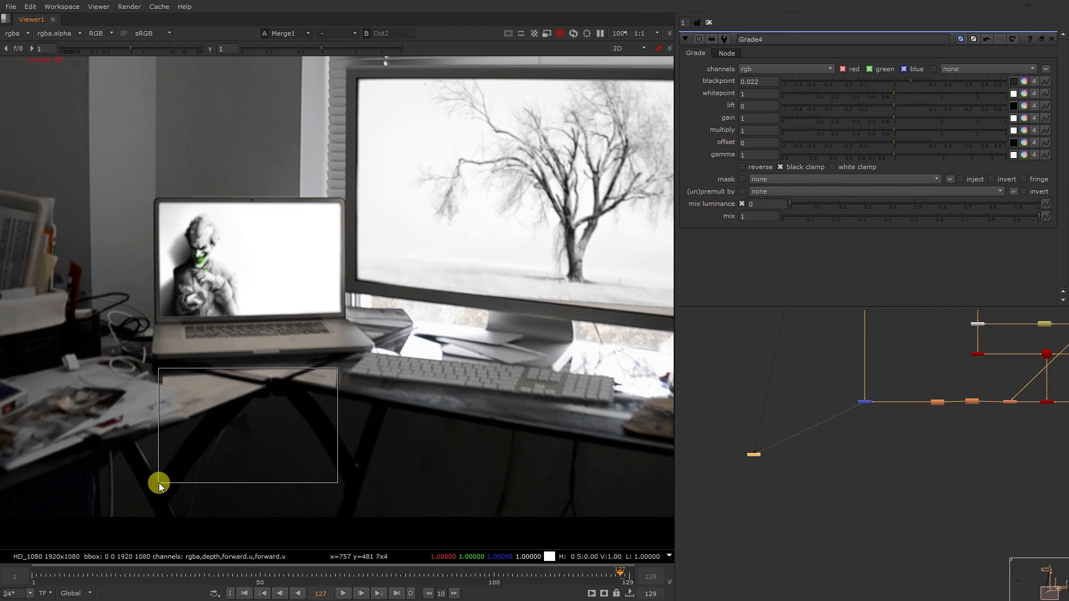
key("2")
left_click(190, 573)
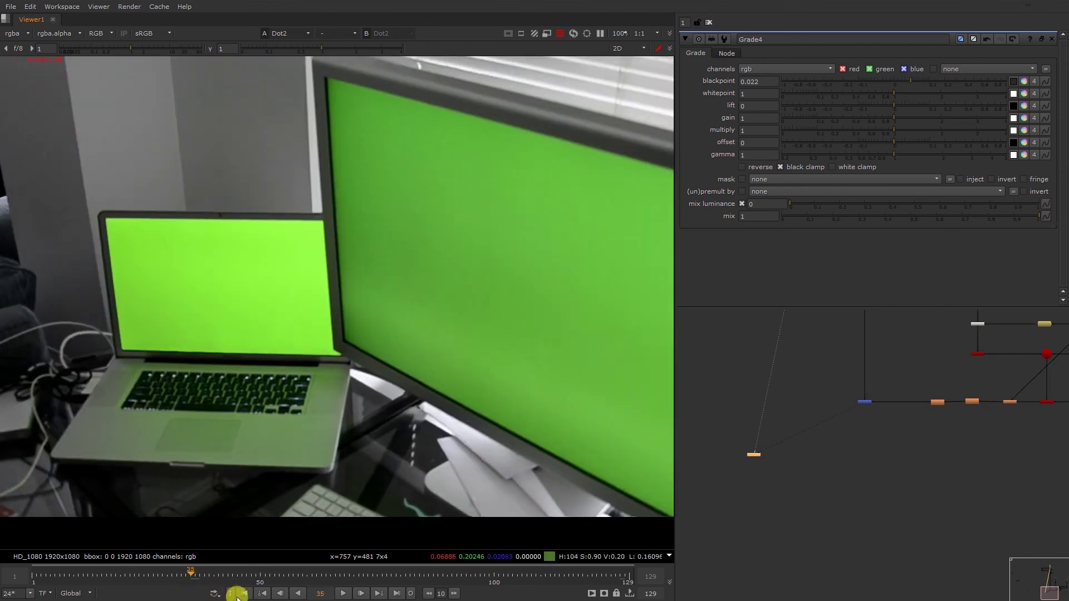
left_click(238, 595)
left_click(344, 593)
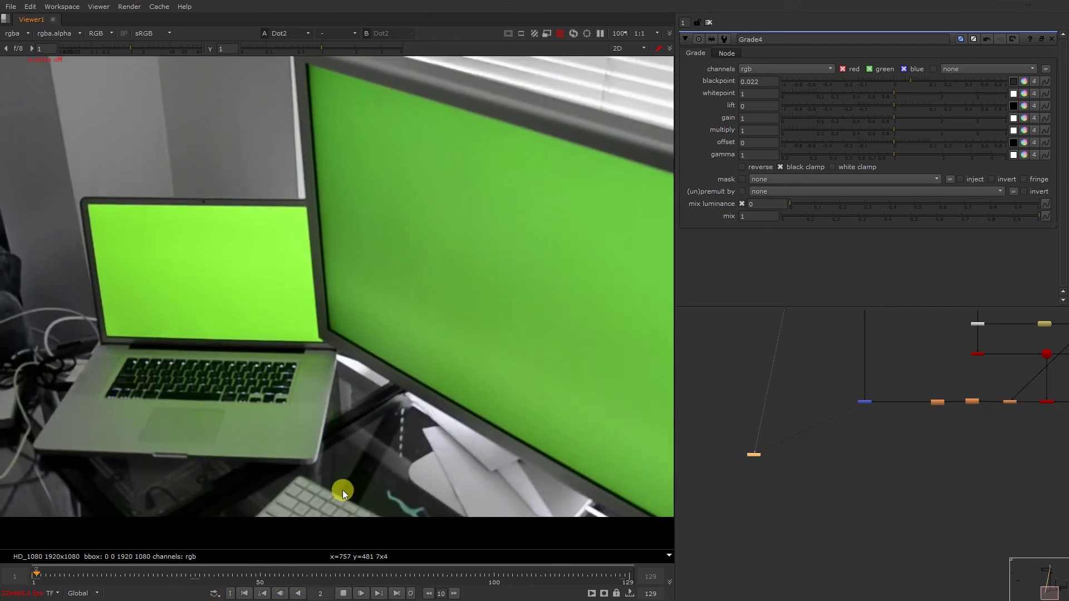
scroll(342, 490, "down", 3)
left_click(346, 576)
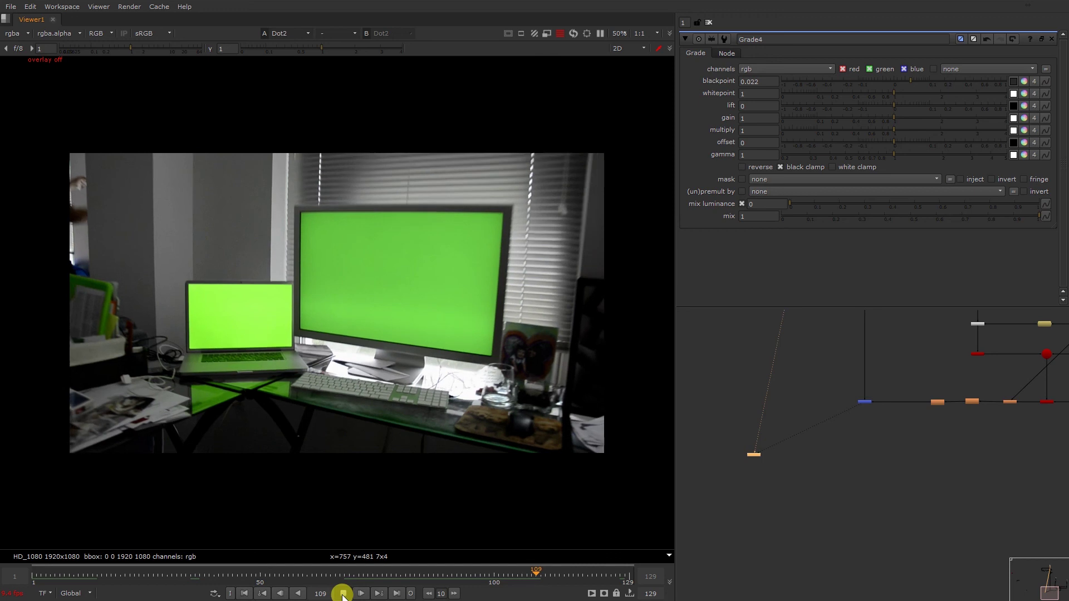
left_click(342, 594)
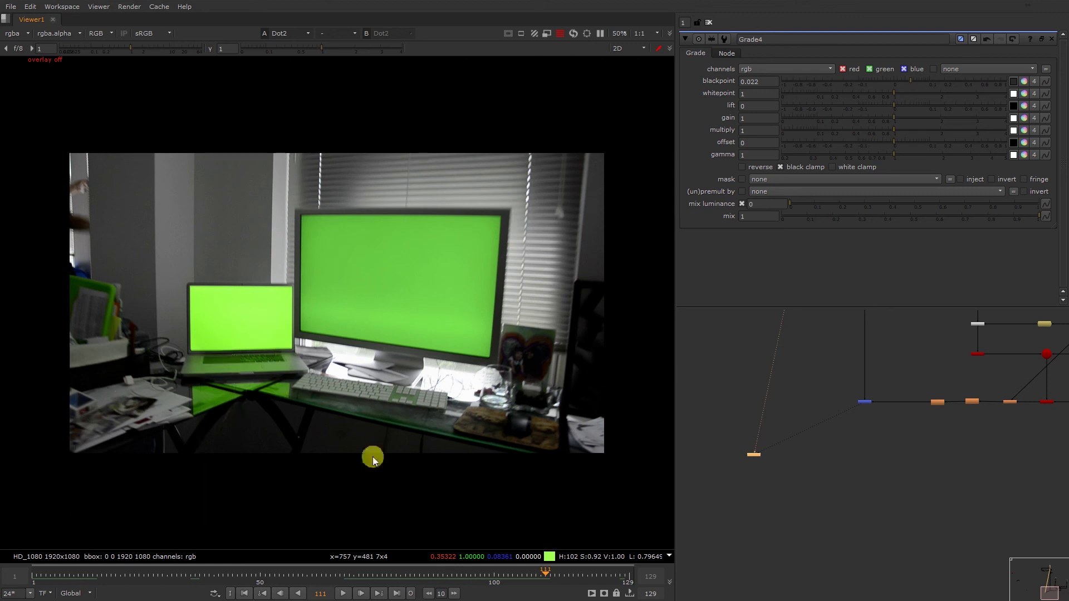
- Compare the desk area below the laptop between the composite and the plate at frame 111
left_click_drag(248, 375, 149, 461)
left_click_drag(830, 382, 929, 451)
key("1")
left_click(734, 417)
key("2")
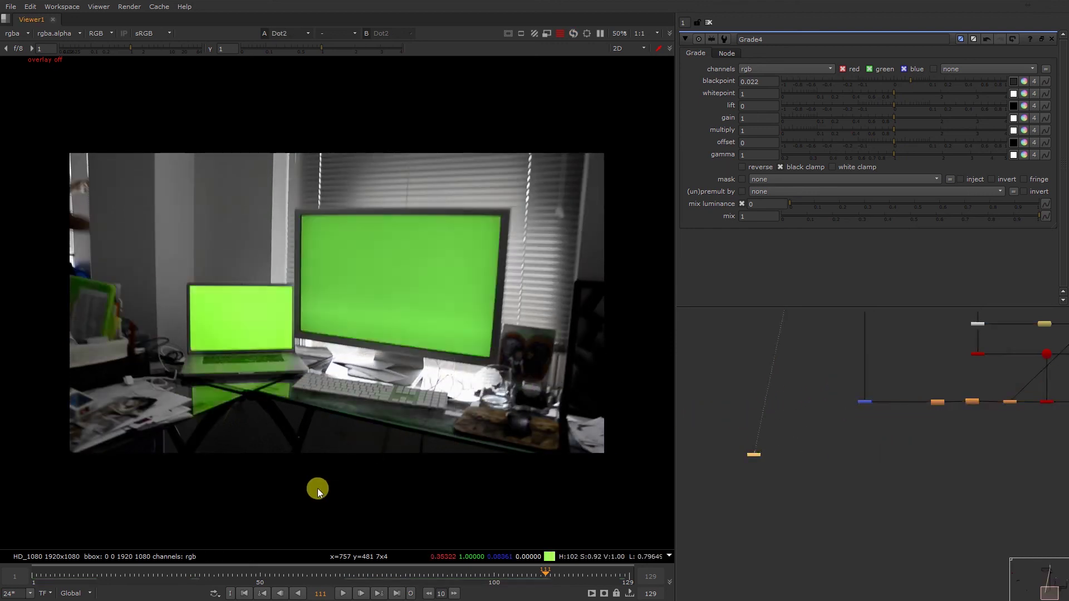
key("1")
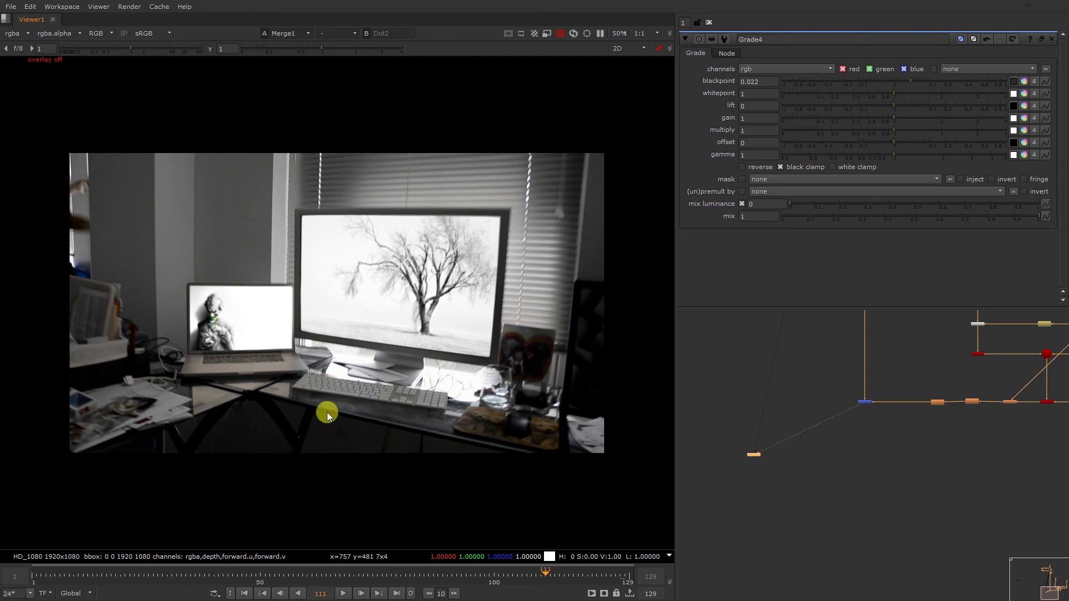
left_click_drag(330, 332, 212, 394, "ctrl+shift")
key("2")
key("1")
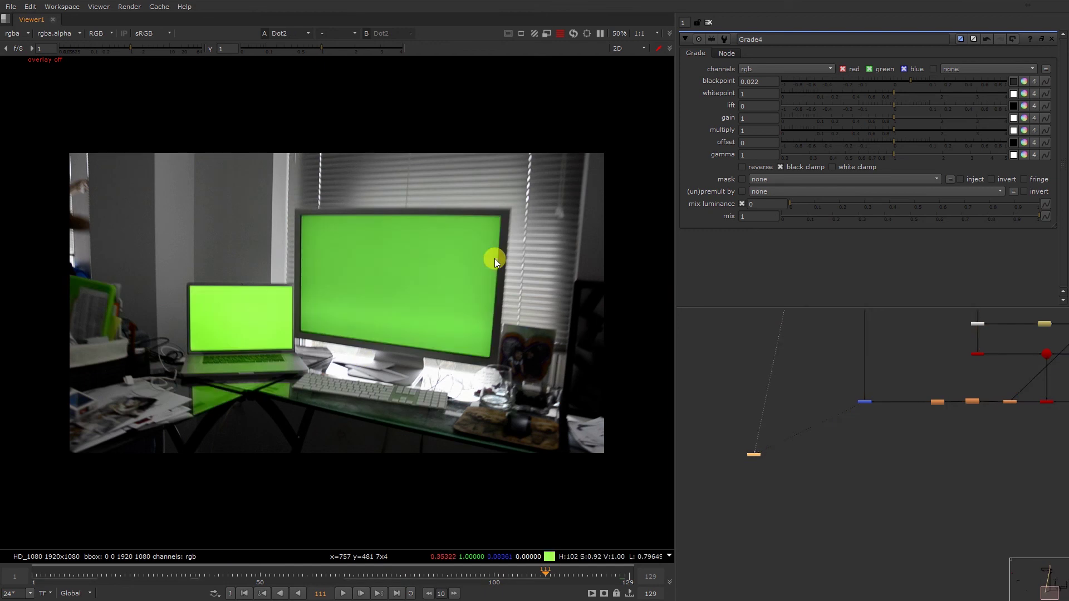
- Compare the monitor's edges and lower bezel close up between the composite and the plate at frame 111
scroll(495, 259, "up", 1)
scroll(500, 214, "up", 7)
key("2")
key("1")
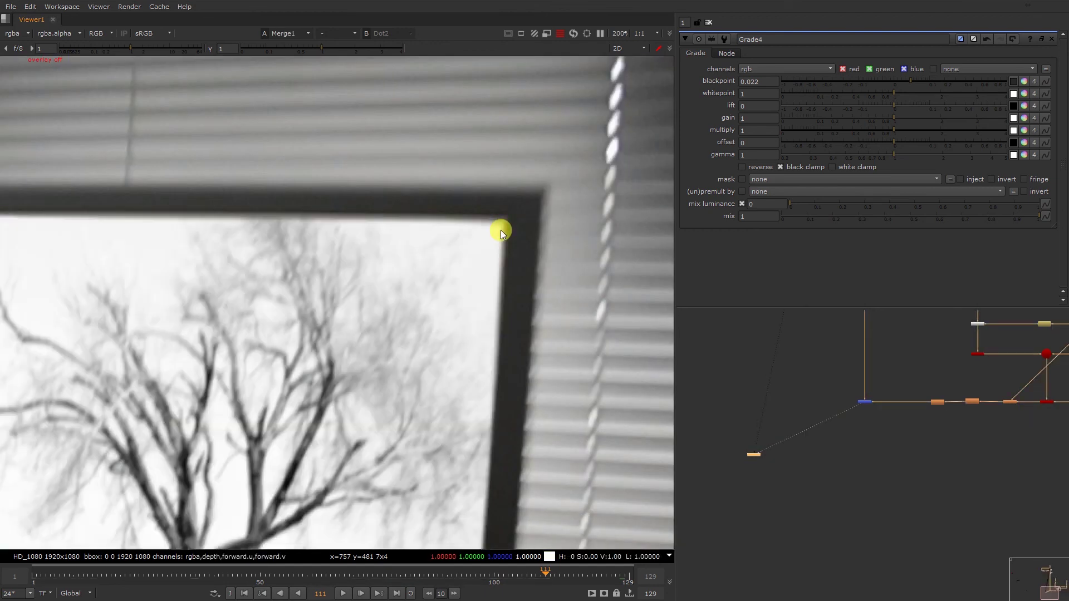
key("2")
key("1")
middle_click_drag(85, 271, 419, 223)
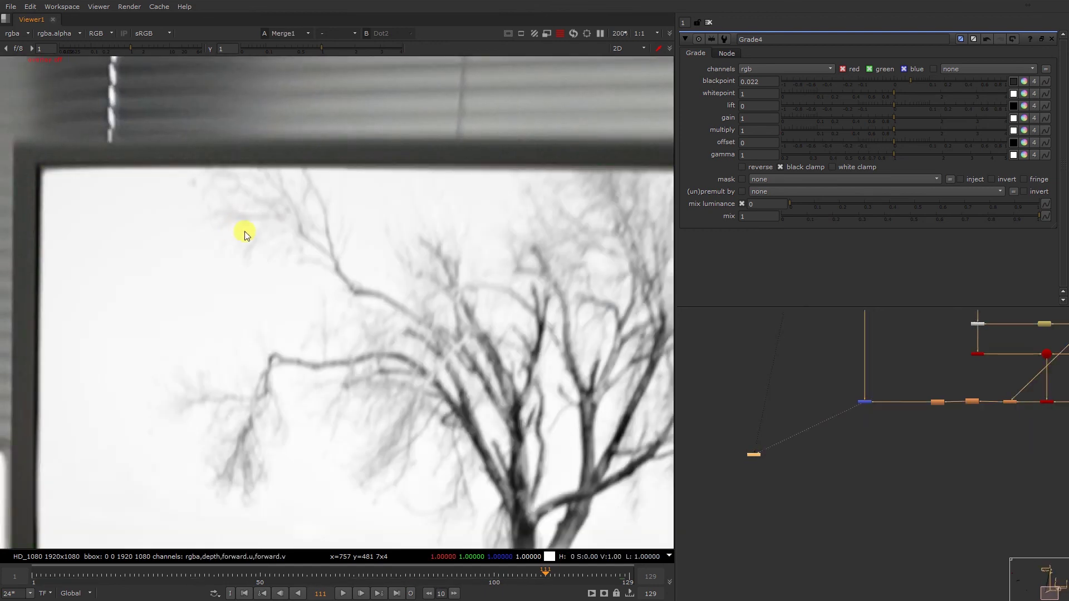
middle_click_drag(136, 312, 171, 2)
key("2")
key("1")
left_click_drag(369, 328, 252, 401)
key("2")
key("1")
- In Roto5, draw a closed five-point Bezier shape across the monitor's lower bezel at frame 111
middle_click_drag(847, 340, 888, 590)
middle_click_drag(854, 313, 850, 455)
scroll(808, 355, "up", 2)
left_click(807, 356)
double_click(808, 356)
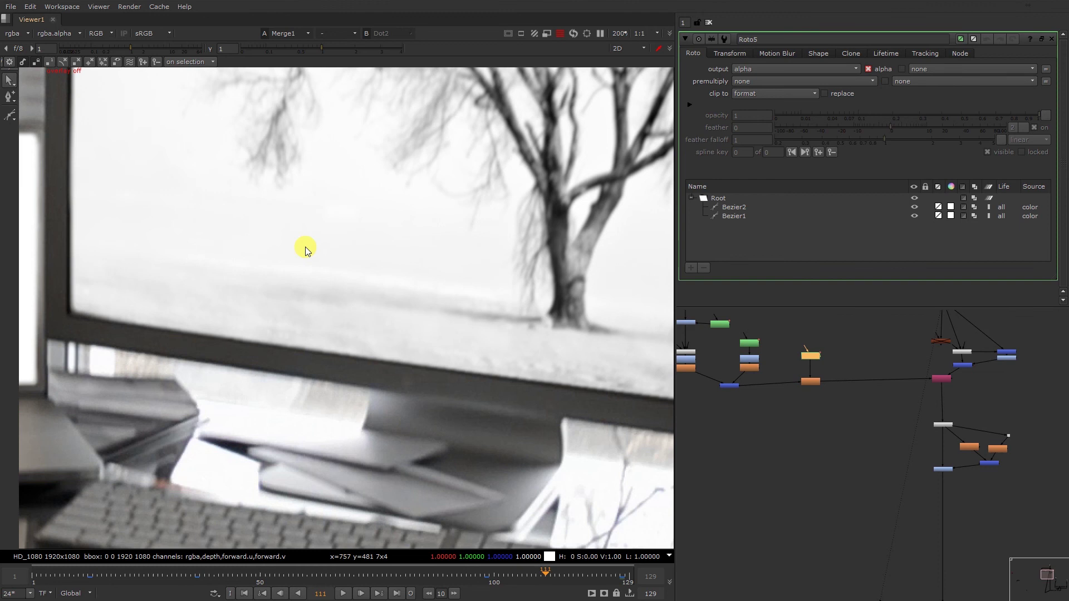
left_click(9, 115)
left_click(213, 306)
left_click(444, 332)
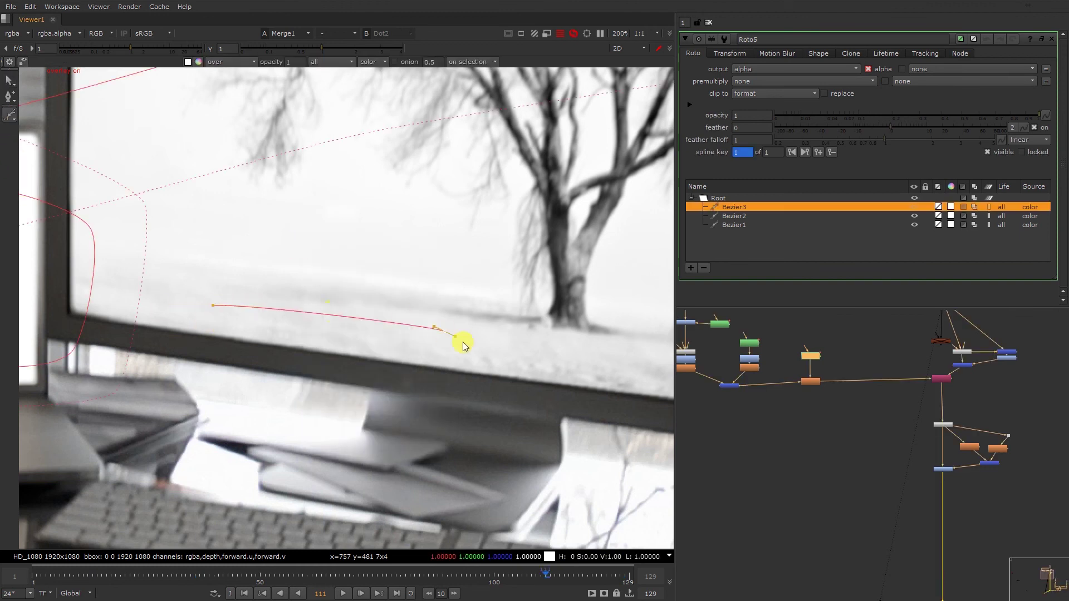
left_click(564, 432)
left_click(260, 414)
left_click(128, 368)
left_click(213, 306)
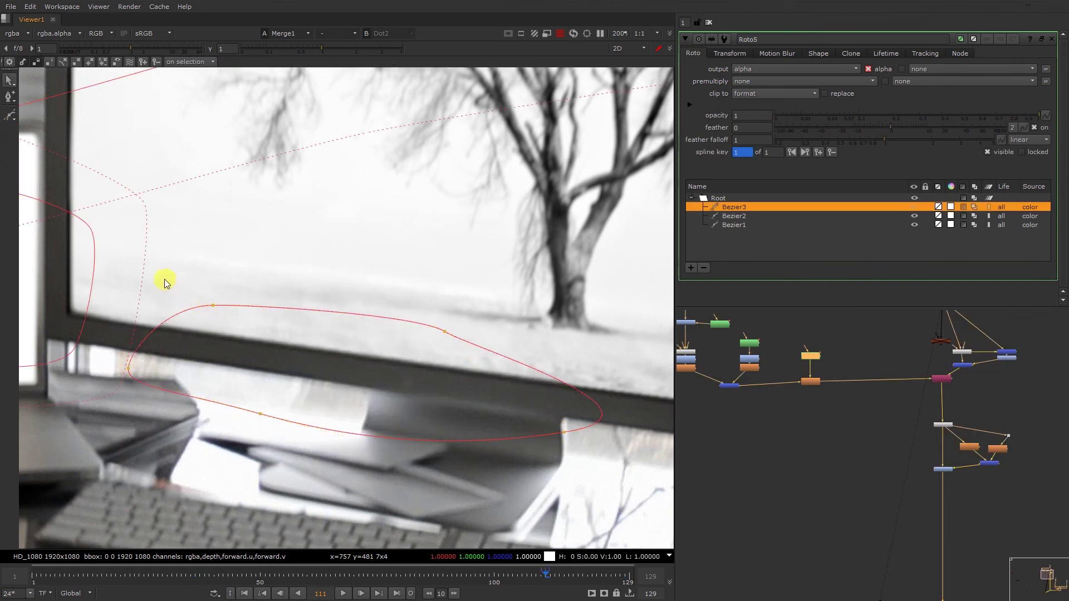
- Pull the new shape's feather far outward, shift the shape slightly up and left, and compare composite with plate
left_click_drag(162, 281, 92, 236)
key("z")
left_click_drag(213, 292, 166, 158)
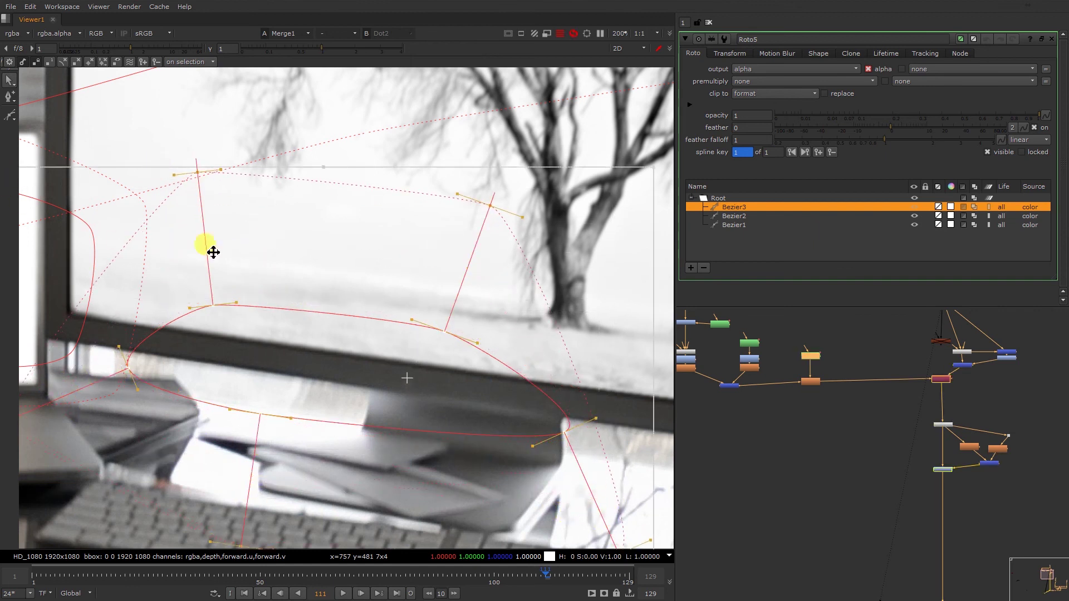
left_click_drag(296, 386, 270, 375)
key("2")
key("1")
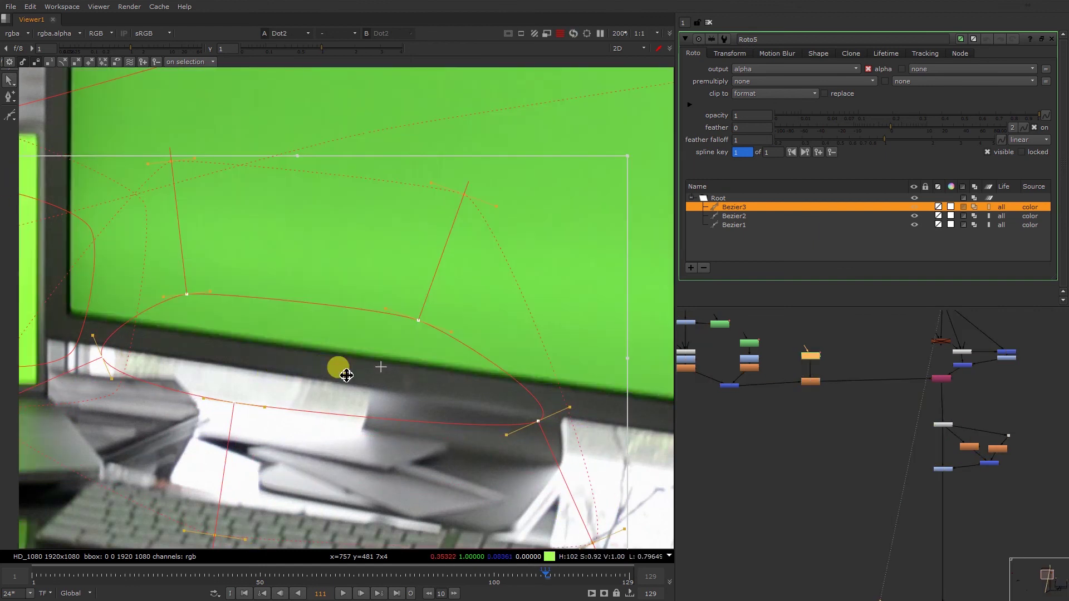